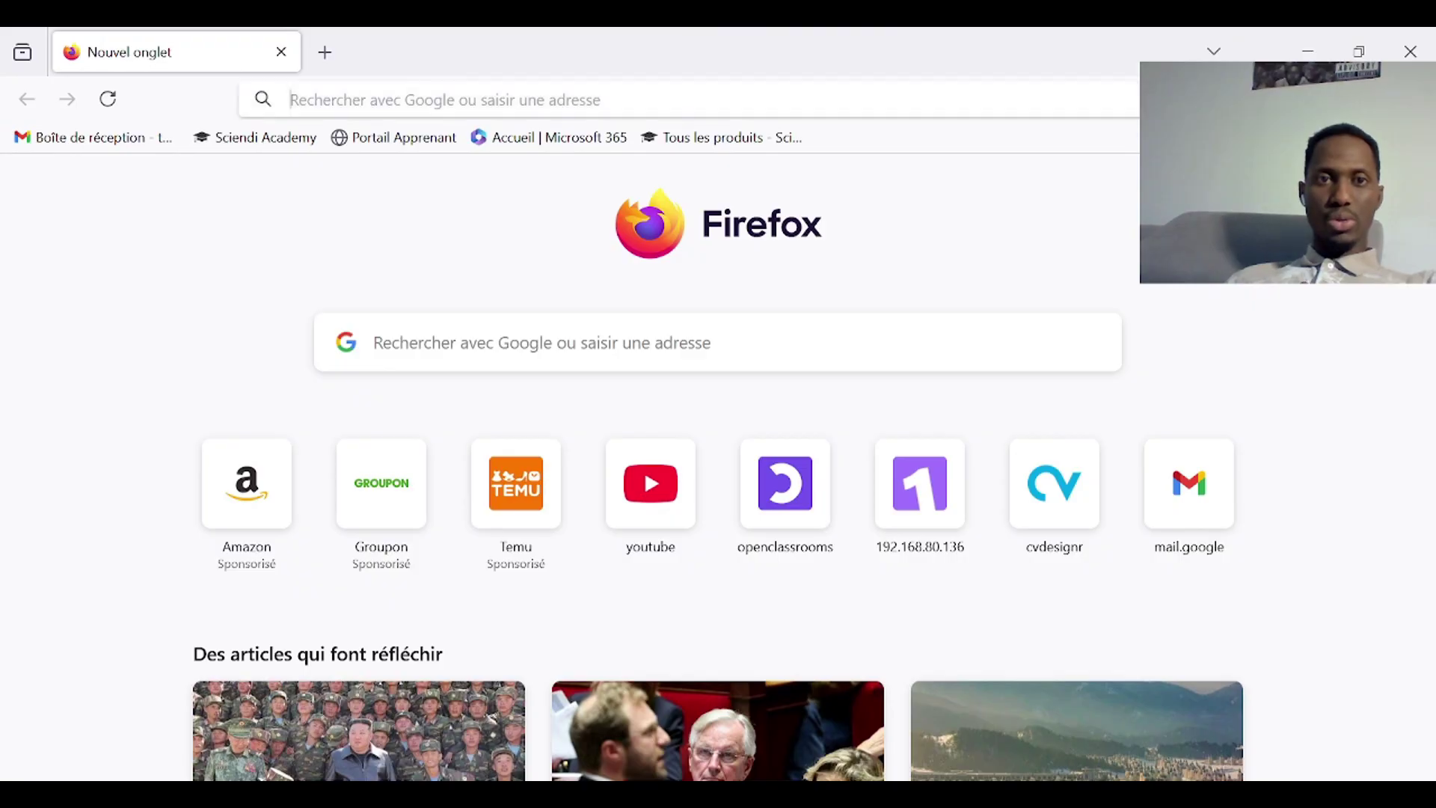
# Search the web for "campus france guinee" and open the Campus France Guinée website from the results
pyautogui.write('campusfrance.org/')
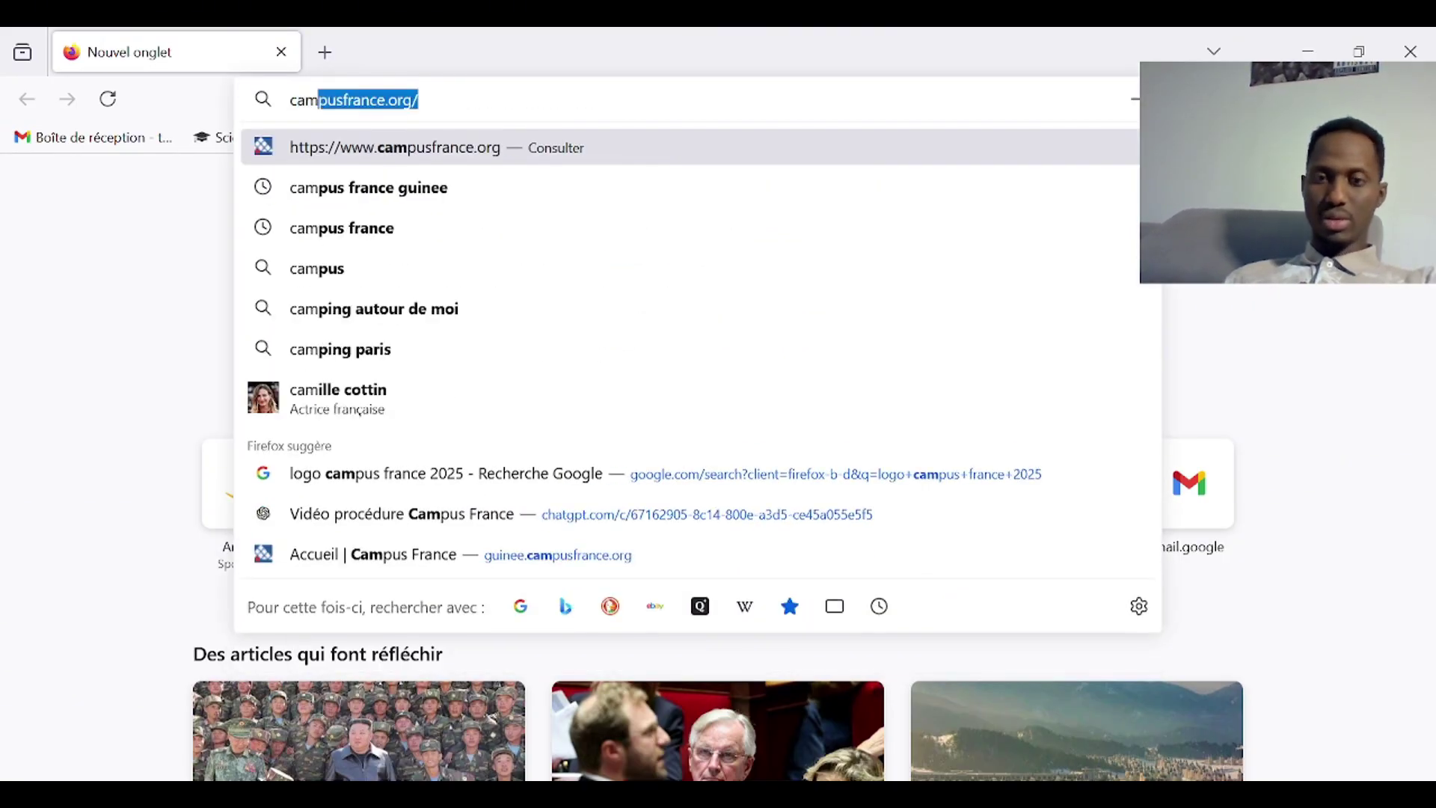
pyautogui.press('Down')
pyautogui.press('Return')
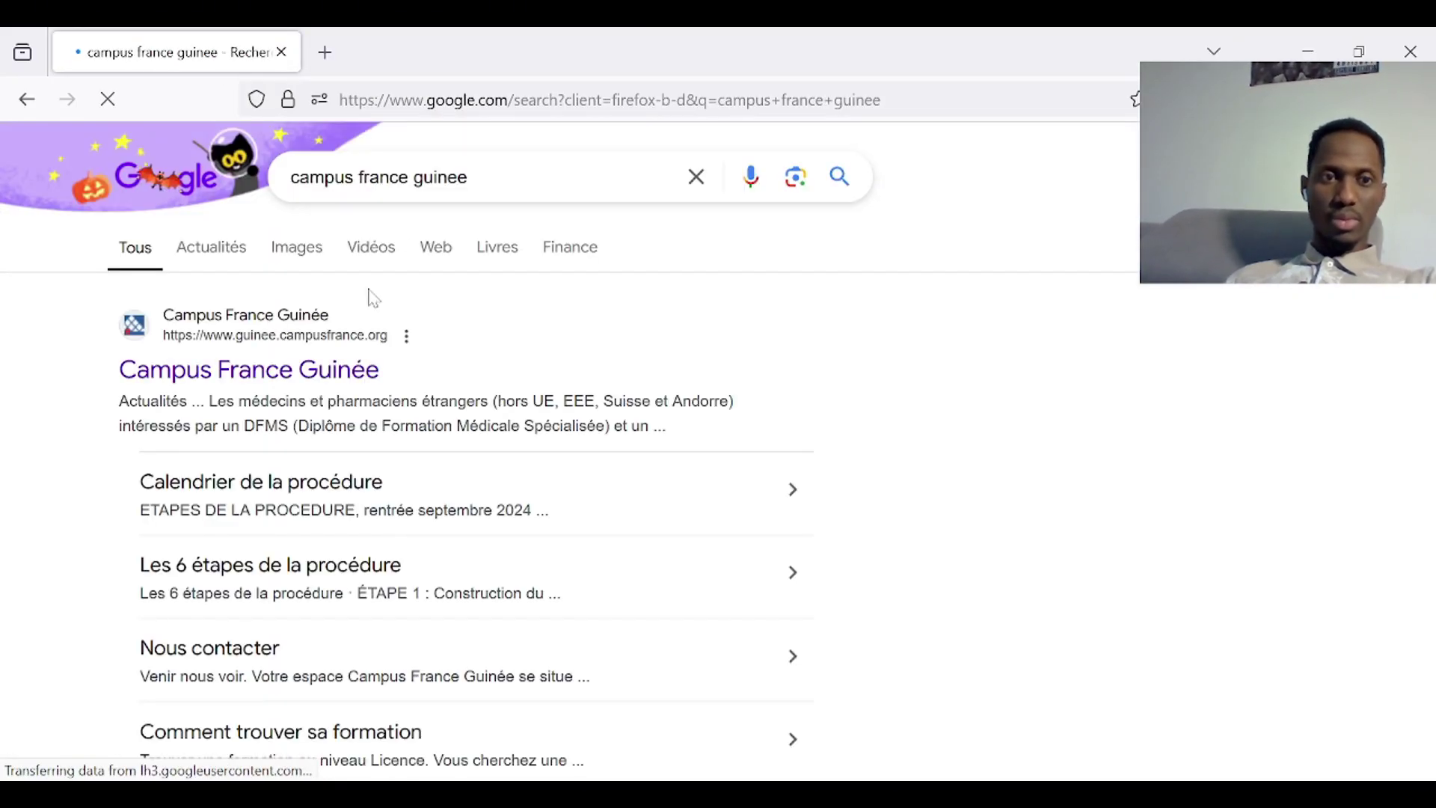
pyautogui.click(293, 385)
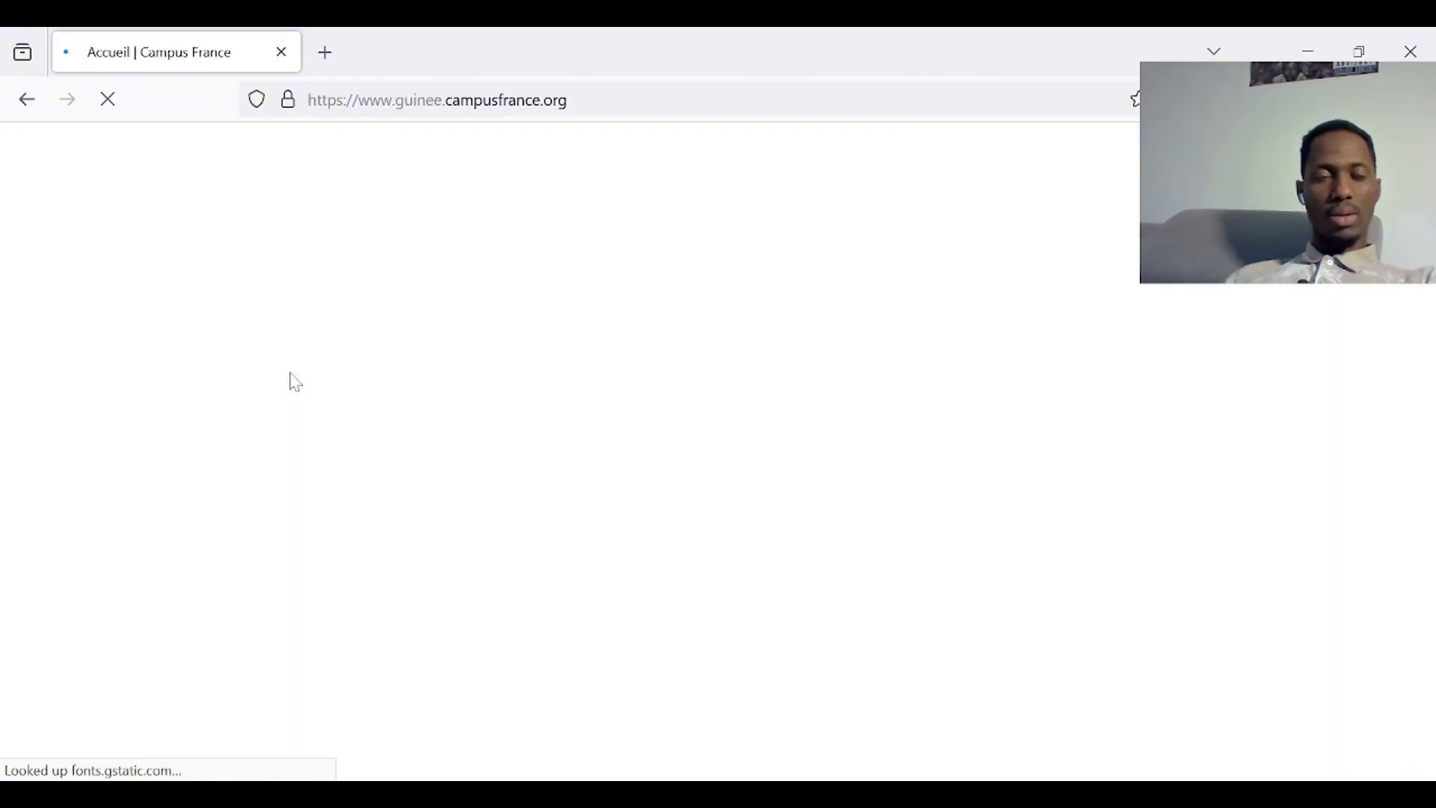
# Open the Etudes en France platform from its banner on the Campus France Guinée home page
pyautogui.scroll(-20, 847, 299)
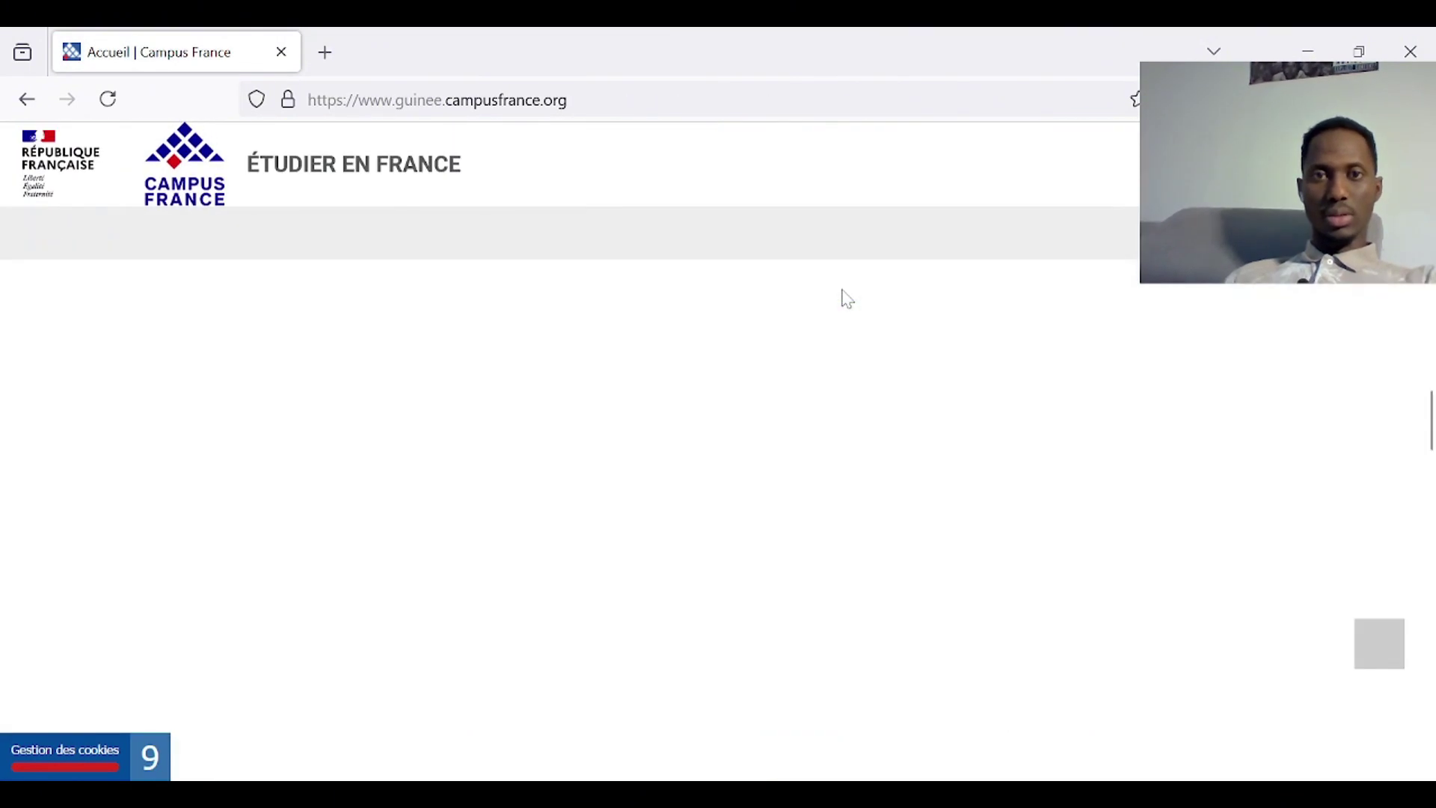
pyautogui.scroll(5, 843, 298)
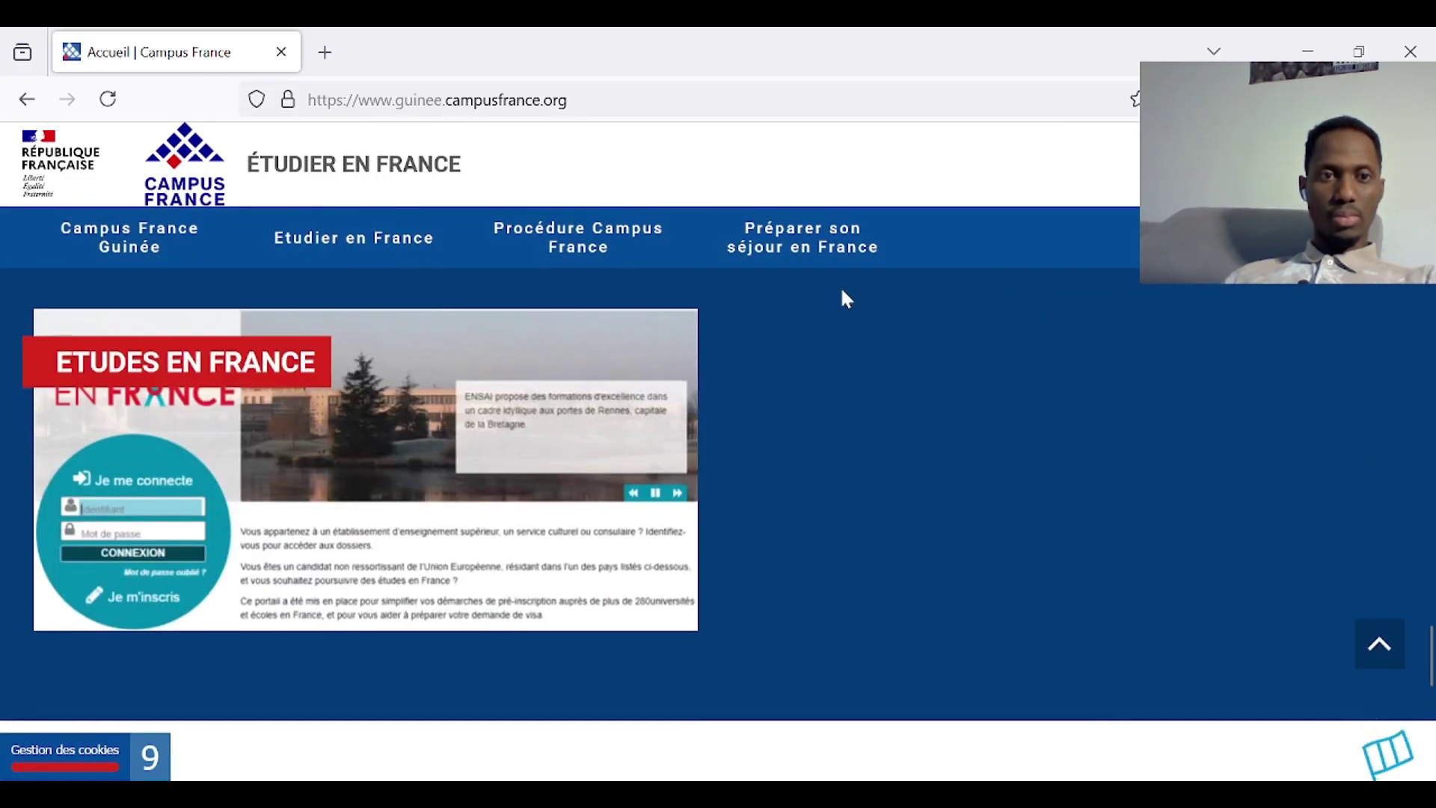
pyautogui.click(558, 389)
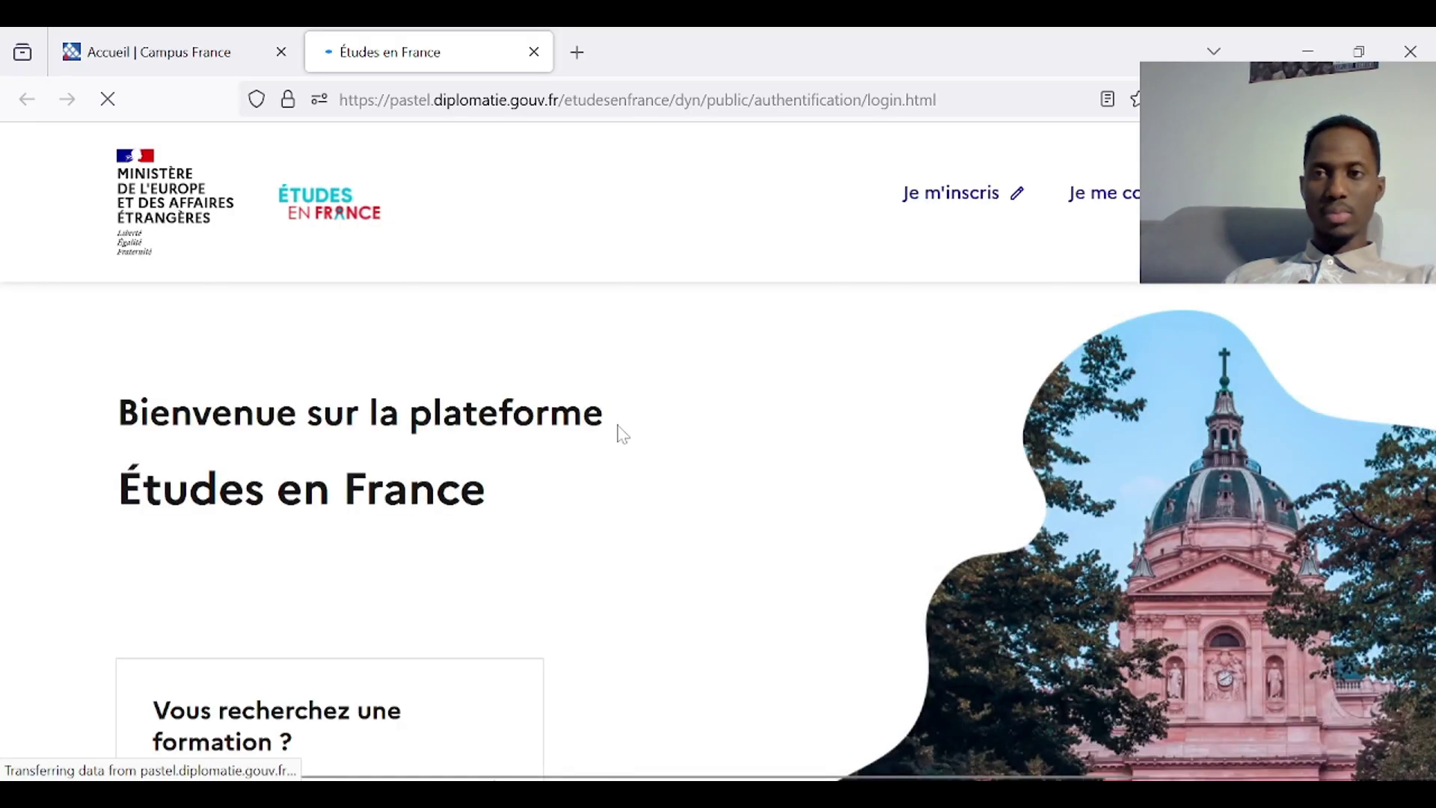
# Log in to the Études en France account with the saved e-mail identifier and account password
pyautogui.click(1128, 204)
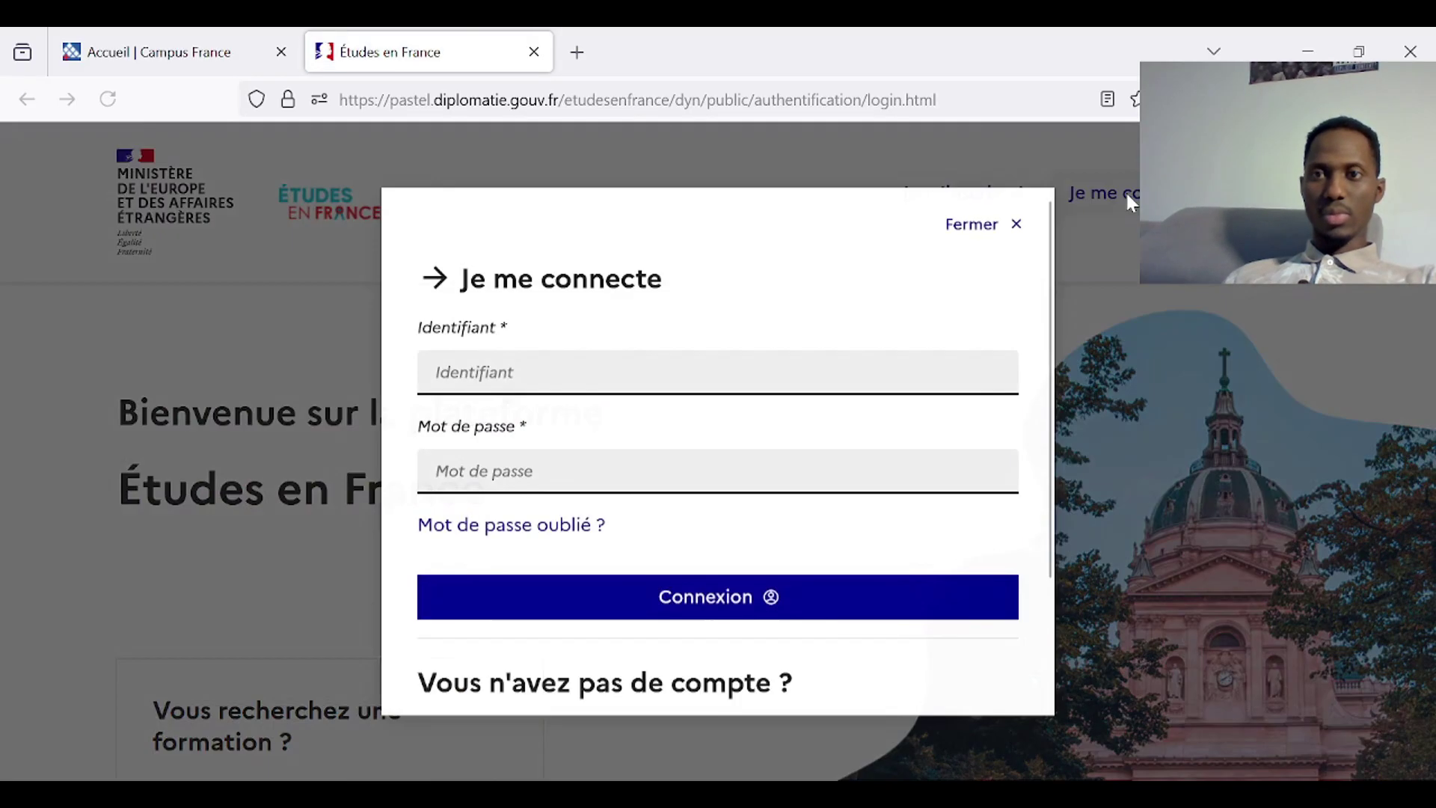
pyautogui.click(823, 352)
pyautogui.click(621, 416)
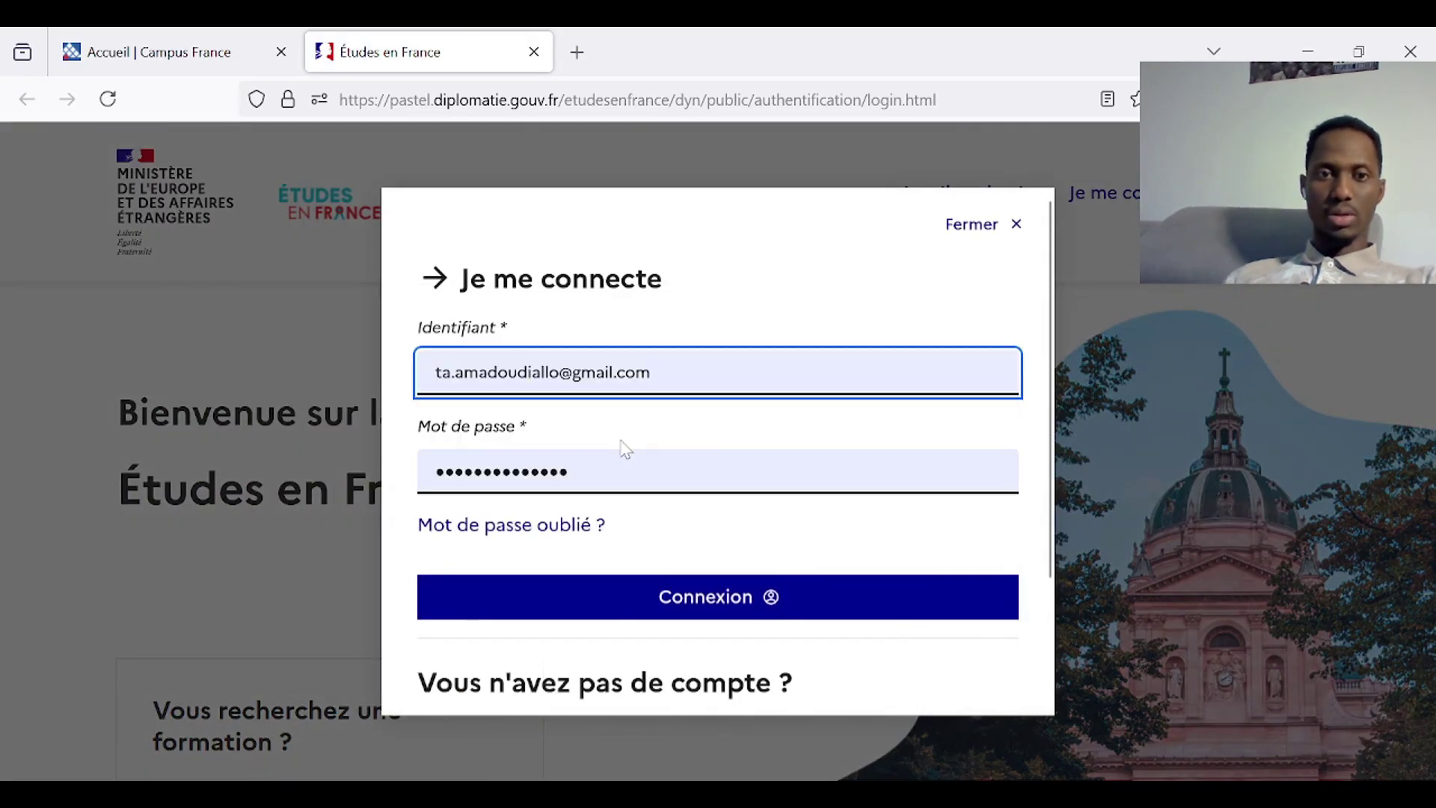
pyautogui.click(585, 595)
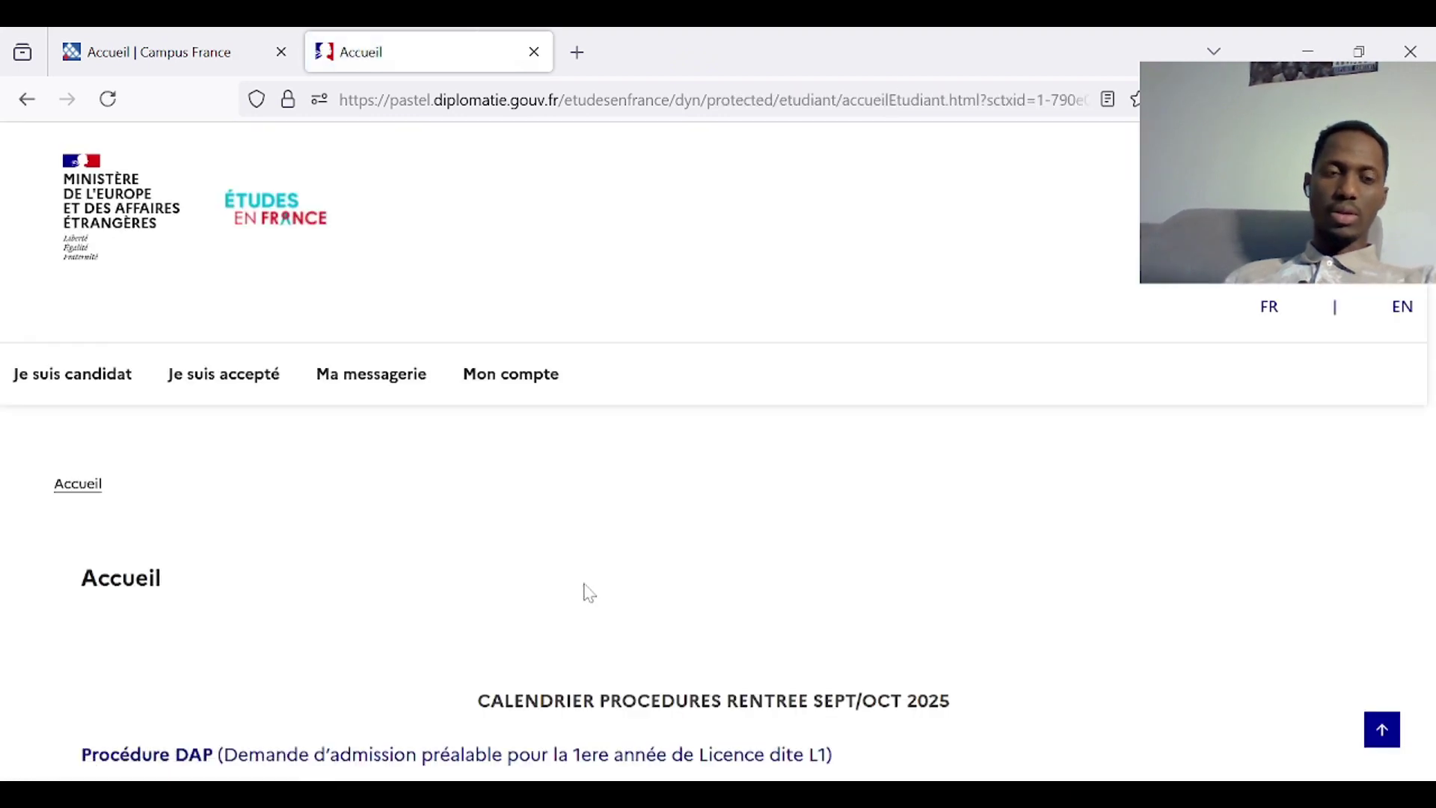
# Go to the "Je suis candidat" area and expand the section "1 - Je saisis mon dossier"
pyautogui.scroll(-12, 589, 593)
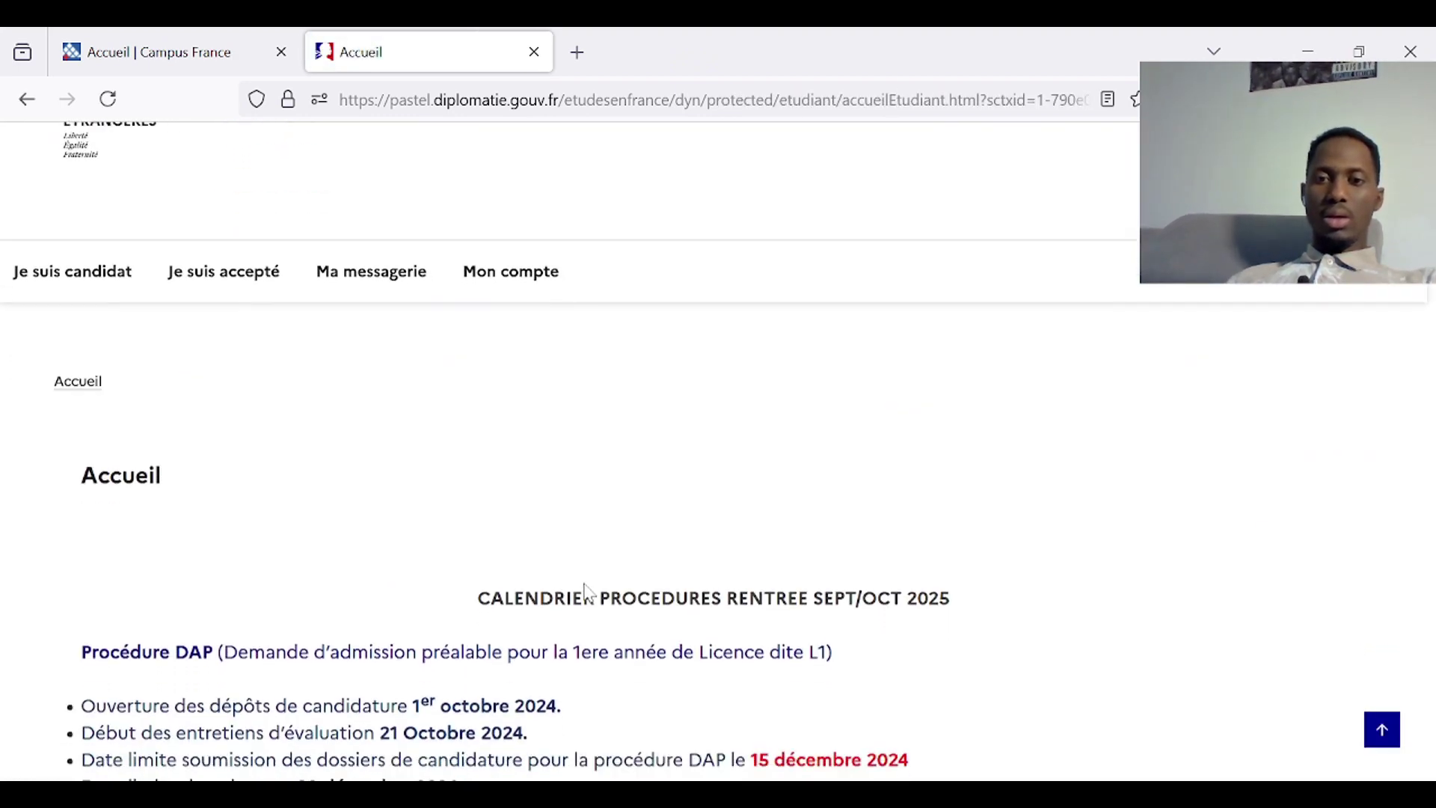
pyautogui.scroll(12, 588, 591)
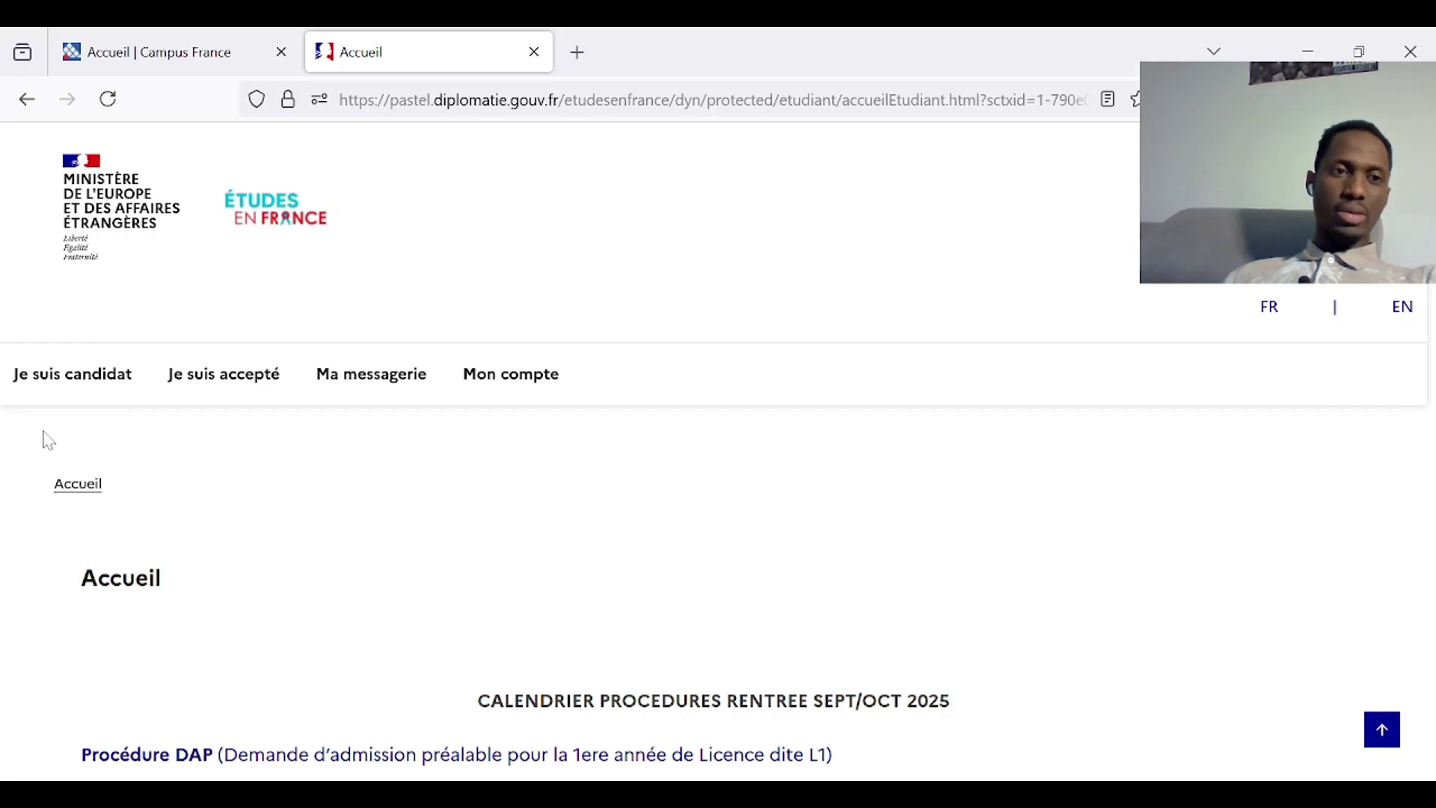
pyautogui.click(45, 391)
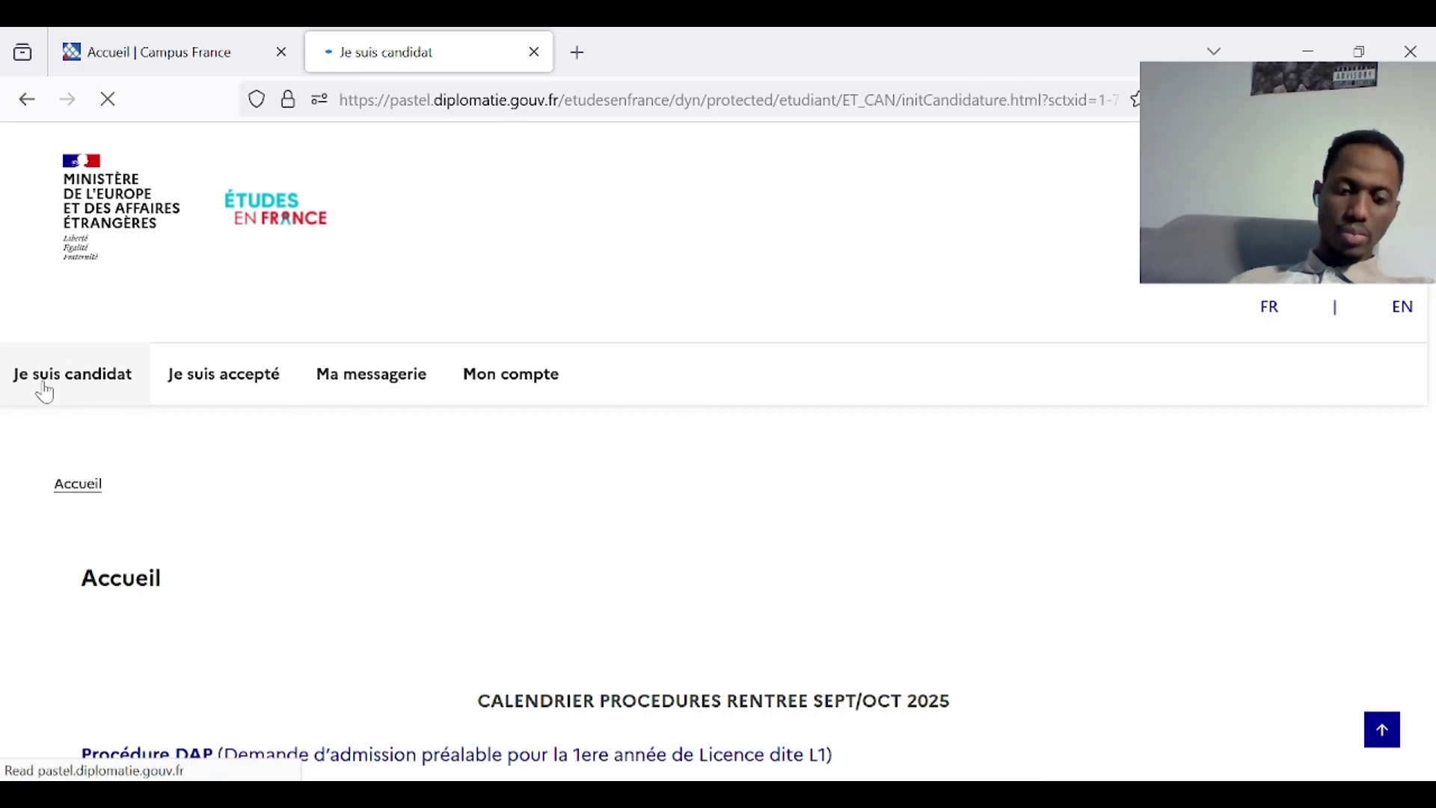
pyautogui.scroll(-3, 391, 551)
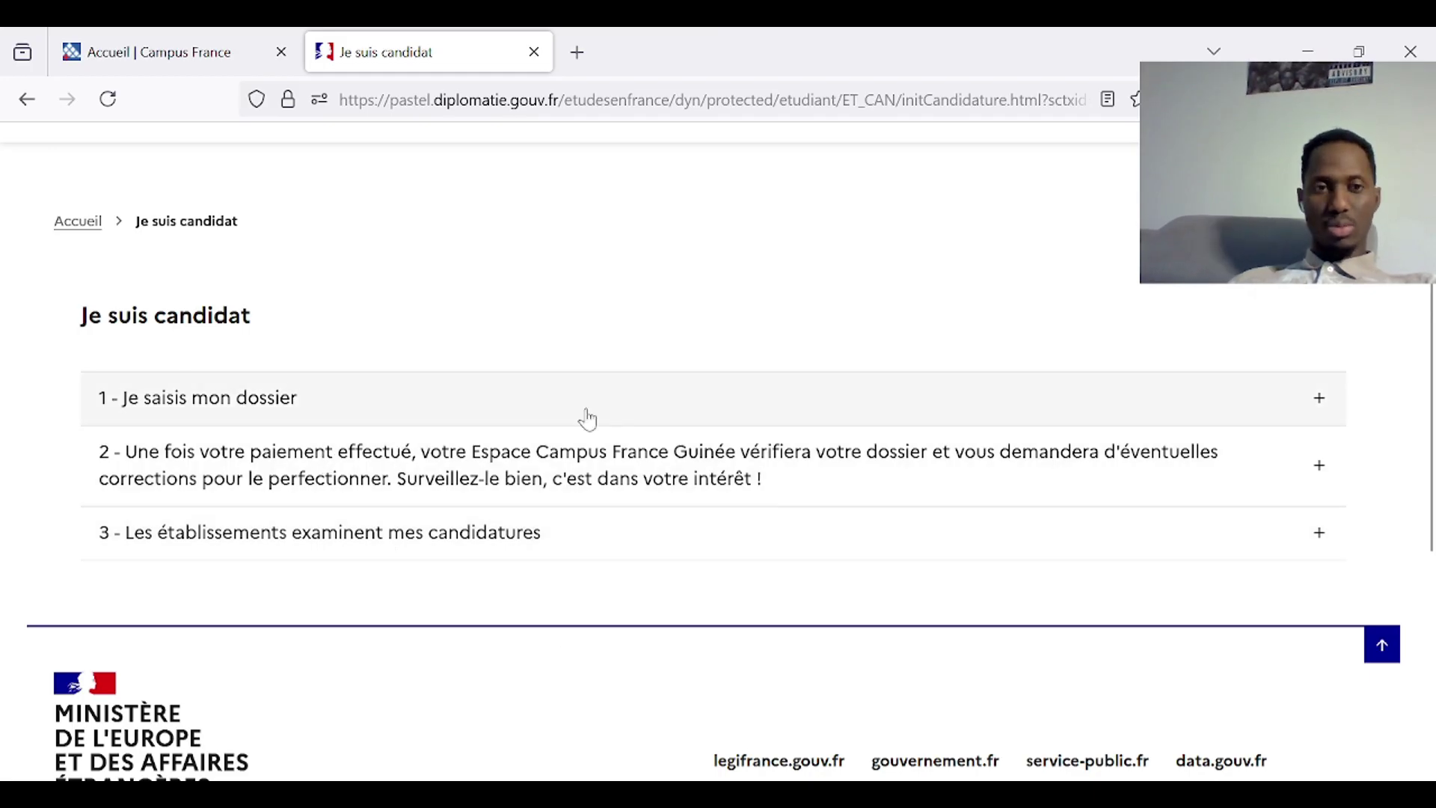
pyautogui.click(588, 419)
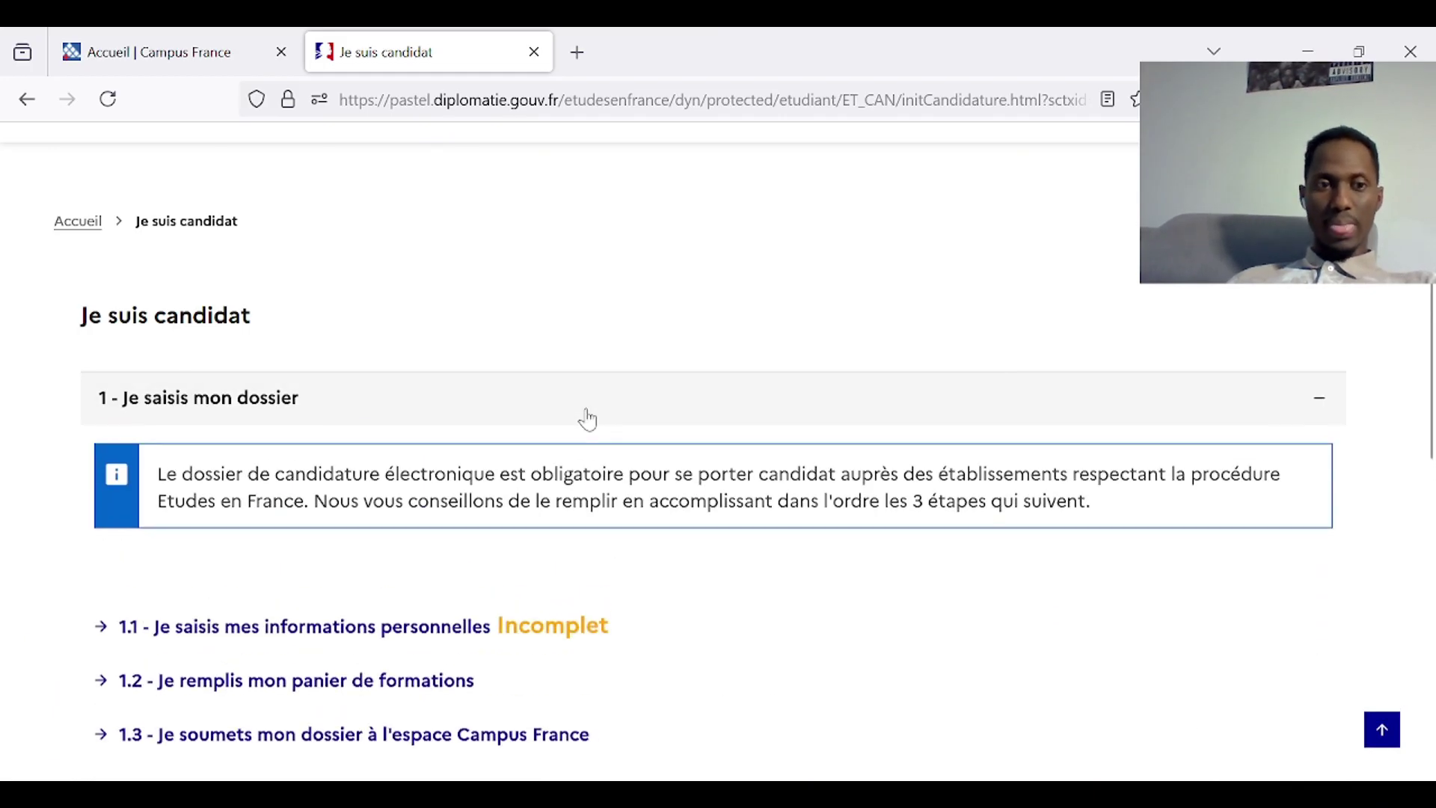
# Open the file's sub-step "1.1 - Je saisis mes informations personnelles"
pyautogui.scroll(-3, 661, 650)
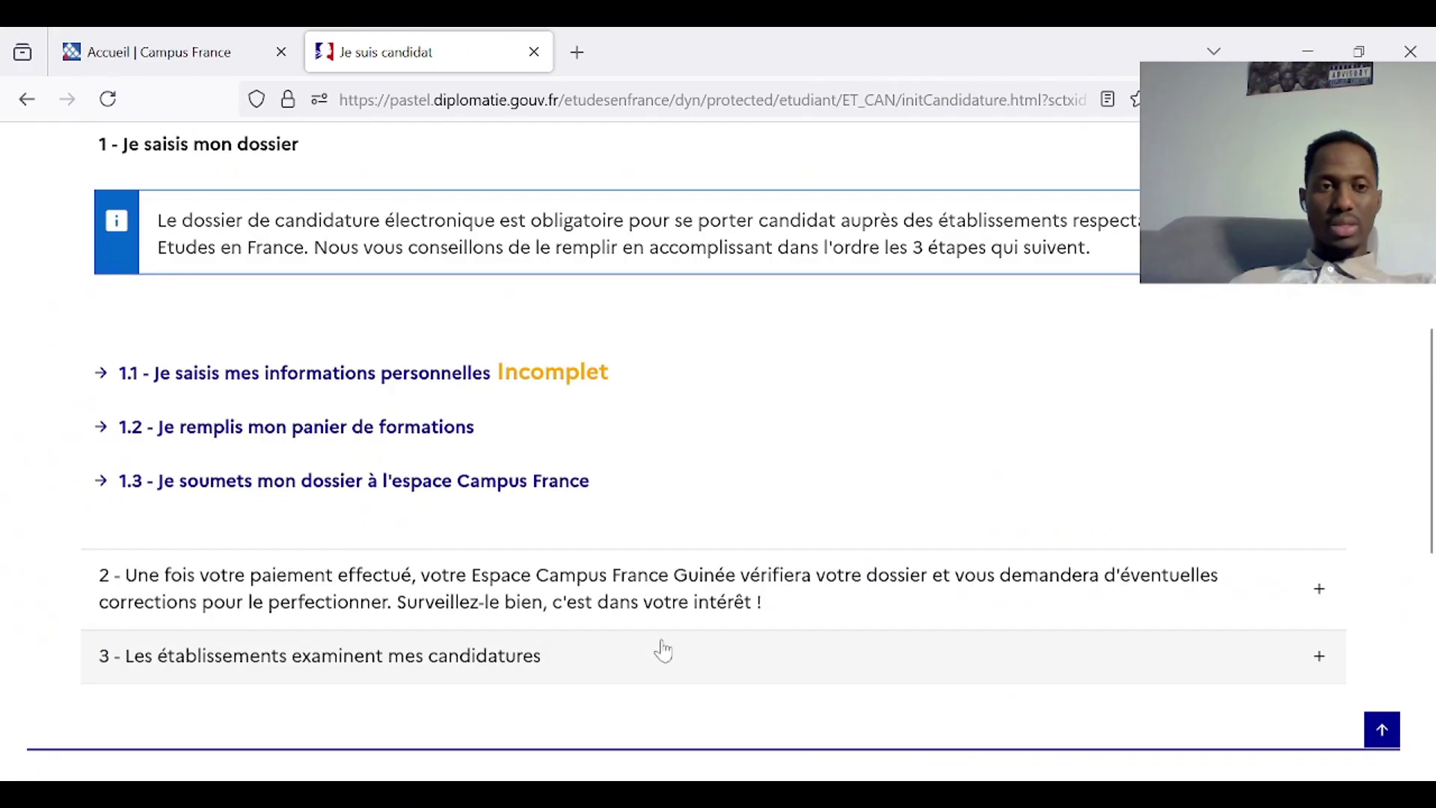
pyautogui.scroll(-1, 661, 651)
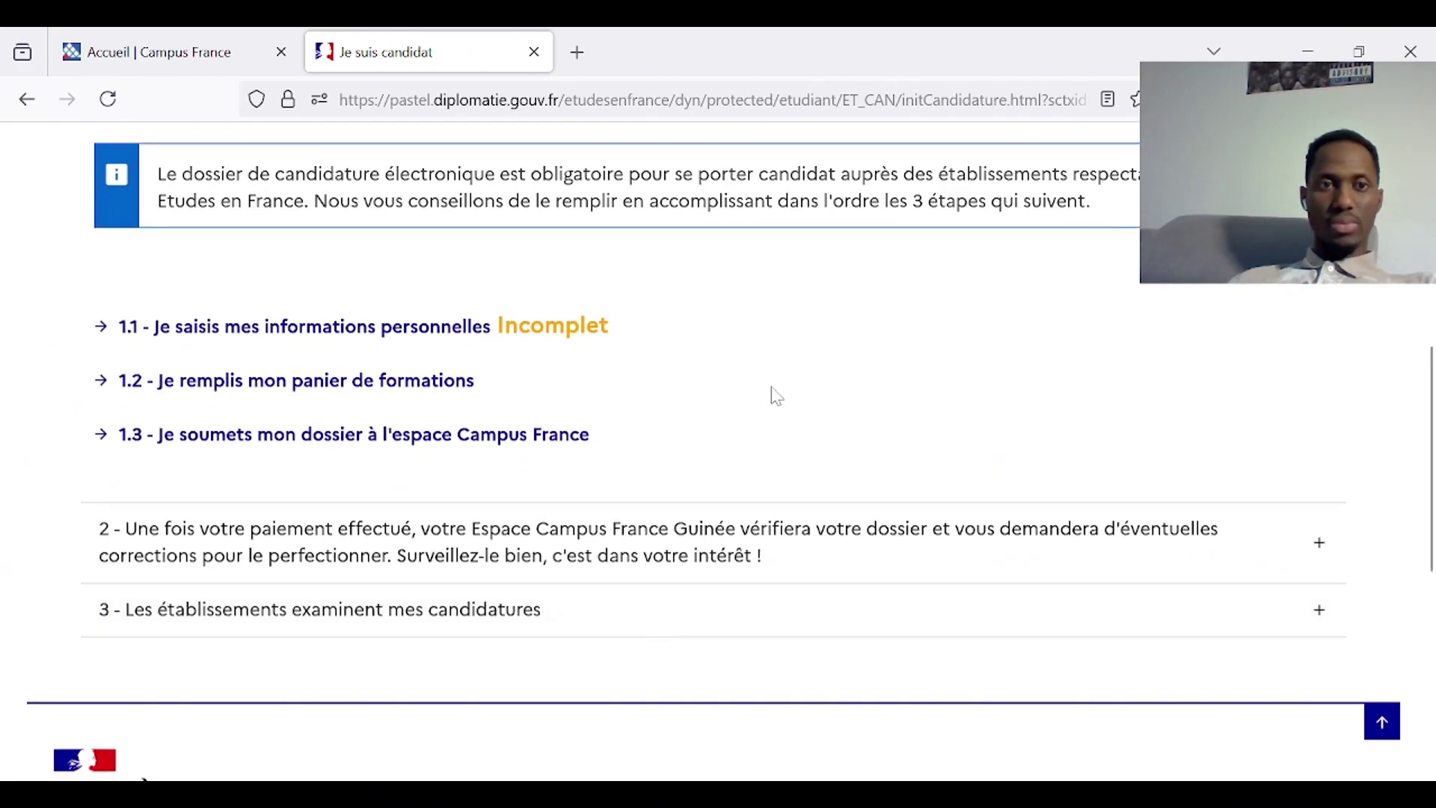
pyautogui.scroll(1, 775, 395)
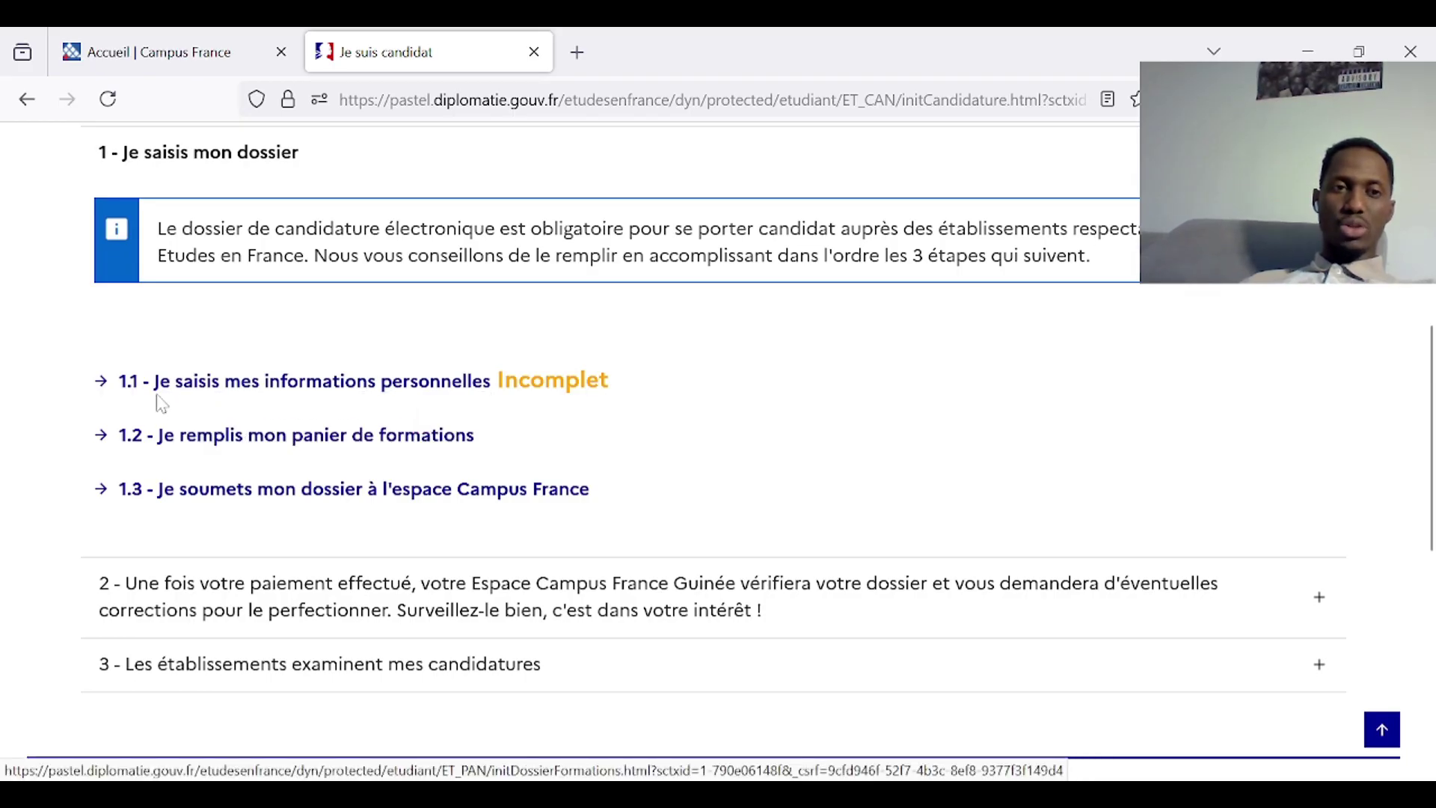
pyautogui.click(290, 388)
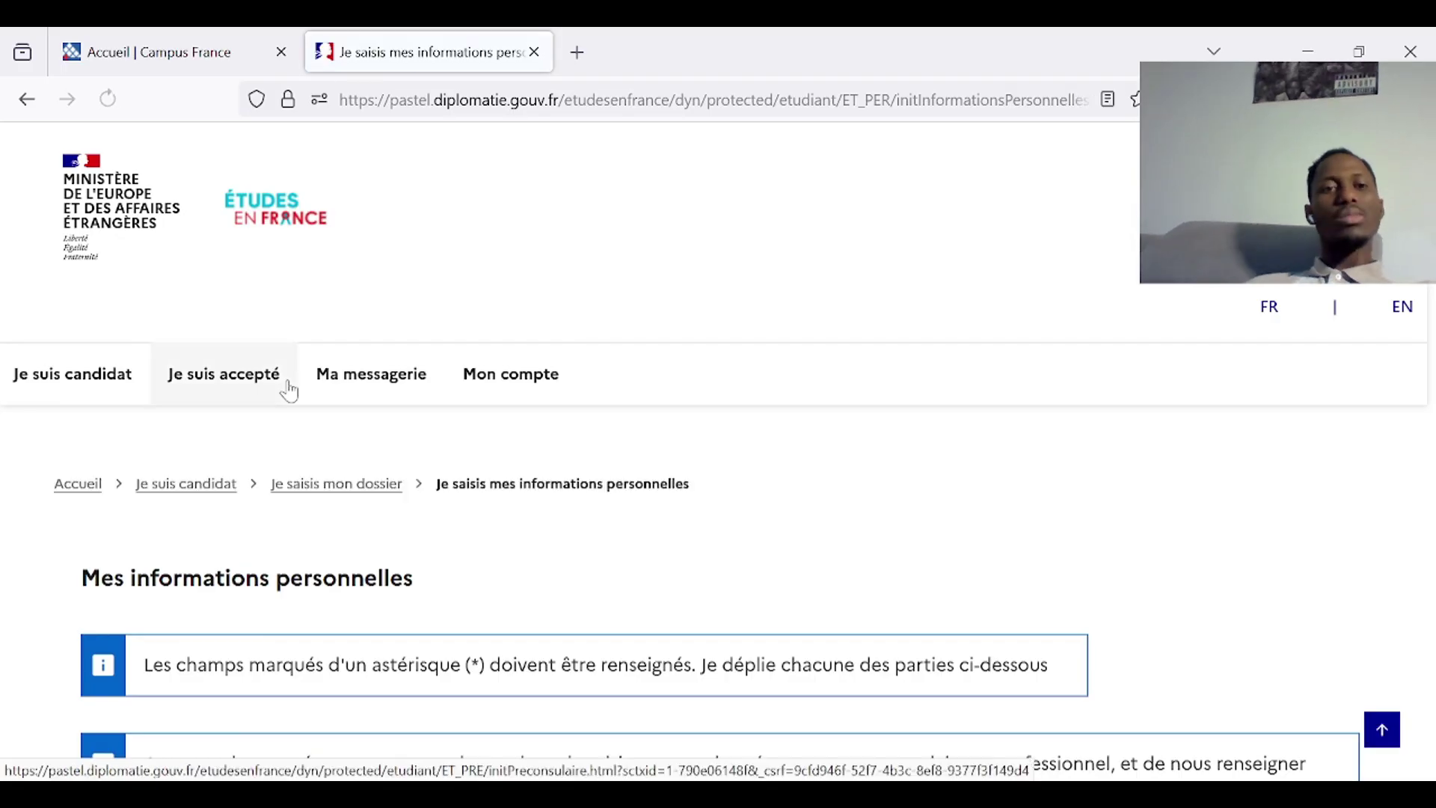
# Upload the image DSC03157 from the "Documents administrative" folder as the identity photo in "Identifiants et photo"
pyautogui.scroll(-8, 289, 389)
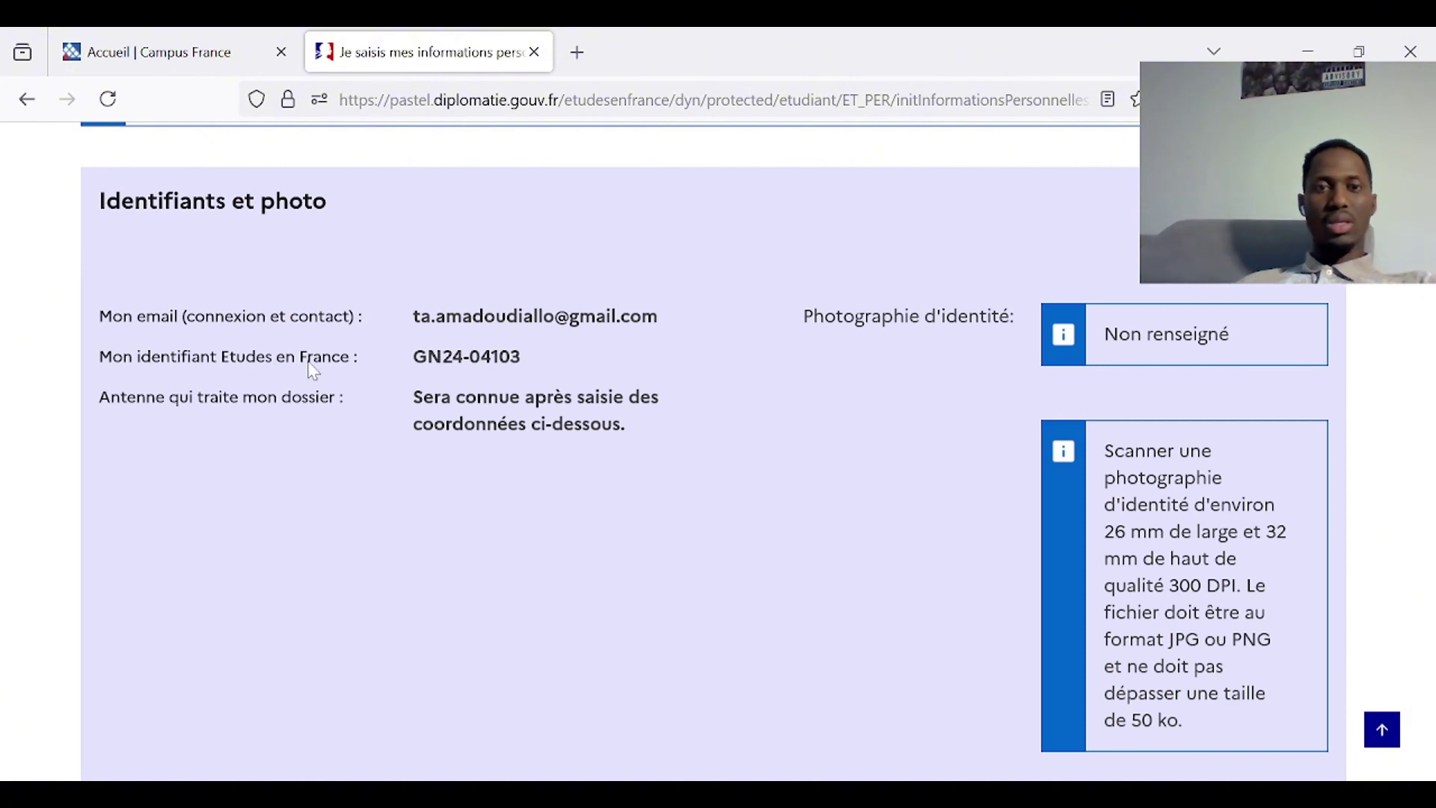
pyautogui.scroll(-1, 564, 404)
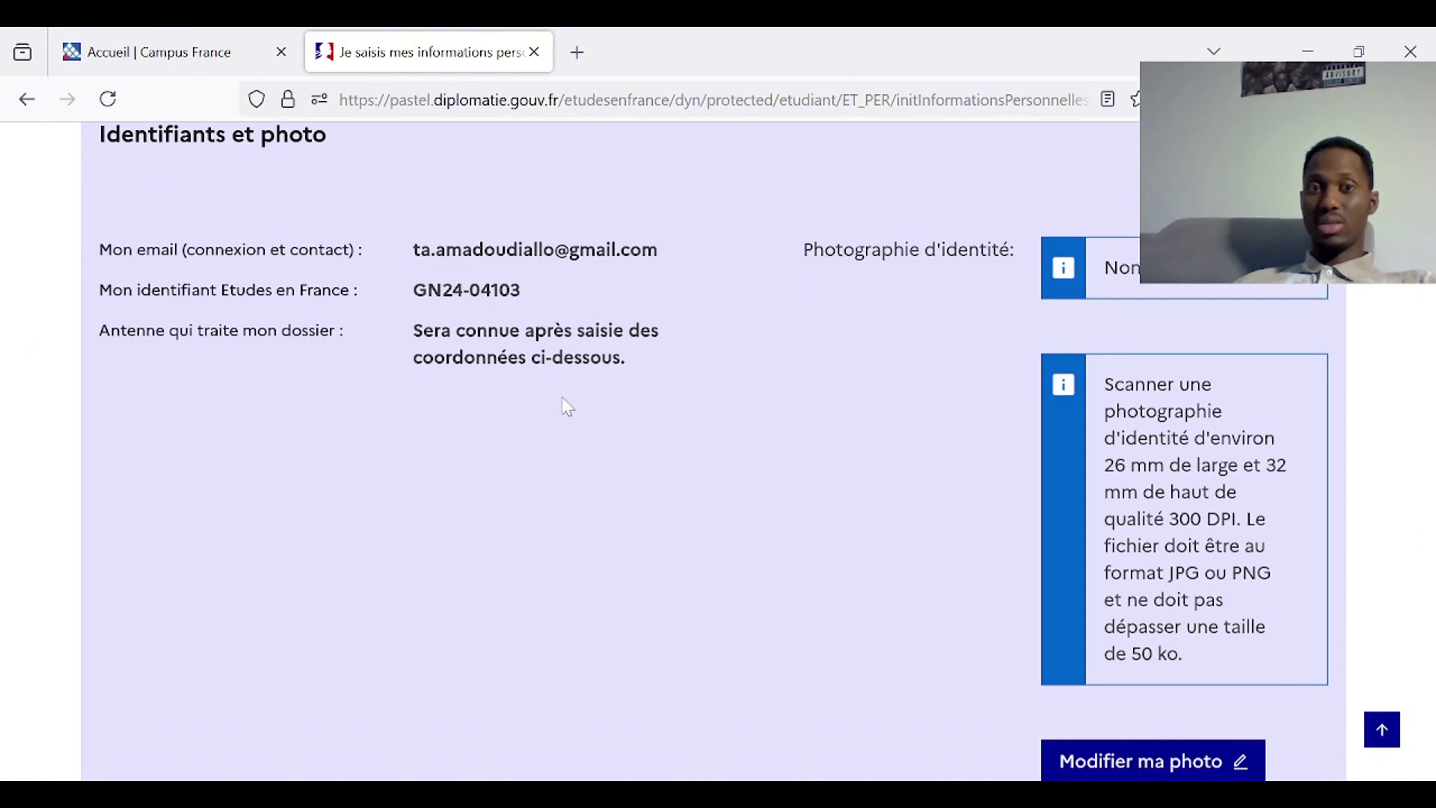
pyautogui.scroll(1, 564, 405)
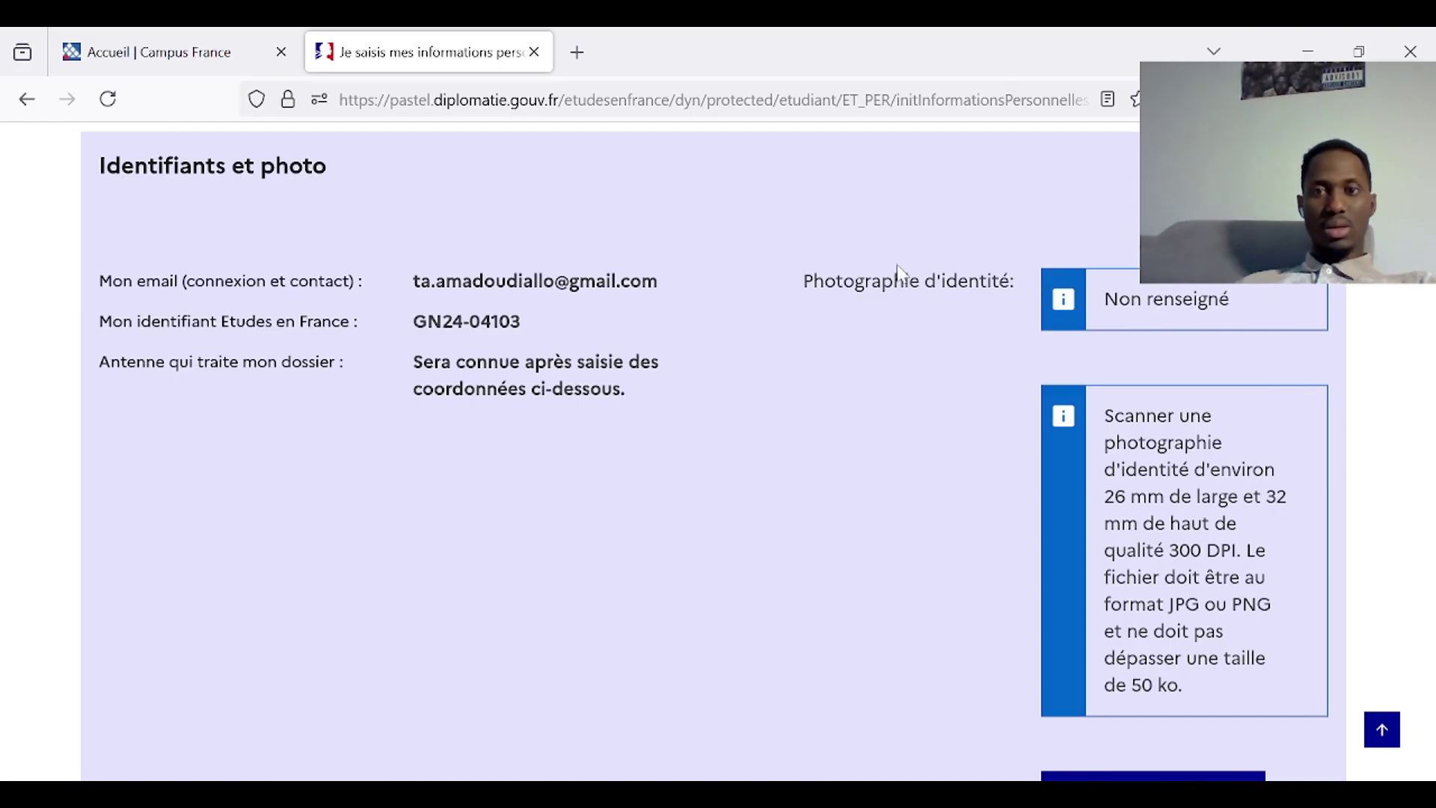
pyautogui.scroll(-2, 1059, 405)
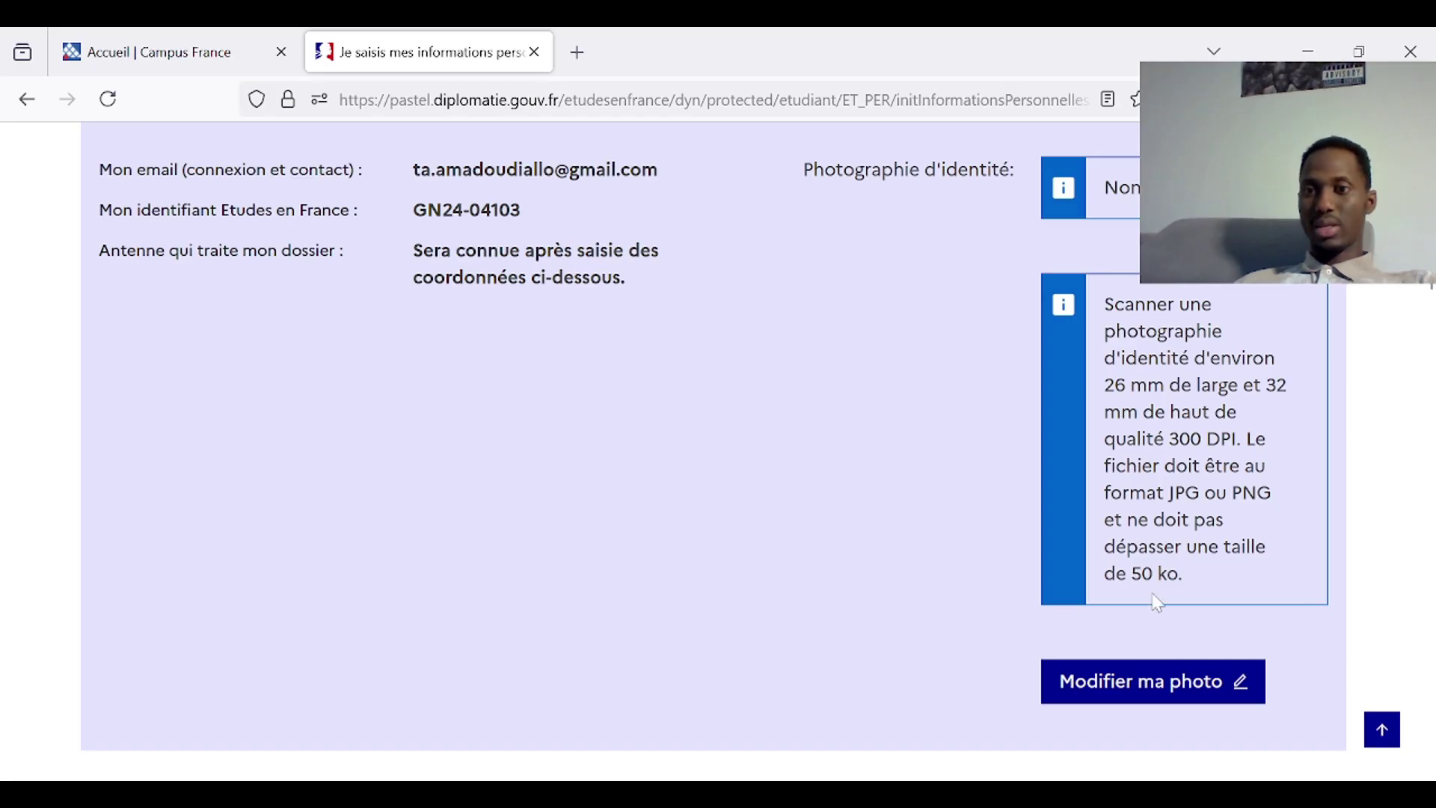
pyautogui.click(1108, 685)
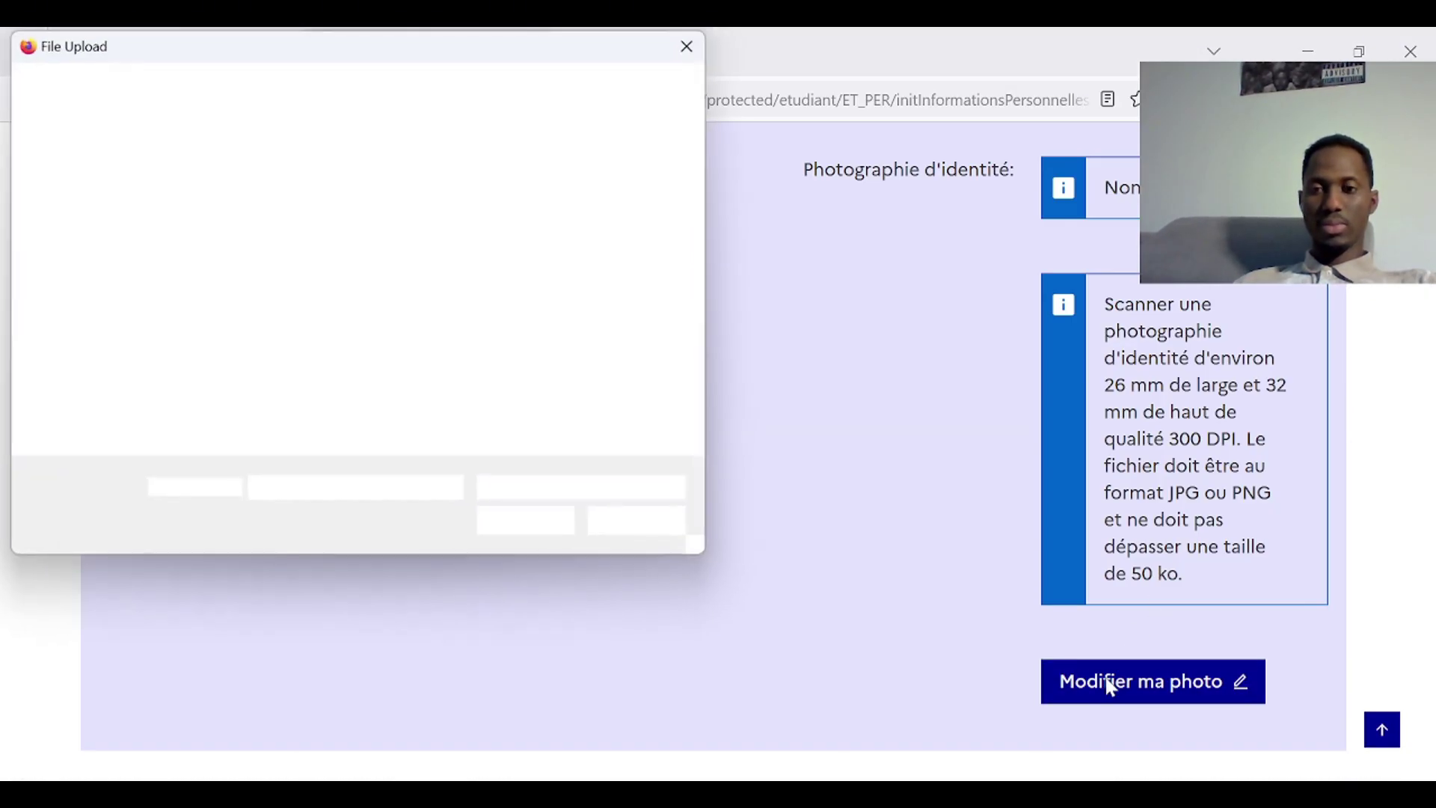
pyautogui.doubleClick(458, 413)
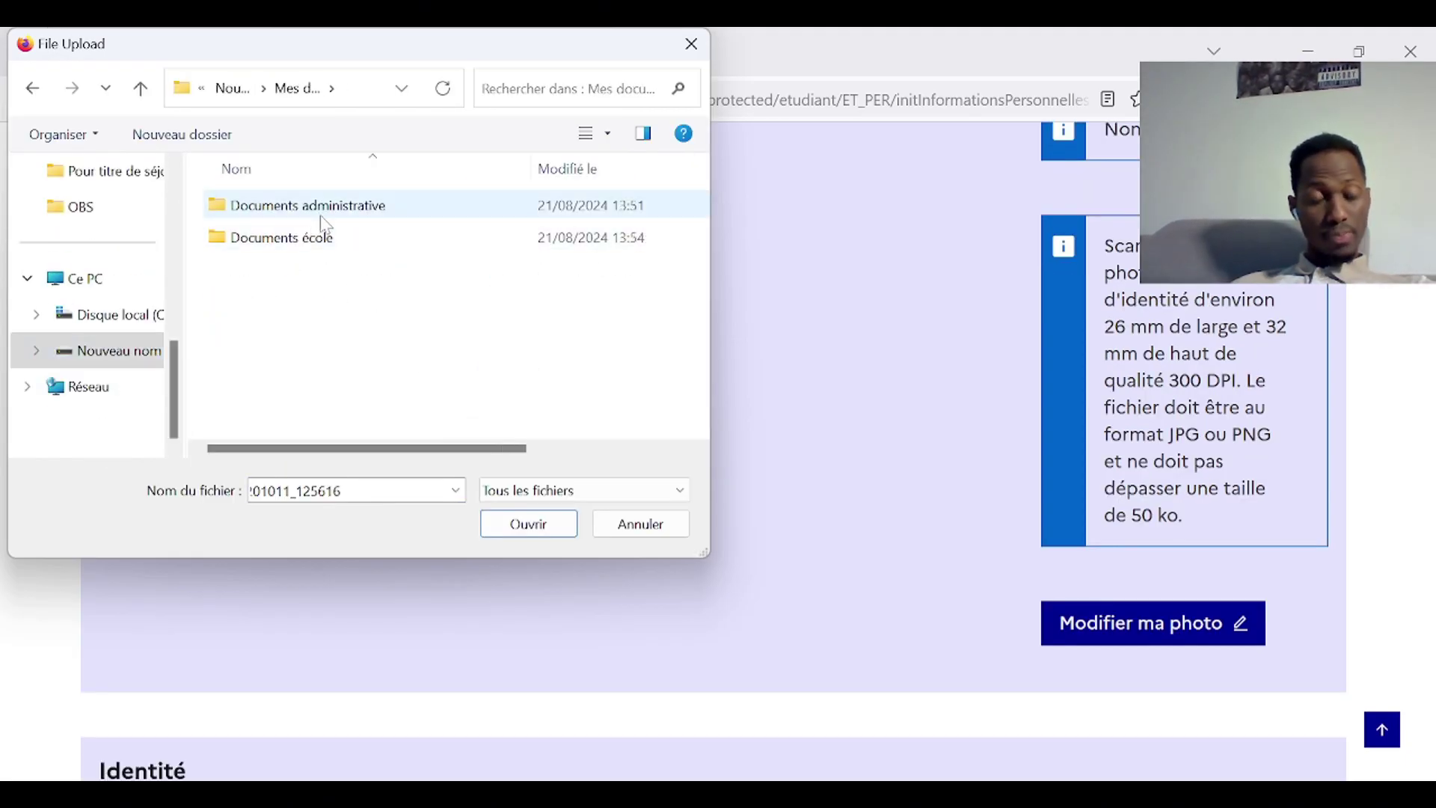
pyautogui.doubleClick(322, 215)
pyautogui.scroll(-3, 379, 356)
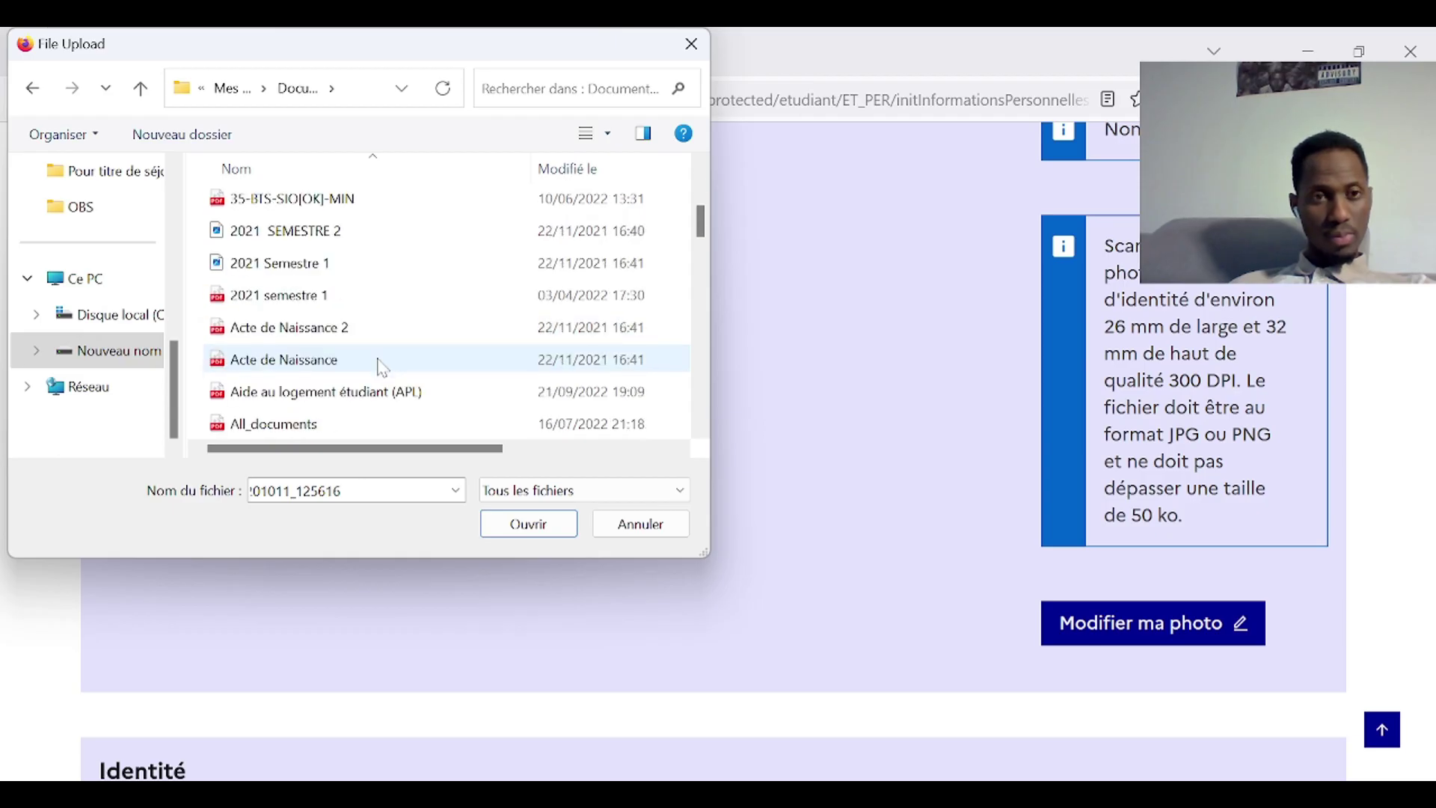
pyautogui.scroll(-1, 382, 366)
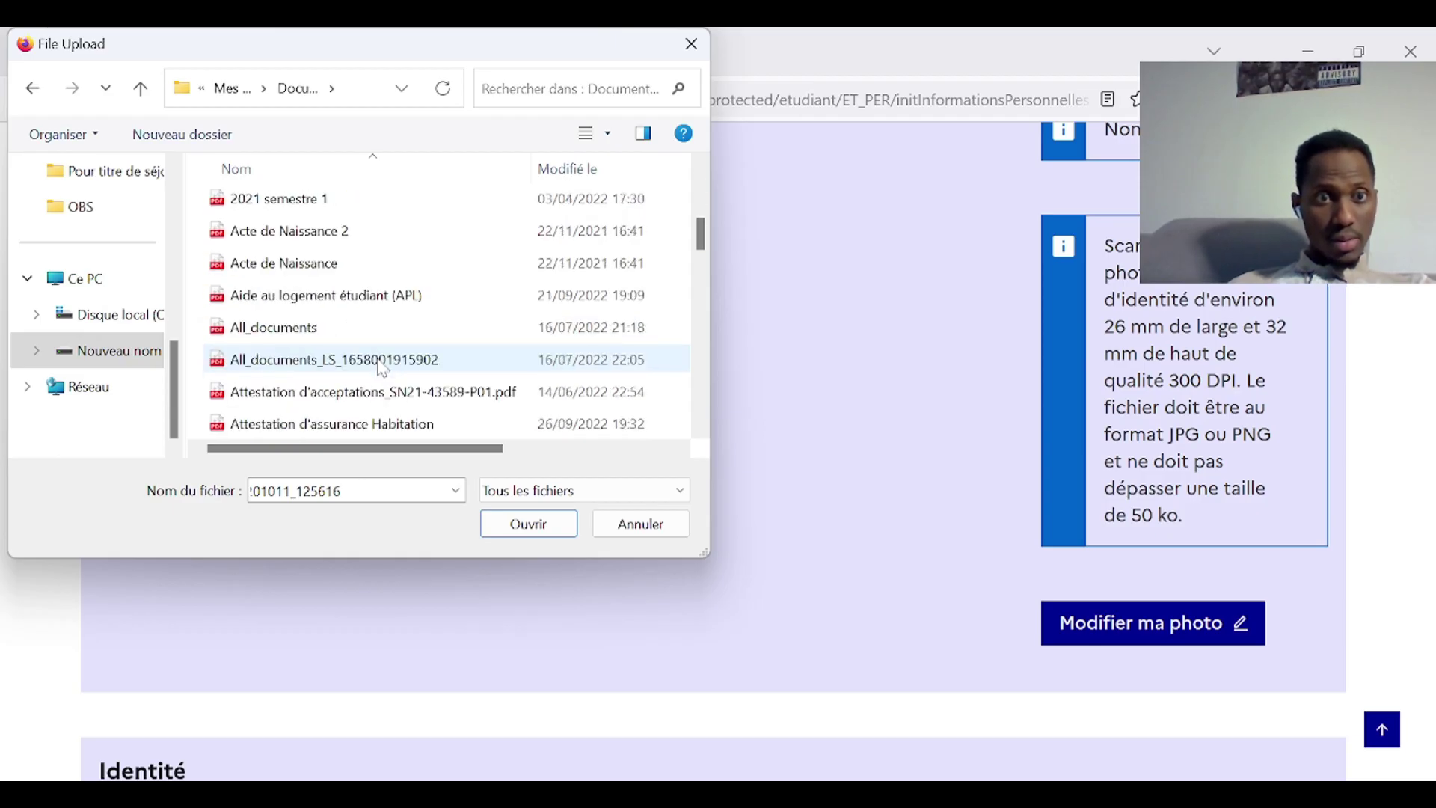
pyautogui.scroll(-6, 382, 366)
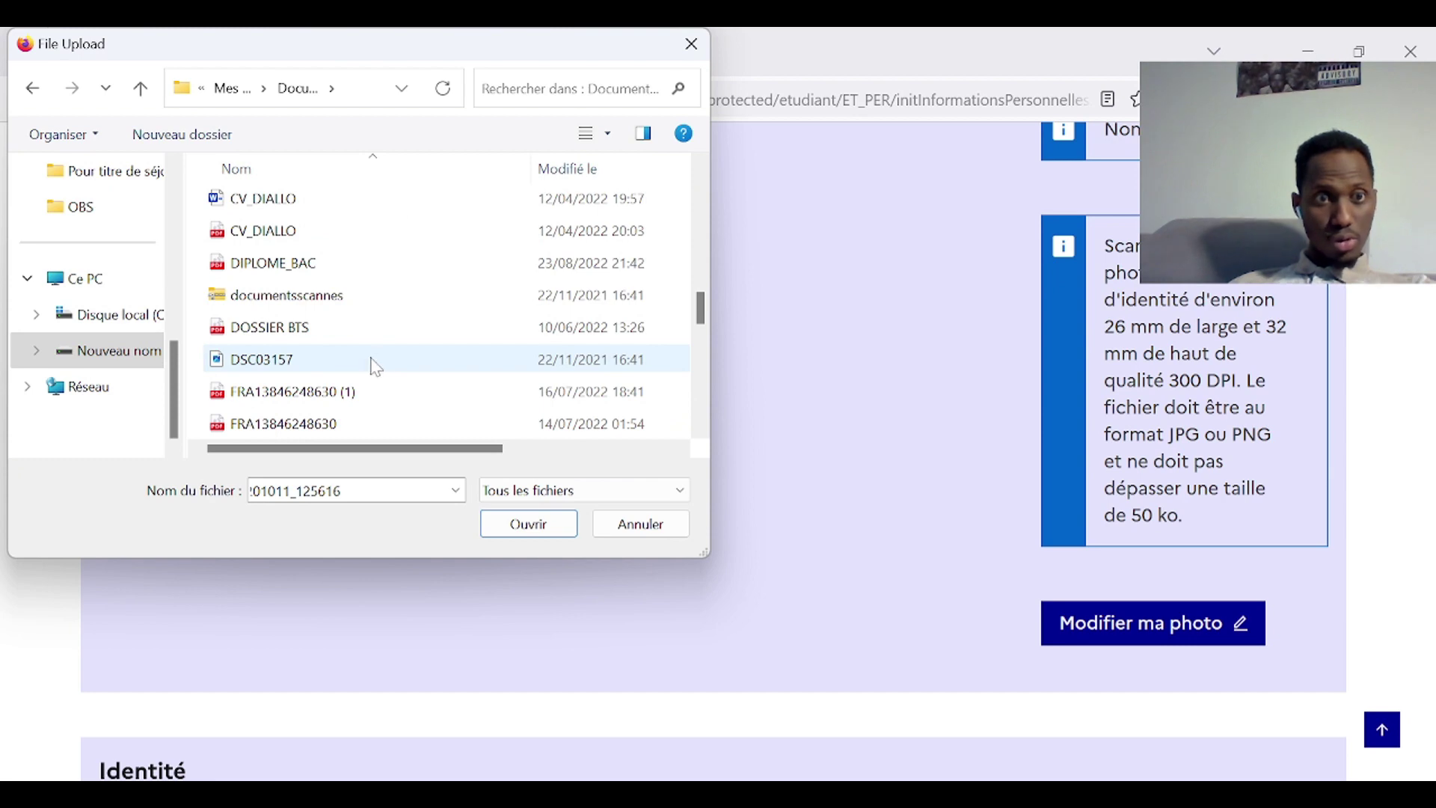
pyautogui.doubleClick(372, 365)
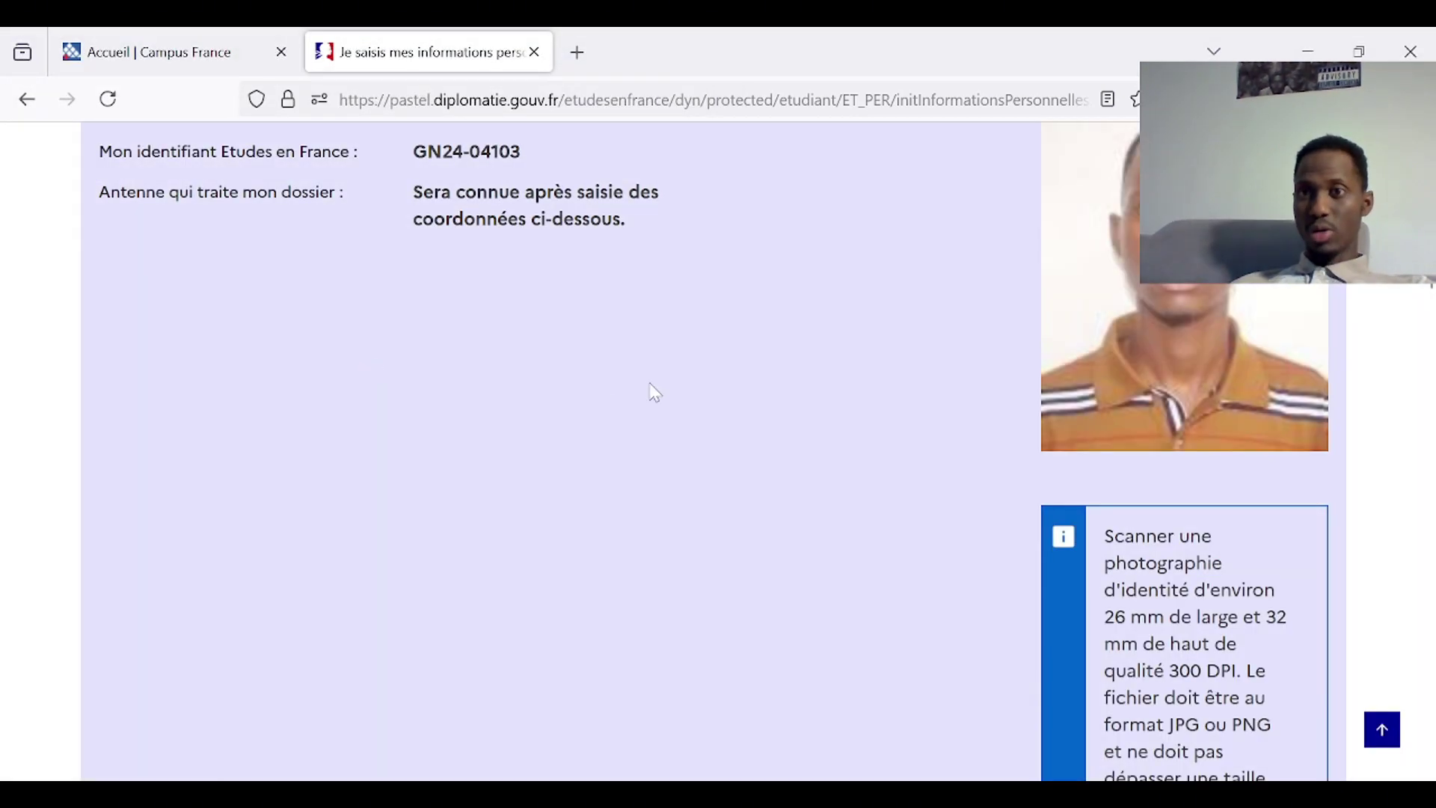
# Check the uploaded identity photo and open the supporting documents (Justificatifs) of the Identité section
pyautogui.scroll(6, 655, 392)
pyautogui.scroll(-5, 655, 392)
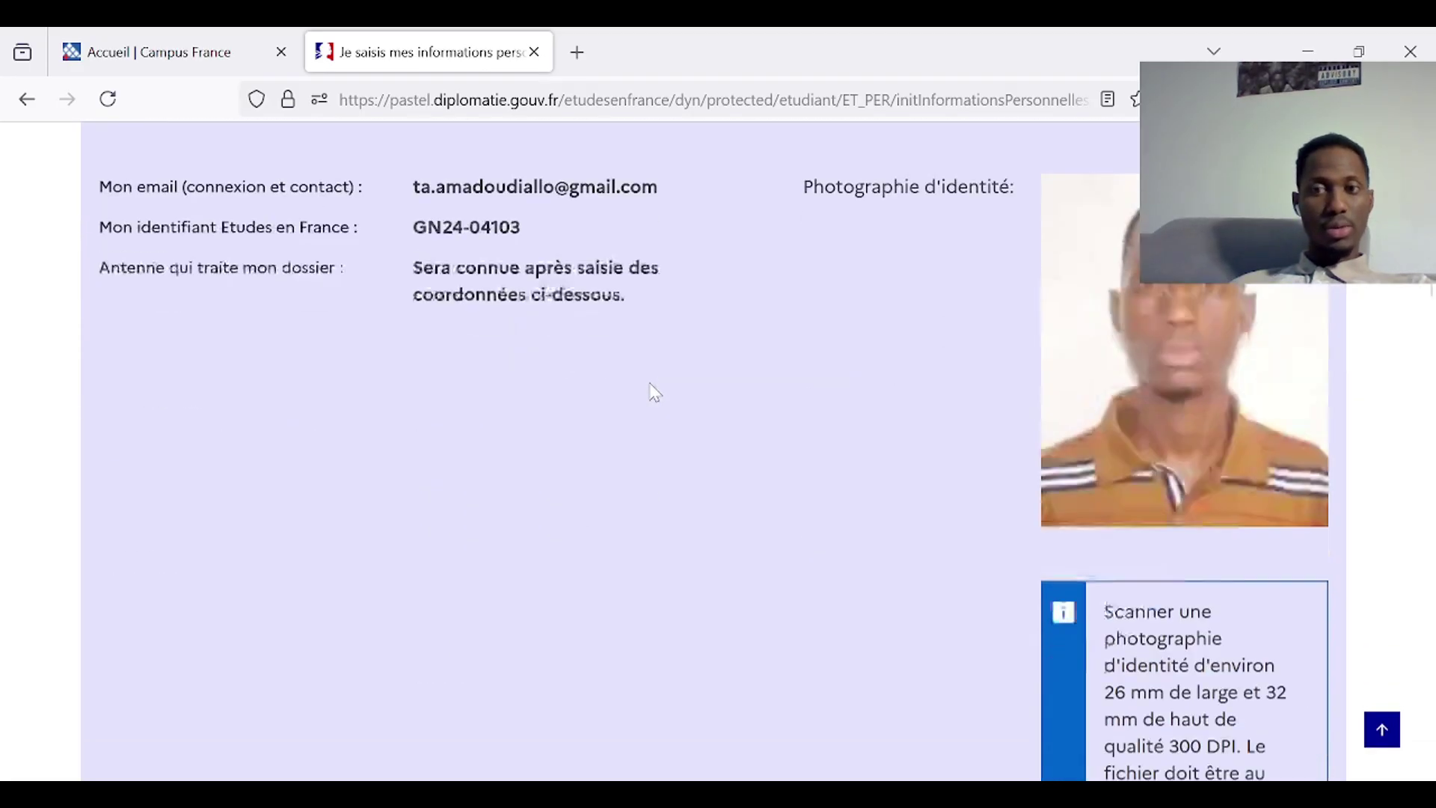
pyautogui.scroll(-8, 655, 392)
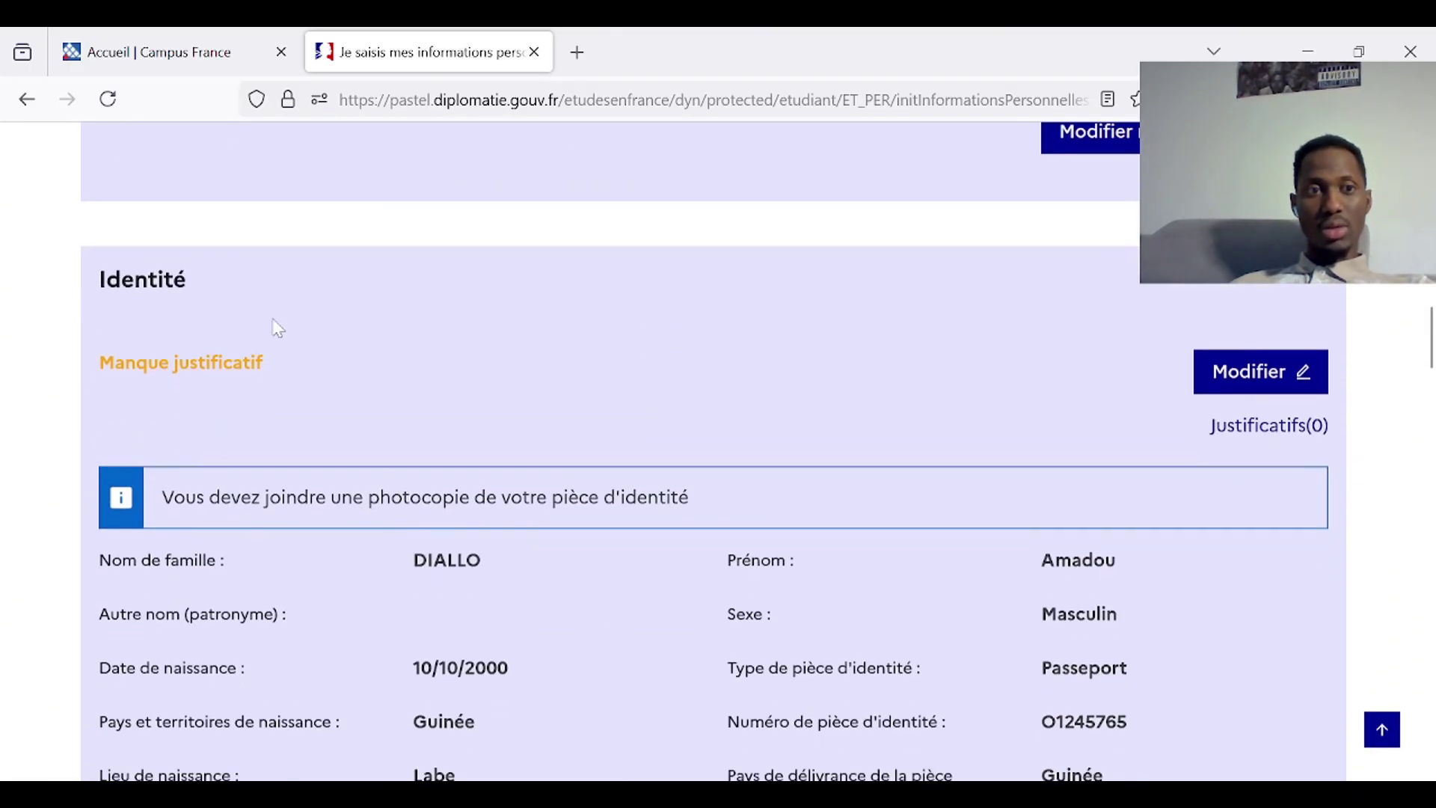
pyautogui.click(1251, 436)
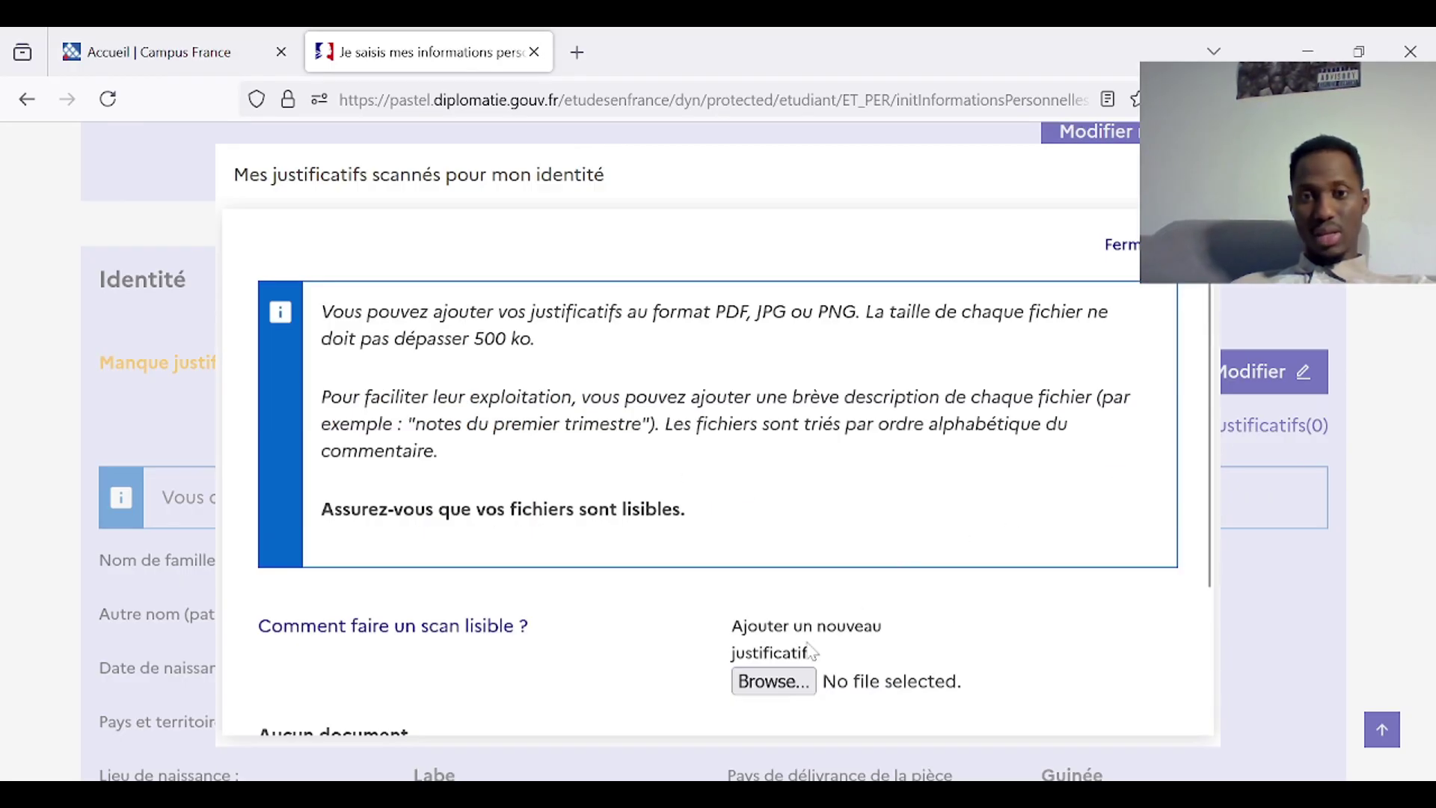
pyautogui.scroll(-2, 786, 692)
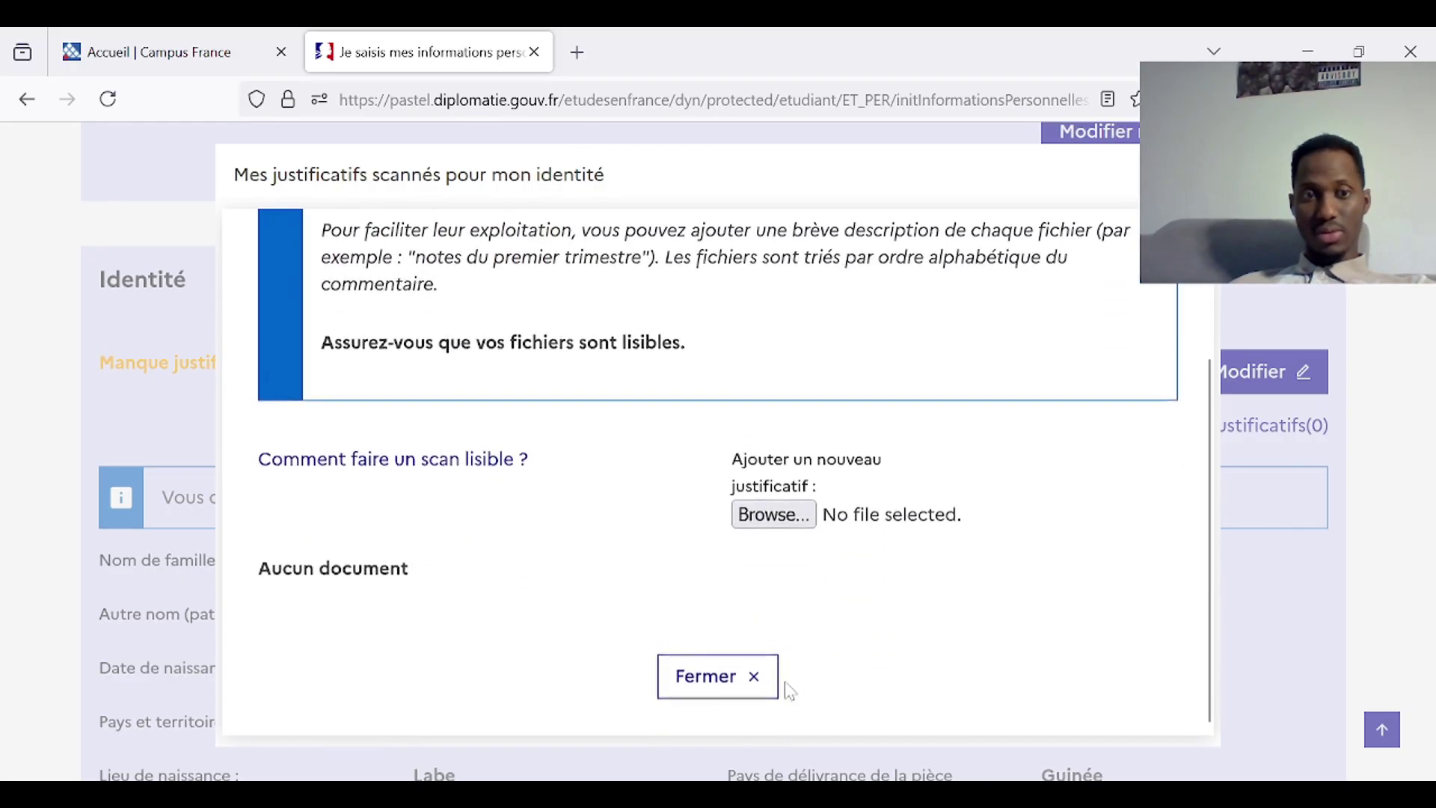
# Add Passeport.pdf as a supporting document for the Identité section and close the list of supporting documents
pyautogui.click(766, 520)
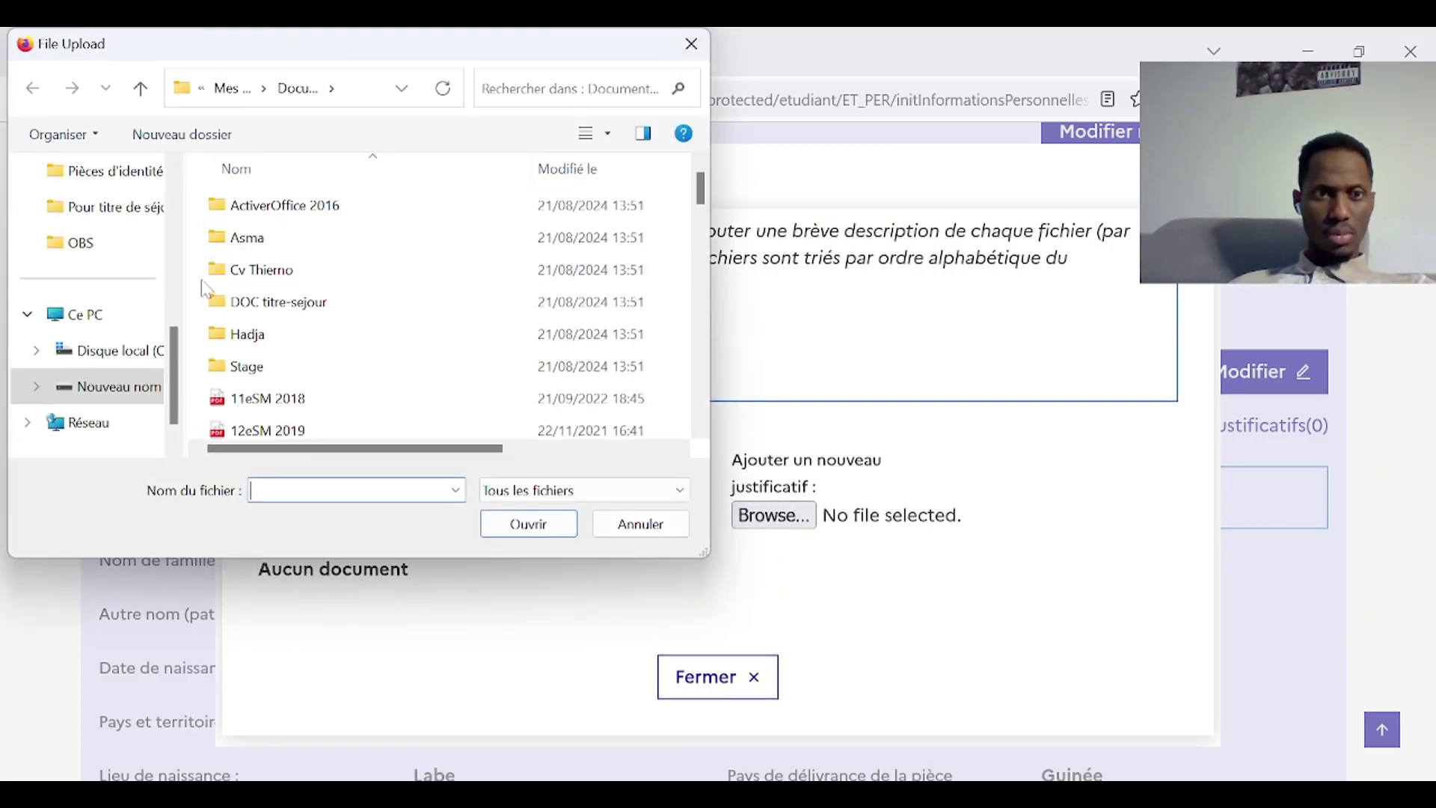
pyautogui.scroll(-5, 291, 359)
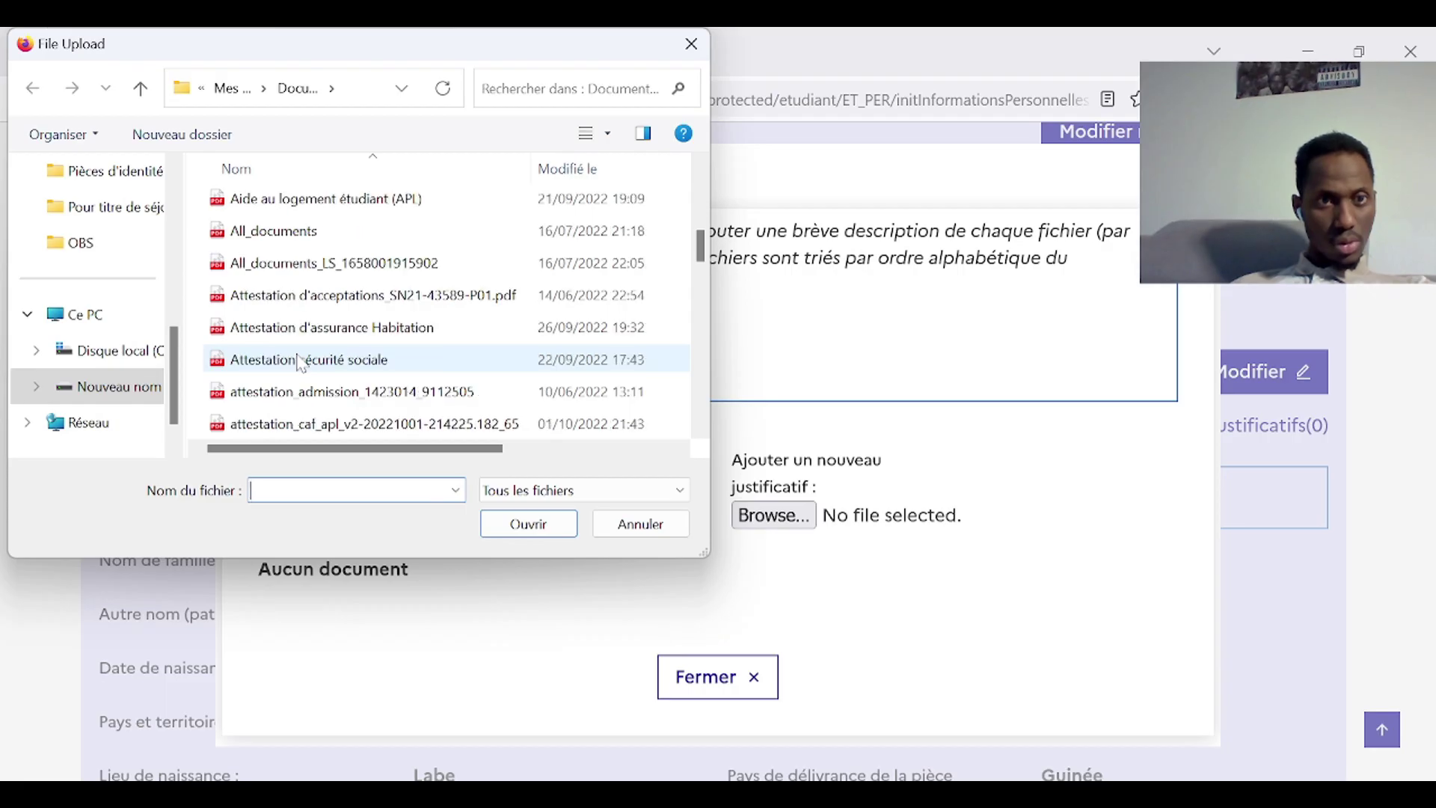
pyautogui.scroll(-4, 301, 364)
pyautogui.scroll(-2, 301, 364)
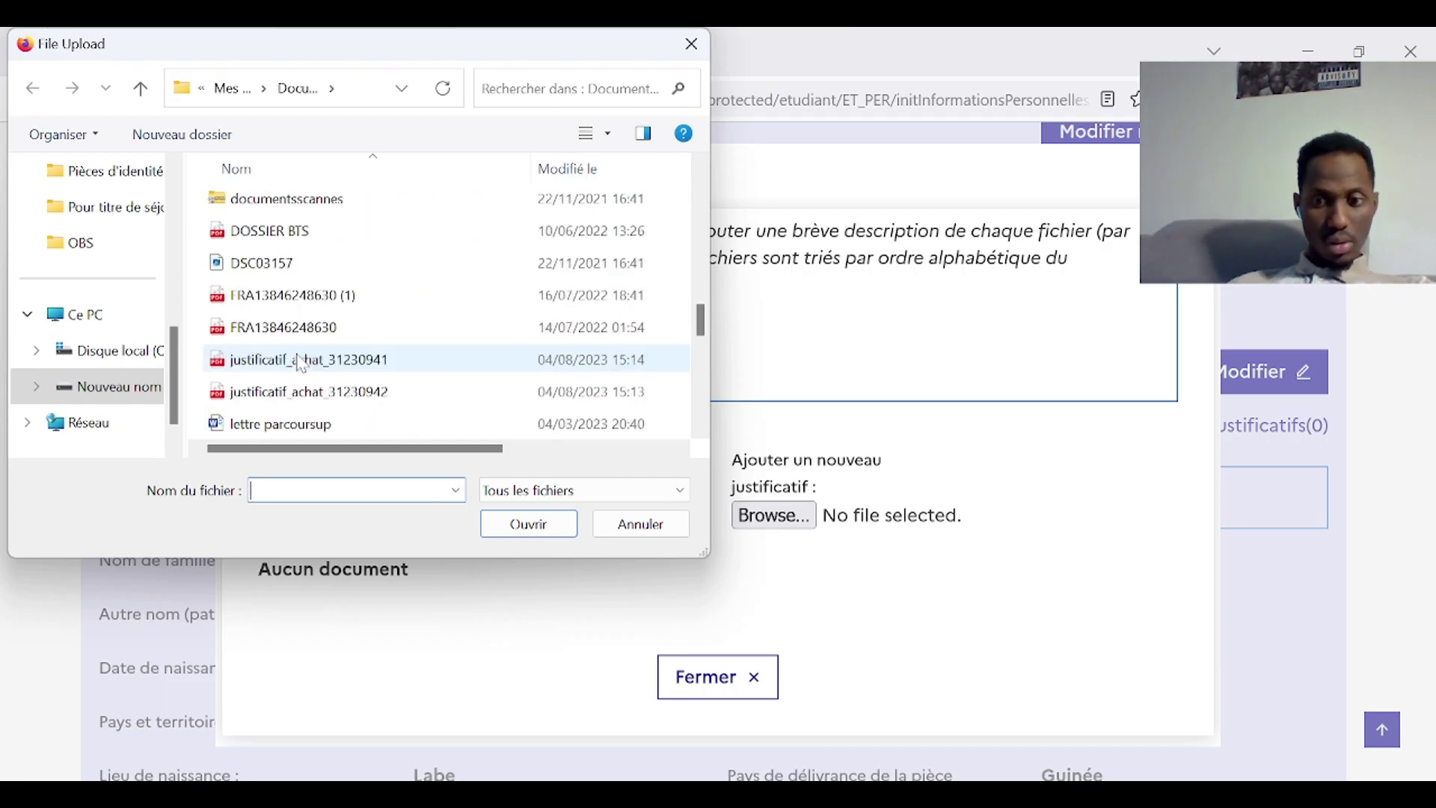
pyautogui.write('p')
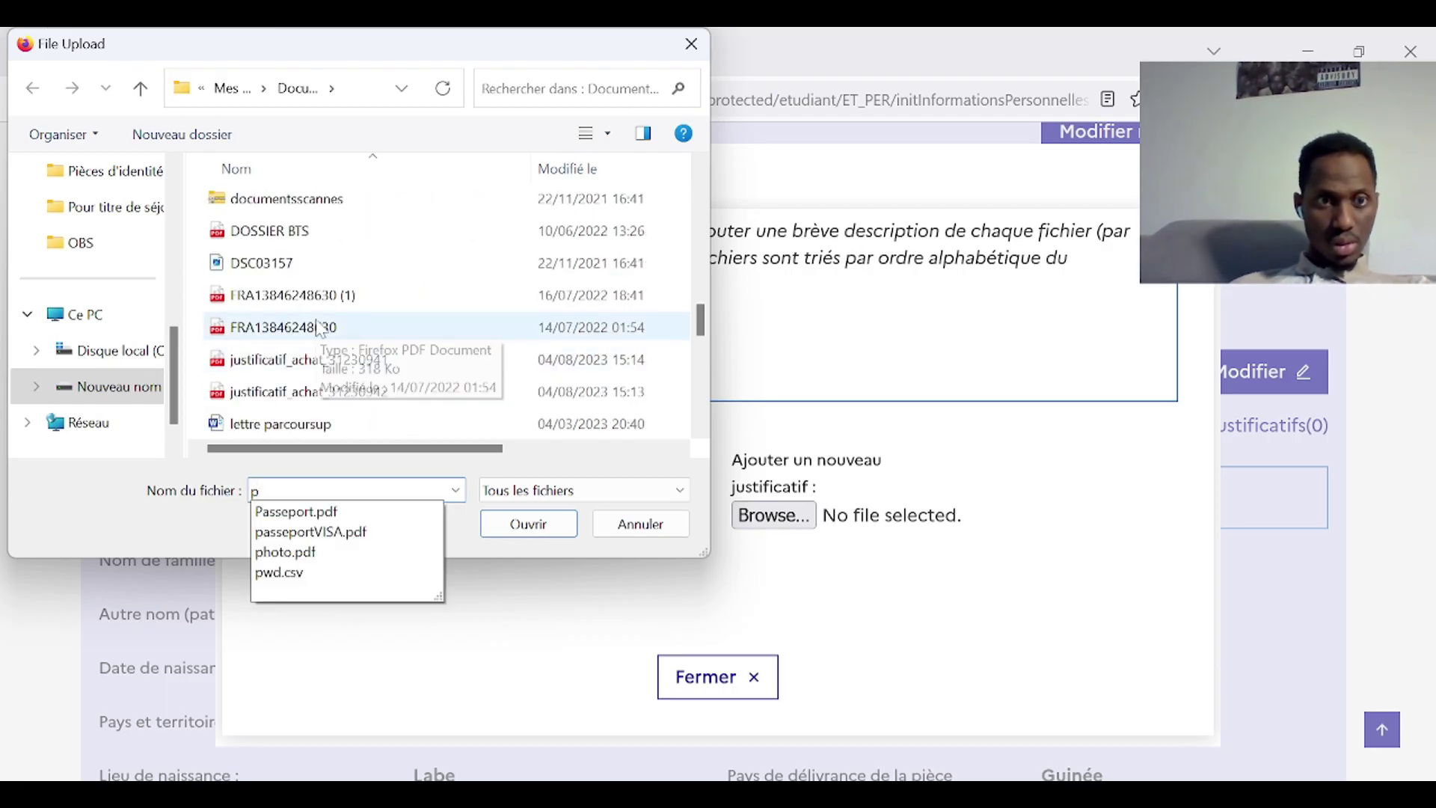
pyautogui.scroll(-4, 321, 329)
pyautogui.scroll(-2, 320, 329)
pyautogui.scroll(2, 320, 329)
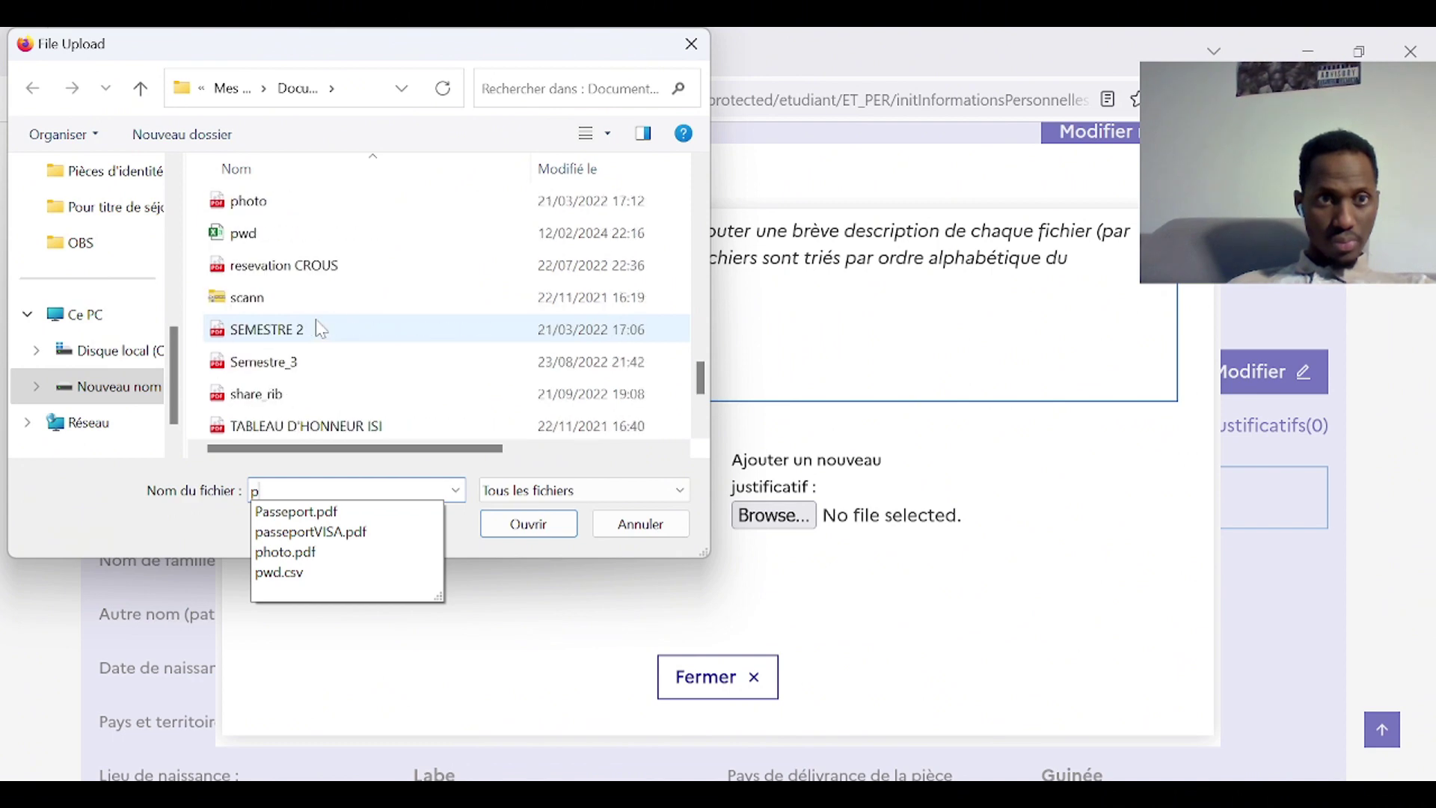
pyautogui.scroll(1, 320, 329)
pyautogui.doubleClick(293, 234)
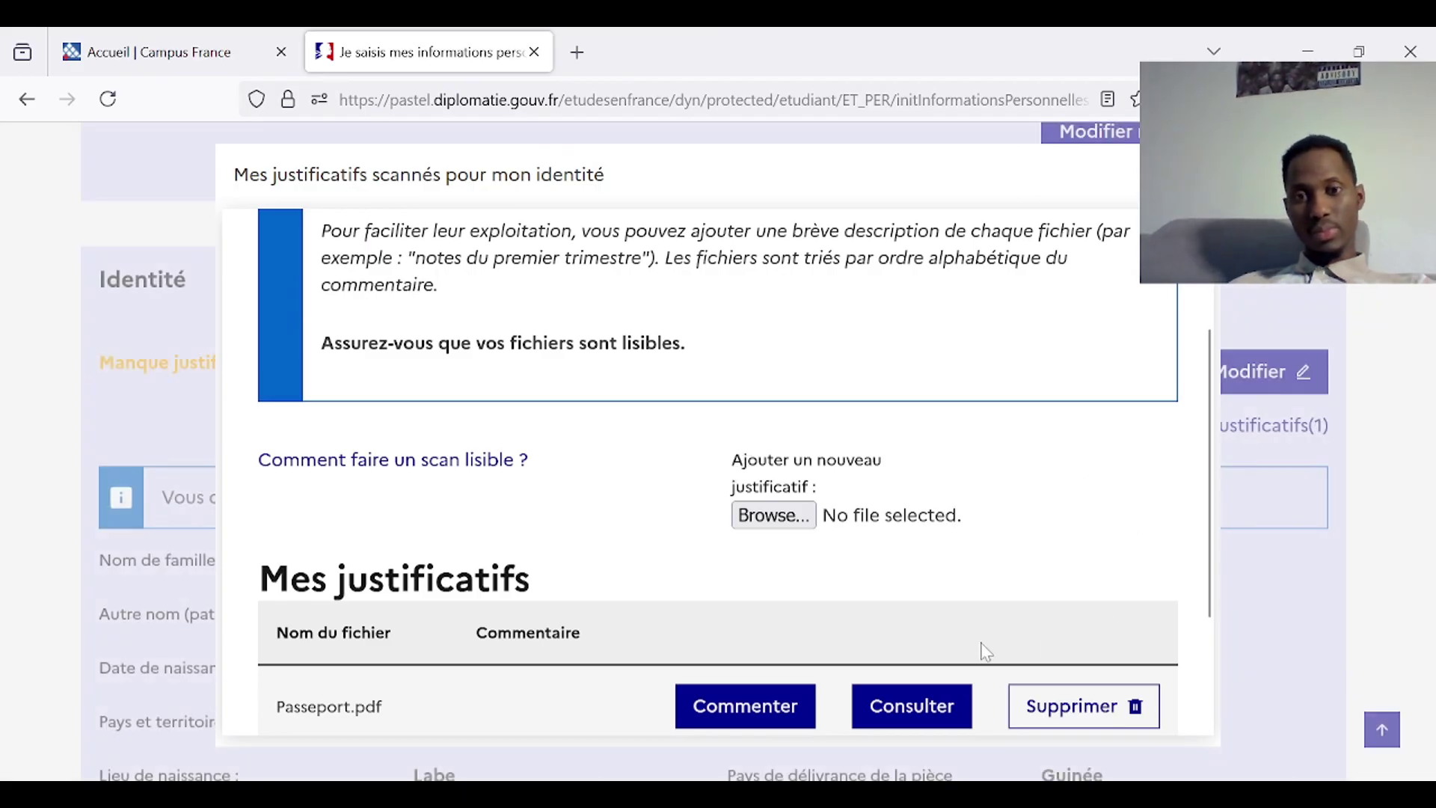
pyautogui.scroll(-3, 1077, 595)
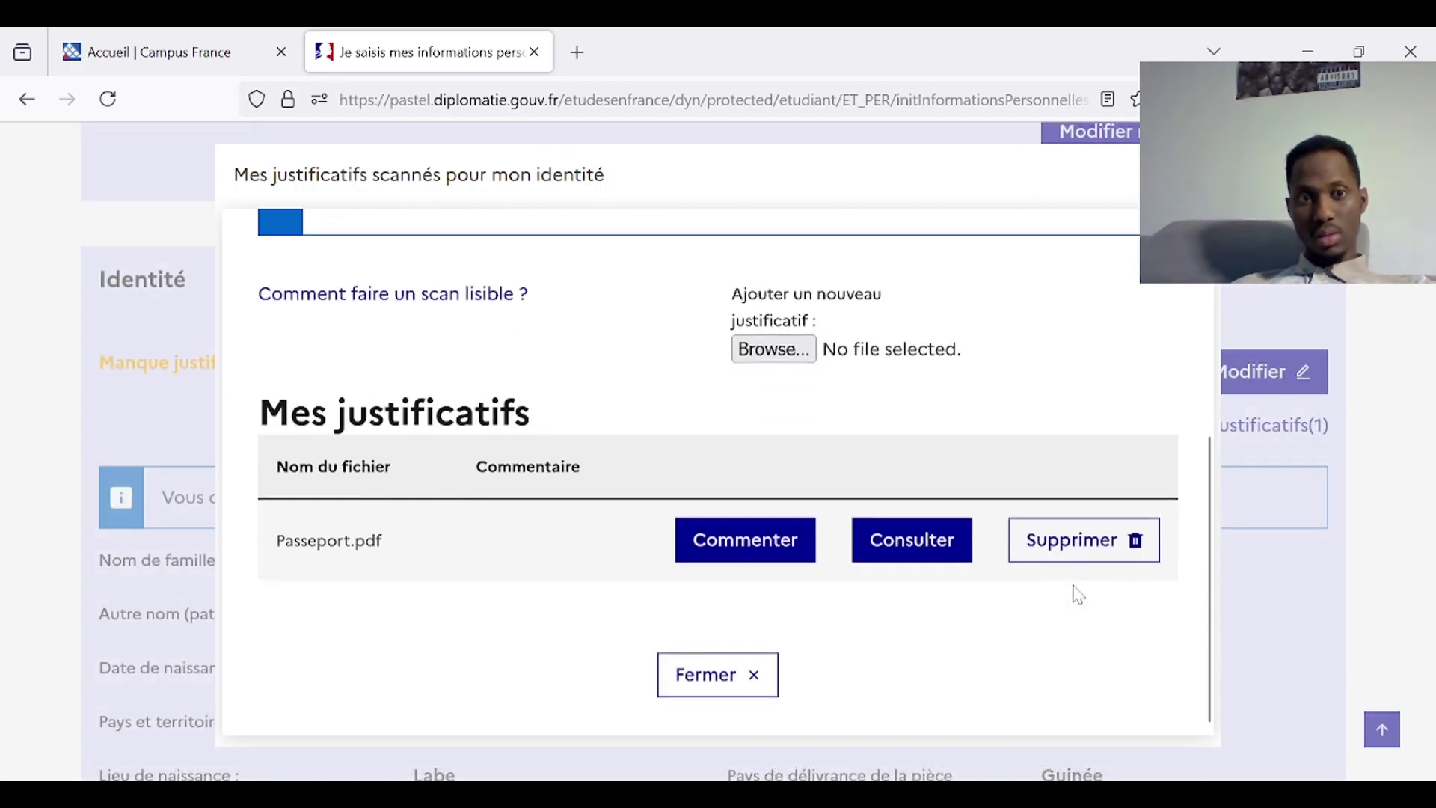
pyautogui.click(707, 679)
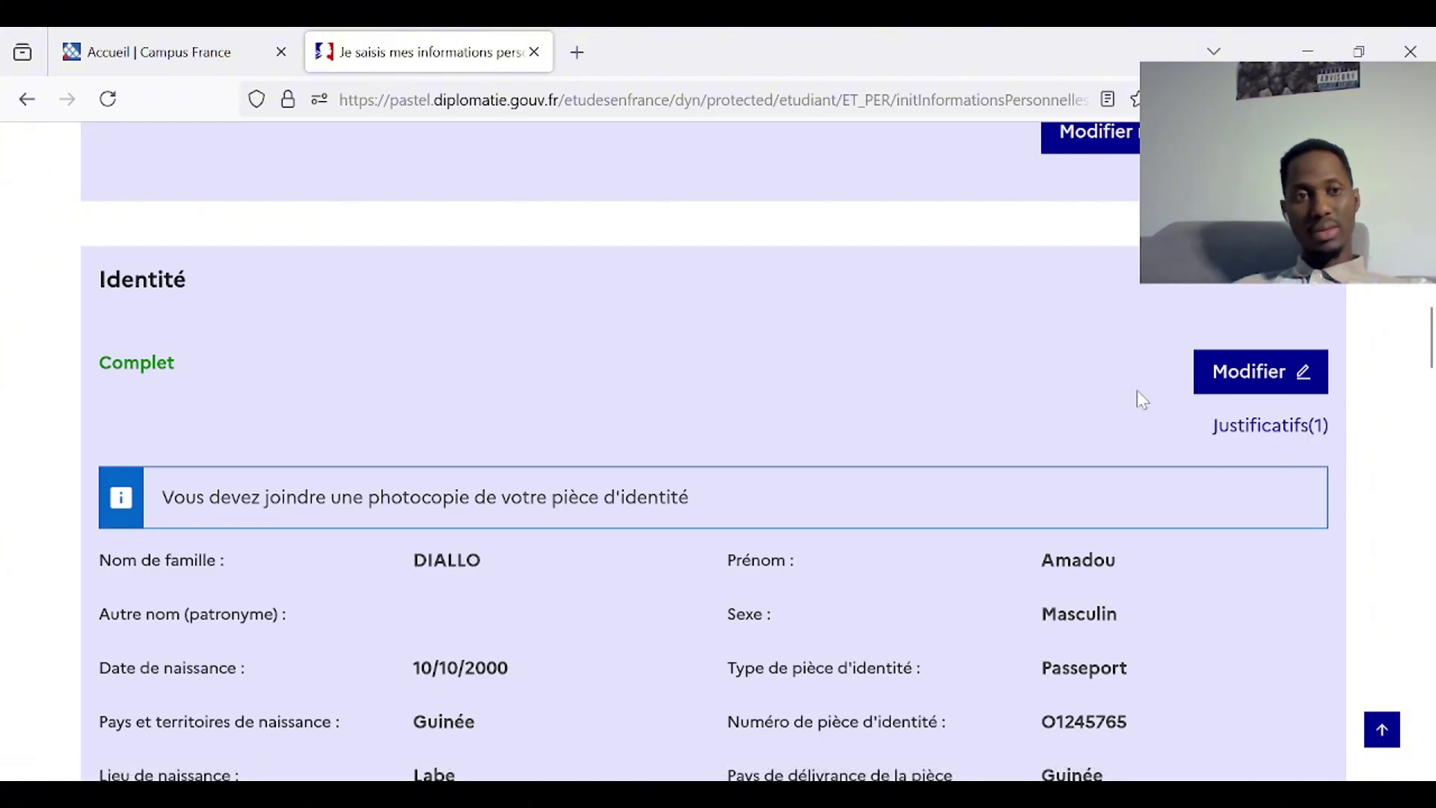
# Review the Identifiants et photo and Identité sections, checking the identity details and passport information
pyautogui.scroll(10, 1137, 392)
pyautogui.scroll(6, 1137, 390)
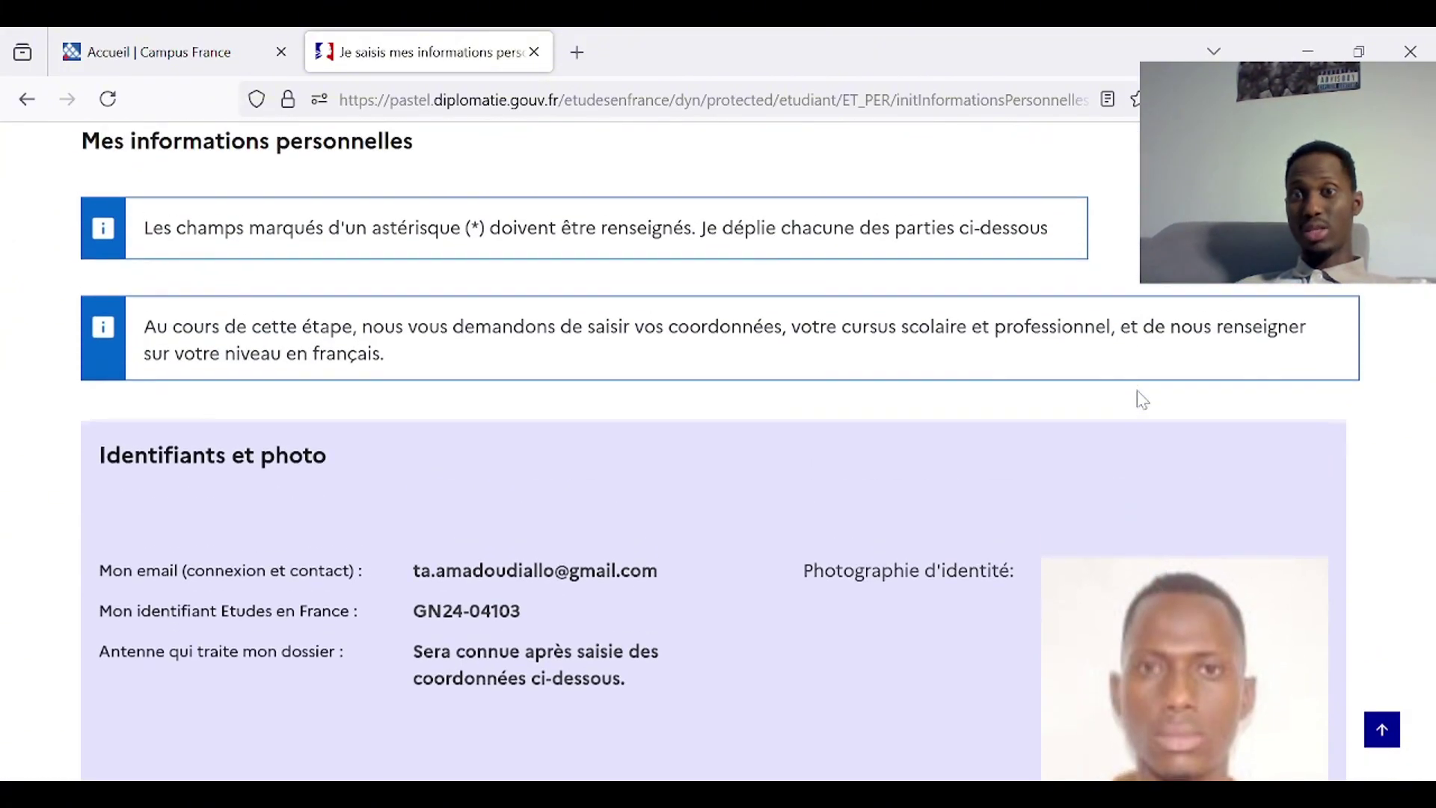
pyautogui.scroll(-12, 1137, 390)
pyautogui.scroll(-2, 1137, 391)
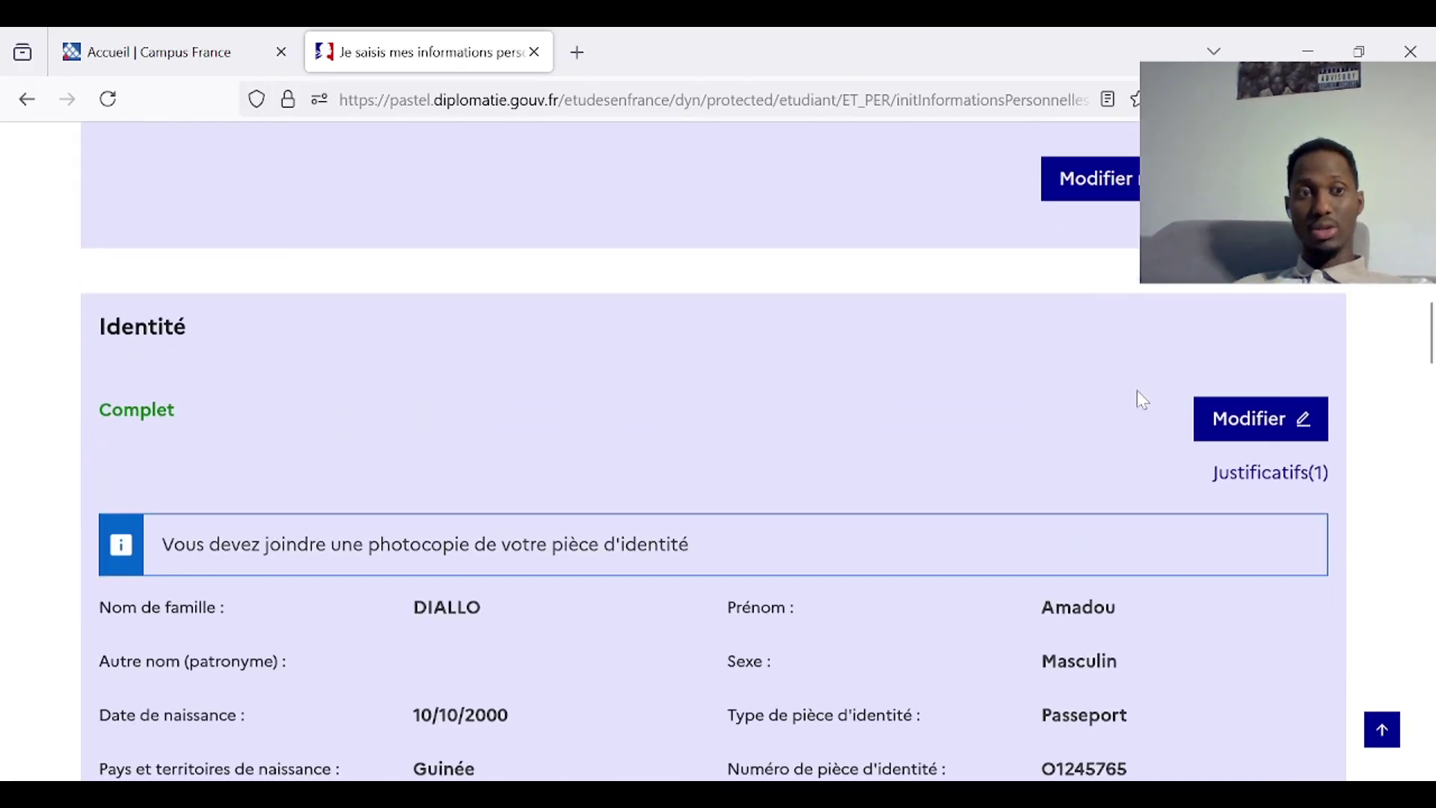
pyautogui.scroll(-6, 1136, 390)
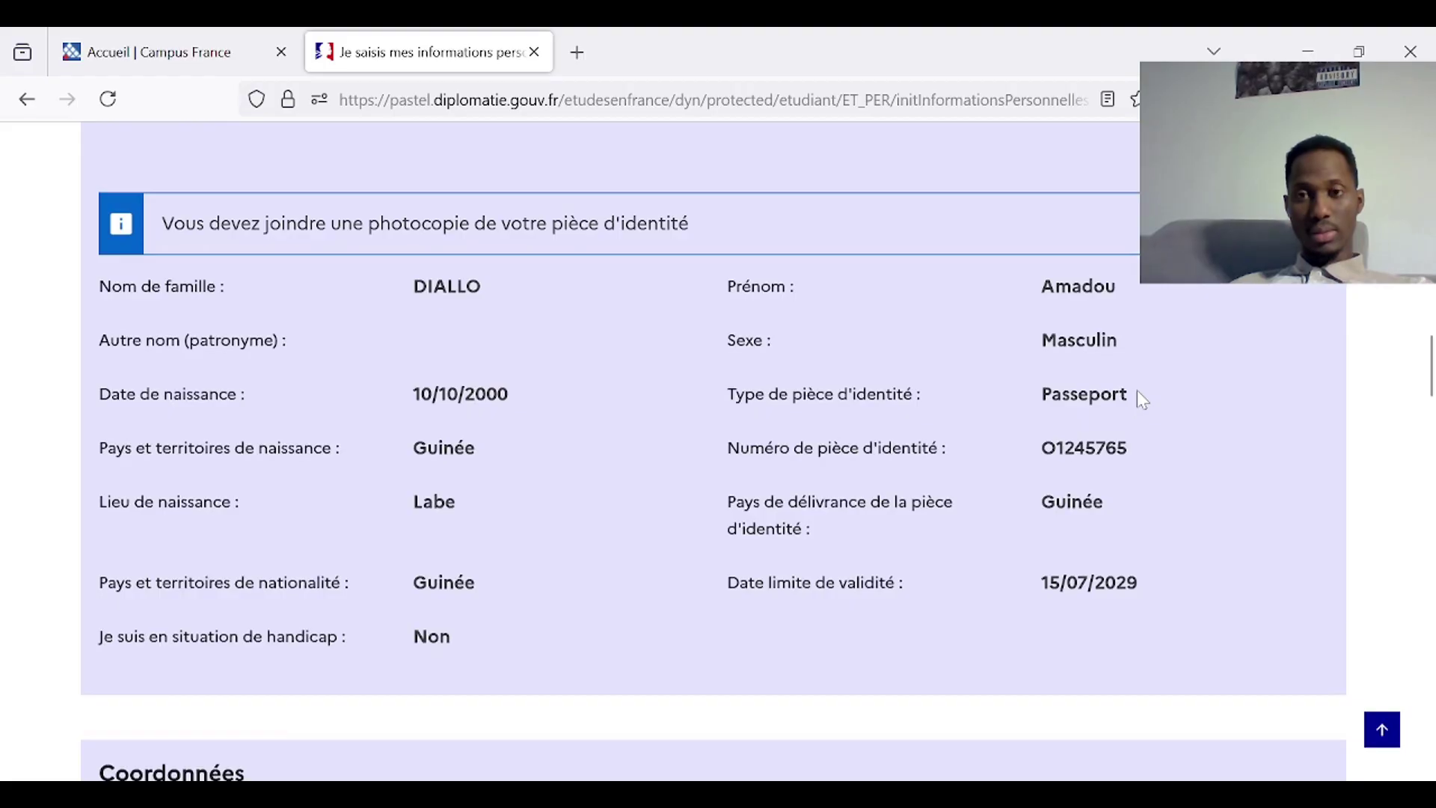
pyautogui.scroll(-1, 1136, 390)
pyautogui.scroll(-1, 1138, 392)
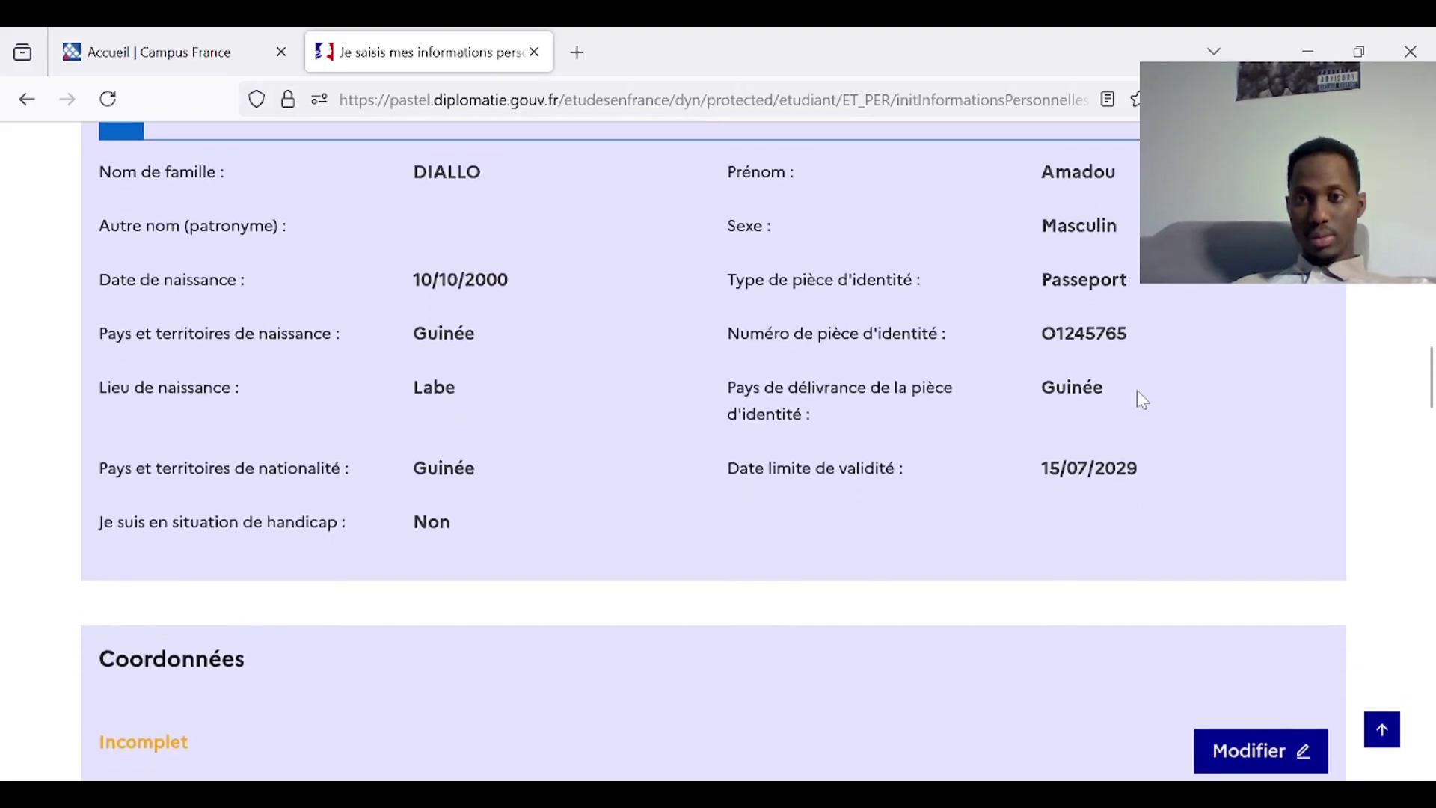
pyautogui.scroll(3, 1137, 393)
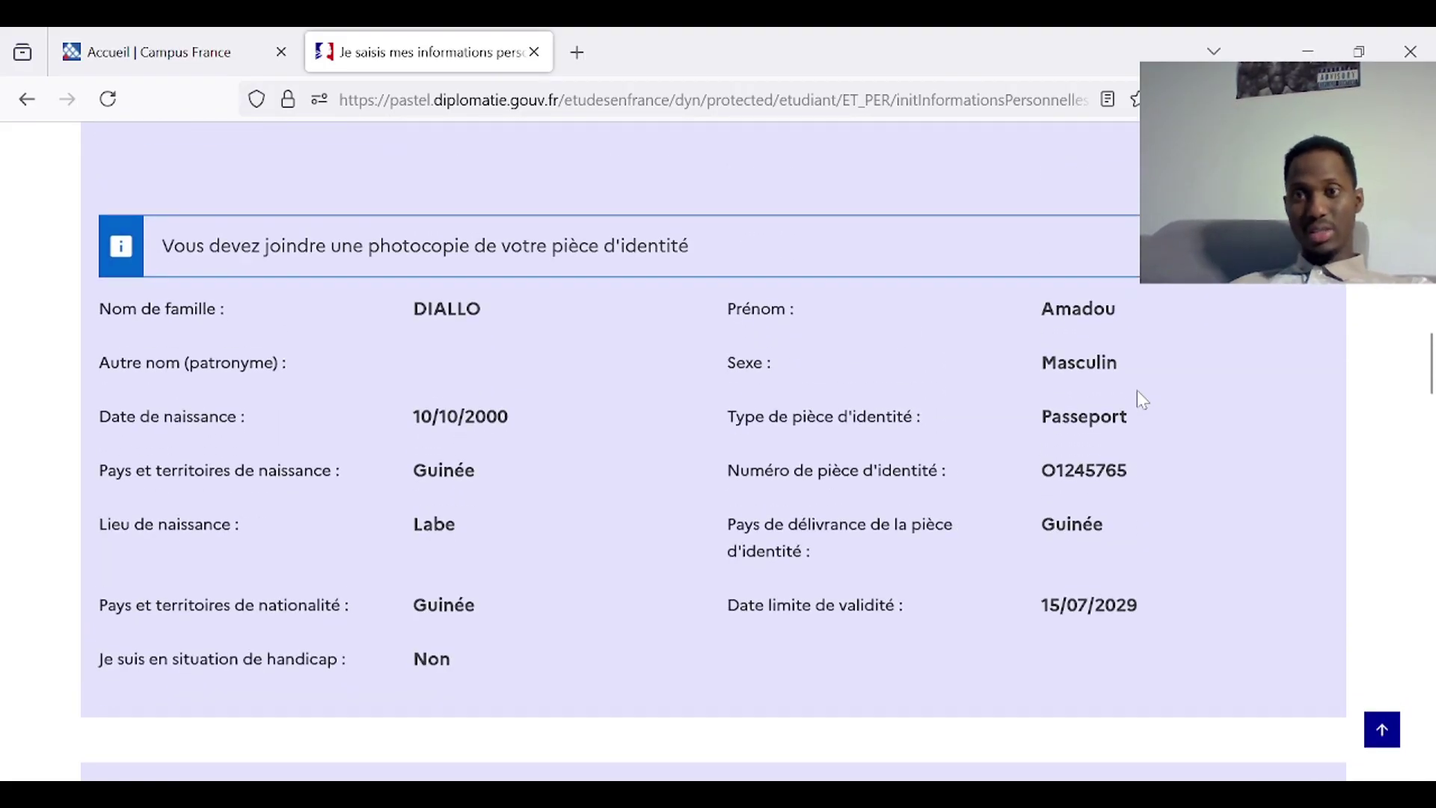
pyautogui.scroll(-1, 1137, 389)
pyautogui.scroll(-5, 1137, 400)
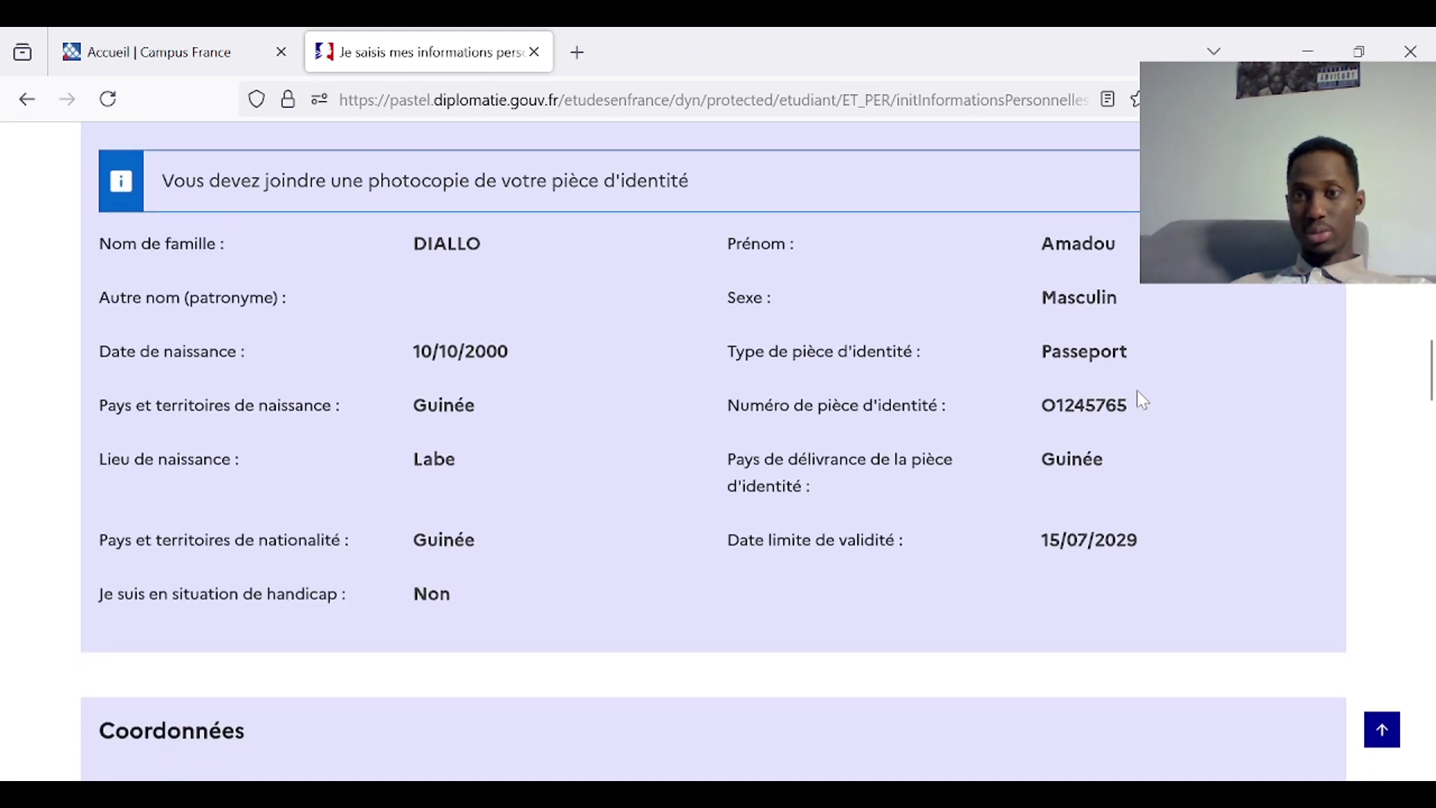
pyautogui.scroll(-2, 1137, 393)
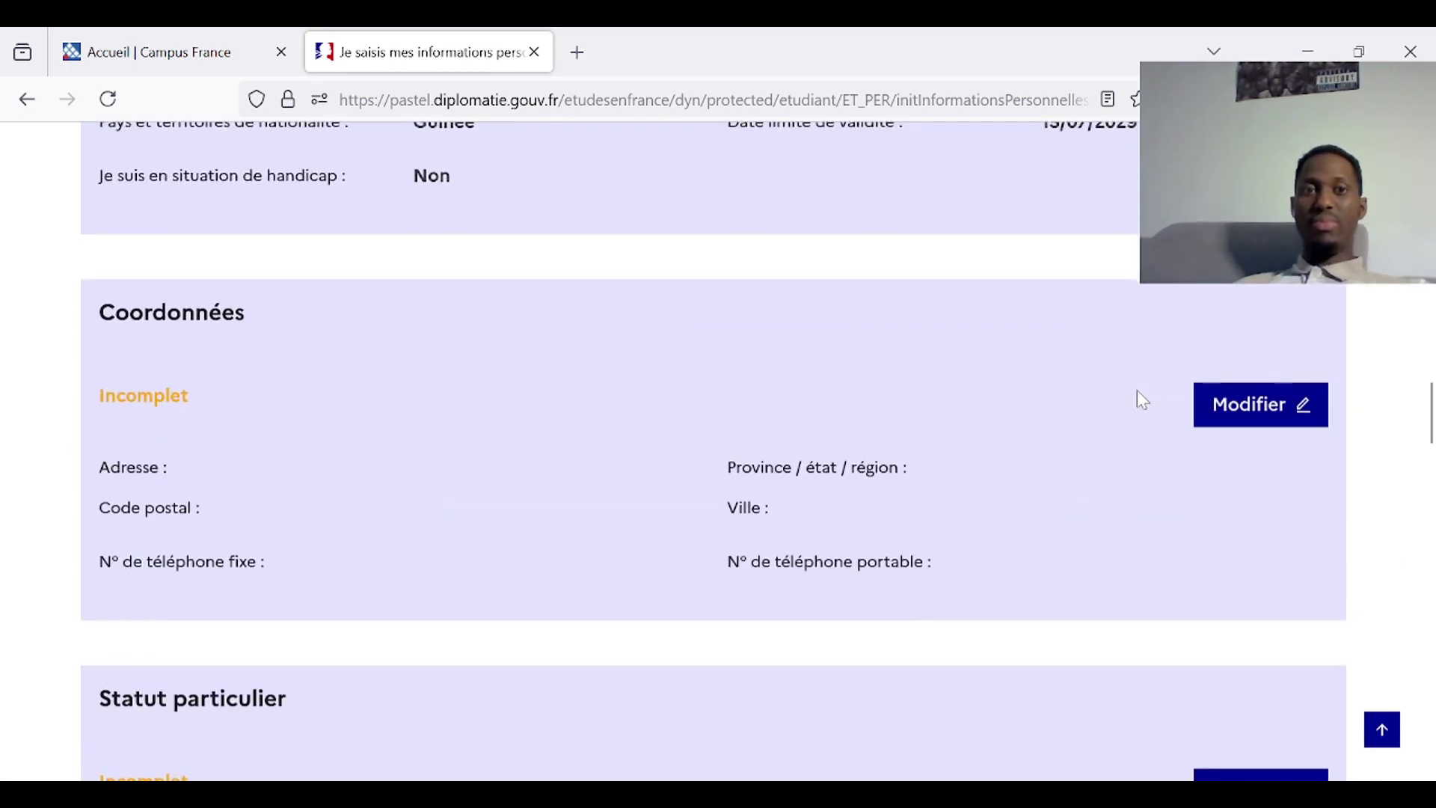
pyautogui.scroll(7, 1138, 393)
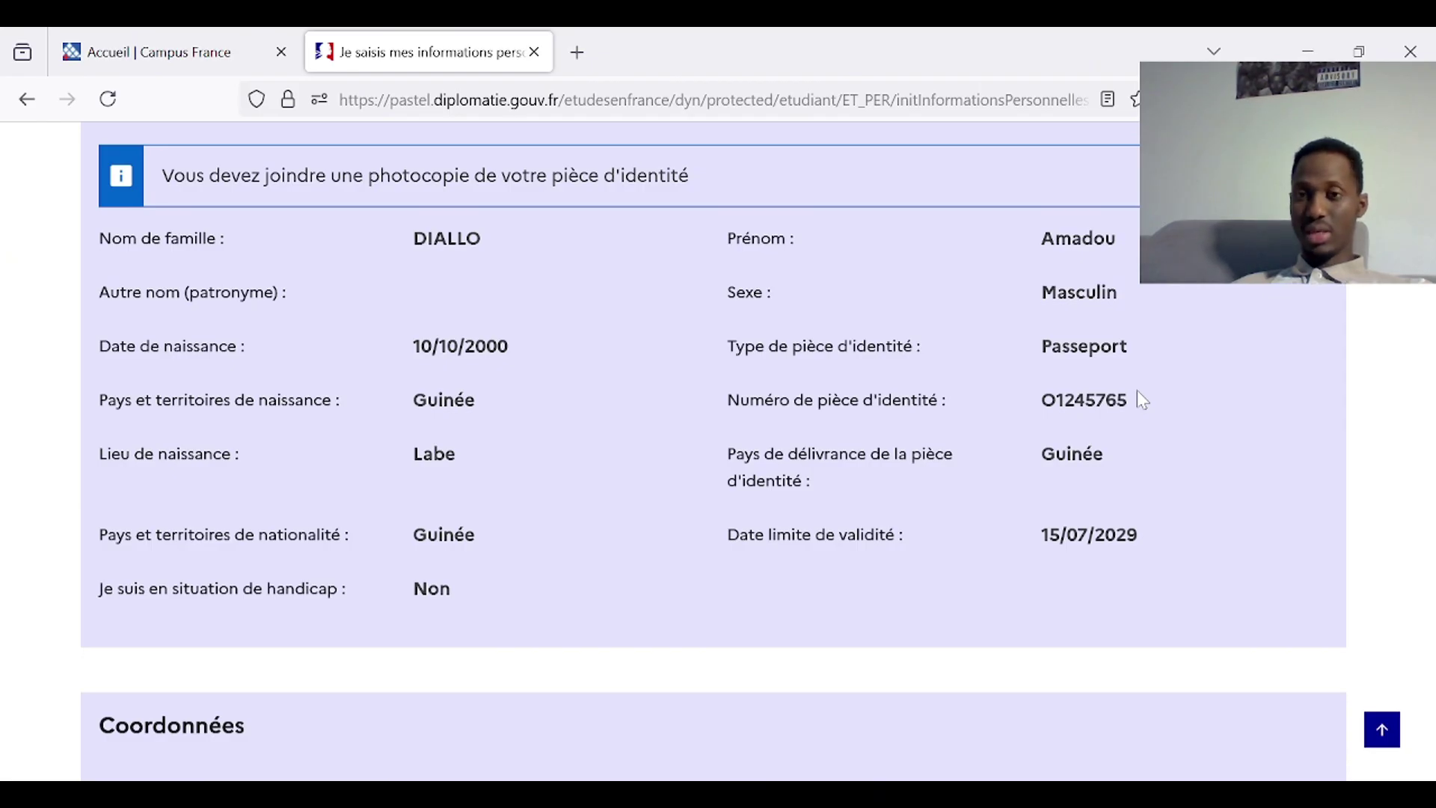
pyautogui.scroll(-4, 1003, 522)
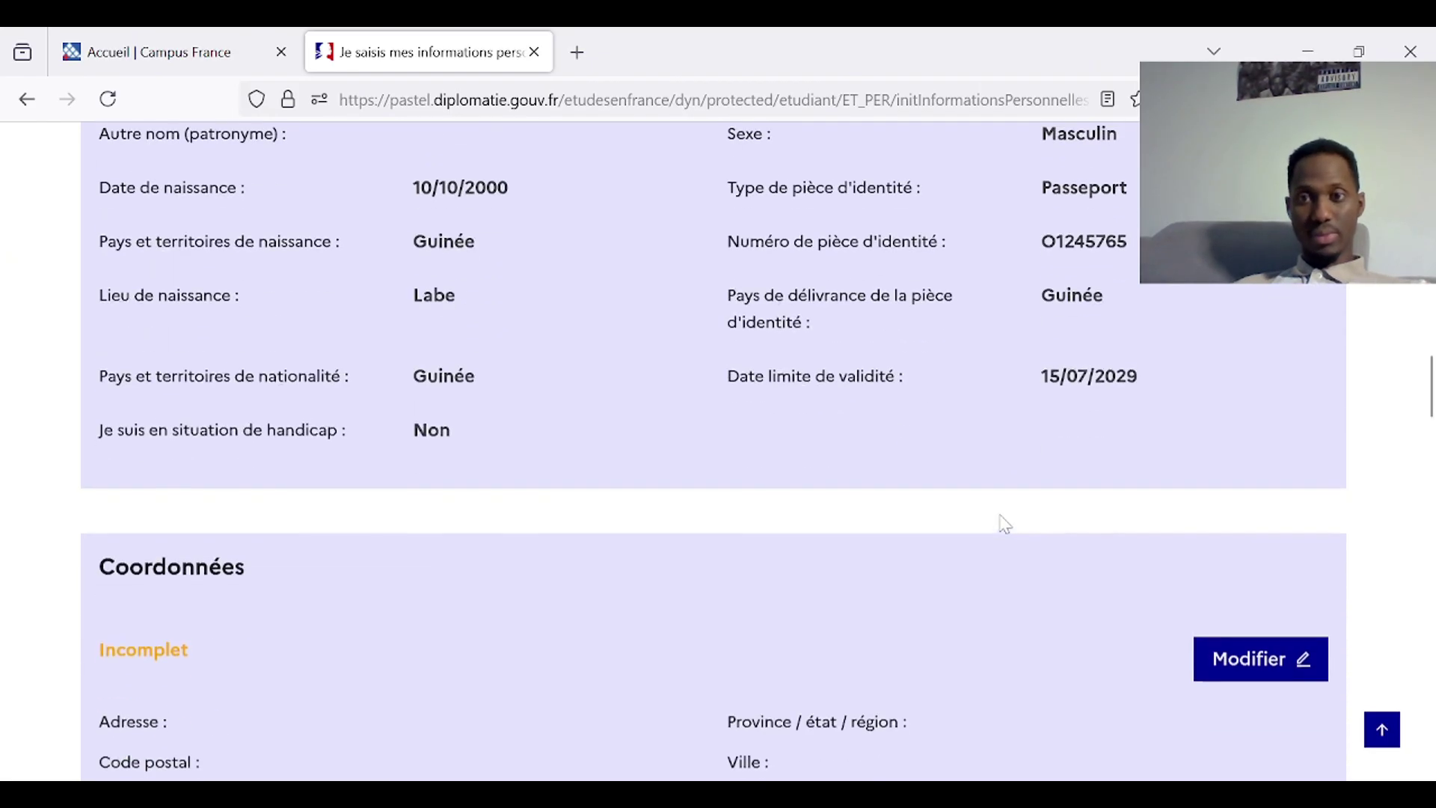
# Open the Coordonnées section for editing, fill in the postal address and postal code, and try to save
pyautogui.scroll(-2, 1004, 524)
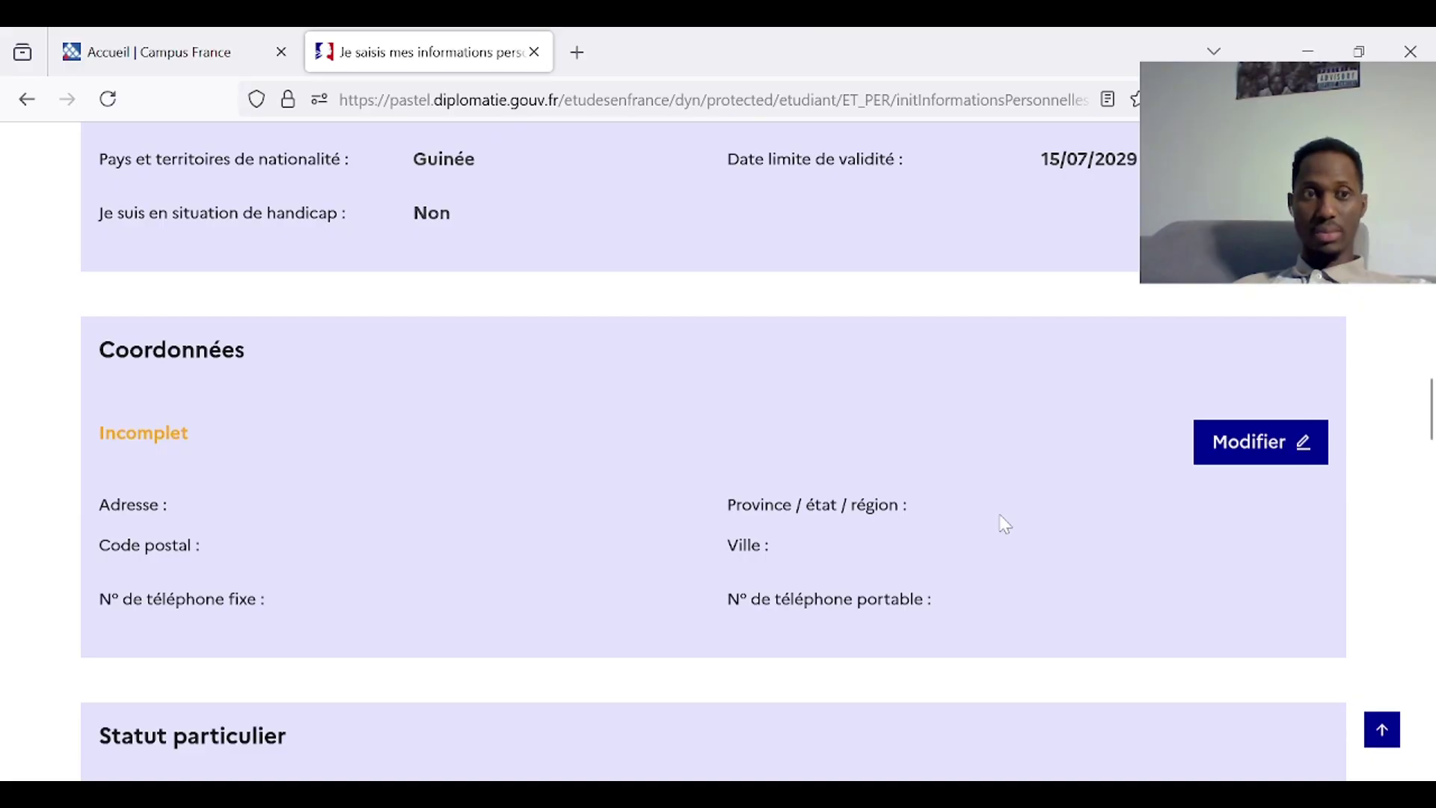
pyautogui.scroll(-3, 1005, 523)
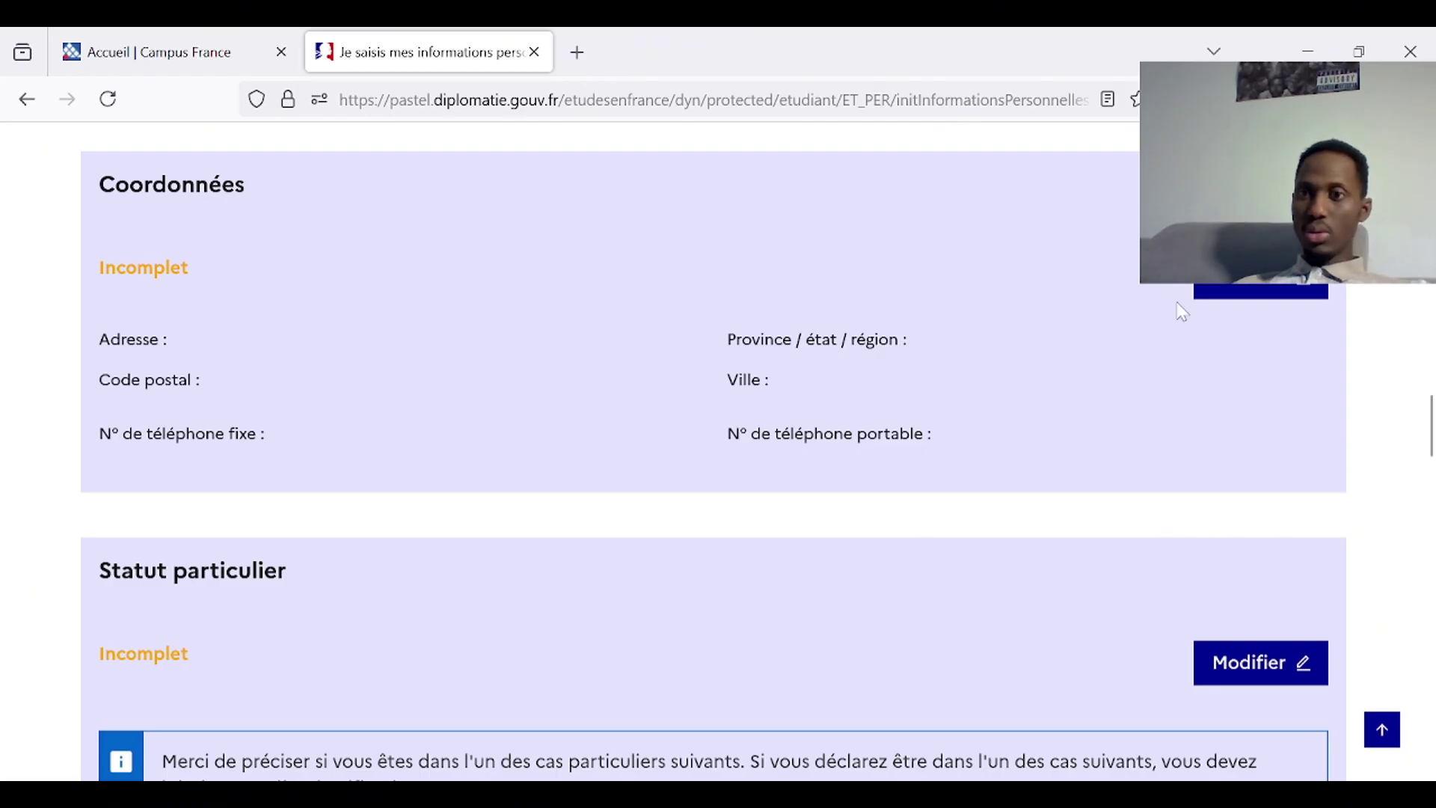
pyautogui.click(1252, 291)
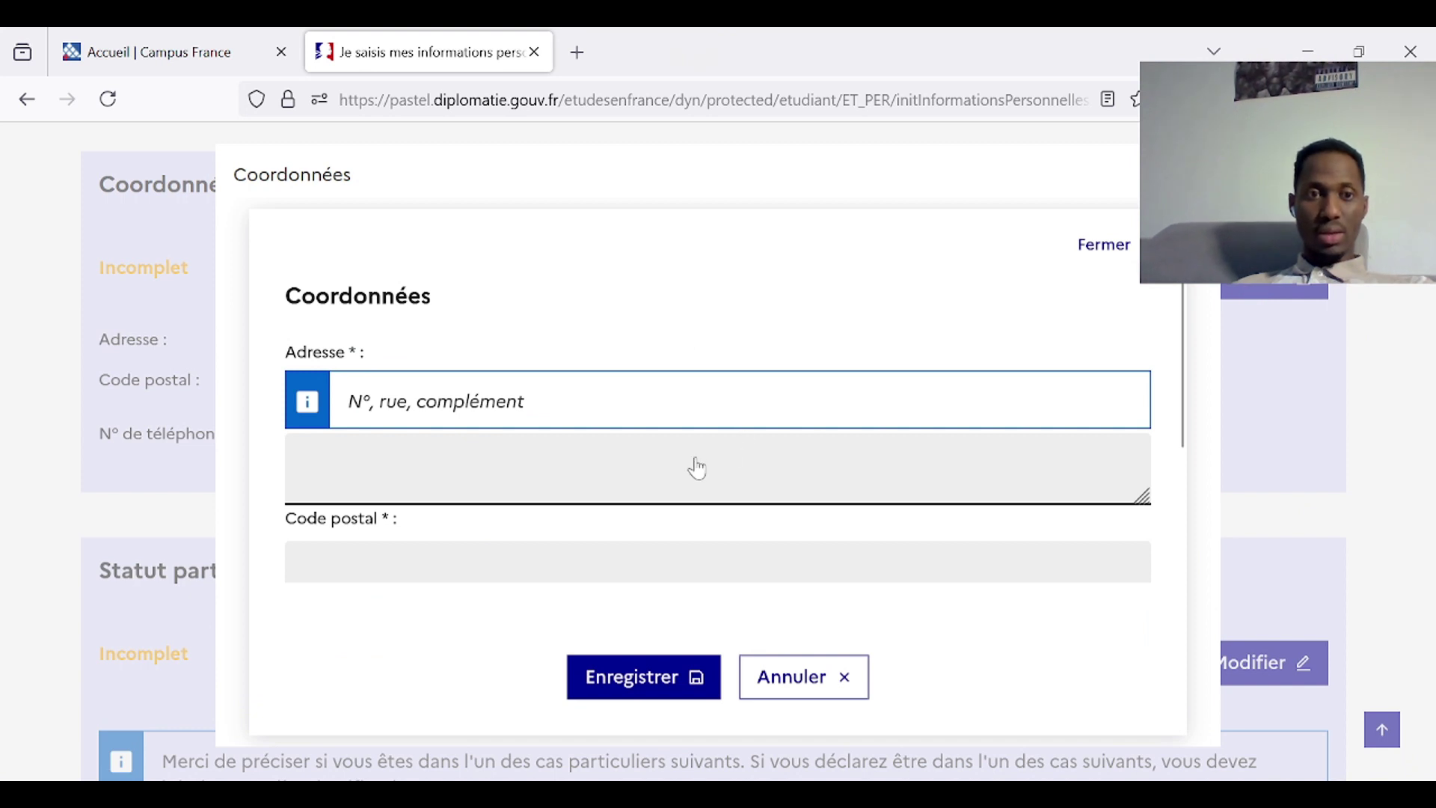
pyautogui.click(638, 475)
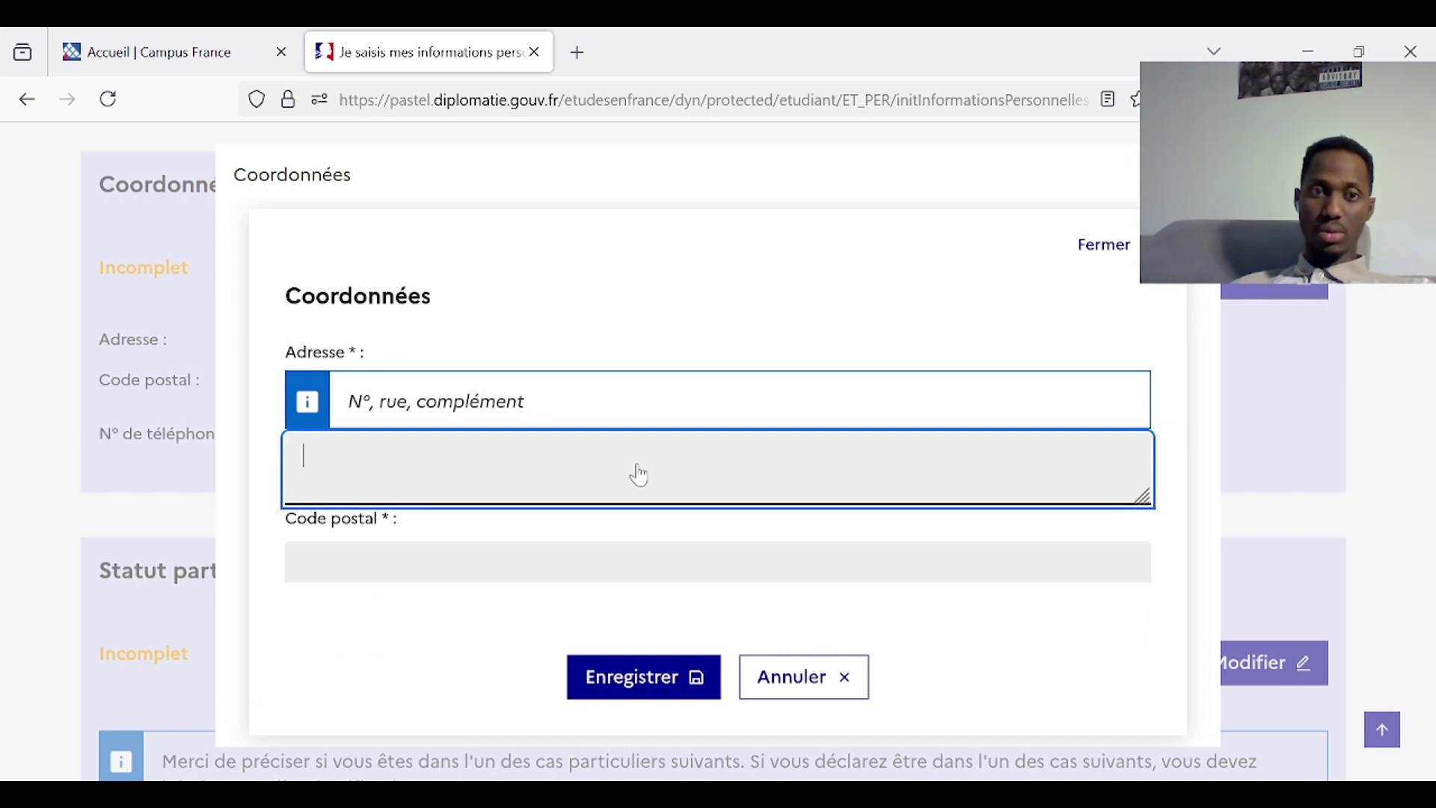
pyautogui.write('Lab')
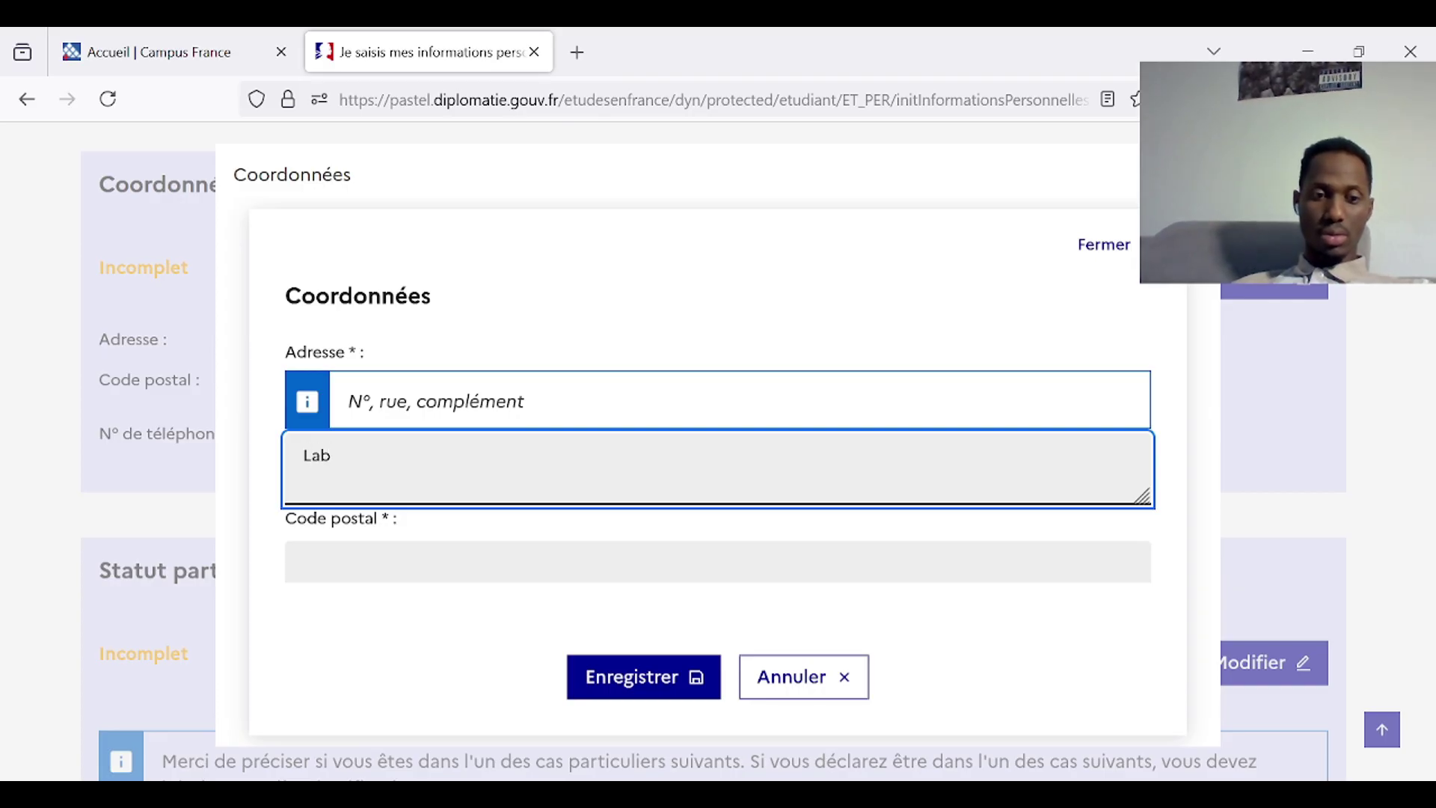
pyautogui.write('é')
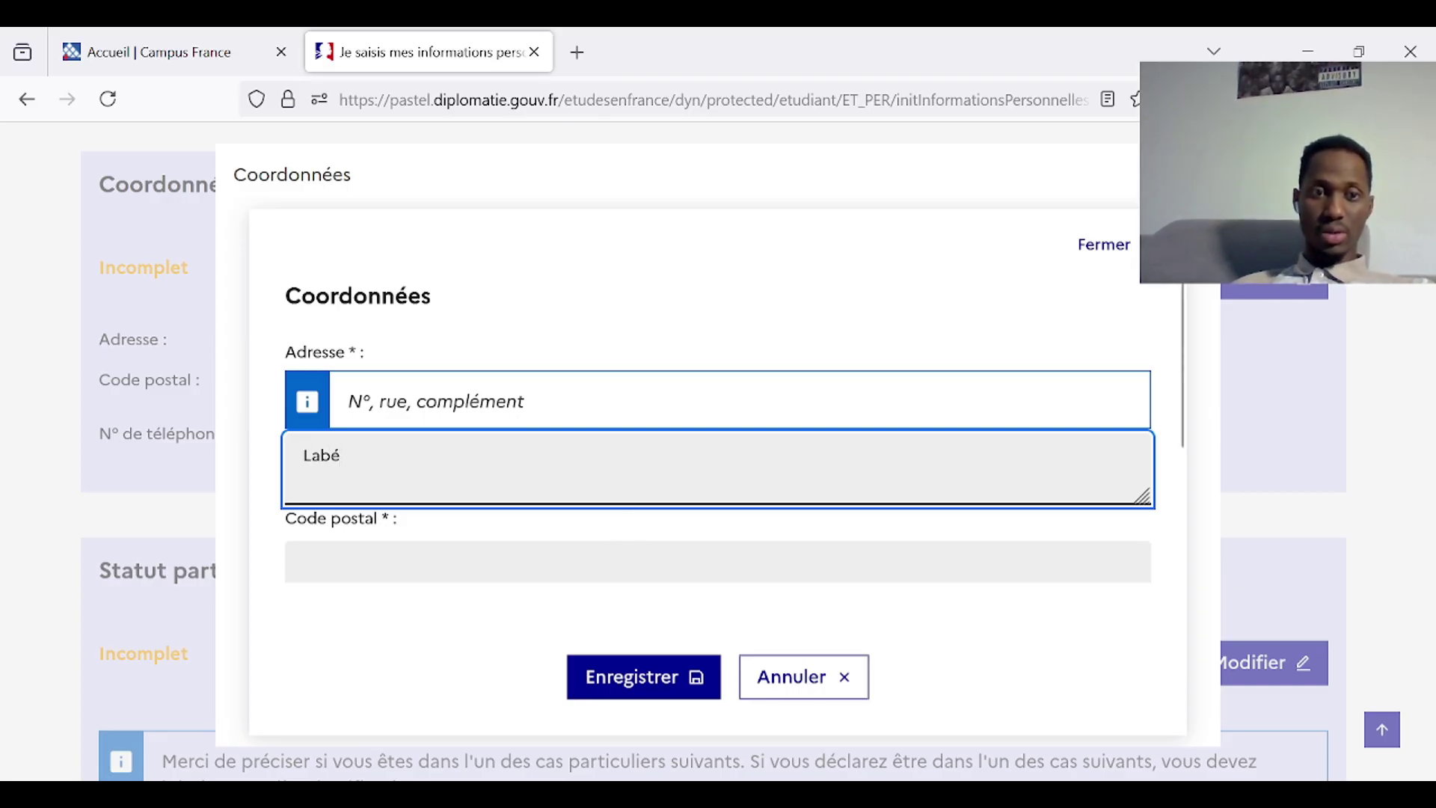
pyautogui.click(619, 549)
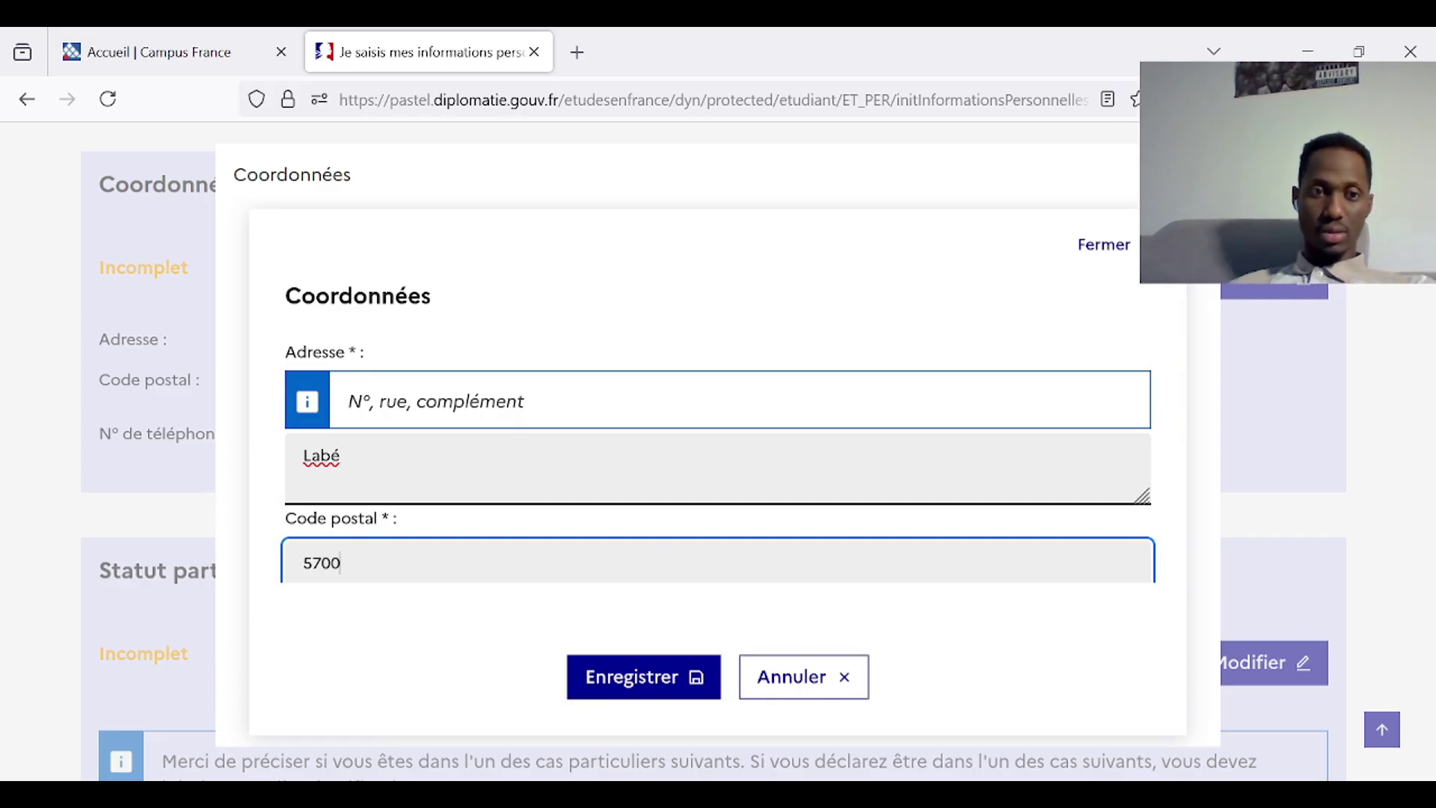
pyautogui.click(645, 676)
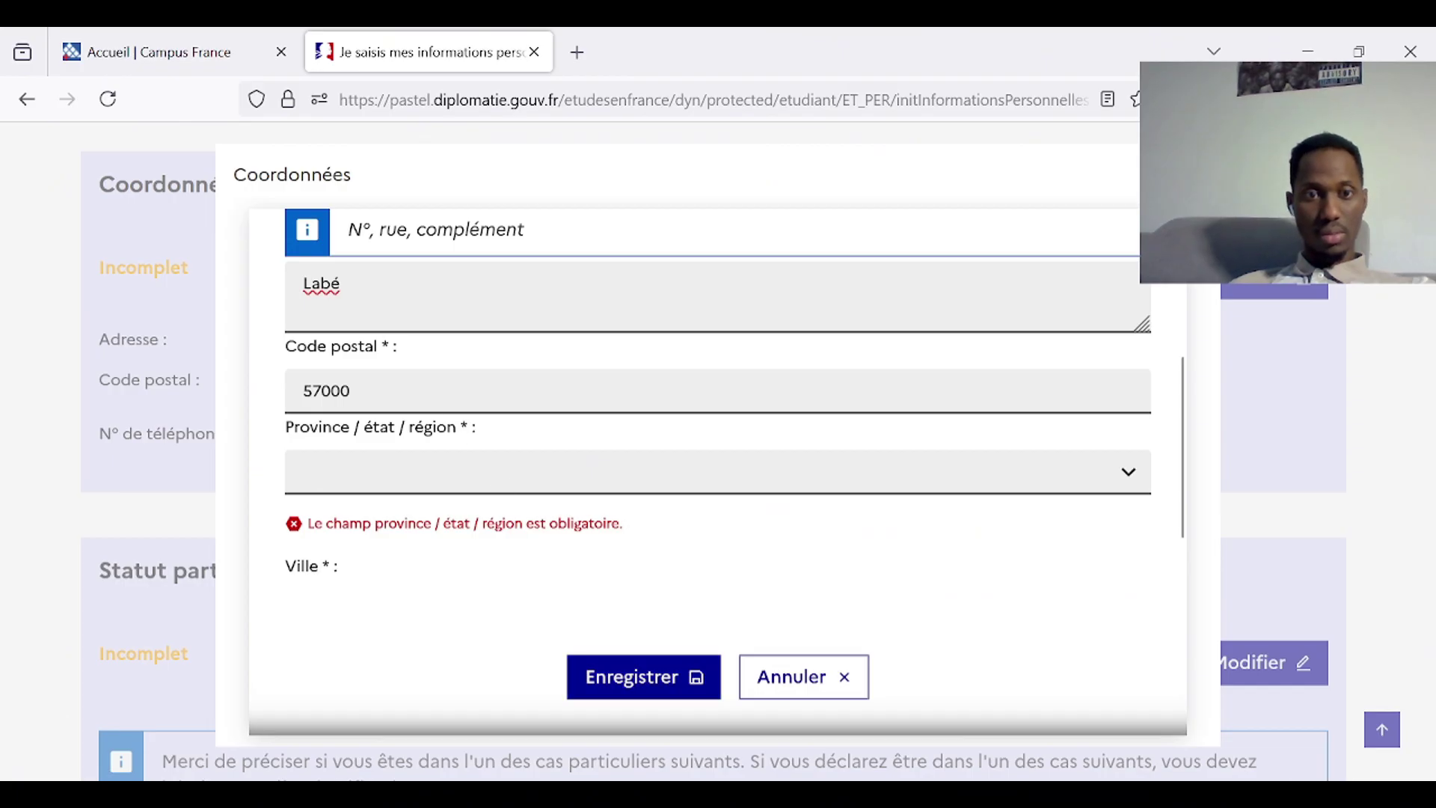
# Choose the region Moyenne Guinée and the city Labé, leave the phone numbers empty, and save the Coordonnées section
pyautogui.click(434, 476)
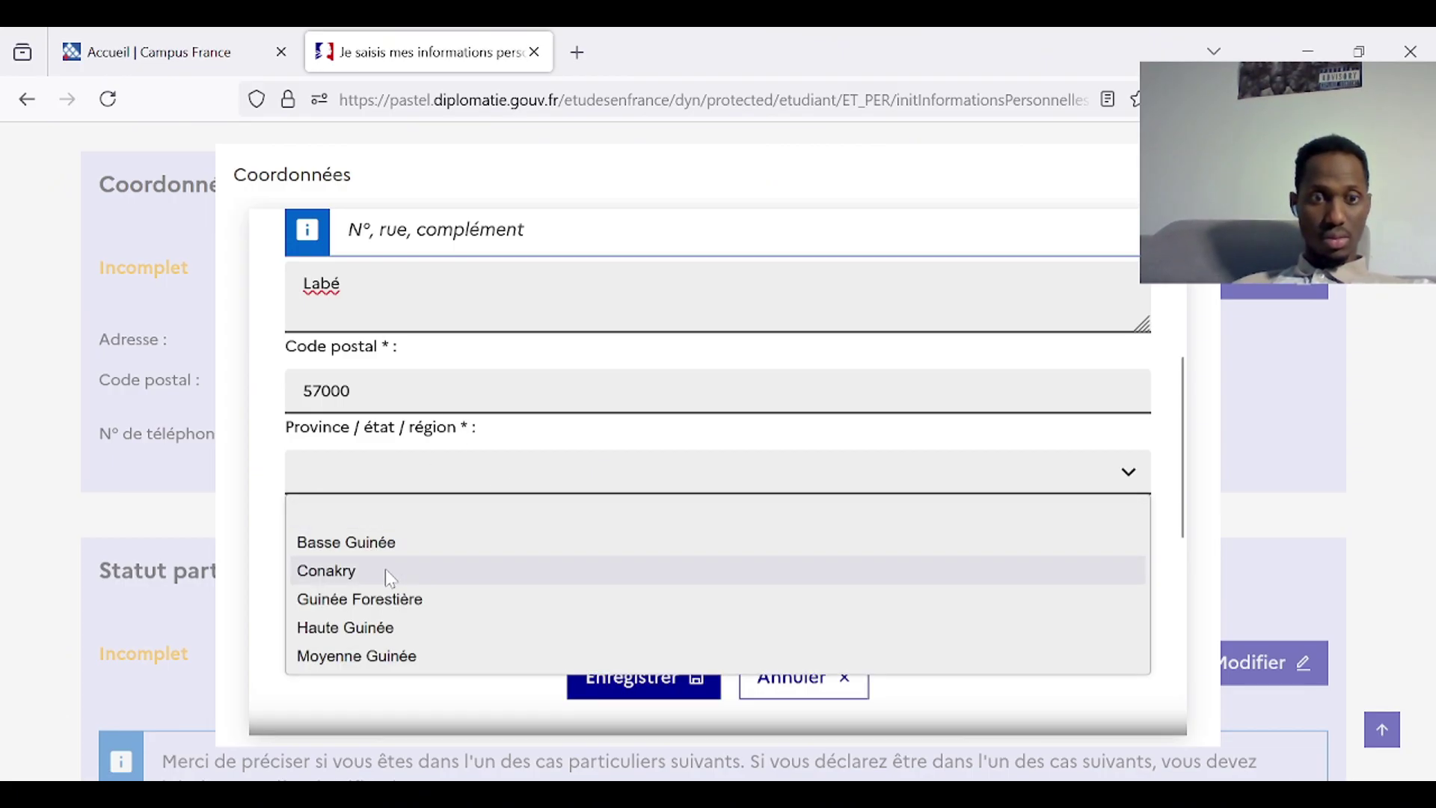
pyautogui.click(376, 656)
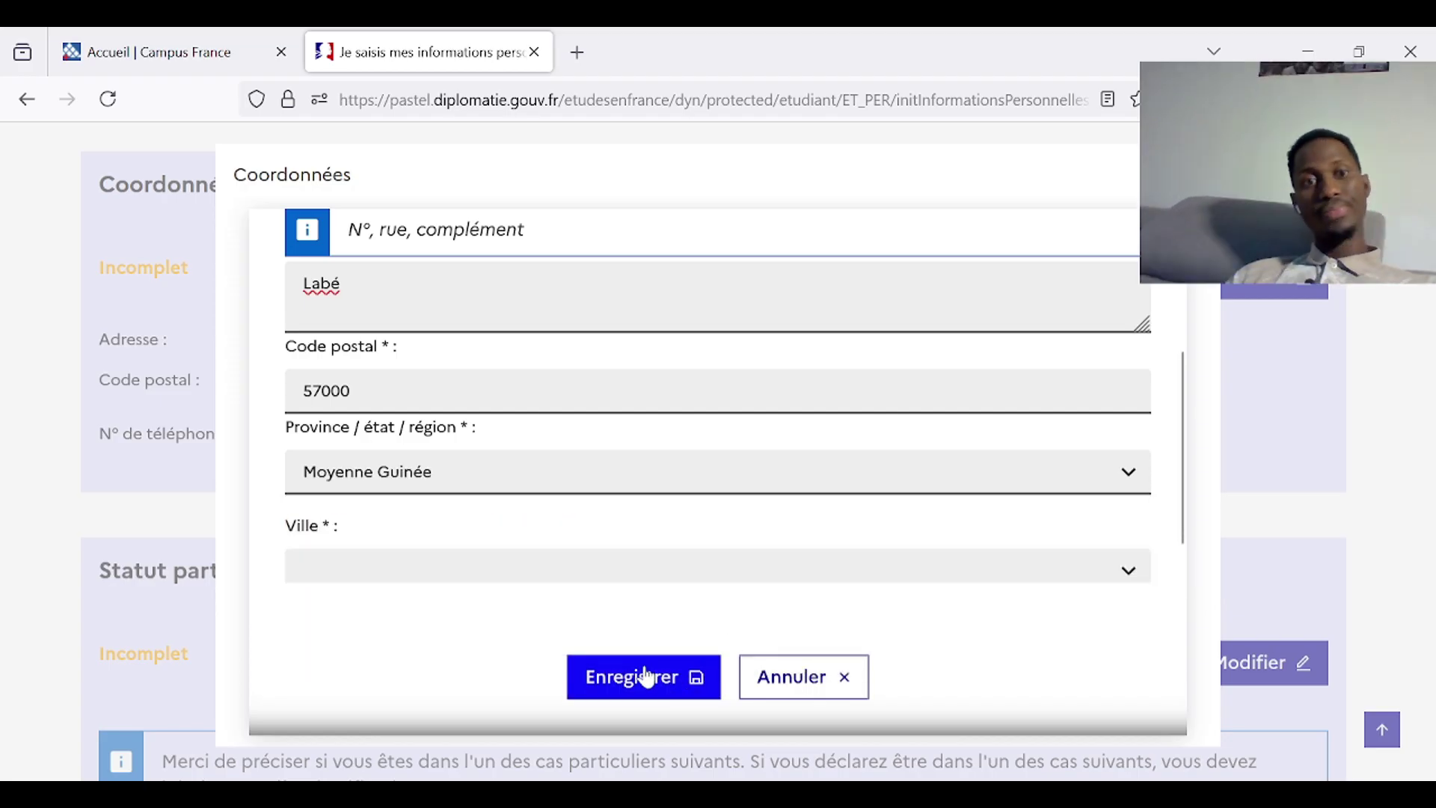
pyautogui.click(574, 568)
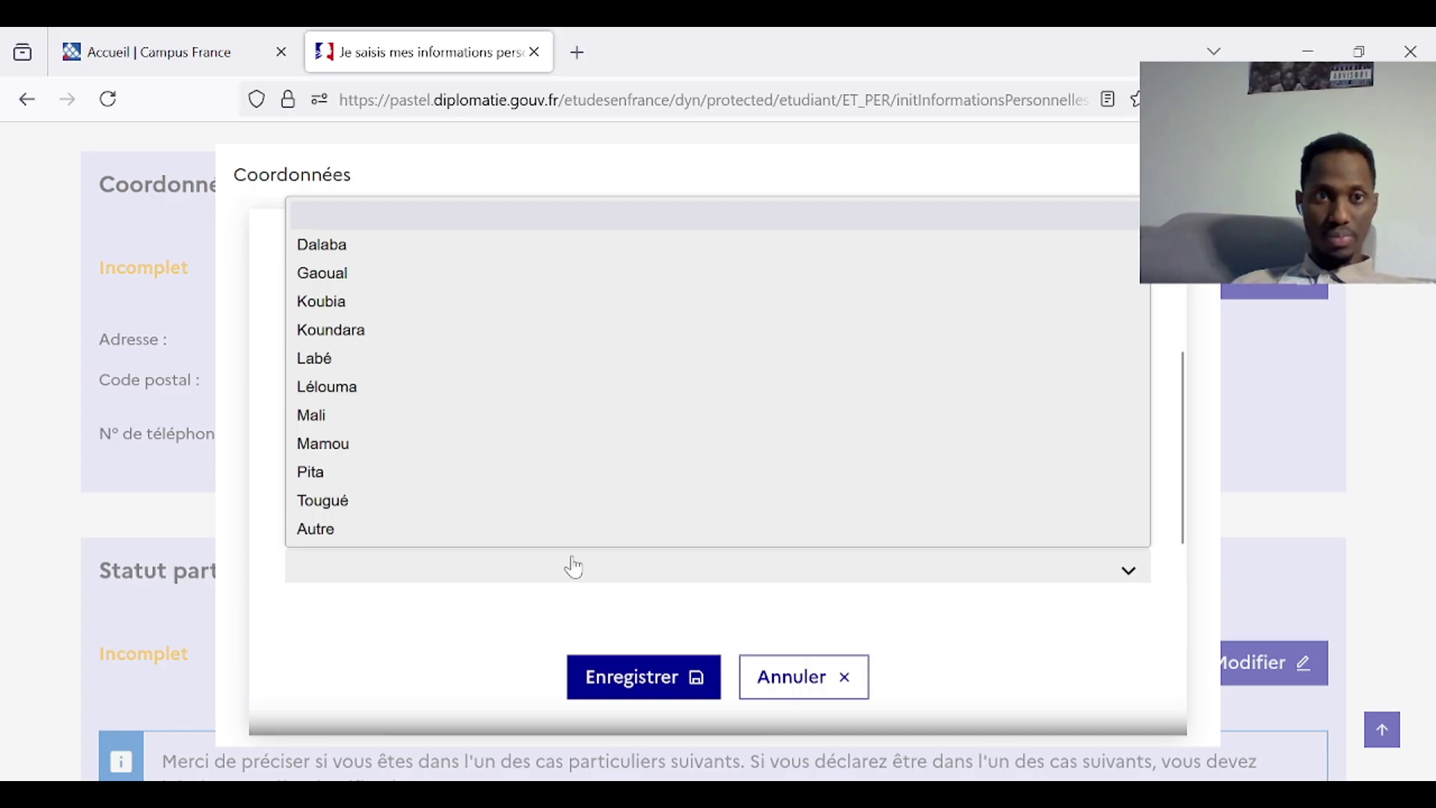
pyautogui.press('l')
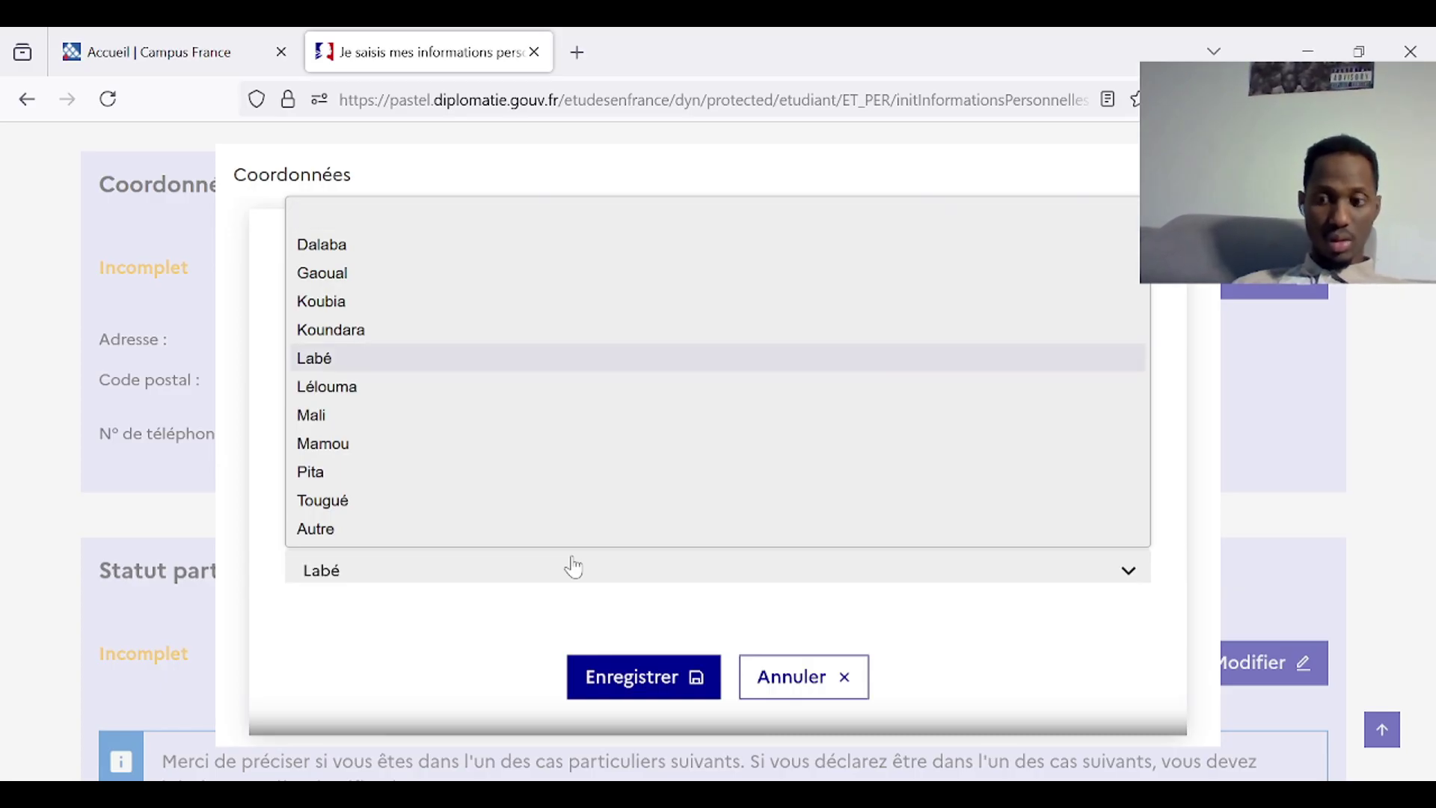
pyautogui.press('Return')
pyautogui.scroll(-3, 683, 576)
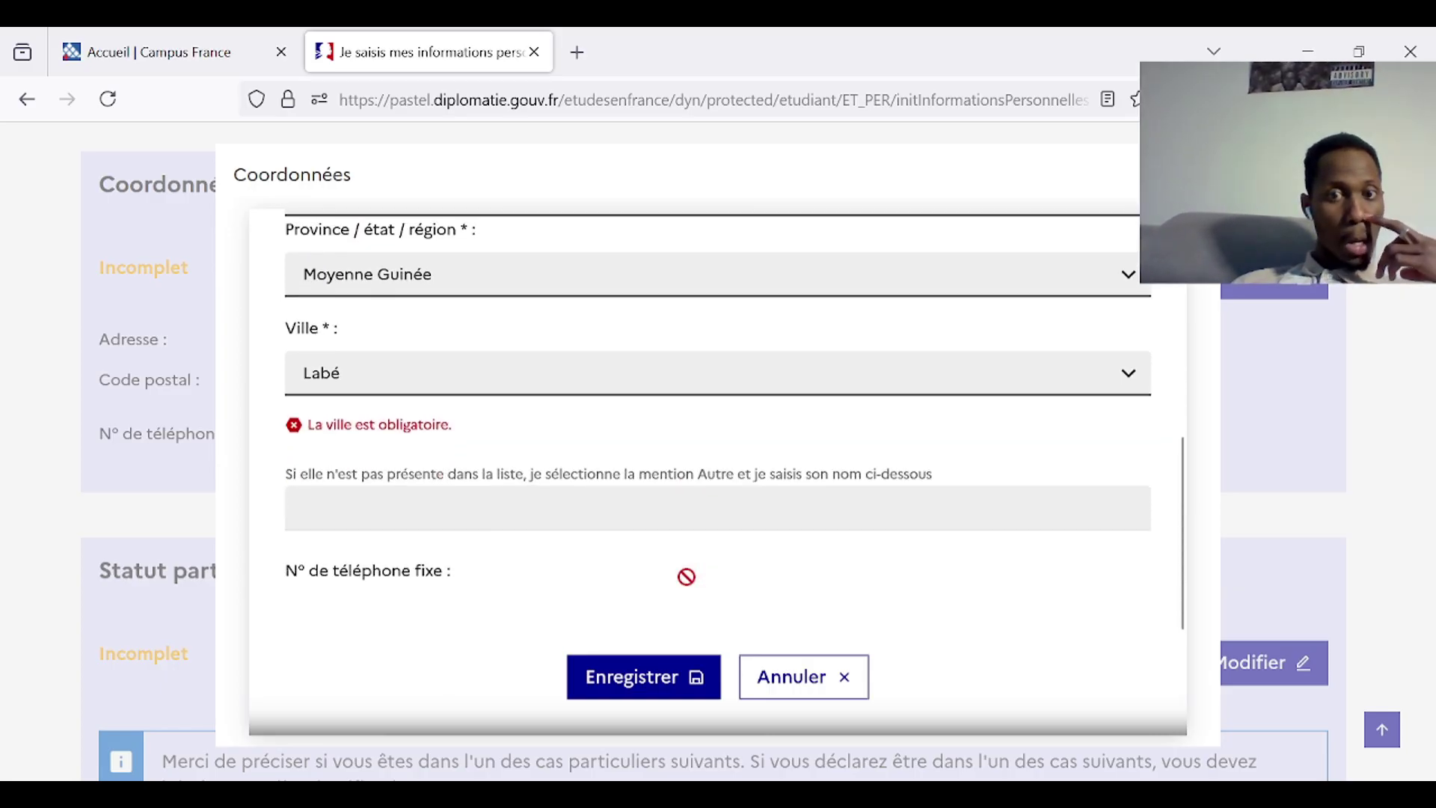
pyautogui.scroll(-3, 692, 587)
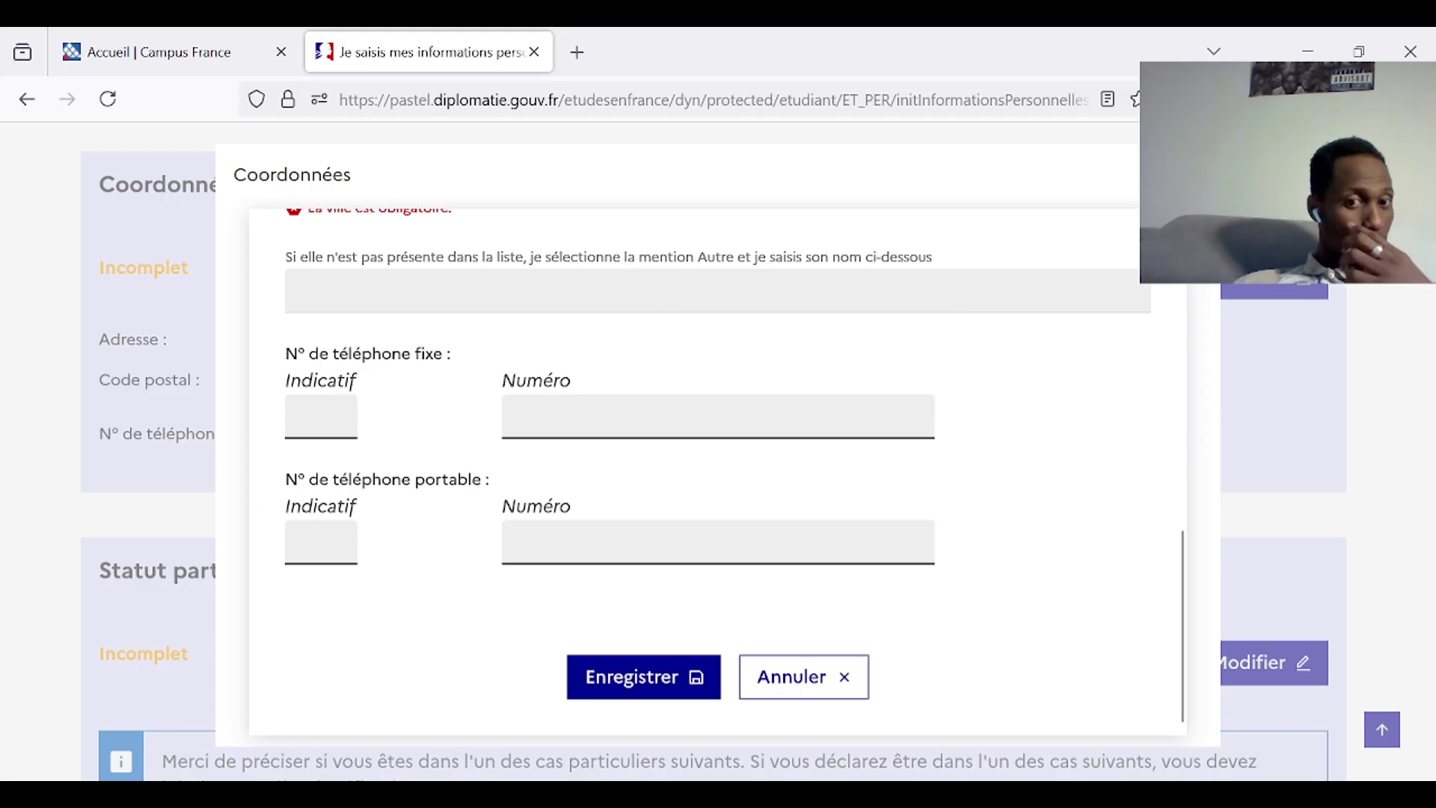
pyautogui.click(620, 685)
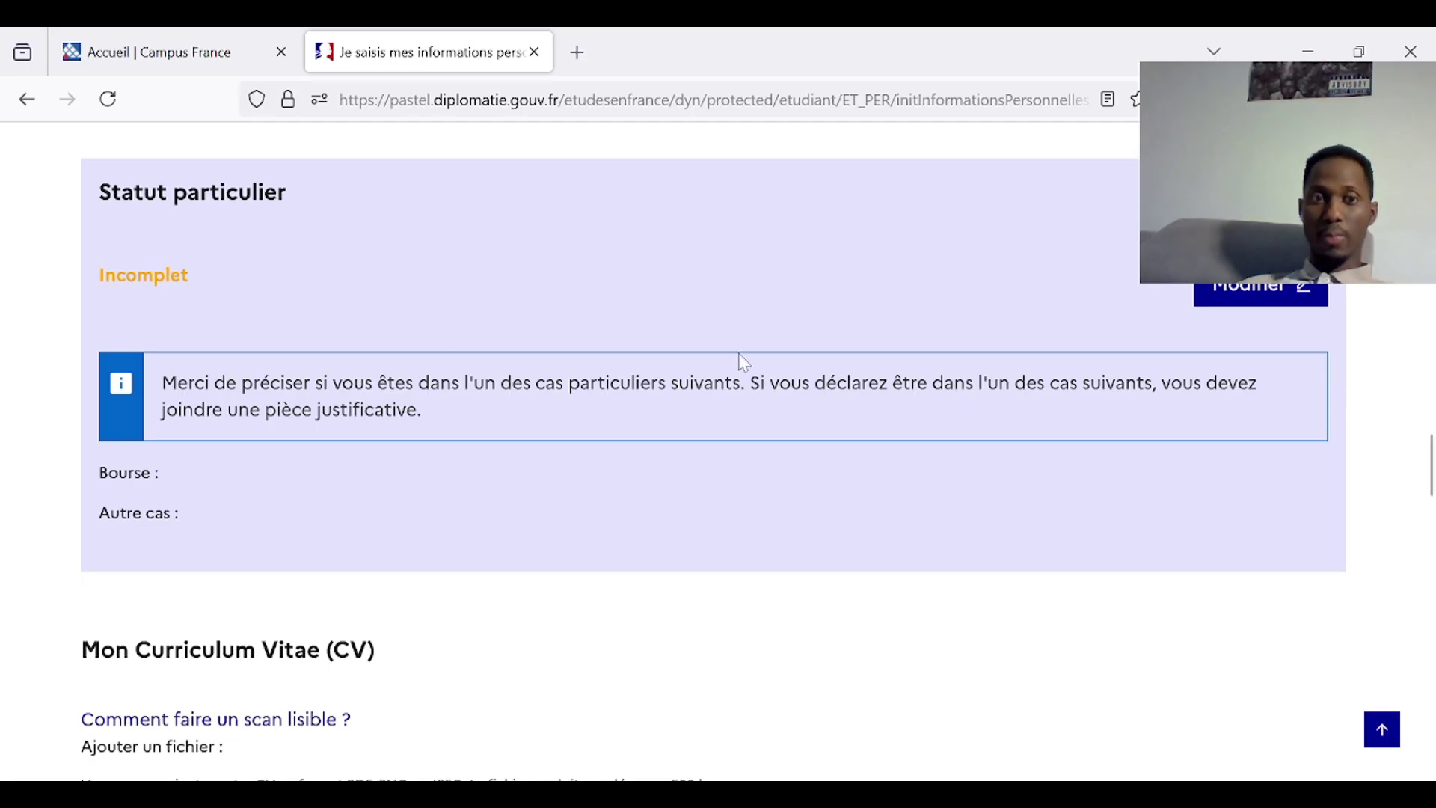
# Declare in the Statut particulier section that none of the listed special cases applies, and save the section
pyautogui.click(1255, 293)
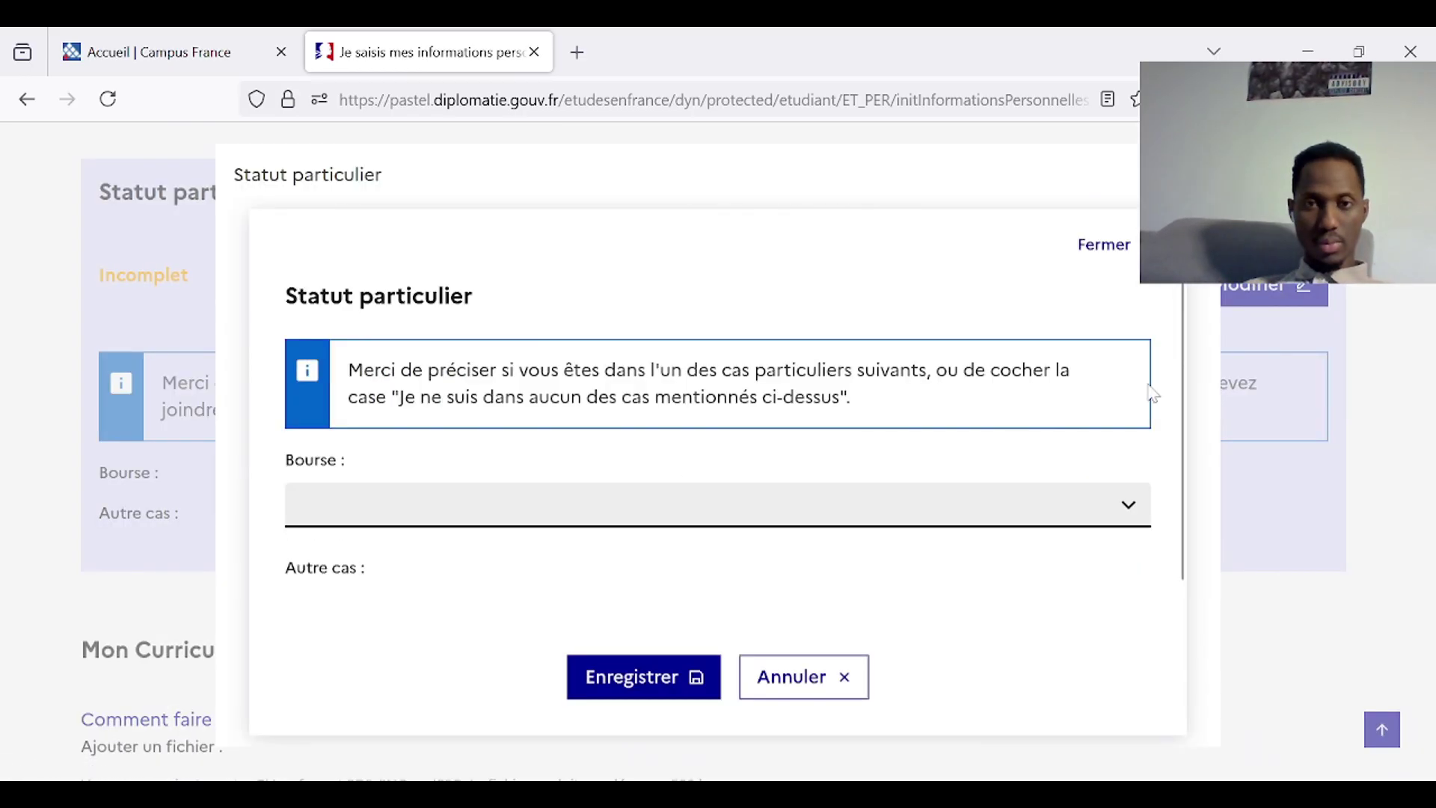
pyautogui.click(1131, 500)
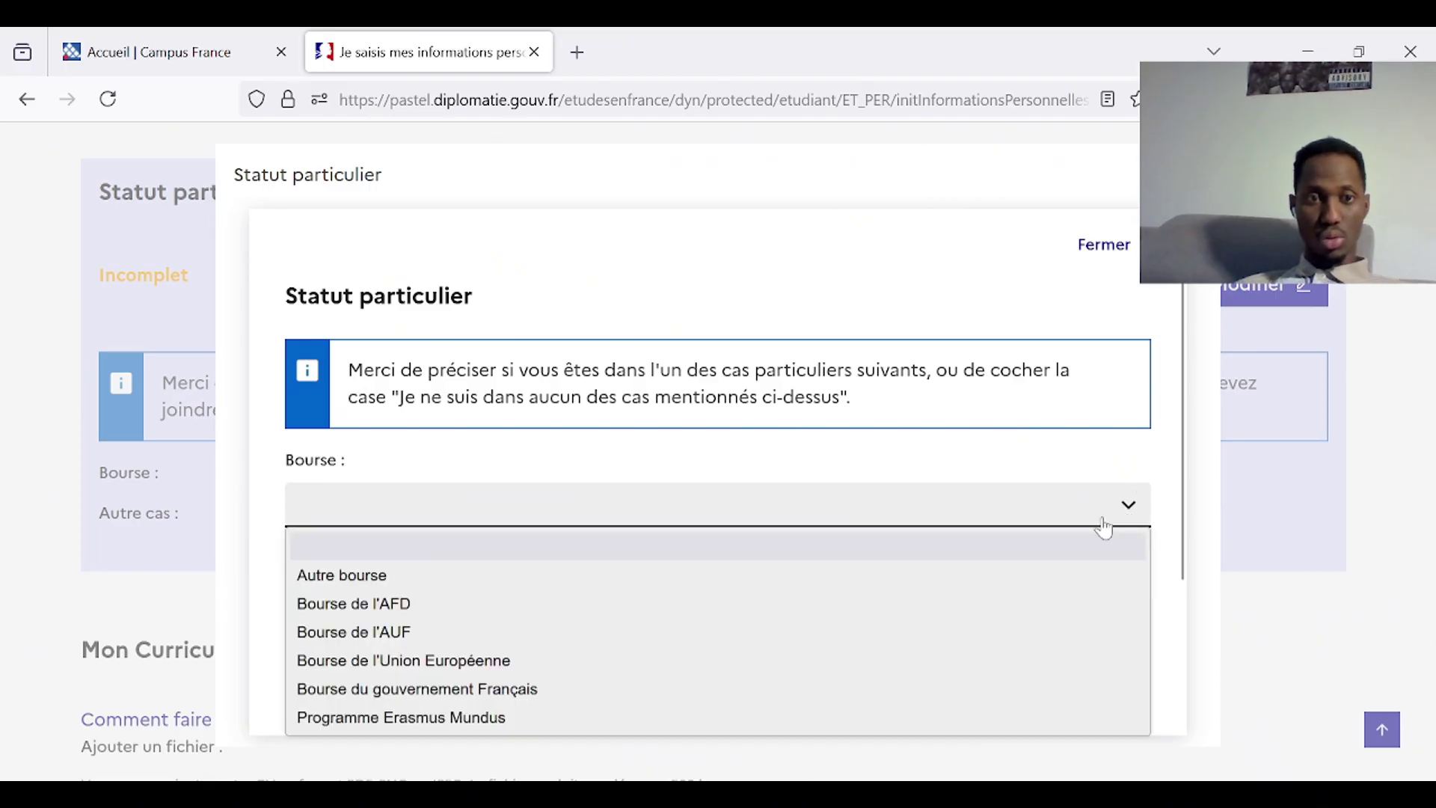
pyautogui.click(1044, 507)
pyautogui.scroll(-3, 1031, 506)
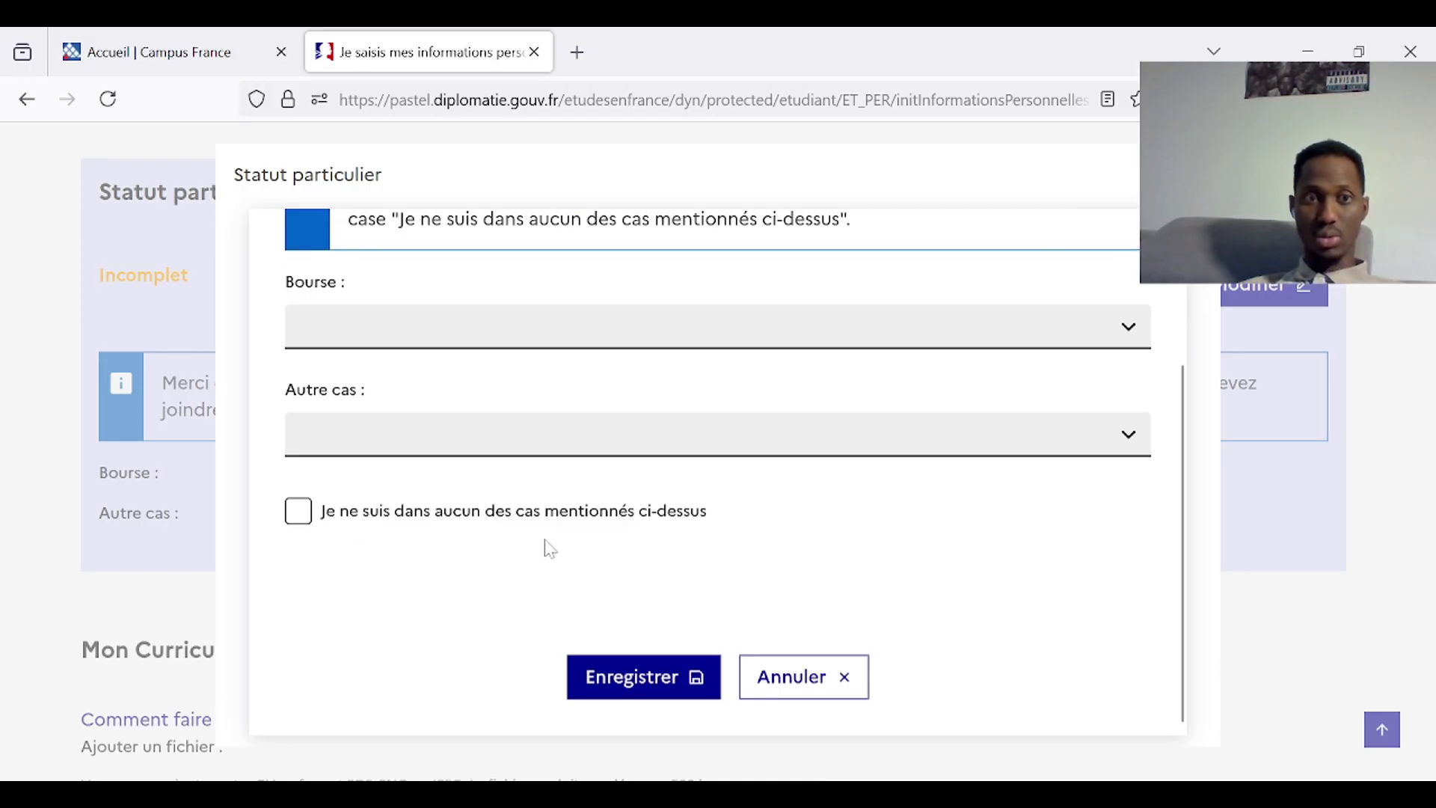
pyautogui.click(298, 523)
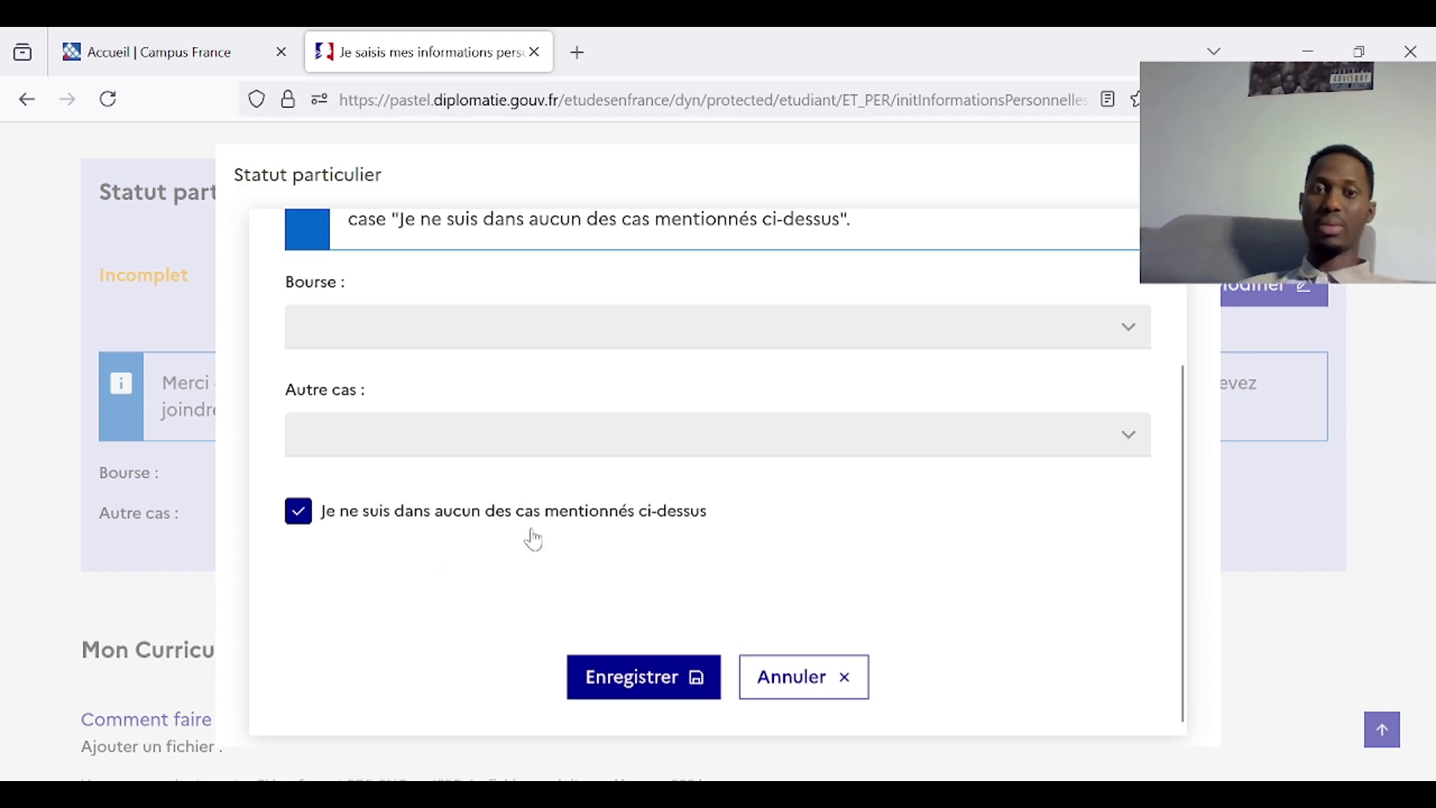
pyautogui.click(632, 697)
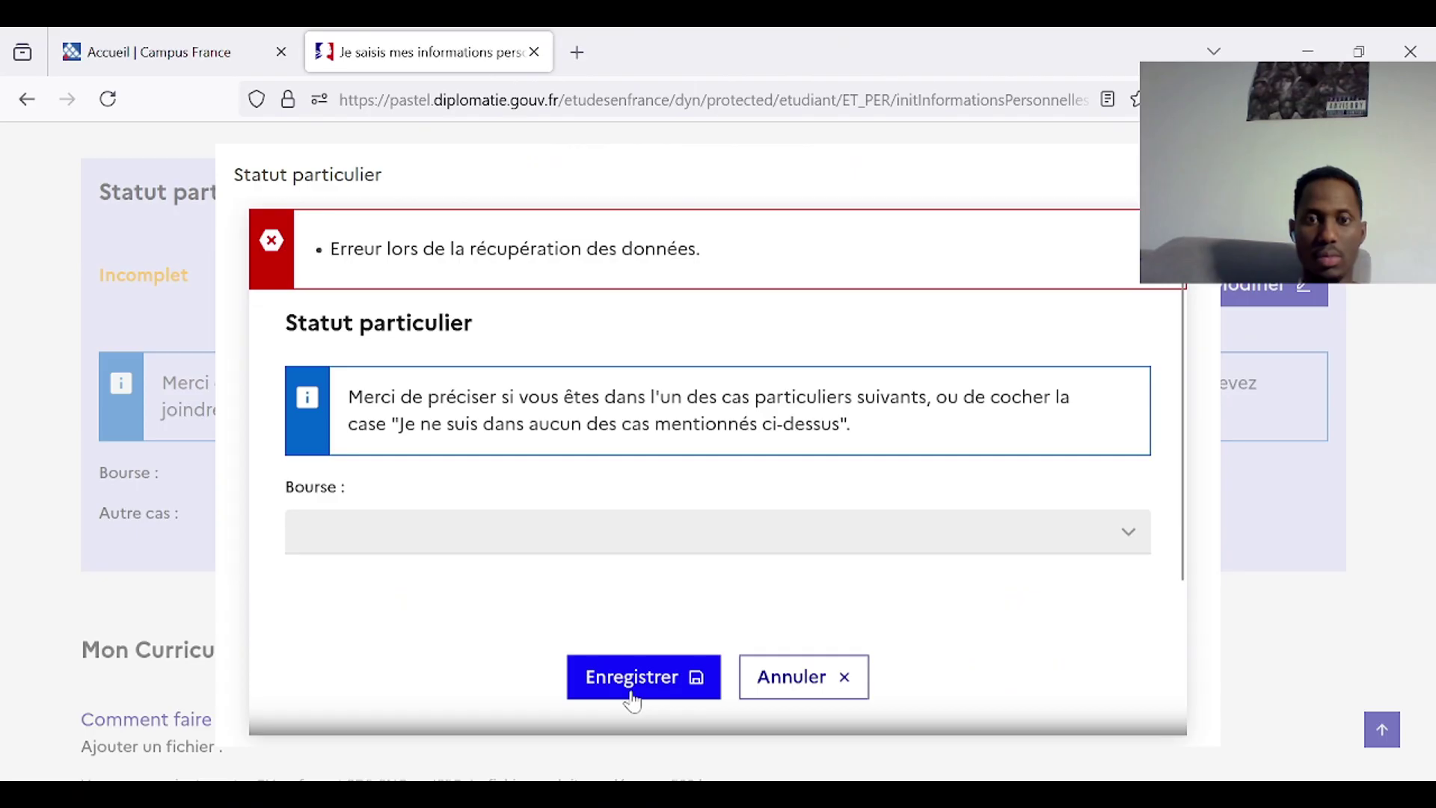
pyautogui.scroll(-3, 719, 590)
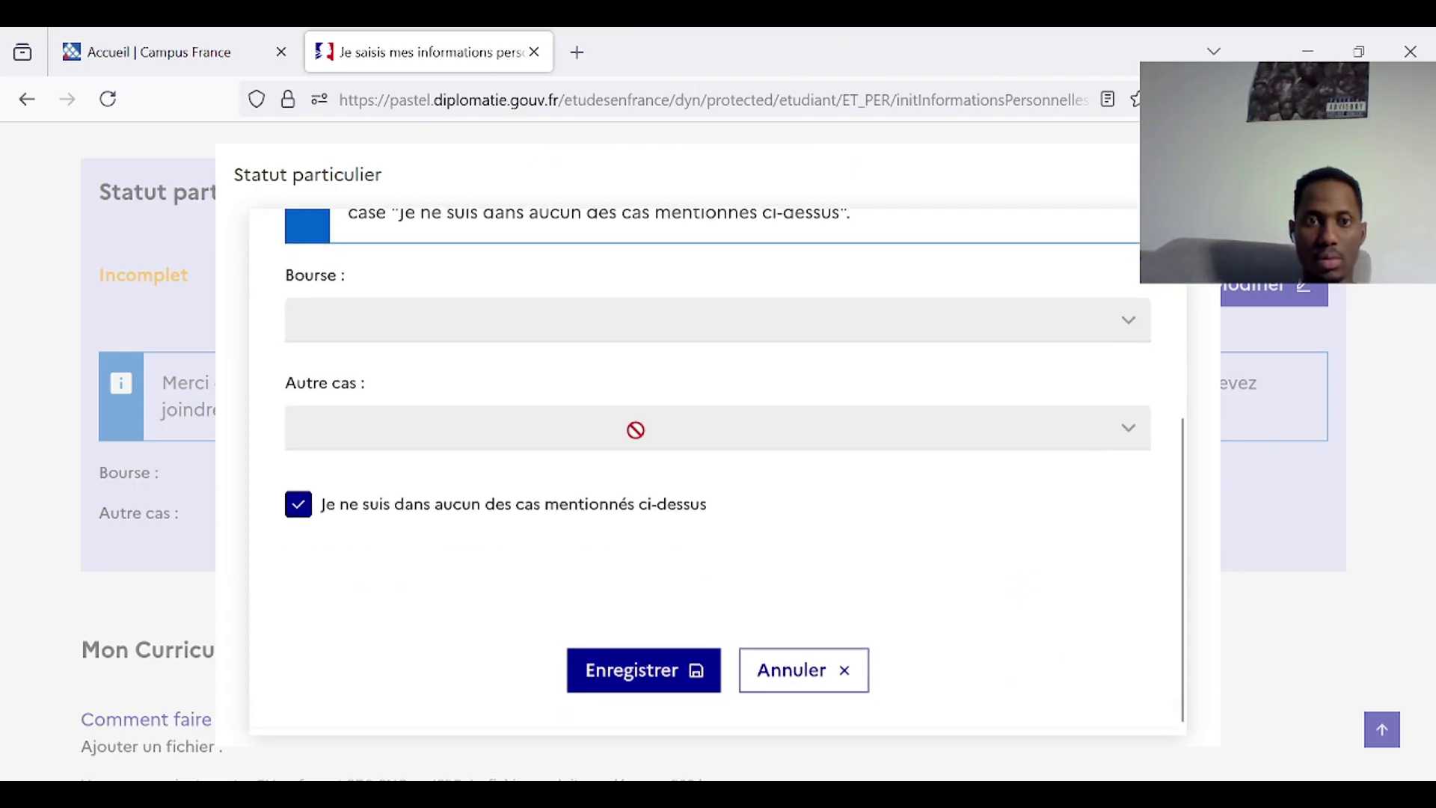
pyautogui.click(667, 682)
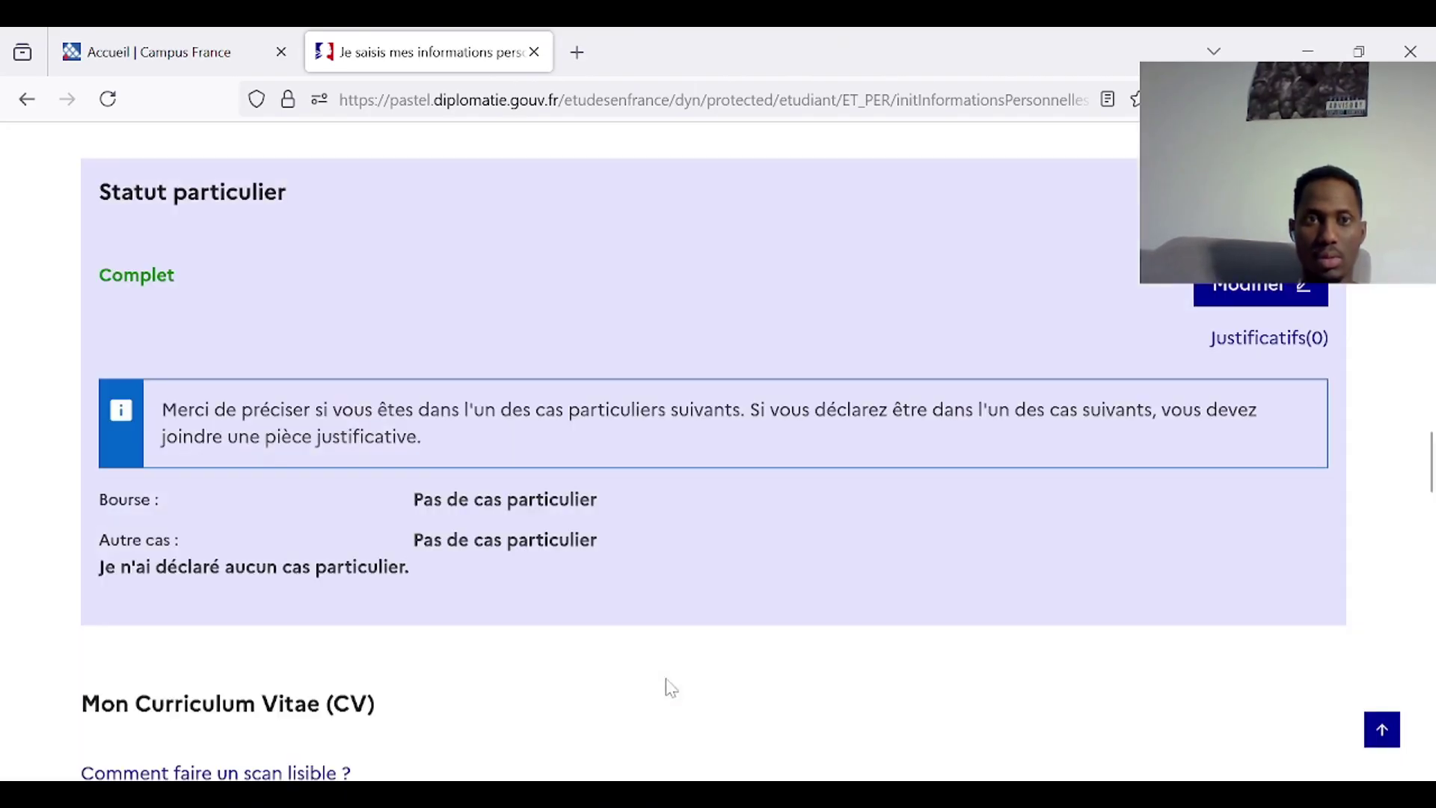
# Upload the CV PDF from the Documents folder to the Mon Curriculum Vitae (CV) section
pyautogui.scroll(-7, 670, 687)
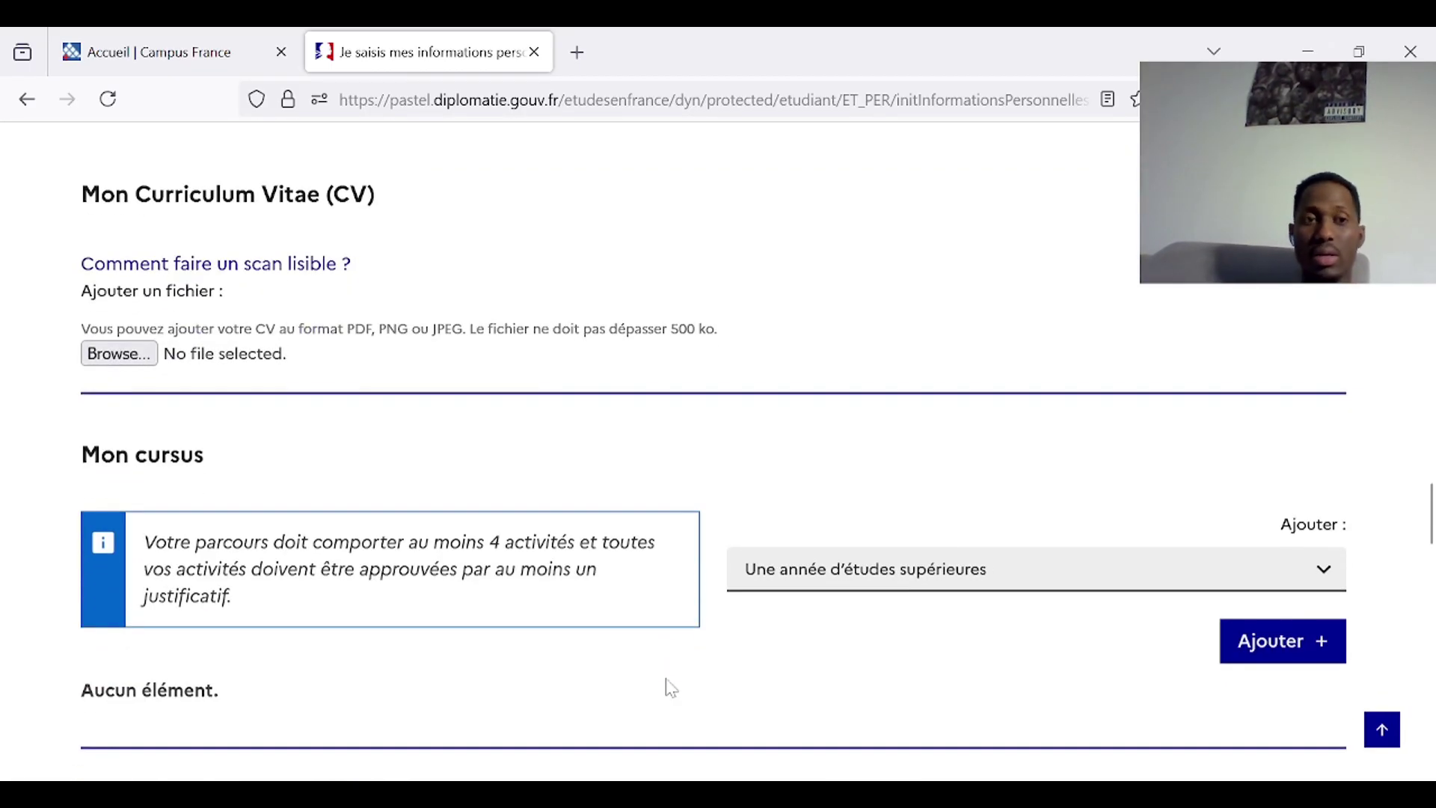
pyautogui.click(116, 365)
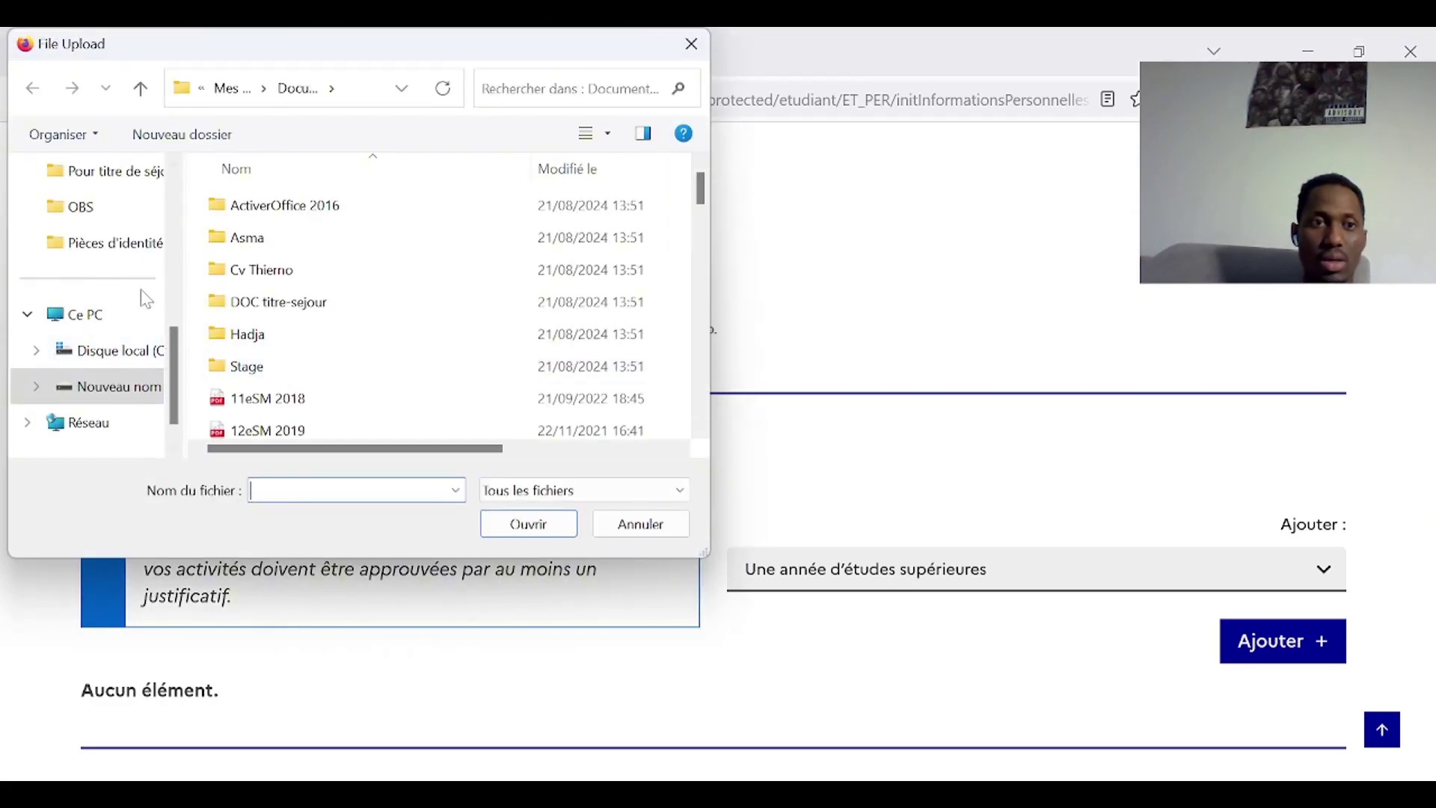
pyautogui.scroll(5, 124, 330)
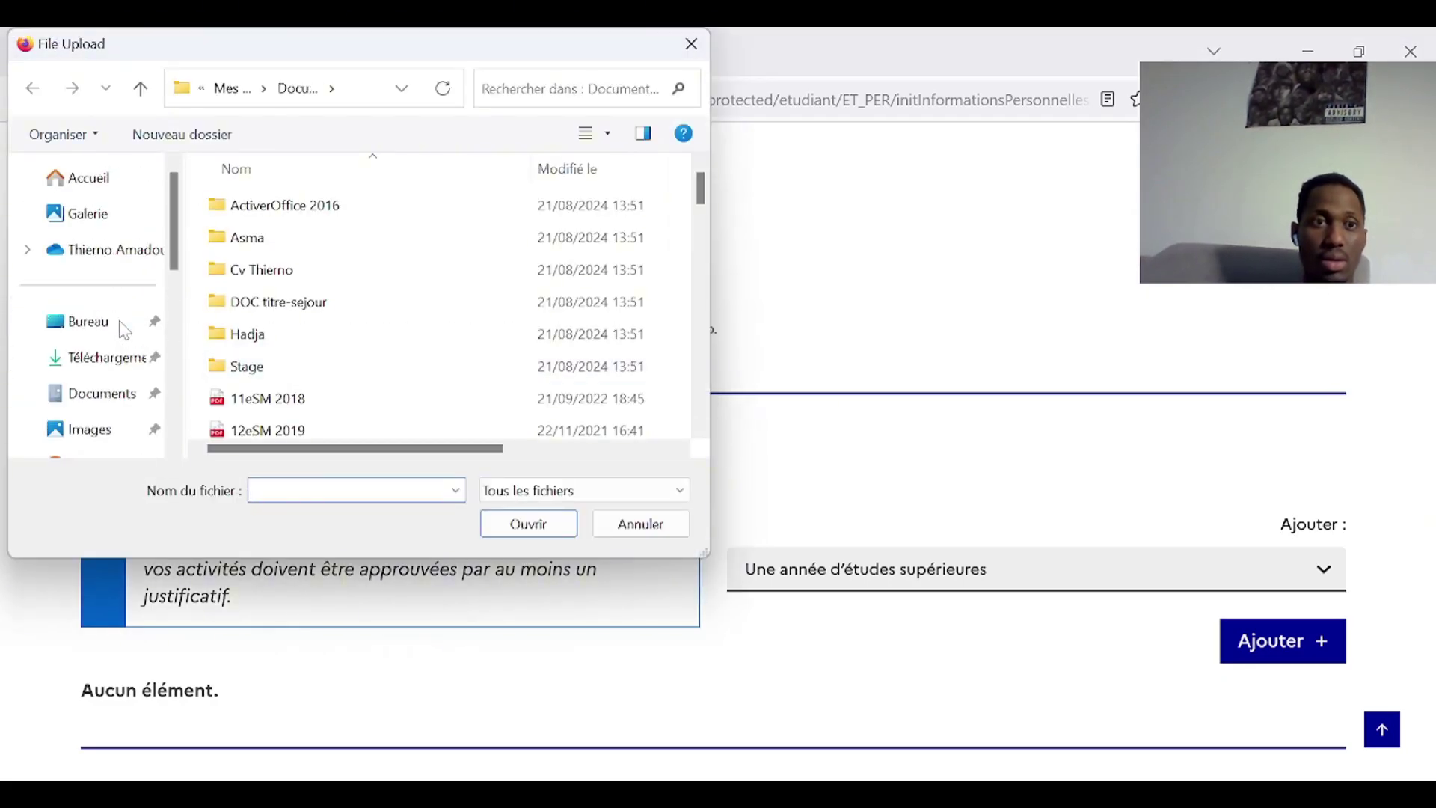
pyautogui.click(91, 359)
pyautogui.scroll(-6, 353, 341)
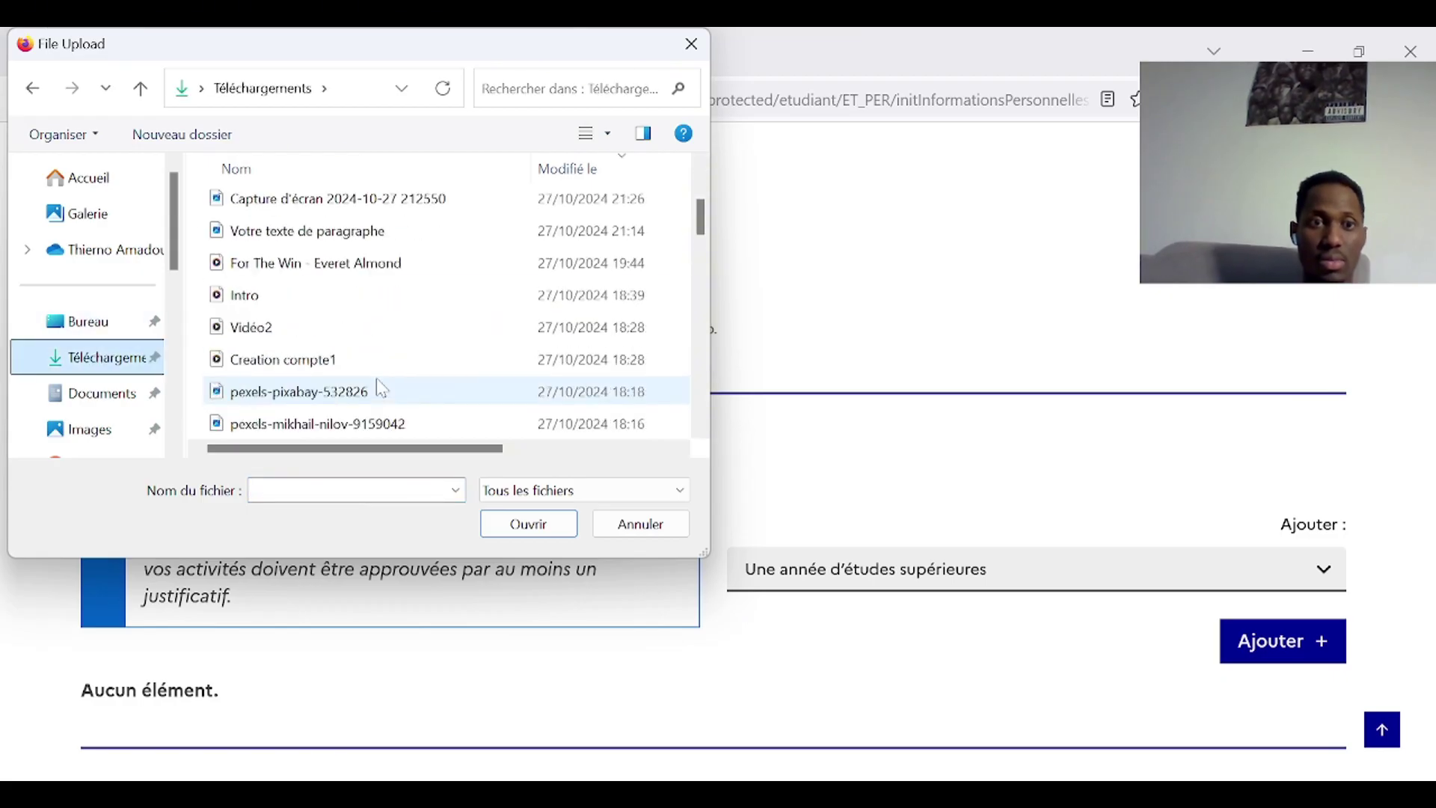
pyautogui.scroll(-6, 375, 336)
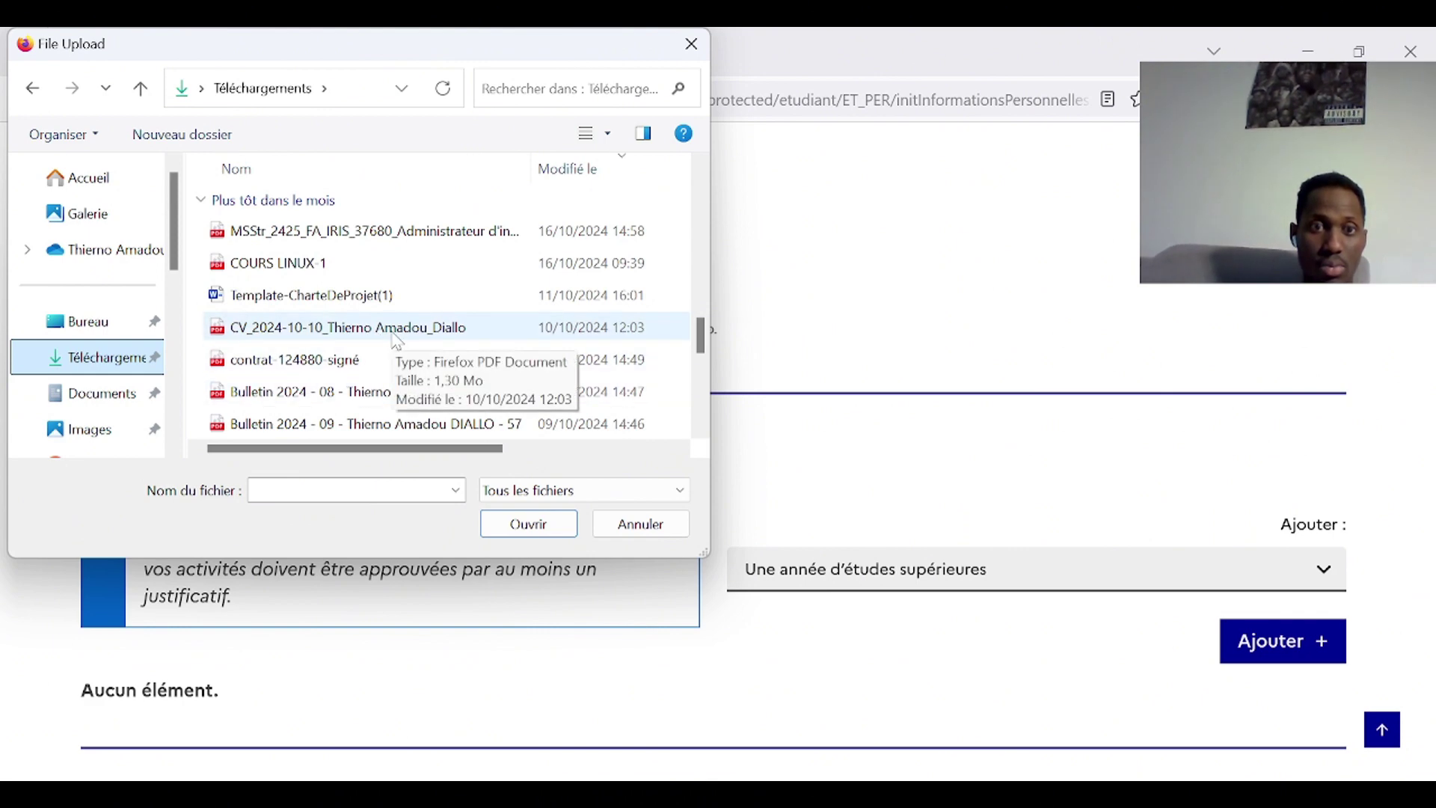
pyautogui.scroll(3, 398, 341)
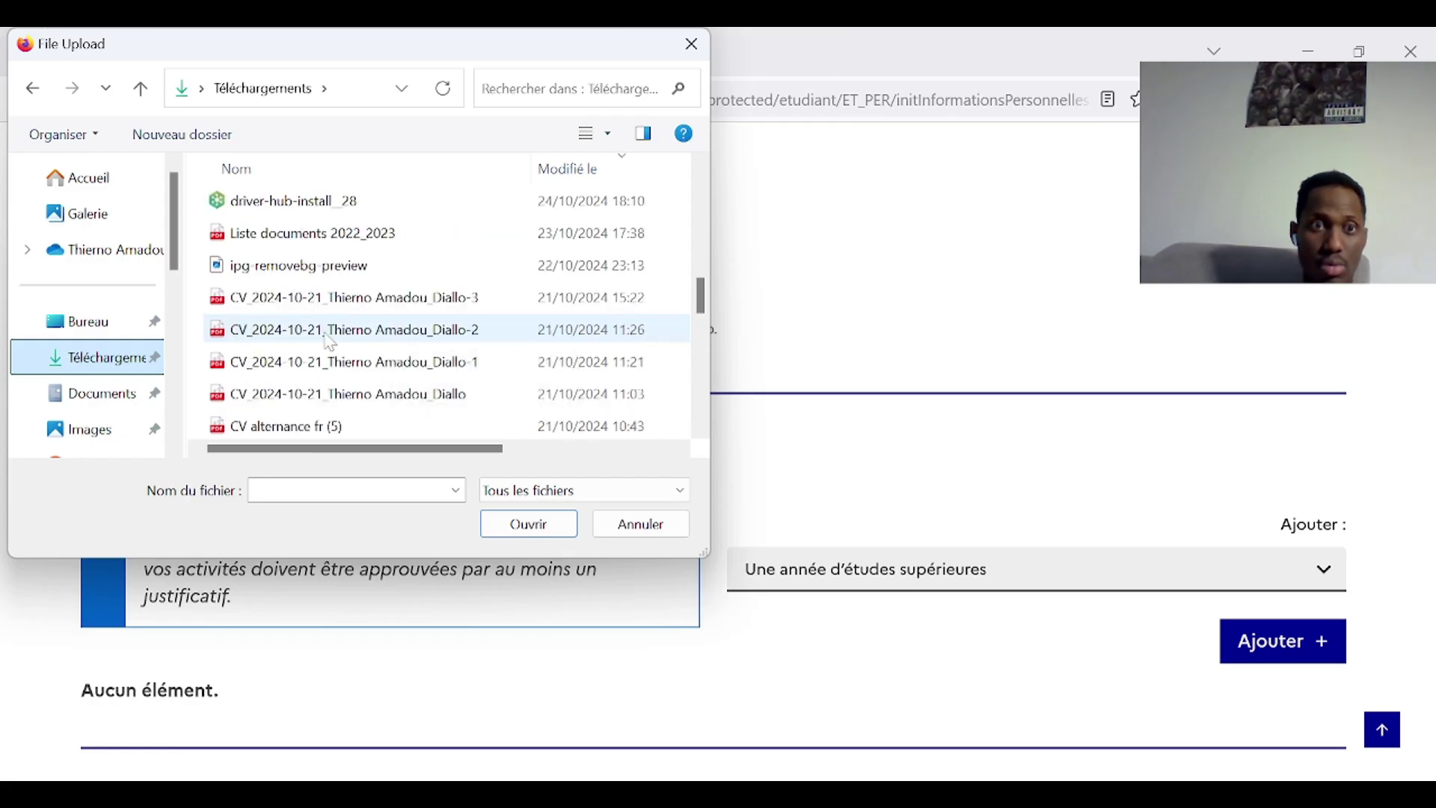
pyautogui.click(92, 401)
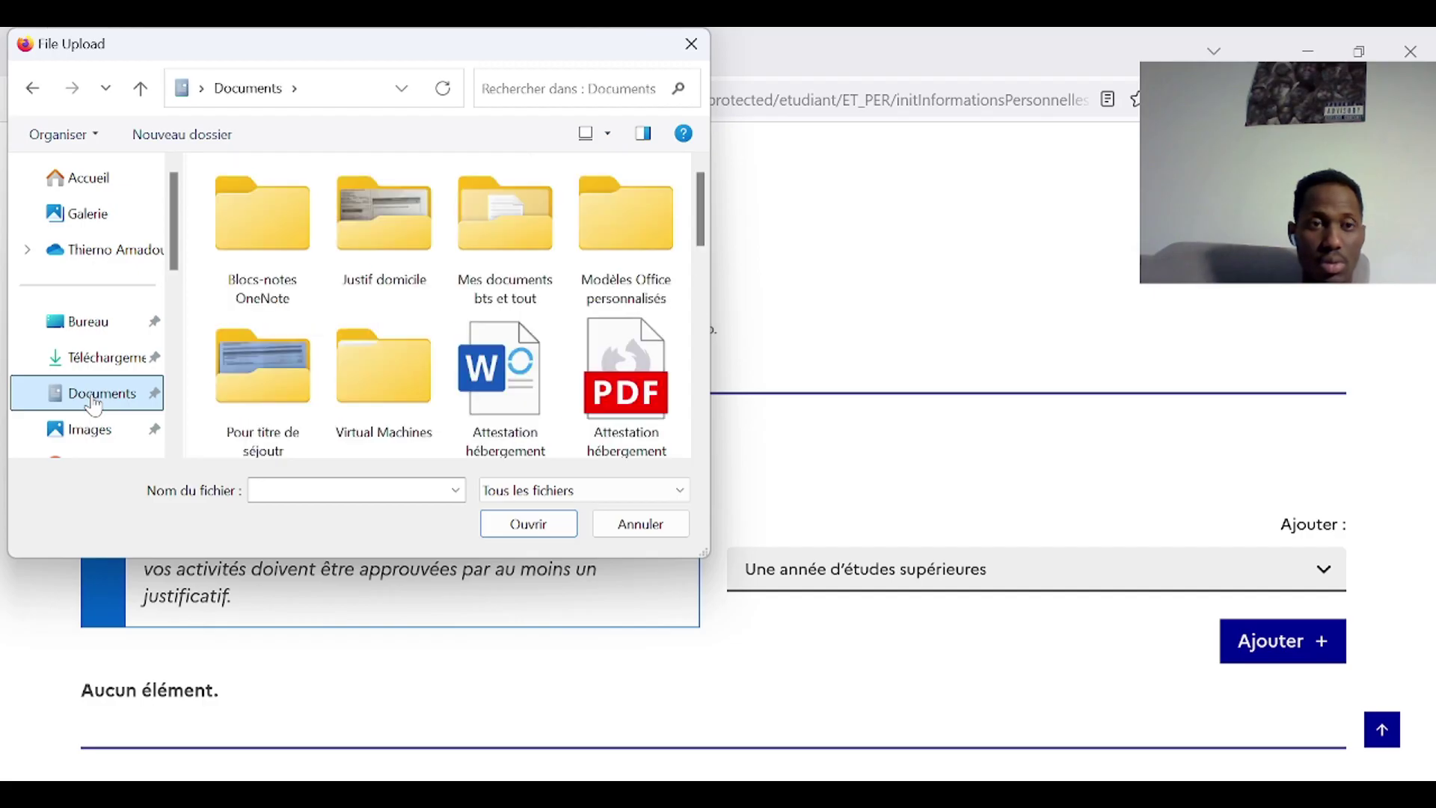
pyautogui.scroll(-5, 390, 343)
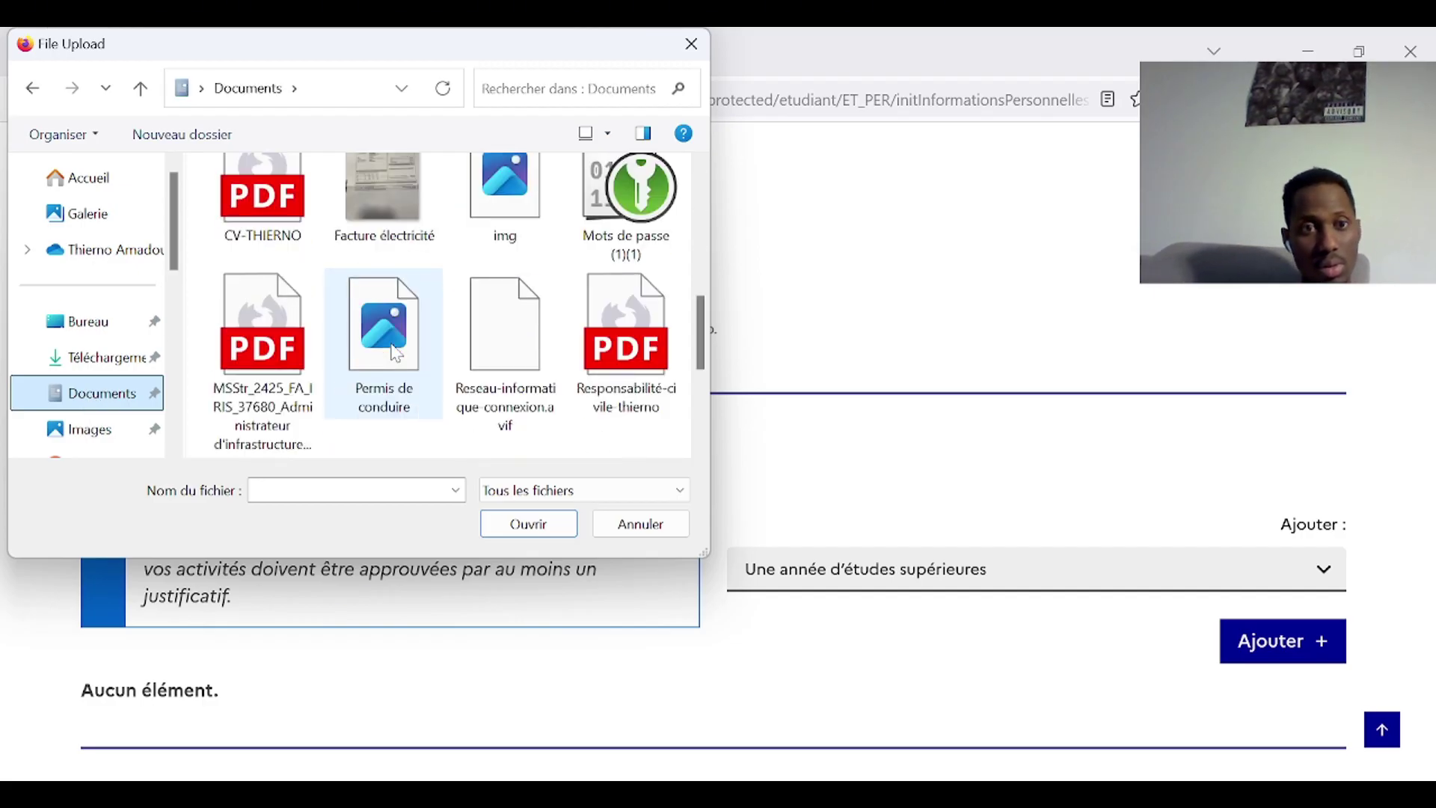
pyautogui.doubleClick(278, 222)
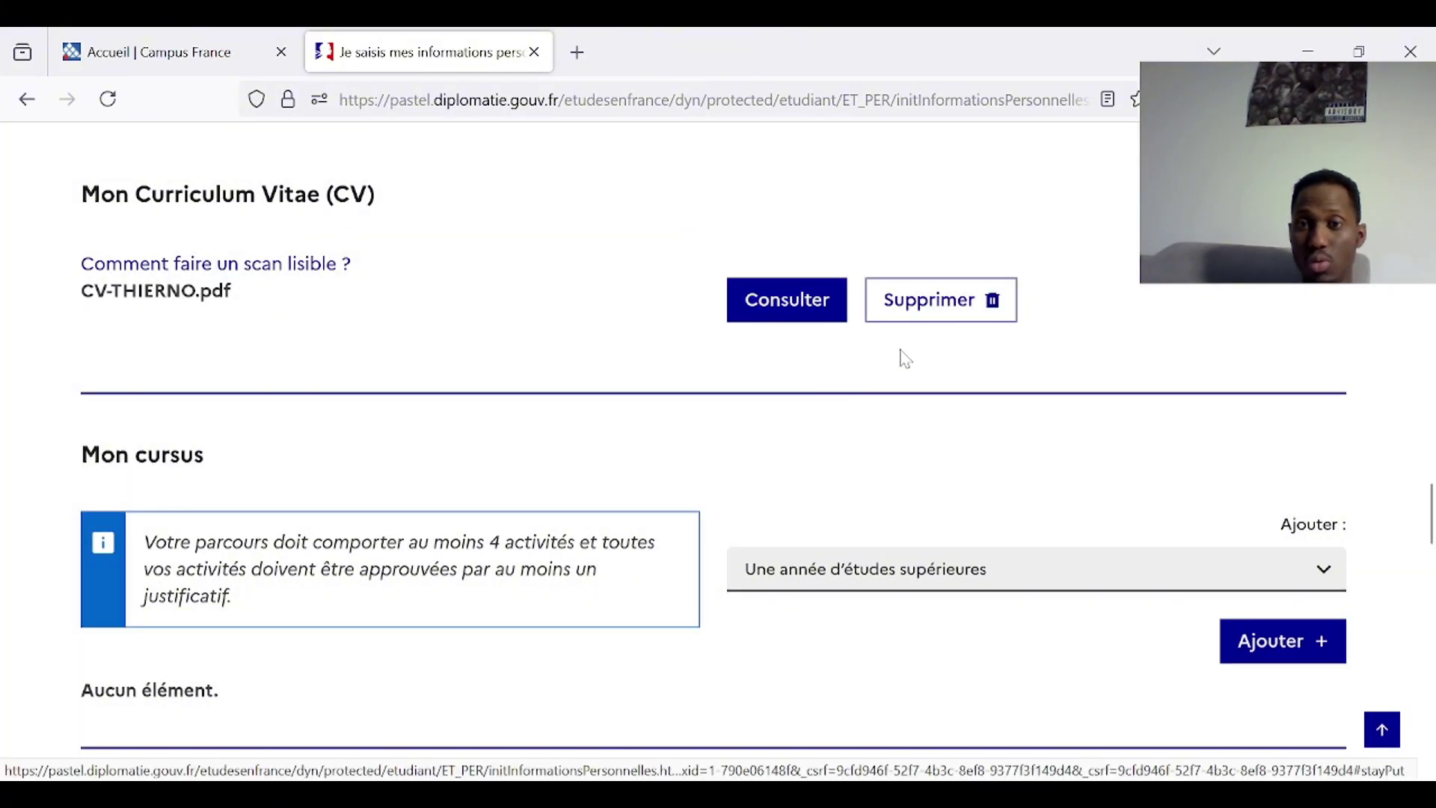
# Start a new entry of type "Une année d'études supérieures" in the Mon cursus section
pyautogui.scroll(2, 900, 356)
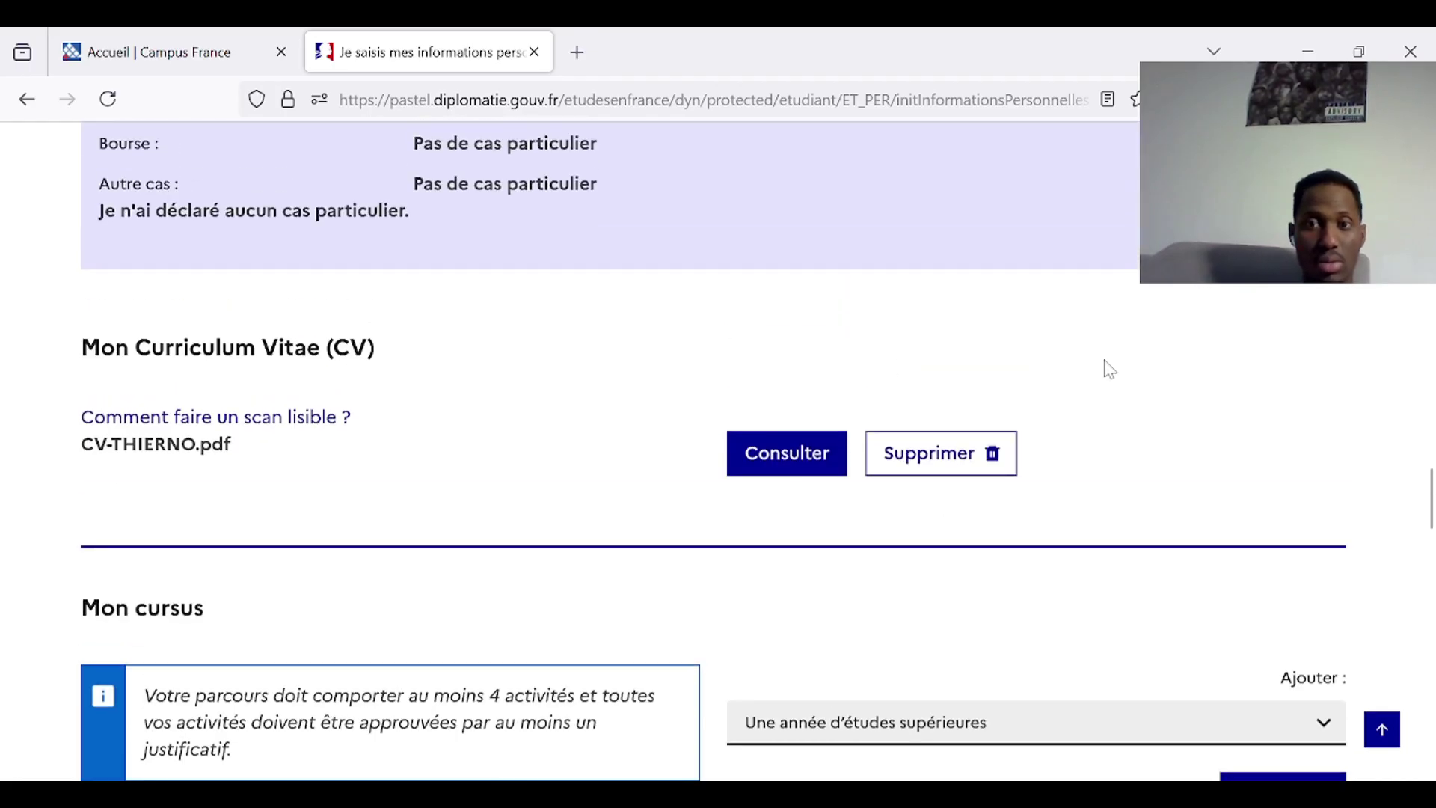
pyautogui.scroll(-4, 1109, 369)
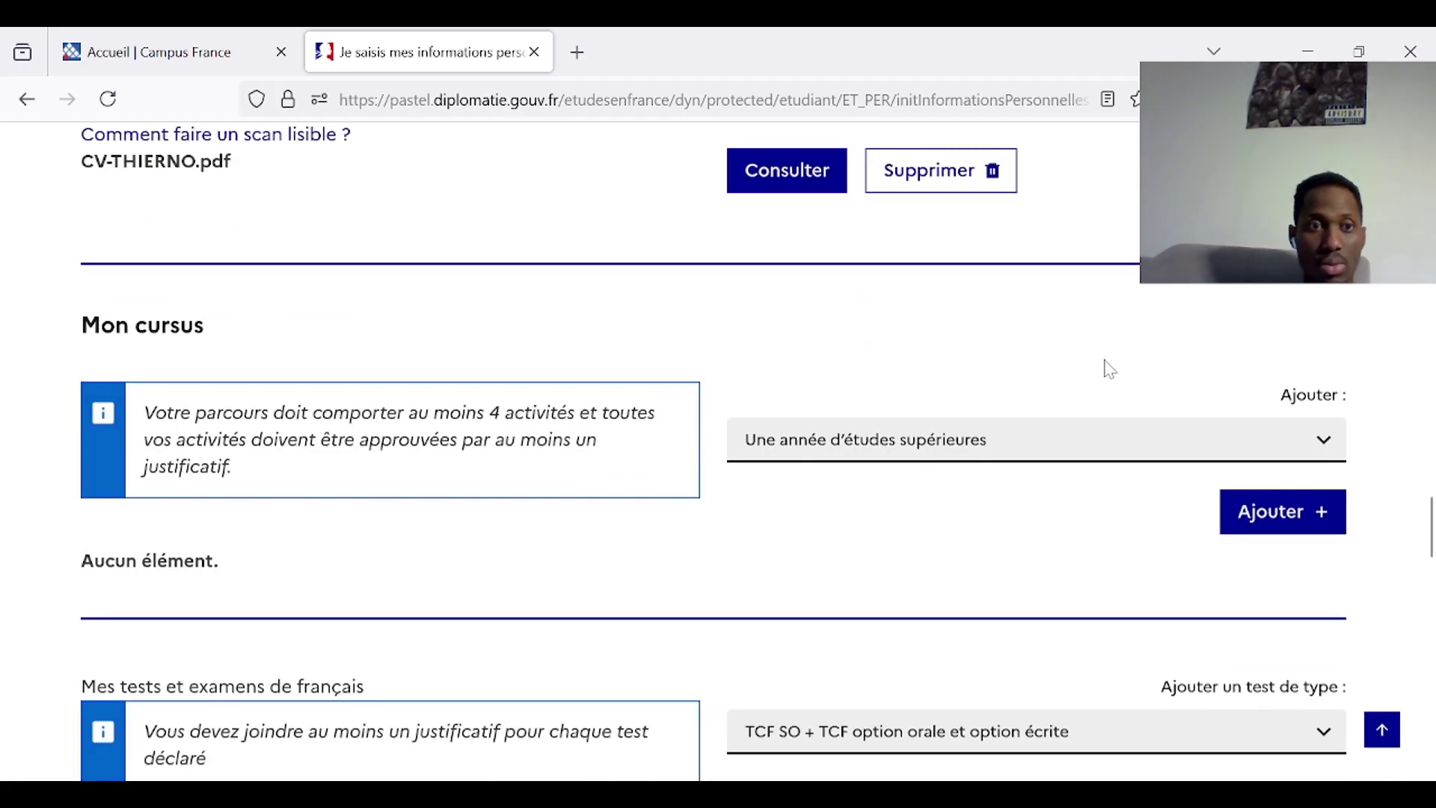
pyautogui.scroll(-1, 1109, 369)
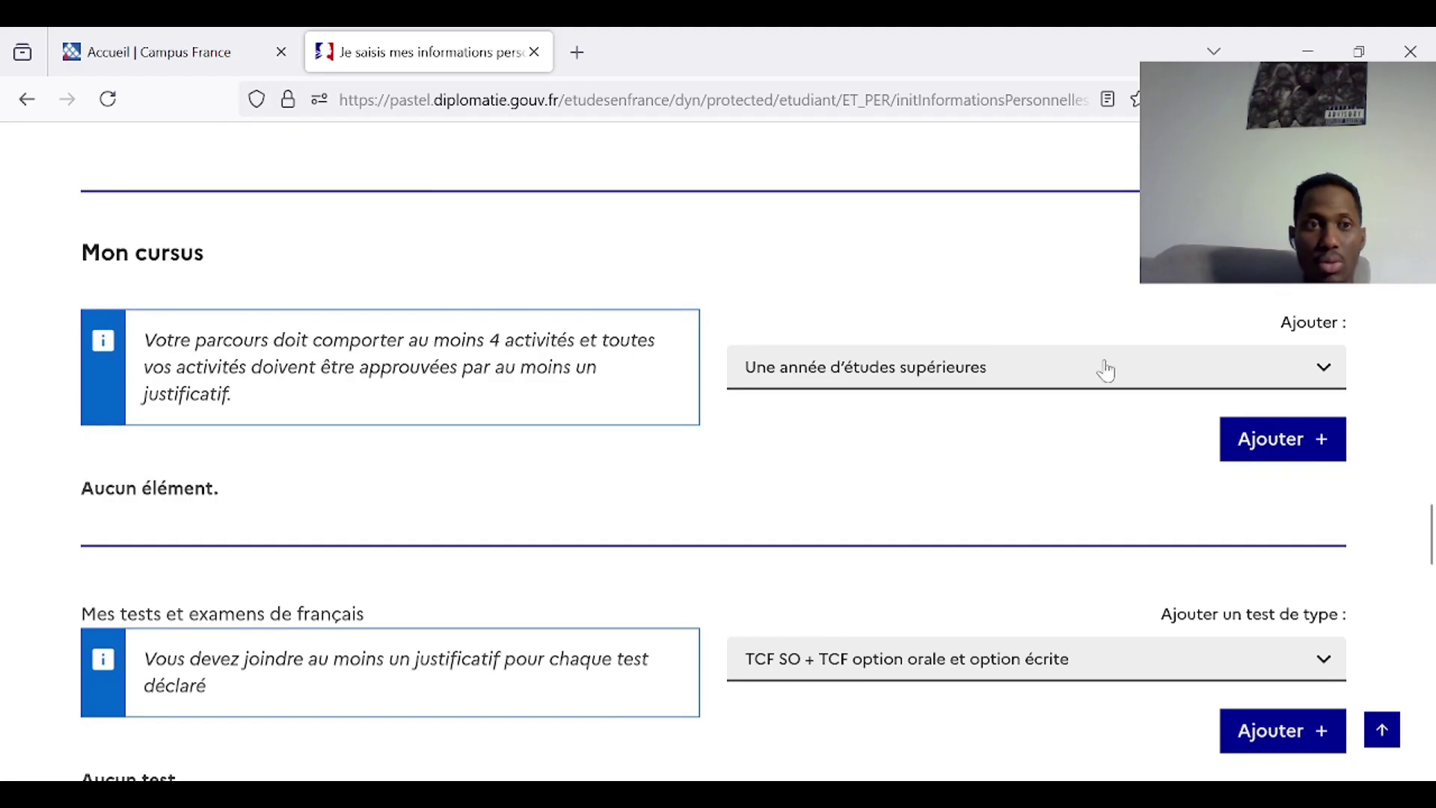
pyautogui.scroll(-1, 553, 285)
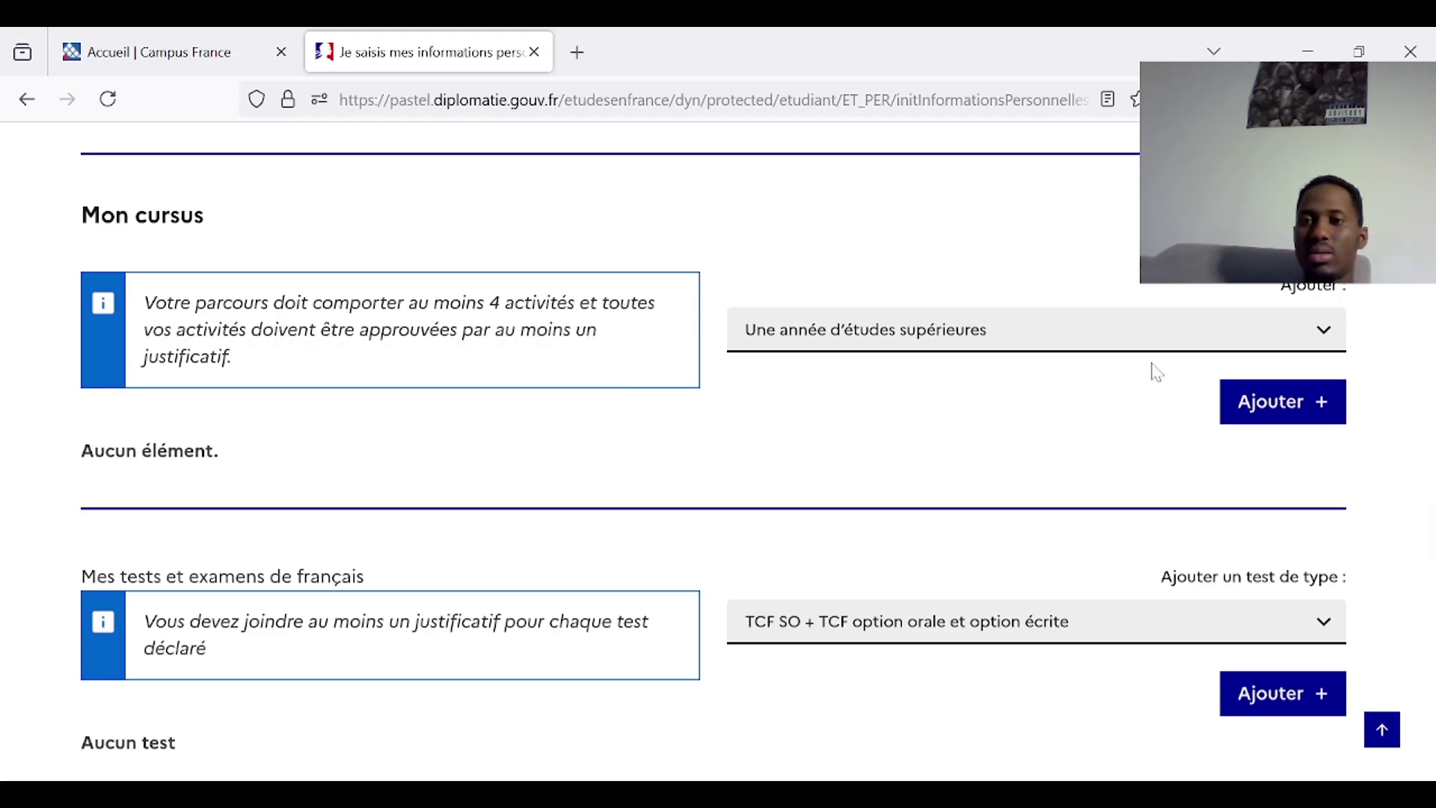
pyautogui.click(1322, 335)
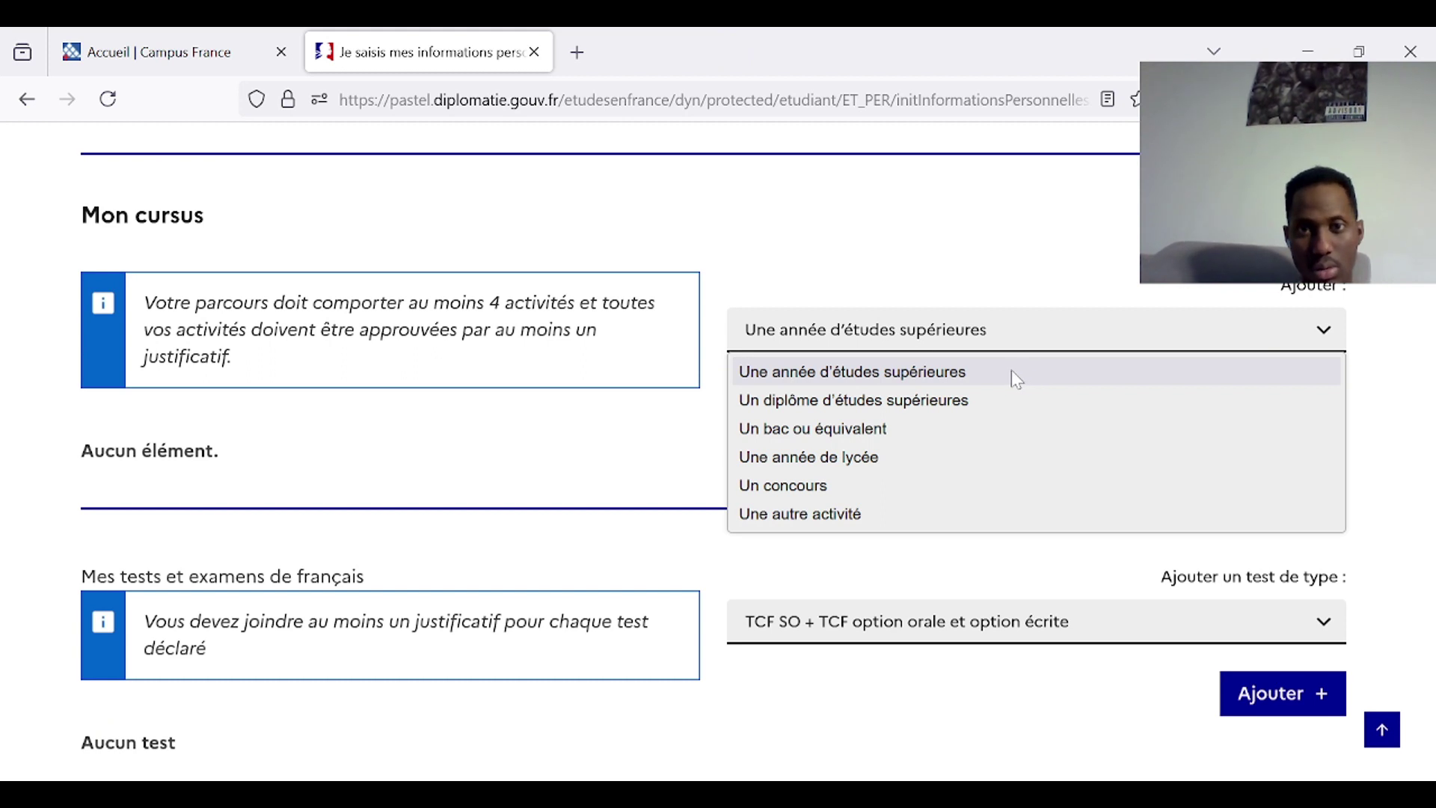
pyautogui.click(992, 372)
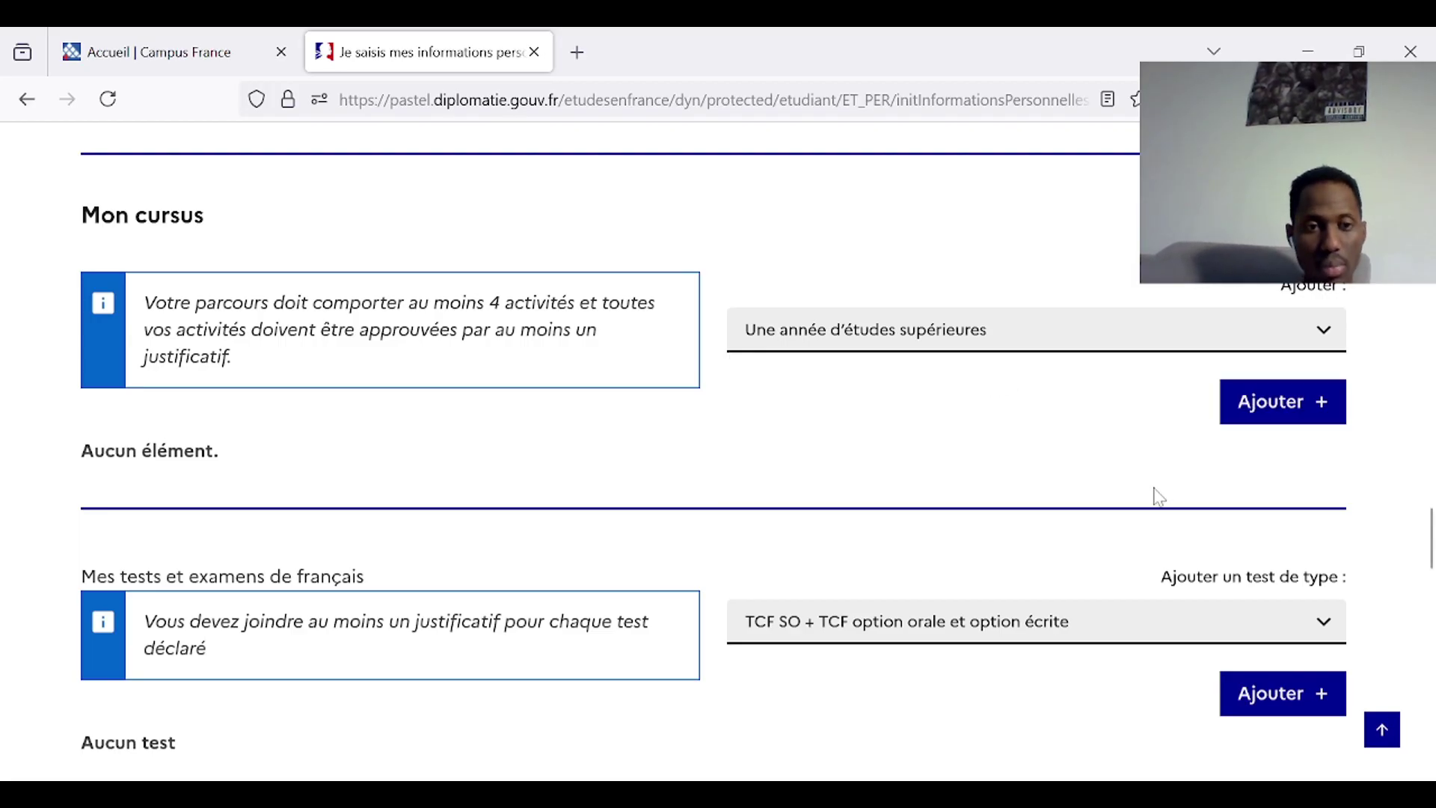
pyautogui.scroll(-1, 1159, 496)
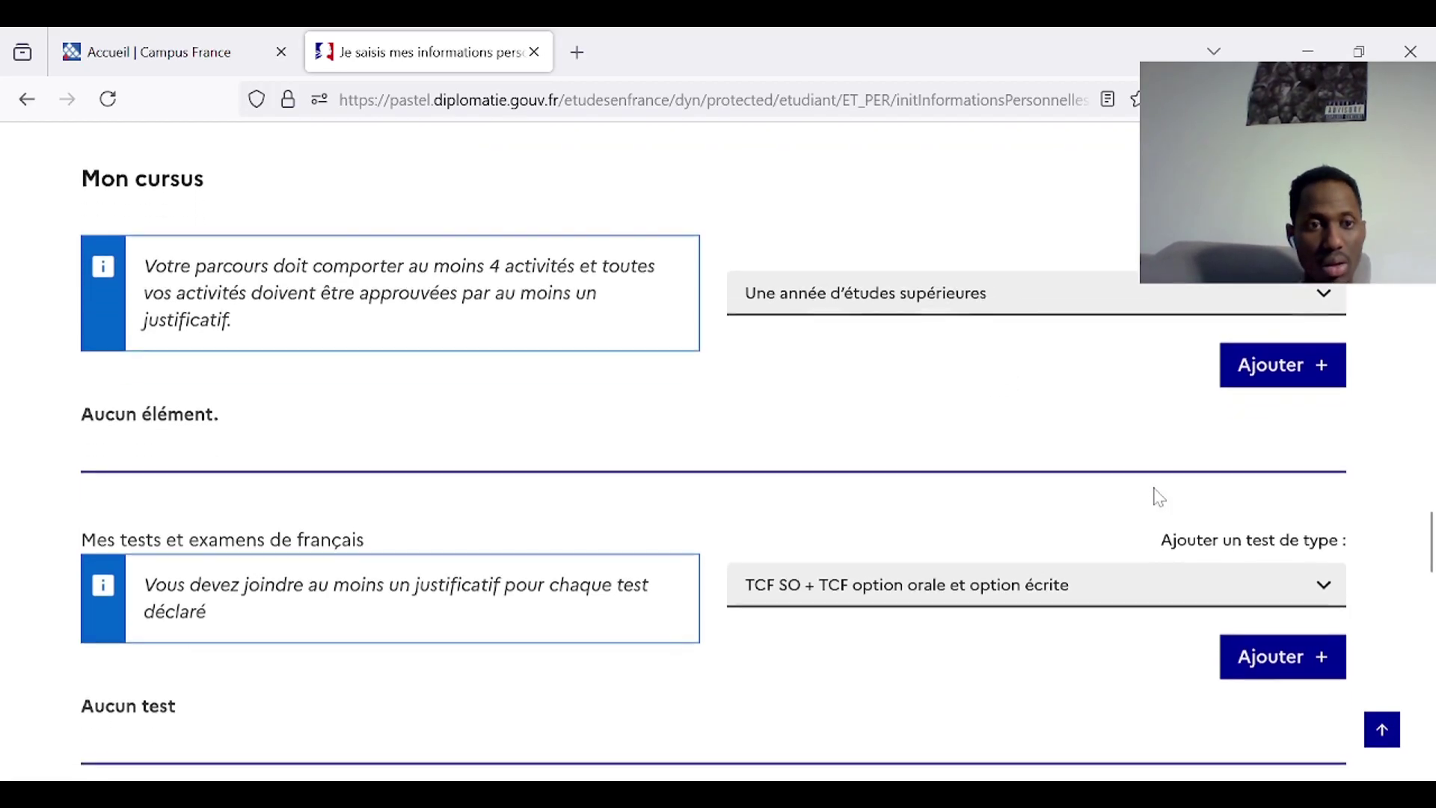
pyautogui.click(1286, 386)
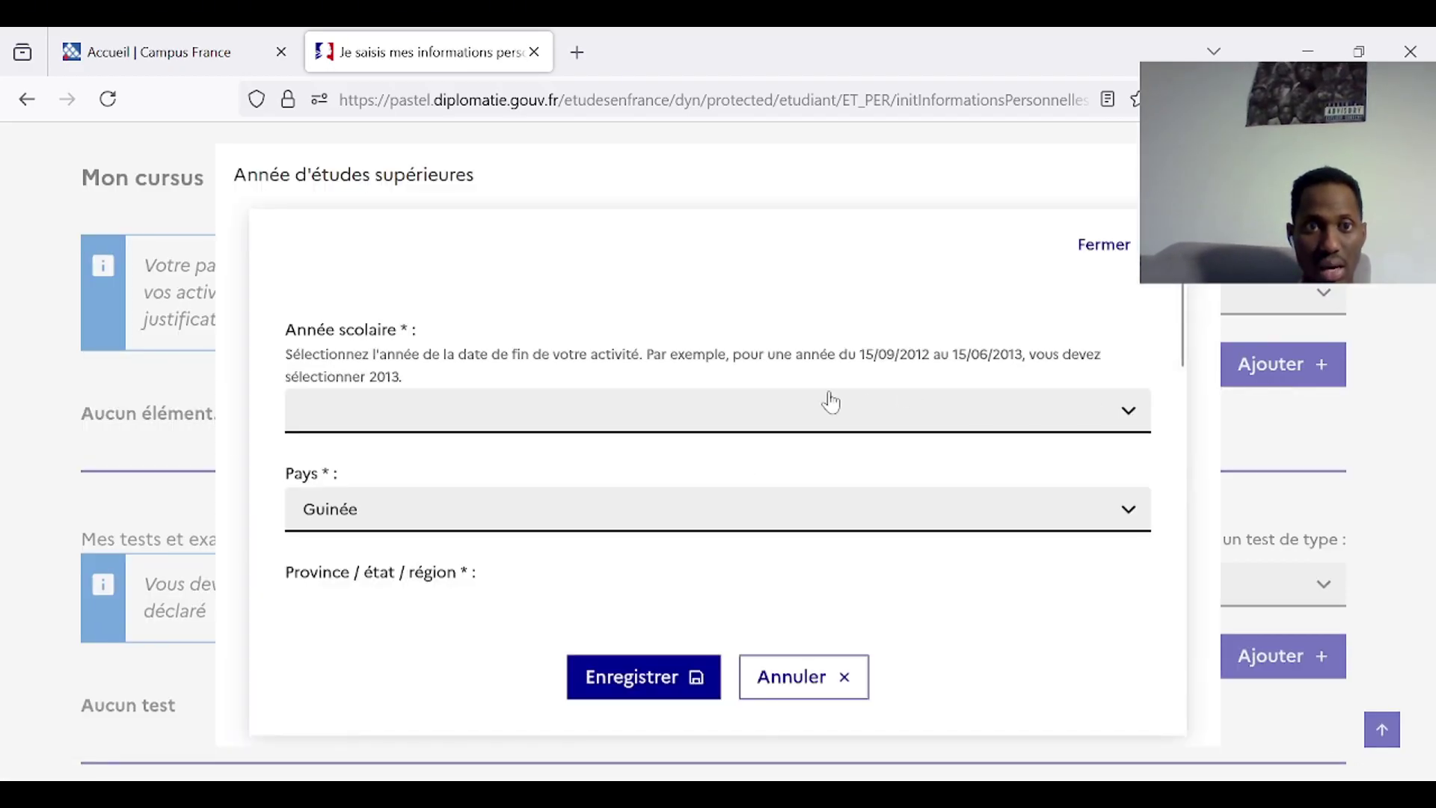
# Set the Année scolaire to 2024, mark the programme as currently in progress with grades and documents supplied later, and try to save
pyautogui.click(787, 417)
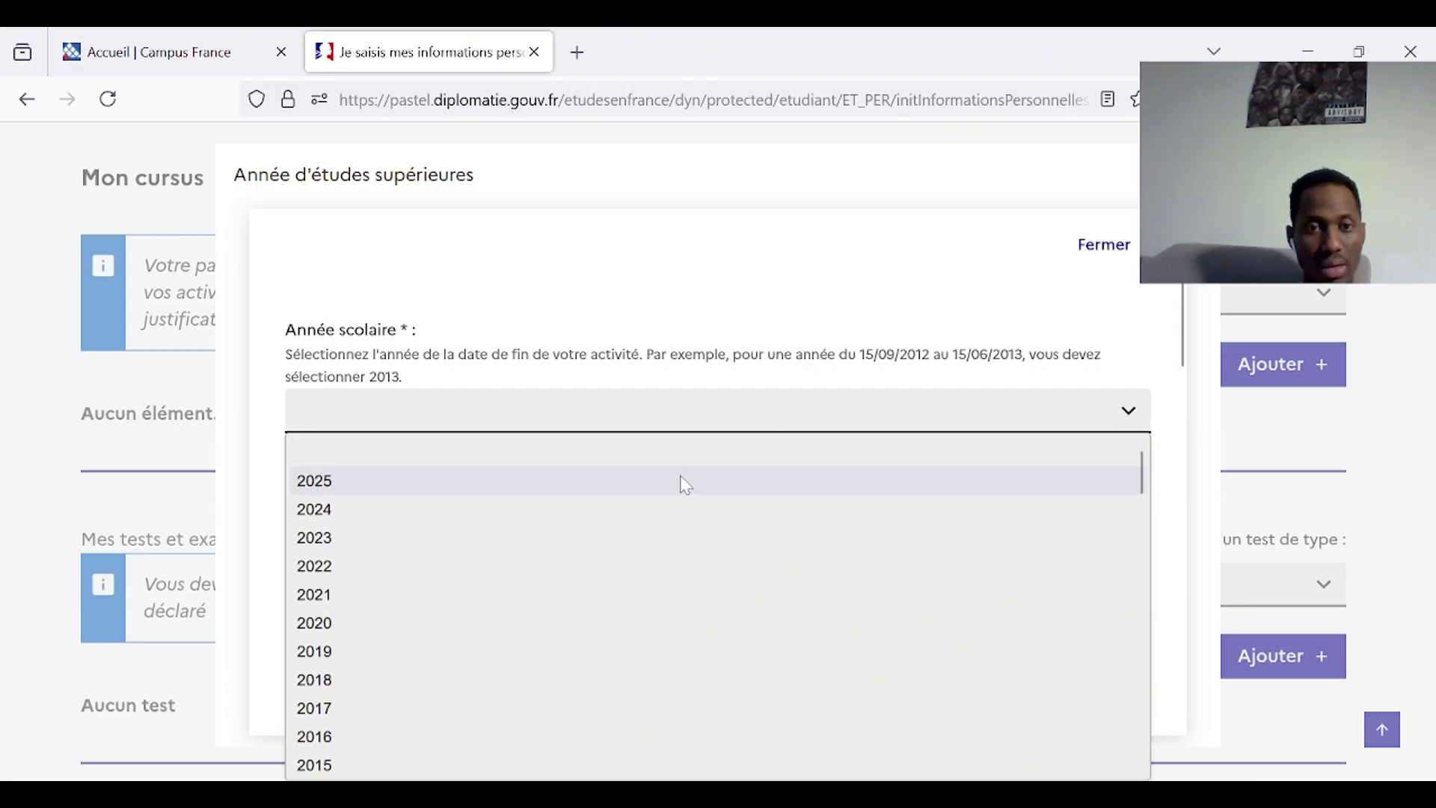
pyautogui.click(649, 526)
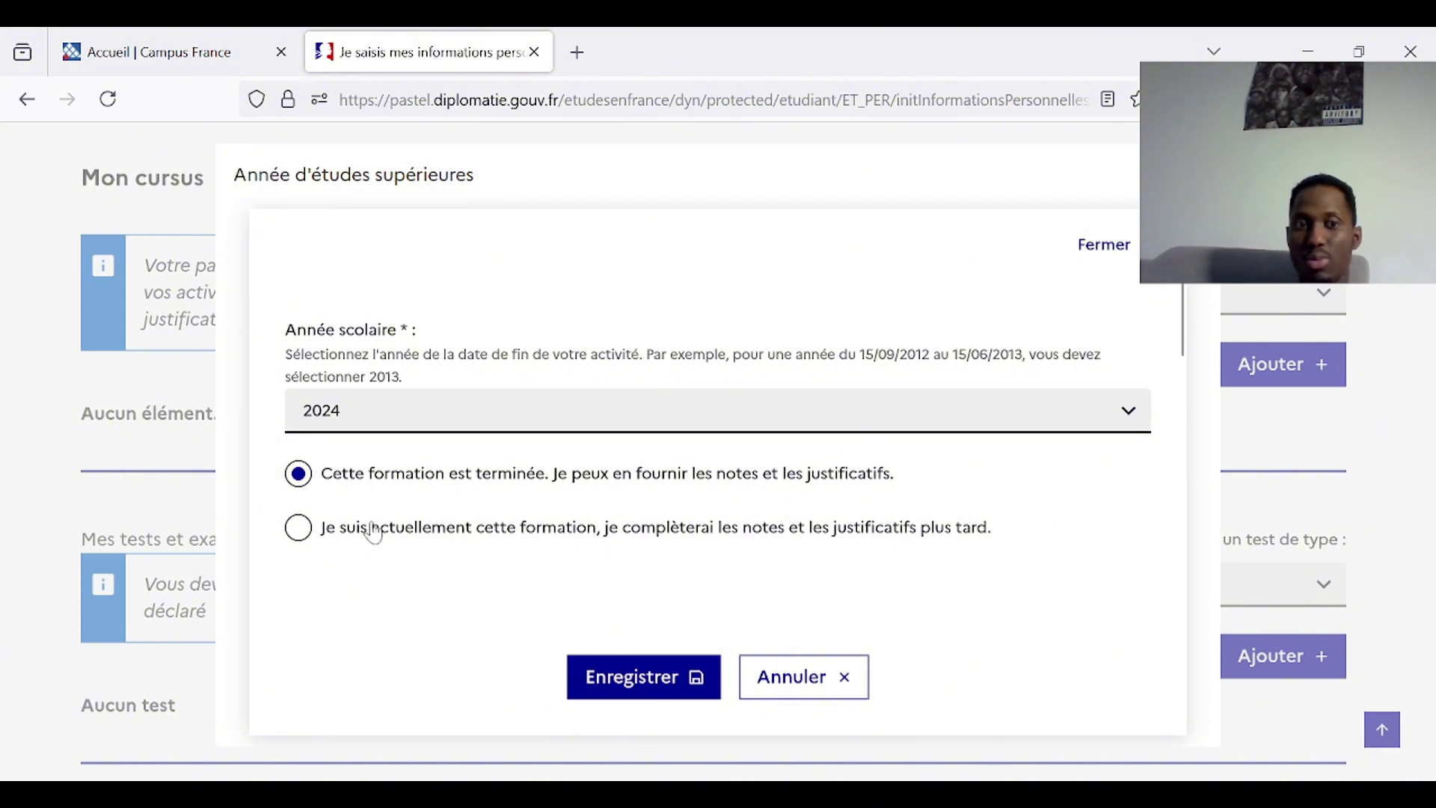
pyautogui.click(299, 530)
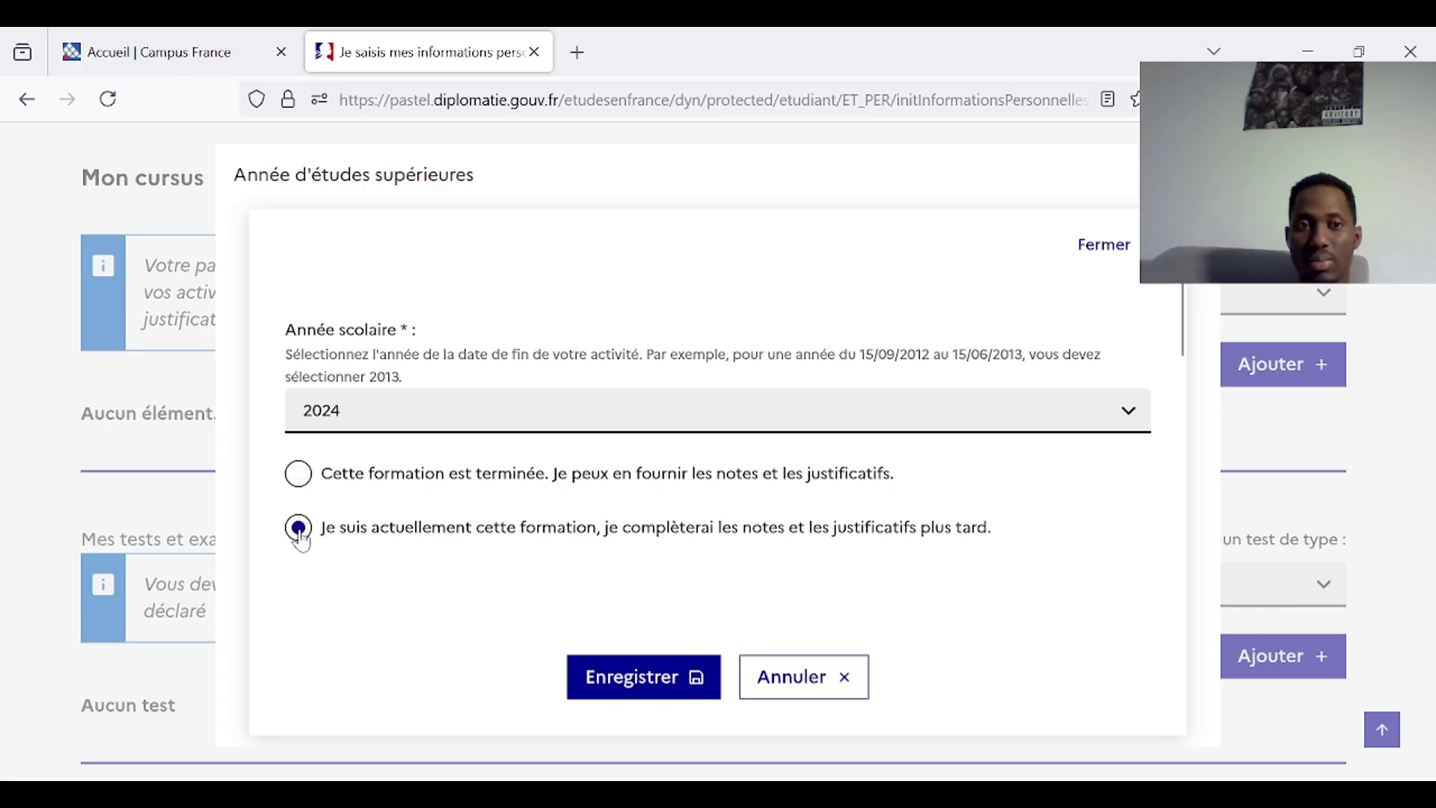
pyautogui.click(630, 678)
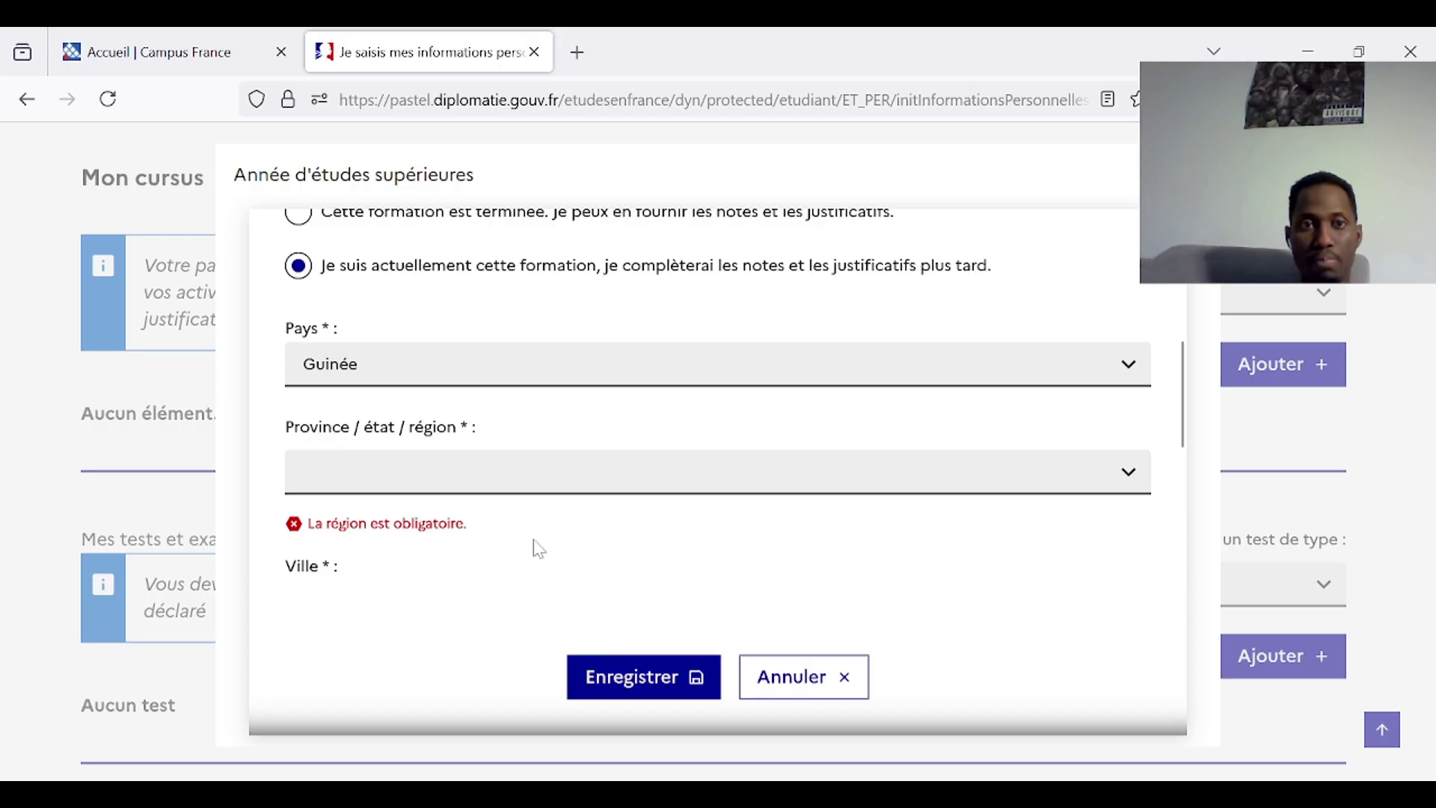
# Choose the region Conakry and the city Conakry for the higher-education year
pyautogui.click(570, 464)
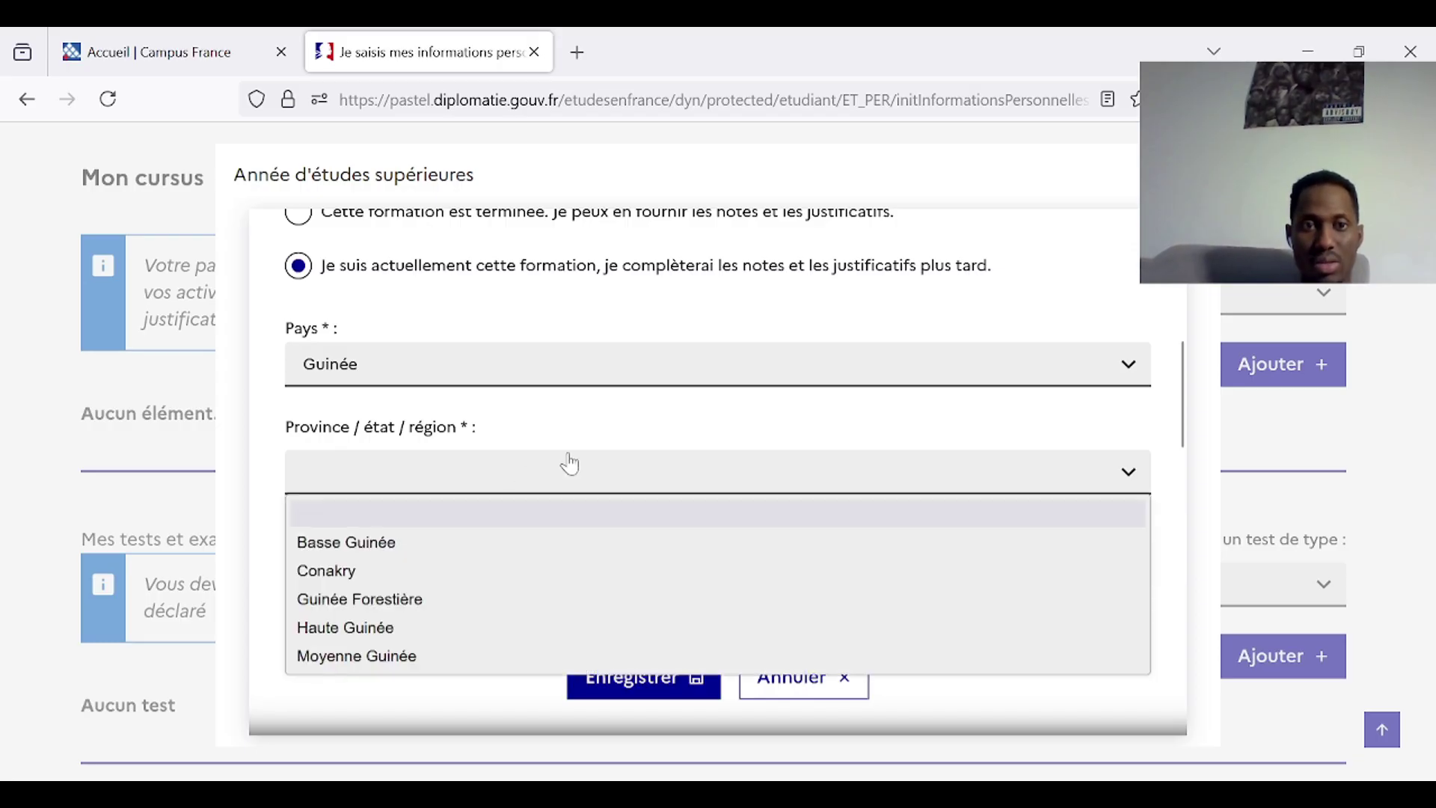
pyautogui.click(374, 569)
pyautogui.scroll(-2, 495, 576)
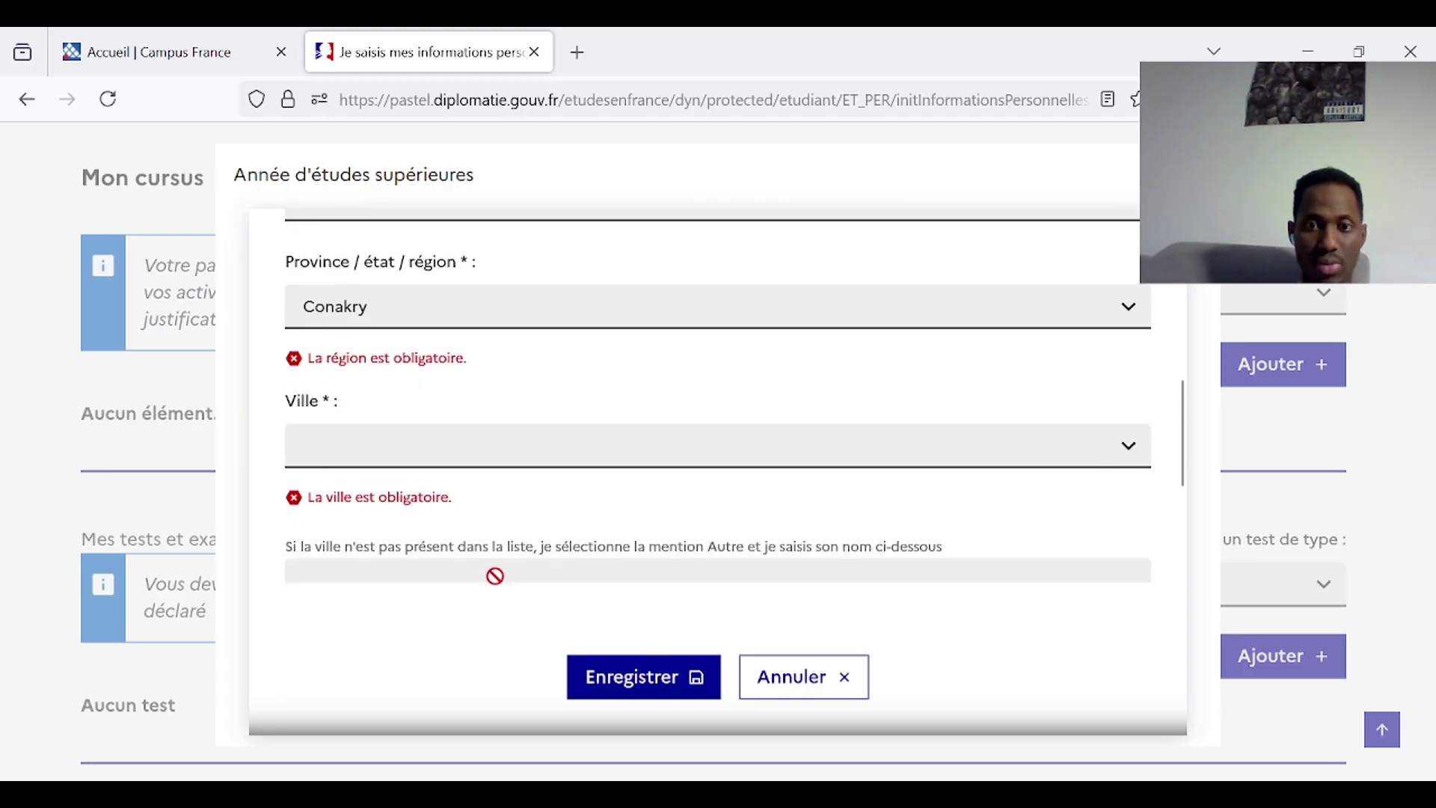
pyautogui.scroll(-1, 660, 571)
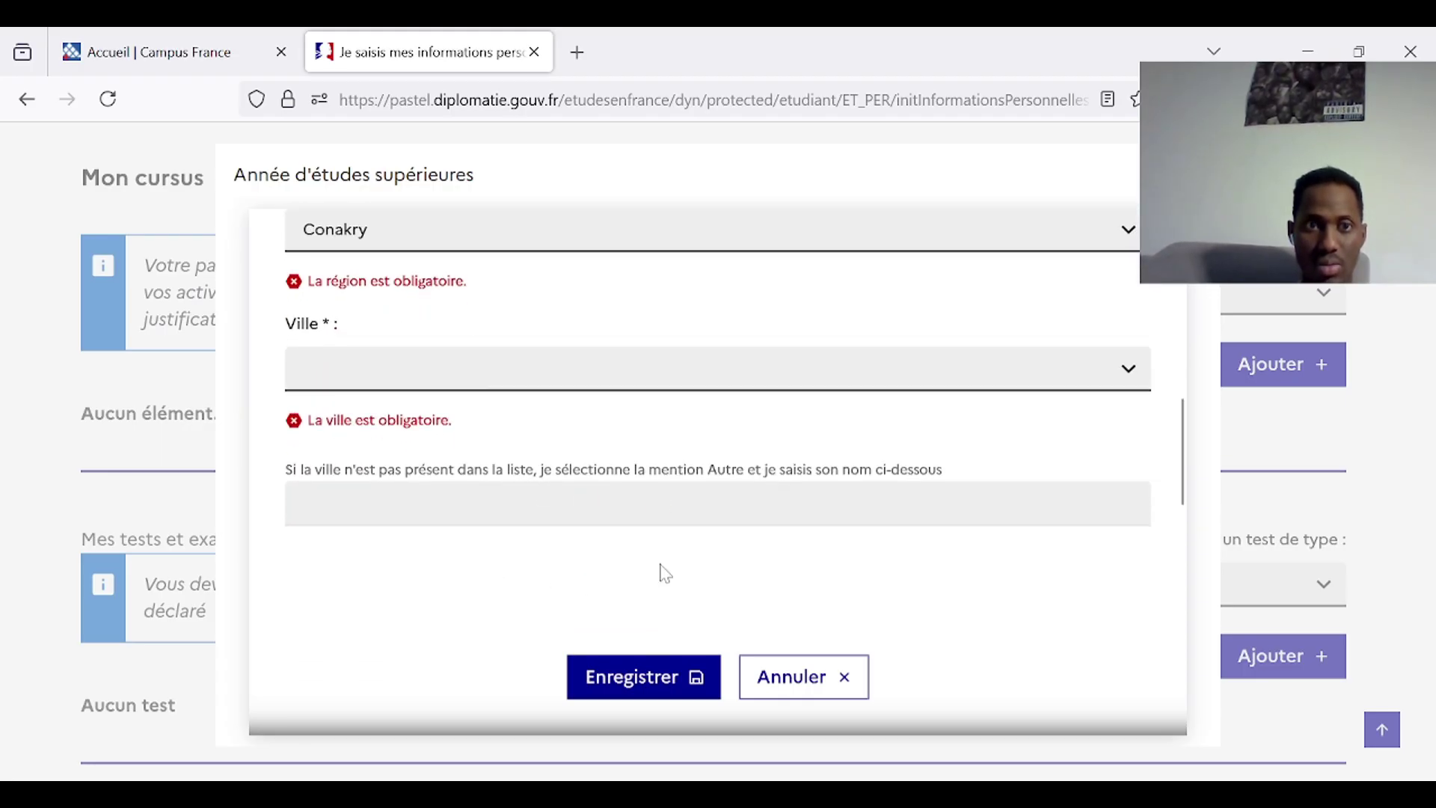
pyautogui.scroll(1, 665, 573)
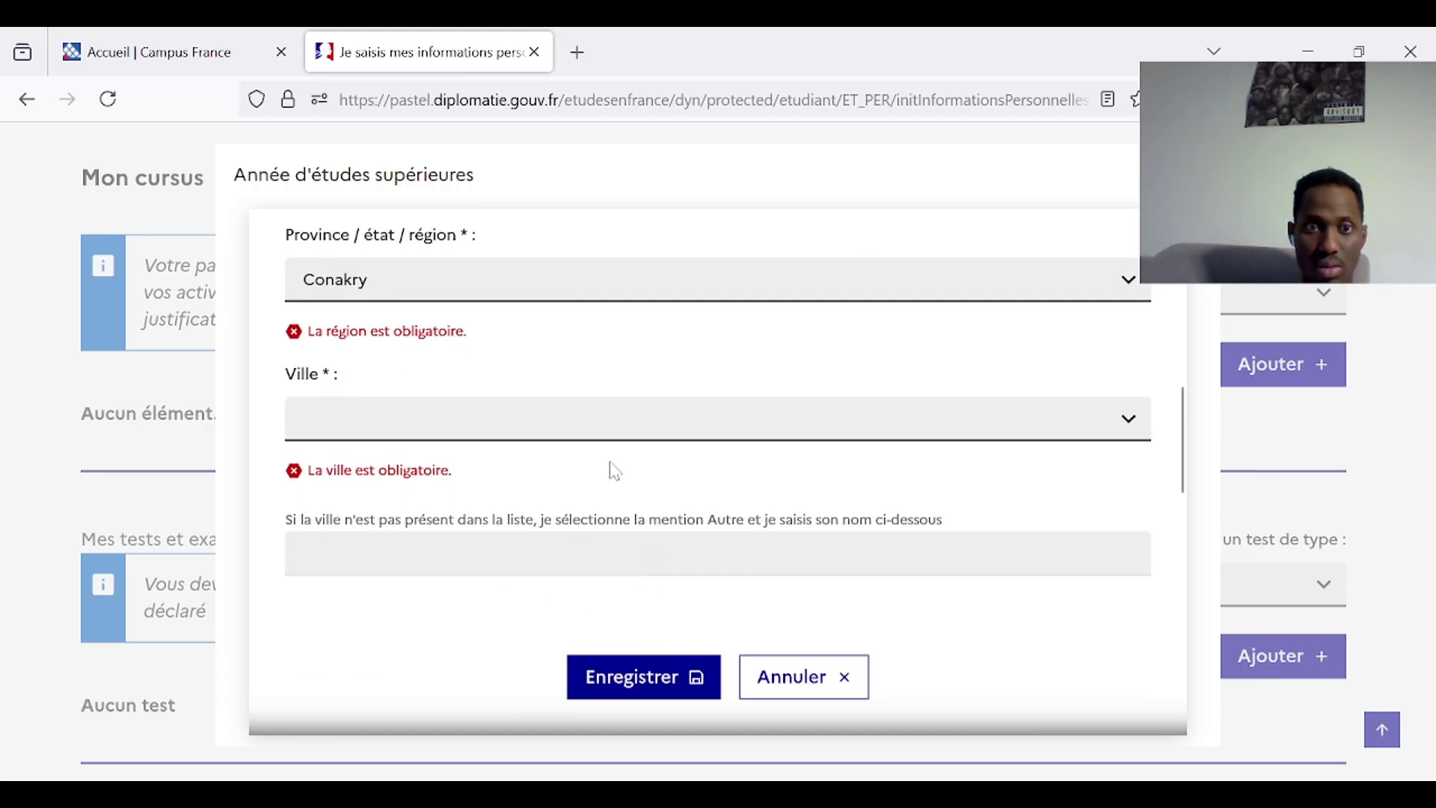
pyautogui.click(613, 437)
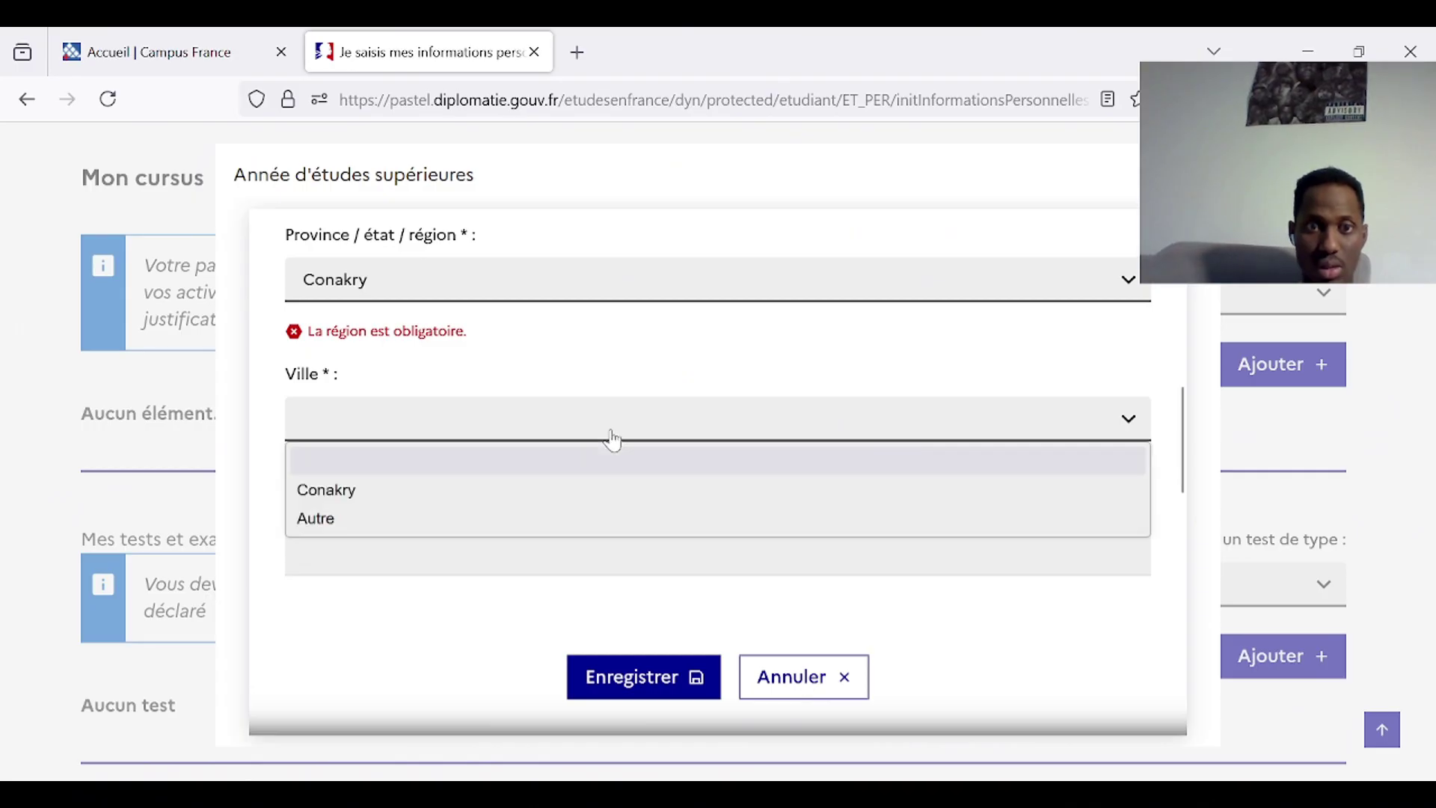
pyautogui.click(545, 487)
pyautogui.scroll(-3, 557, 476)
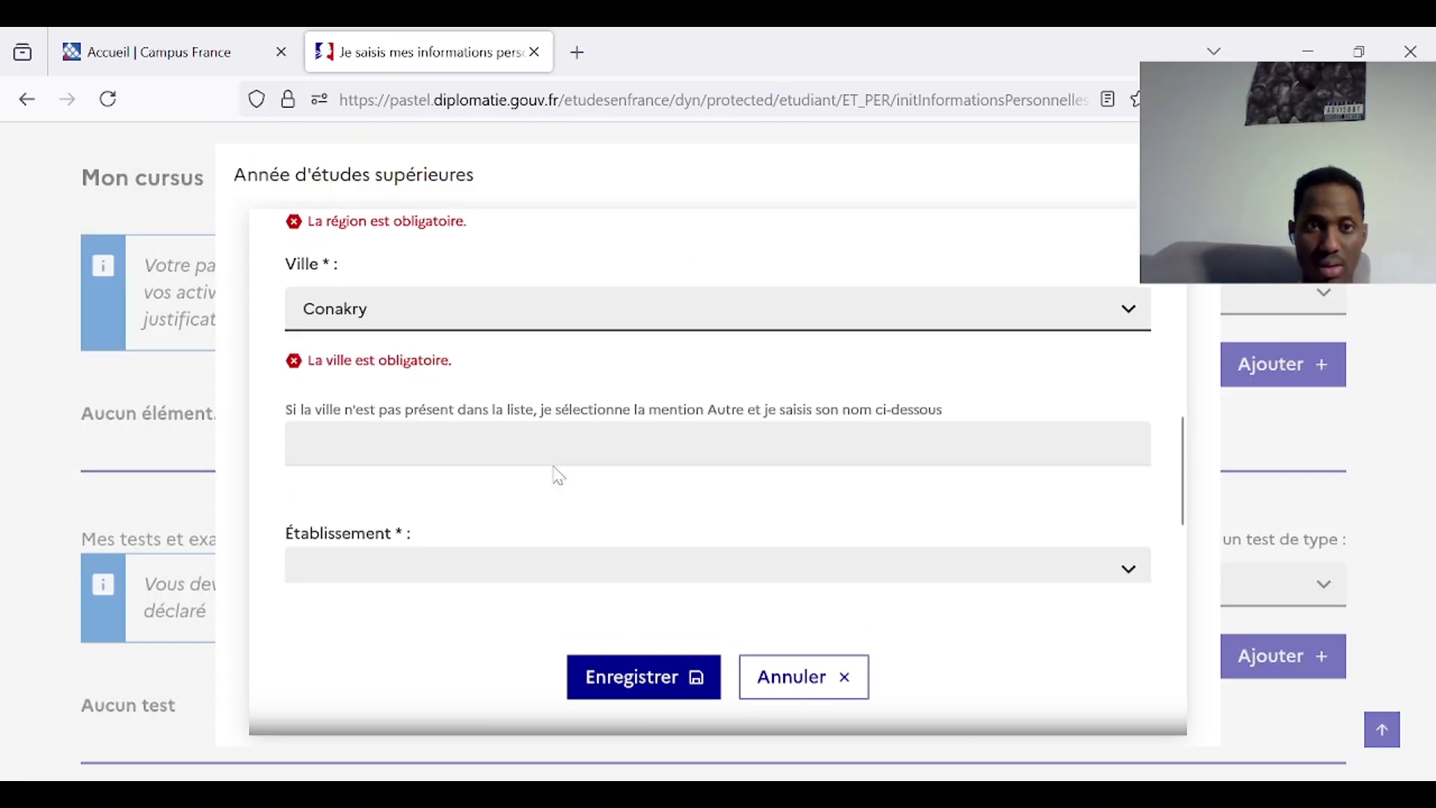
pyautogui.scroll(-3, 620, 466)
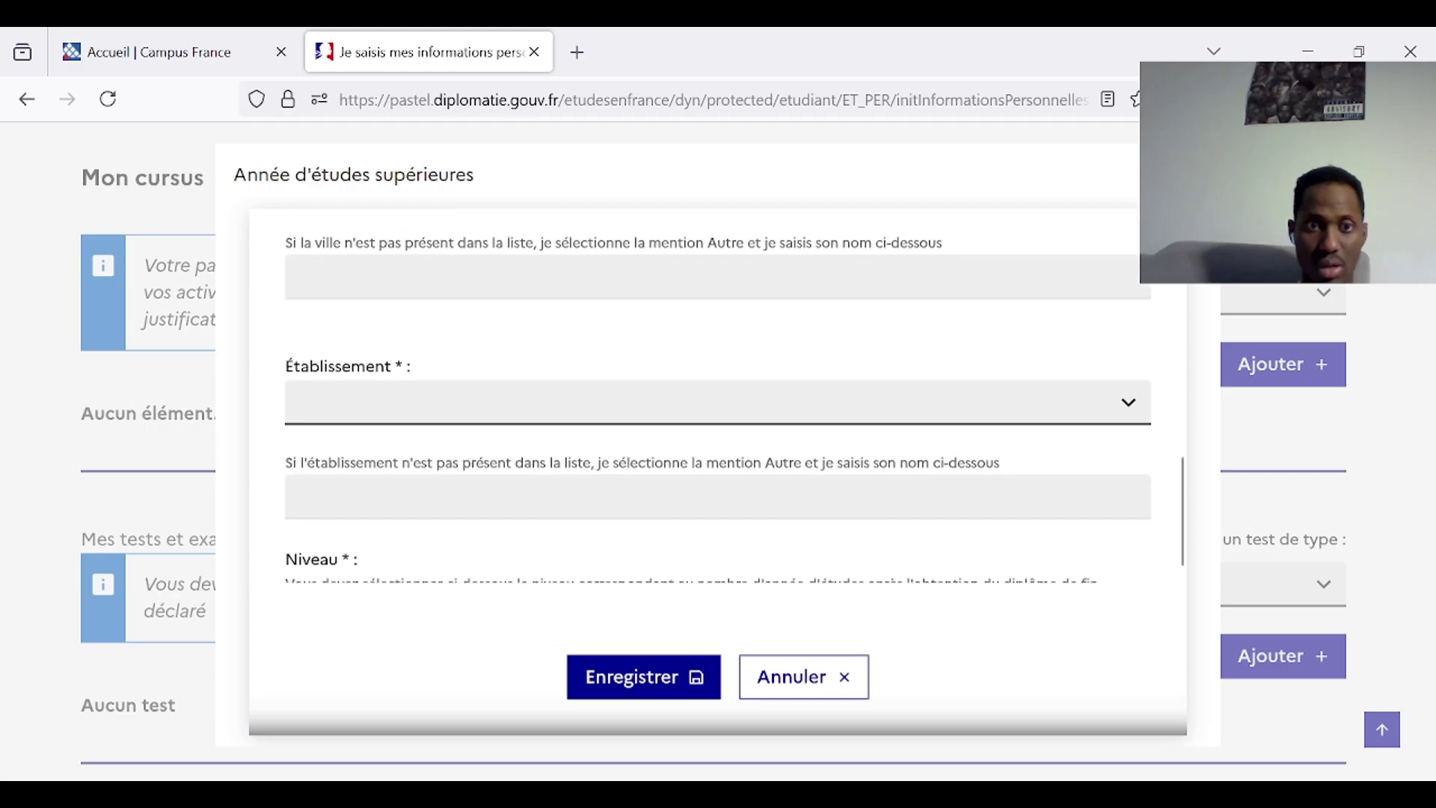
# Select Institut Polytechnique IP UGAN (Gamal) as the établissement and Bac +1 as the niveau for the higher-education year
pyautogui.click(668, 420)
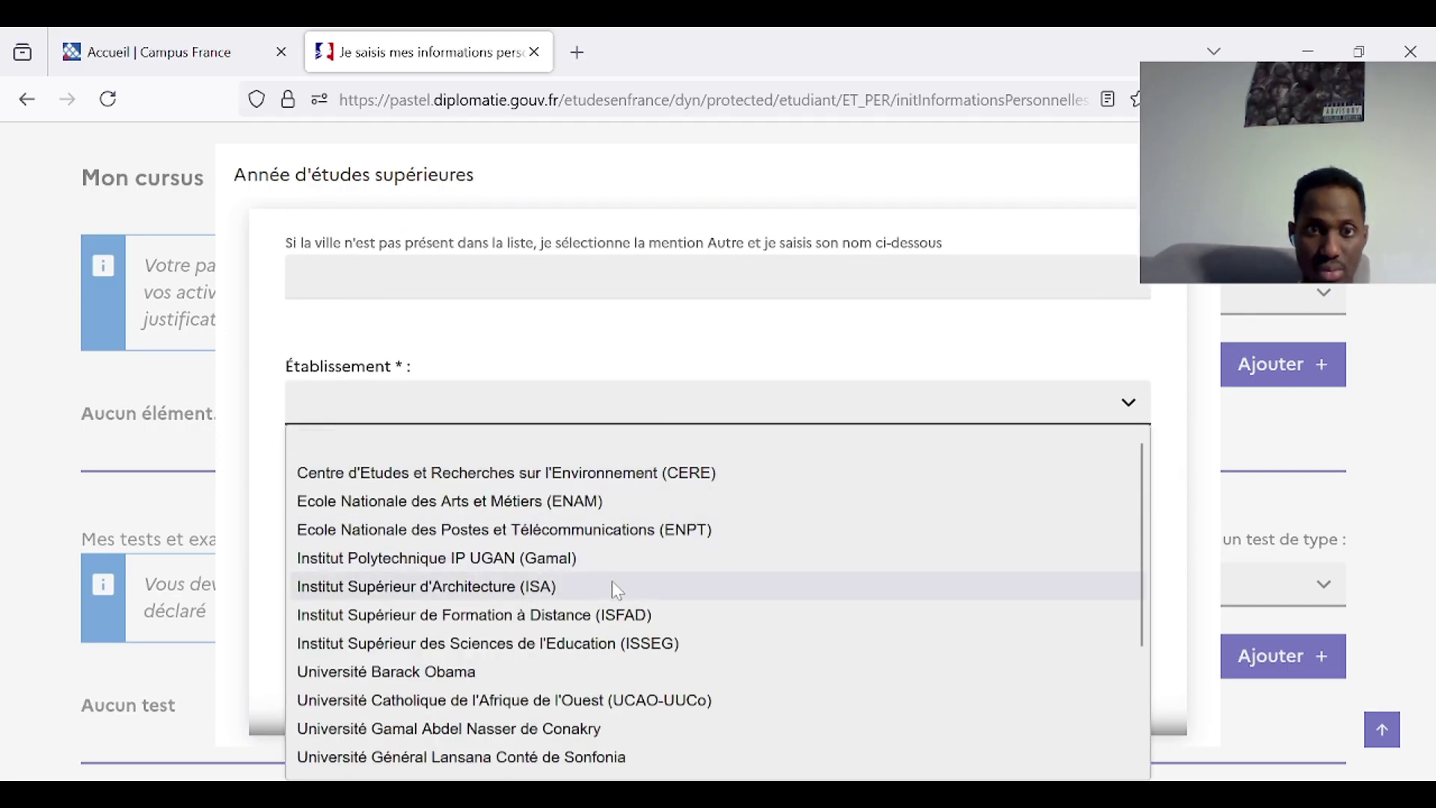
pyautogui.scroll(-1, 612, 591)
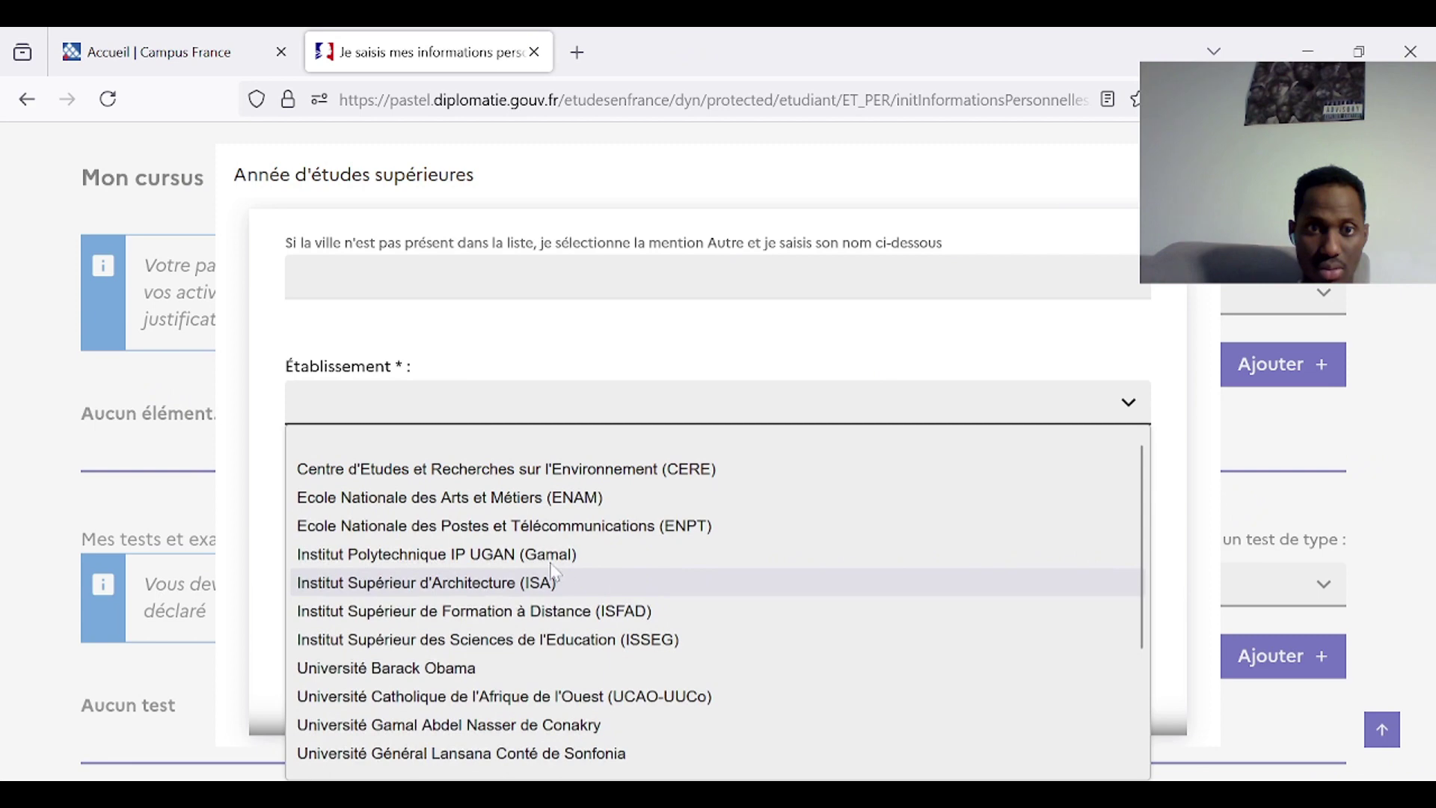
pyautogui.click(487, 561)
pyautogui.scroll(-4, 625, 501)
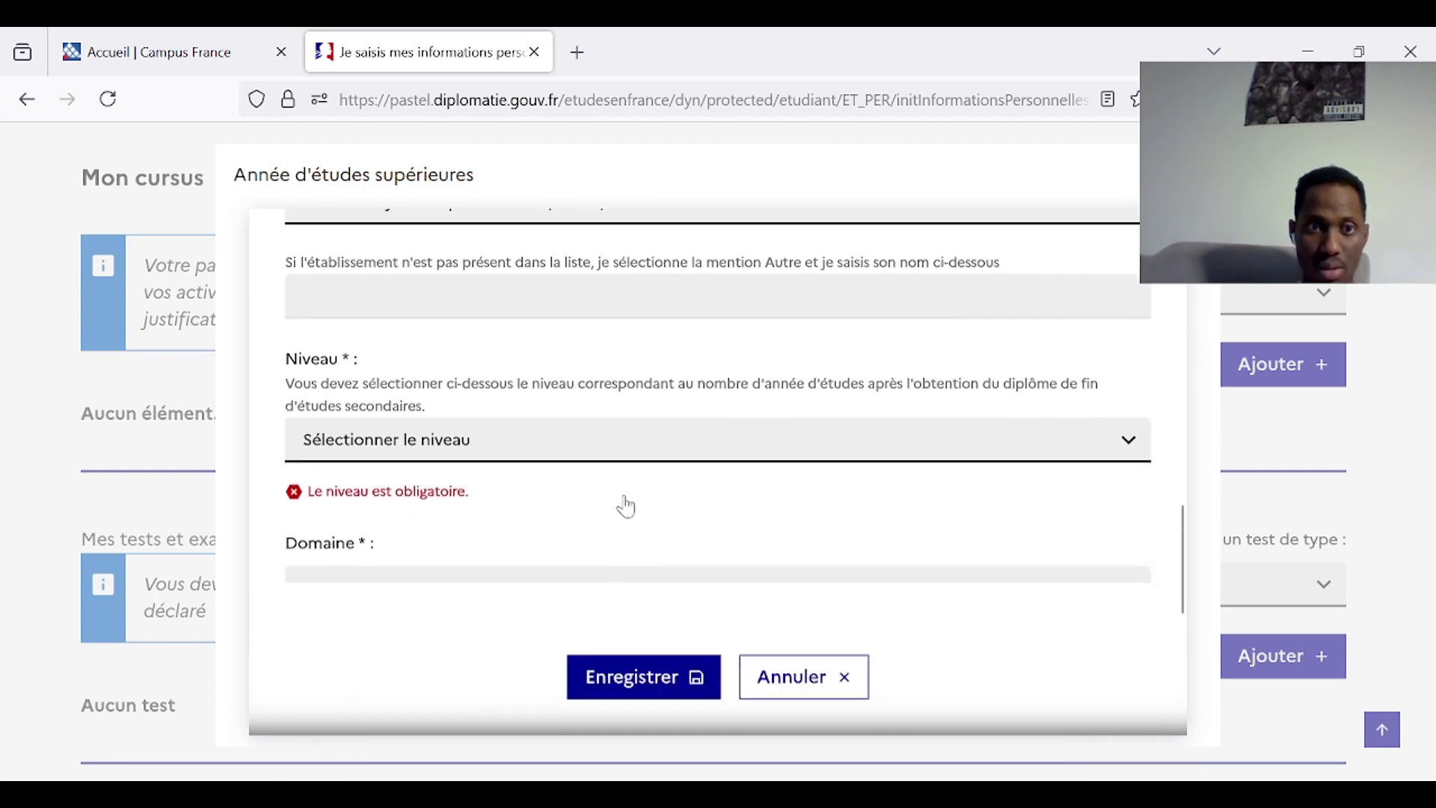
pyautogui.click(688, 456)
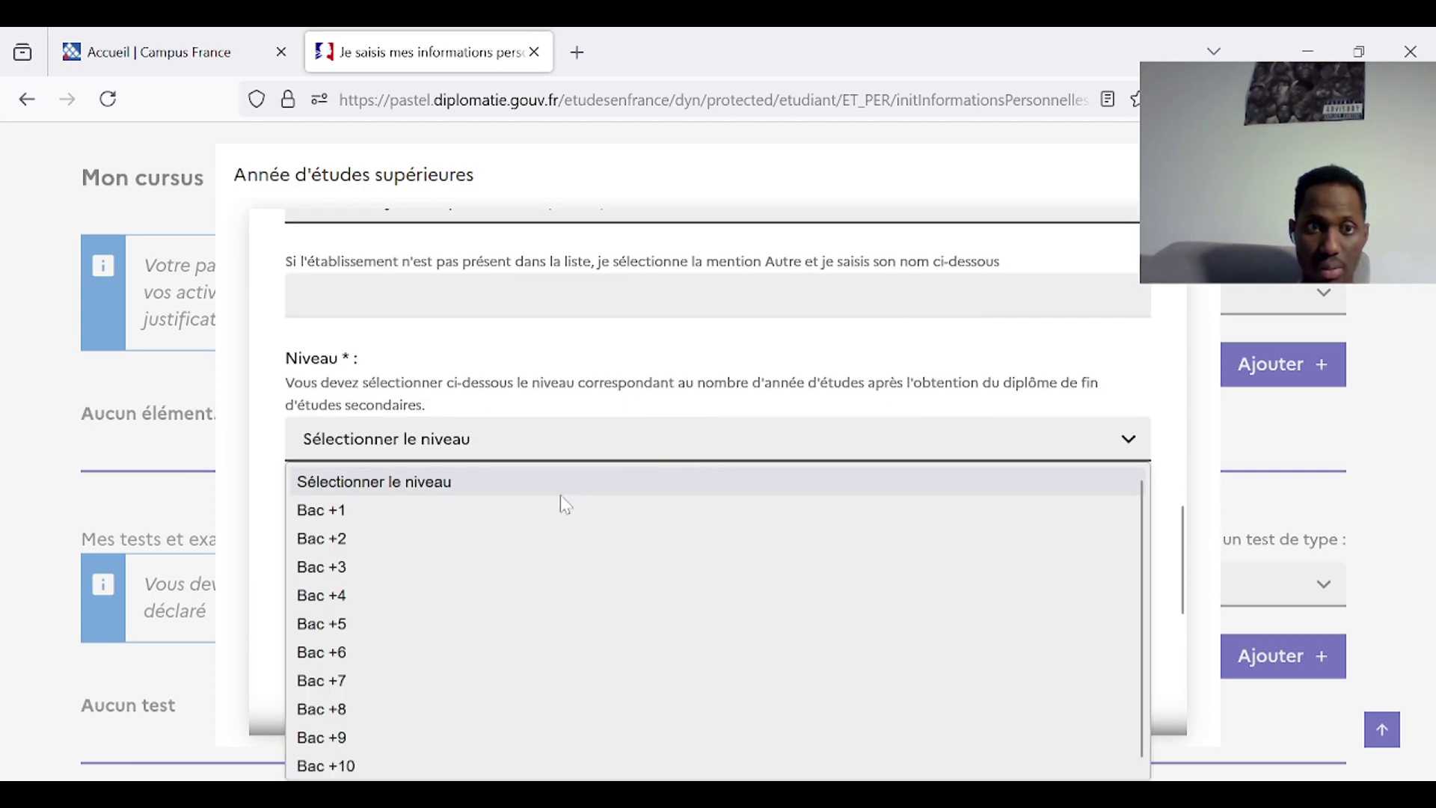
pyautogui.click(469, 512)
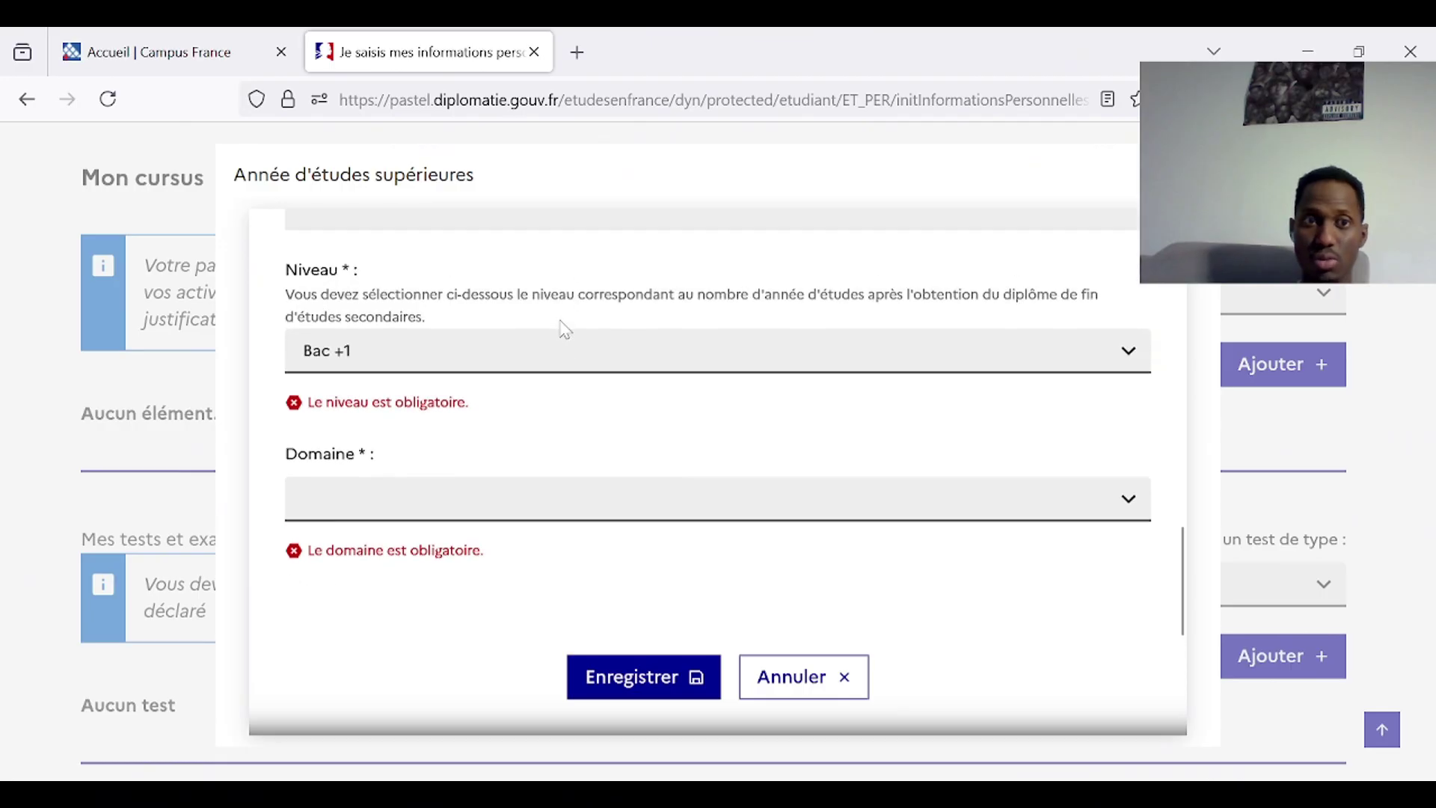
# Choose Informatique as the domaine of the higher-education year
pyautogui.scroll(1, 565, 329)
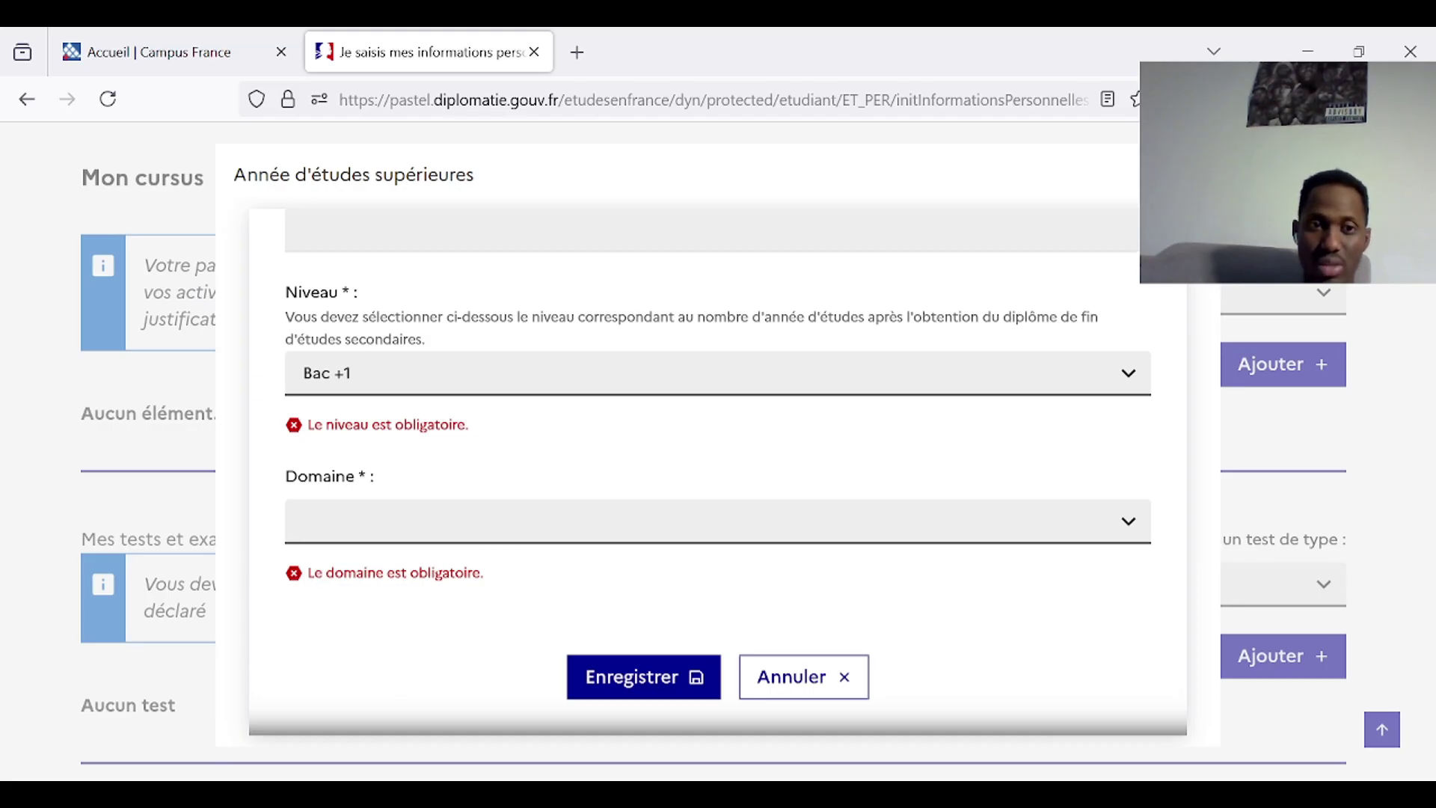
pyautogui.click(680, 540)
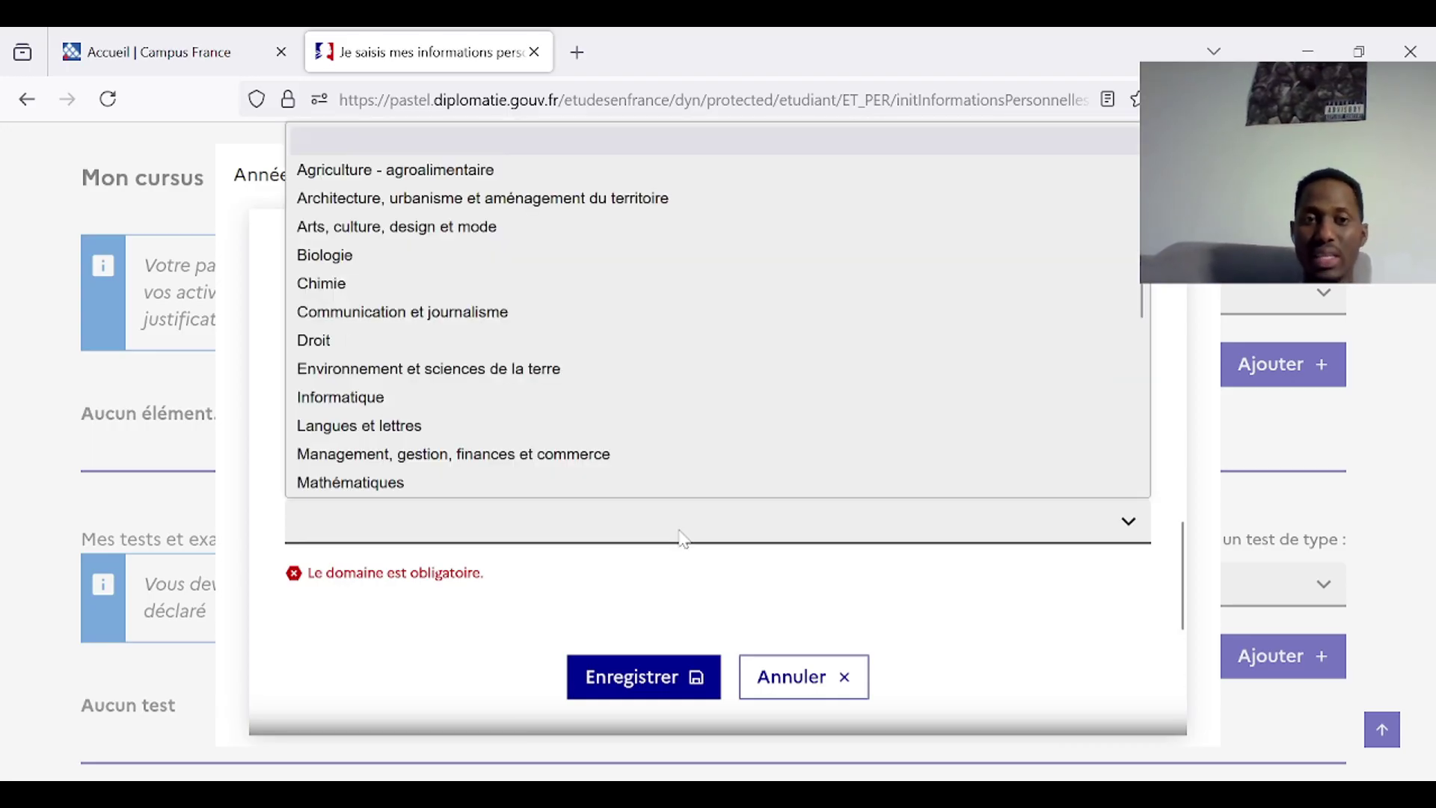
pyautogui.press('i')
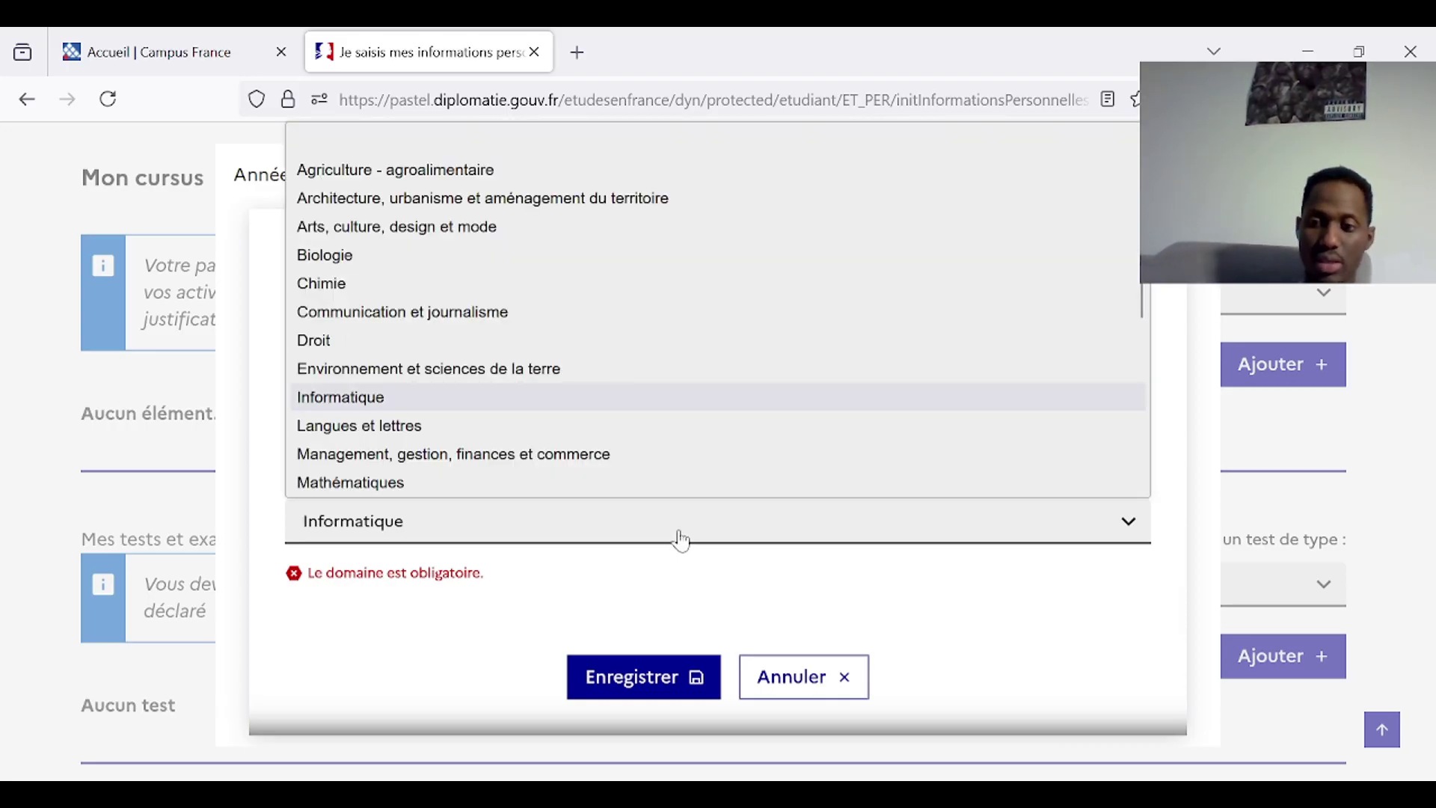
pyautogui.click(682, 539)
# Enter a moyenne of 13 and save the higher-education year
pyautogui.scroll(-3, 682, 539)
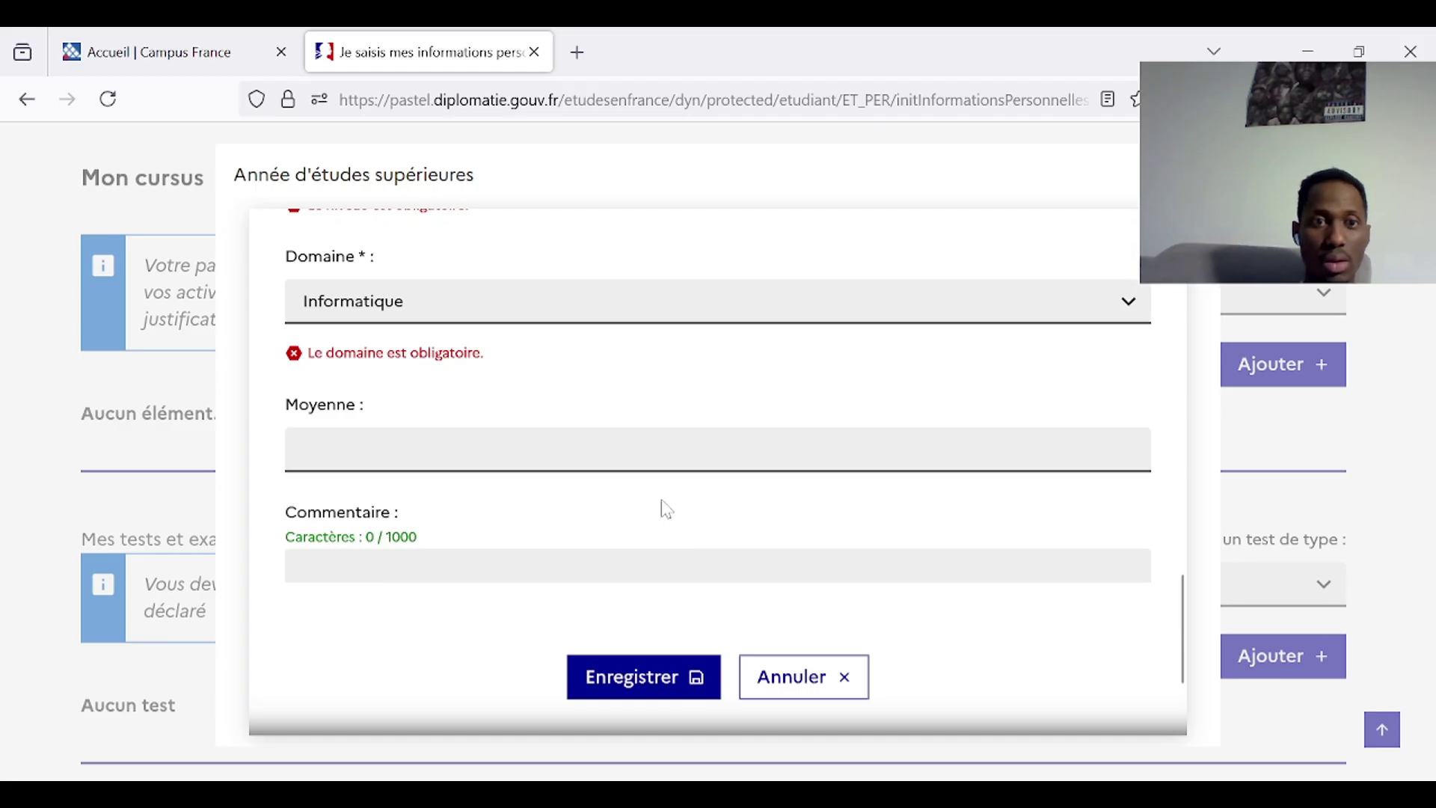
pyautogui.click(304, 449)
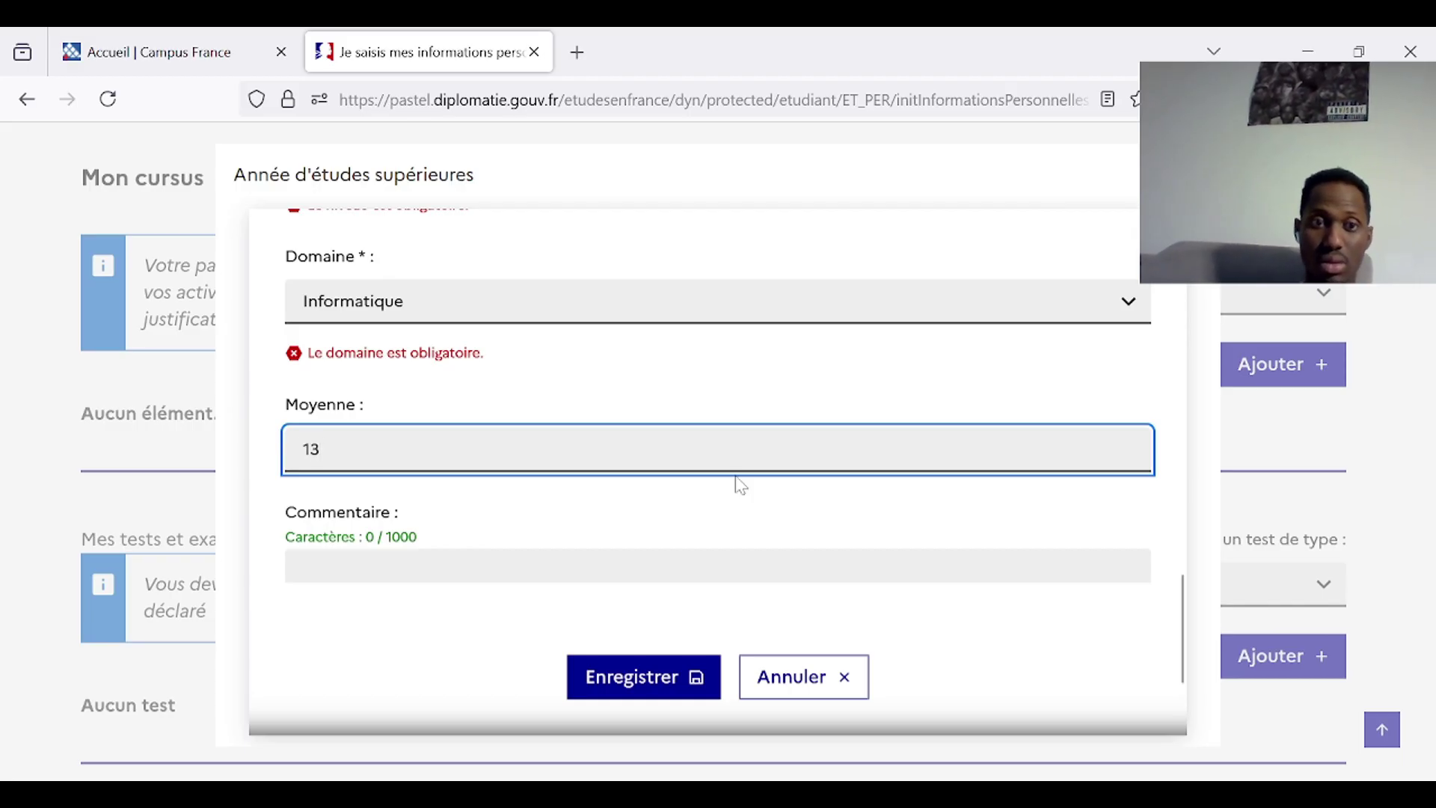
pyautogui.scroll(-2, 734, 479)
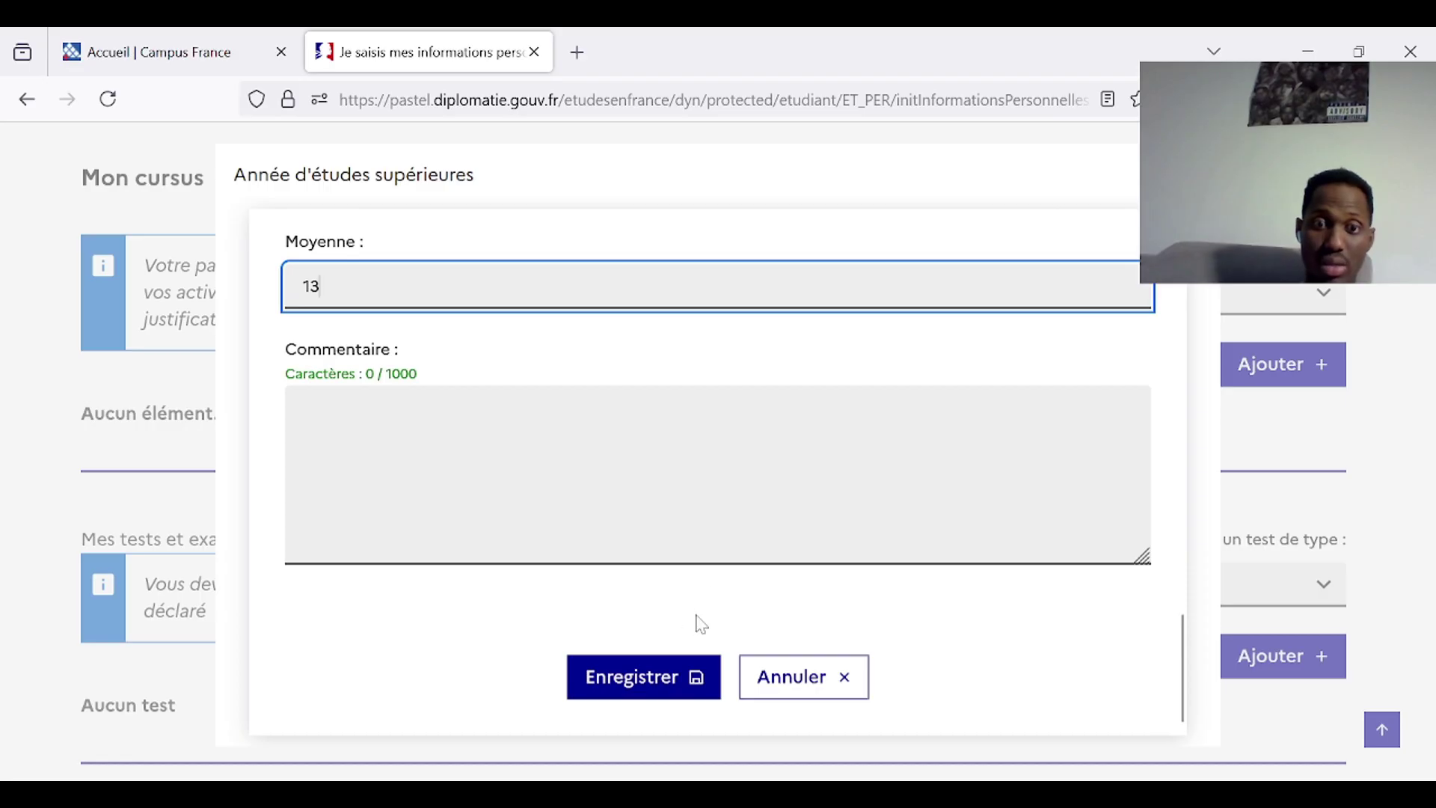
pyautogui.click(639, 677)
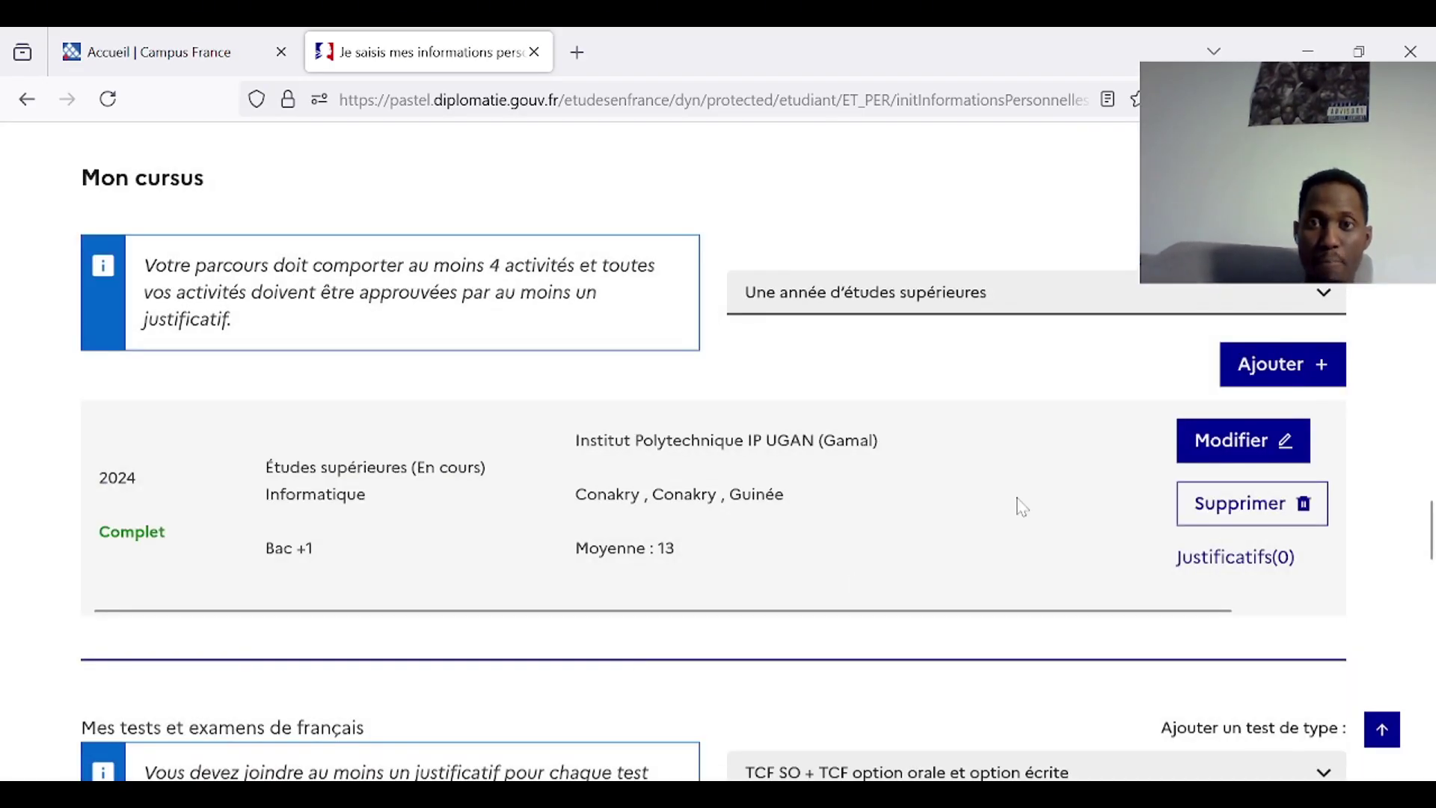
# Start a new Mon cursus entry of type "Un bac ou équivalent" and set its Année scolaire to 2023
pyautogui.click(1255, 374)
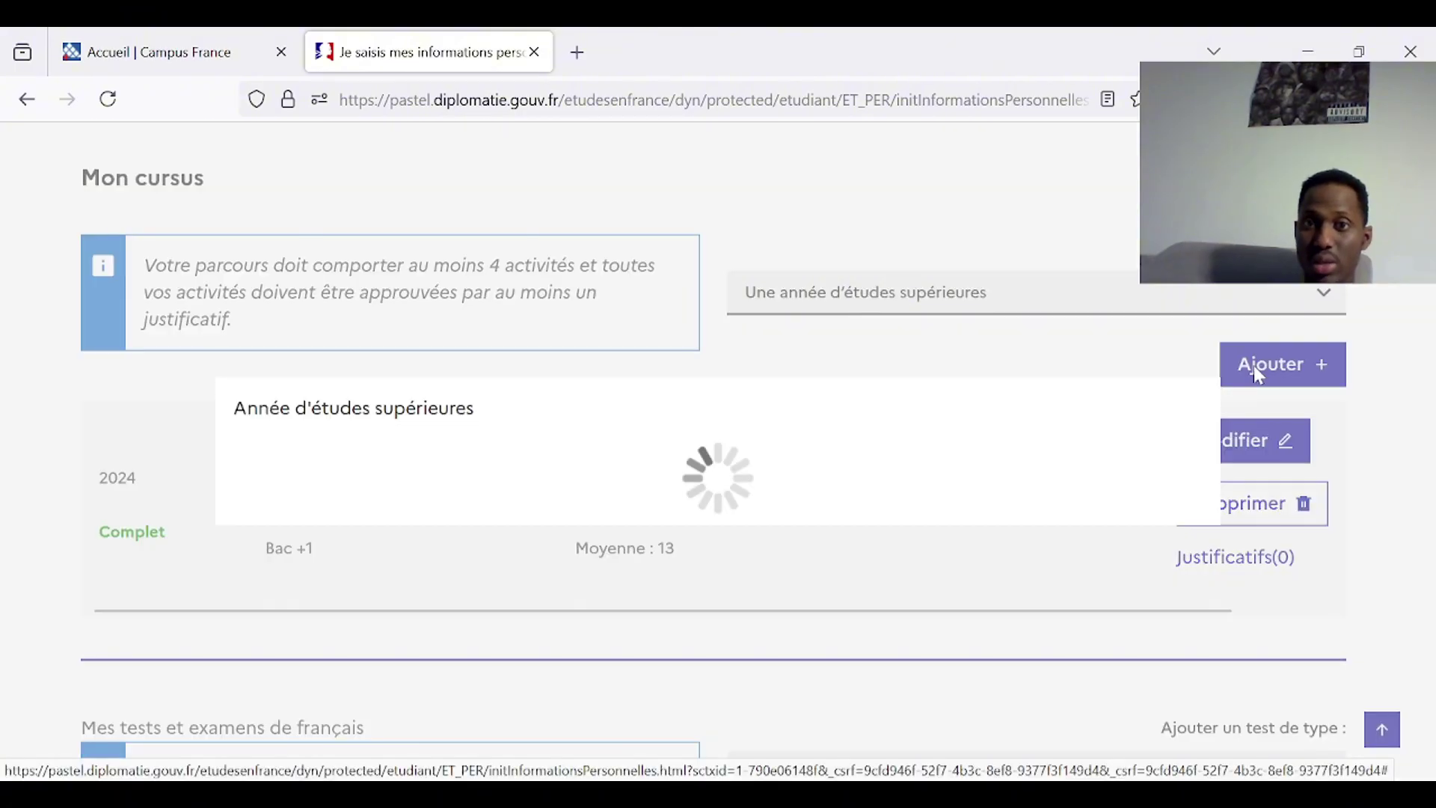
pyautogui.press('Escape')
pyautogui.click(861, 291)
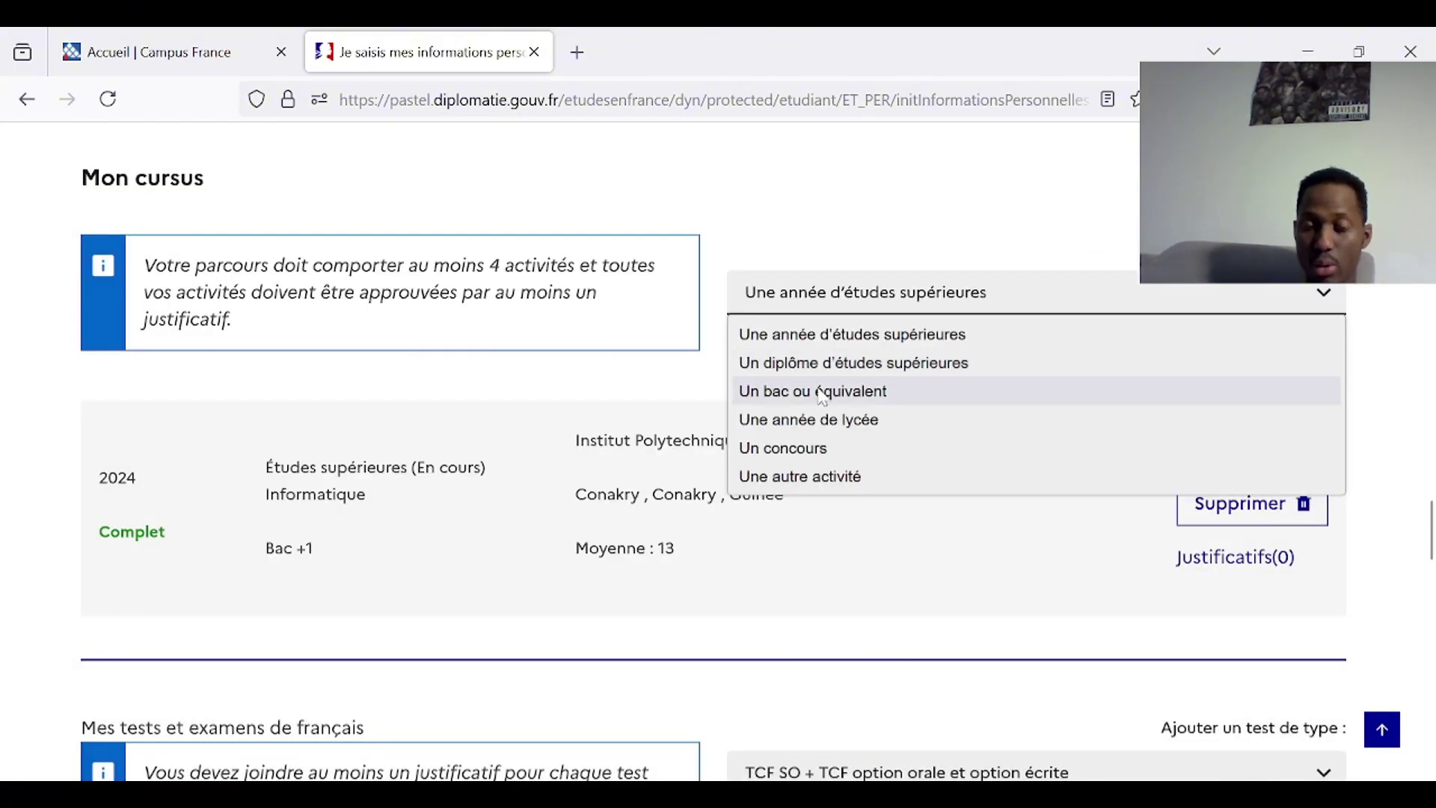
pyautogui.click(921, 392)
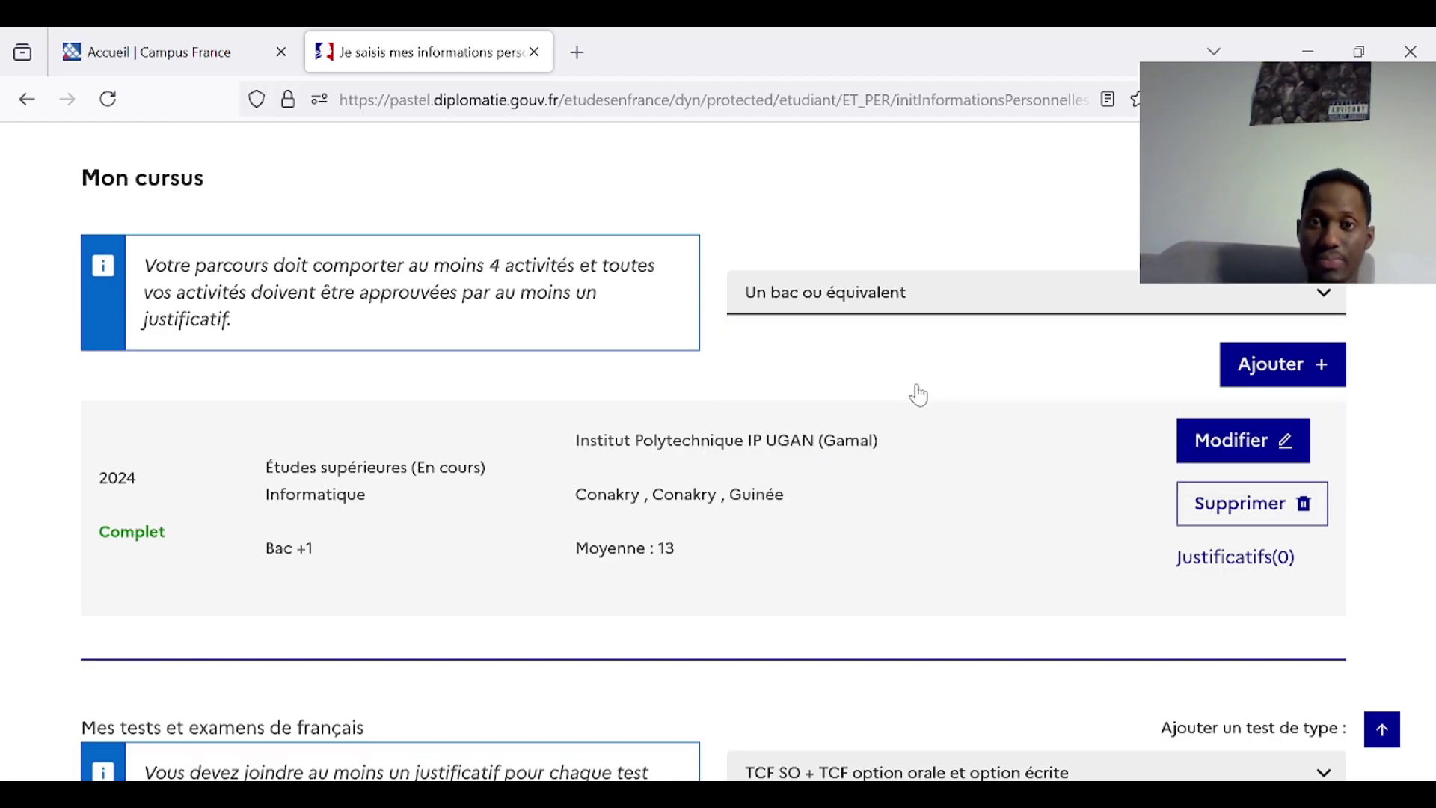
pyautogui.click(1276, 378)
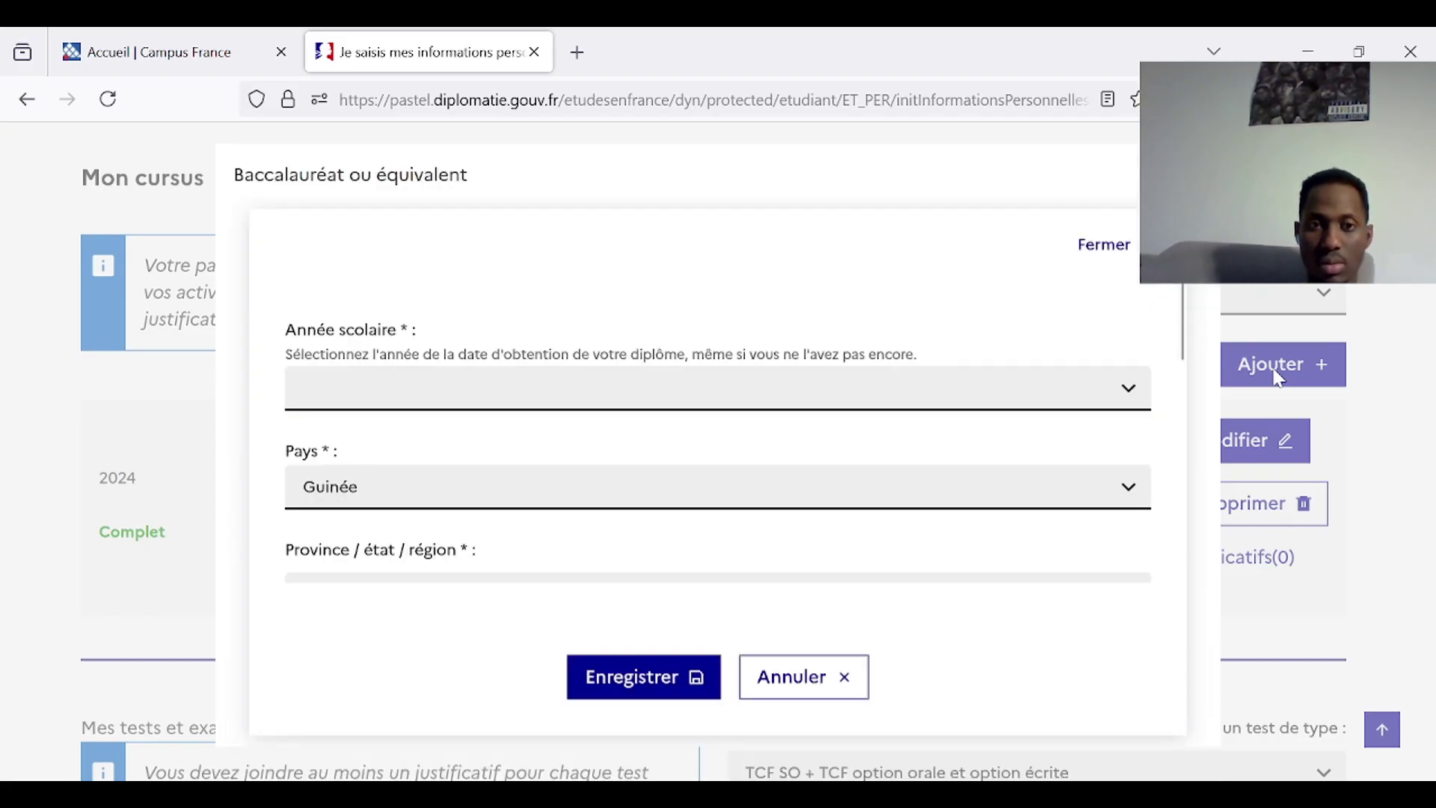
pyautogui.click(812, 389)
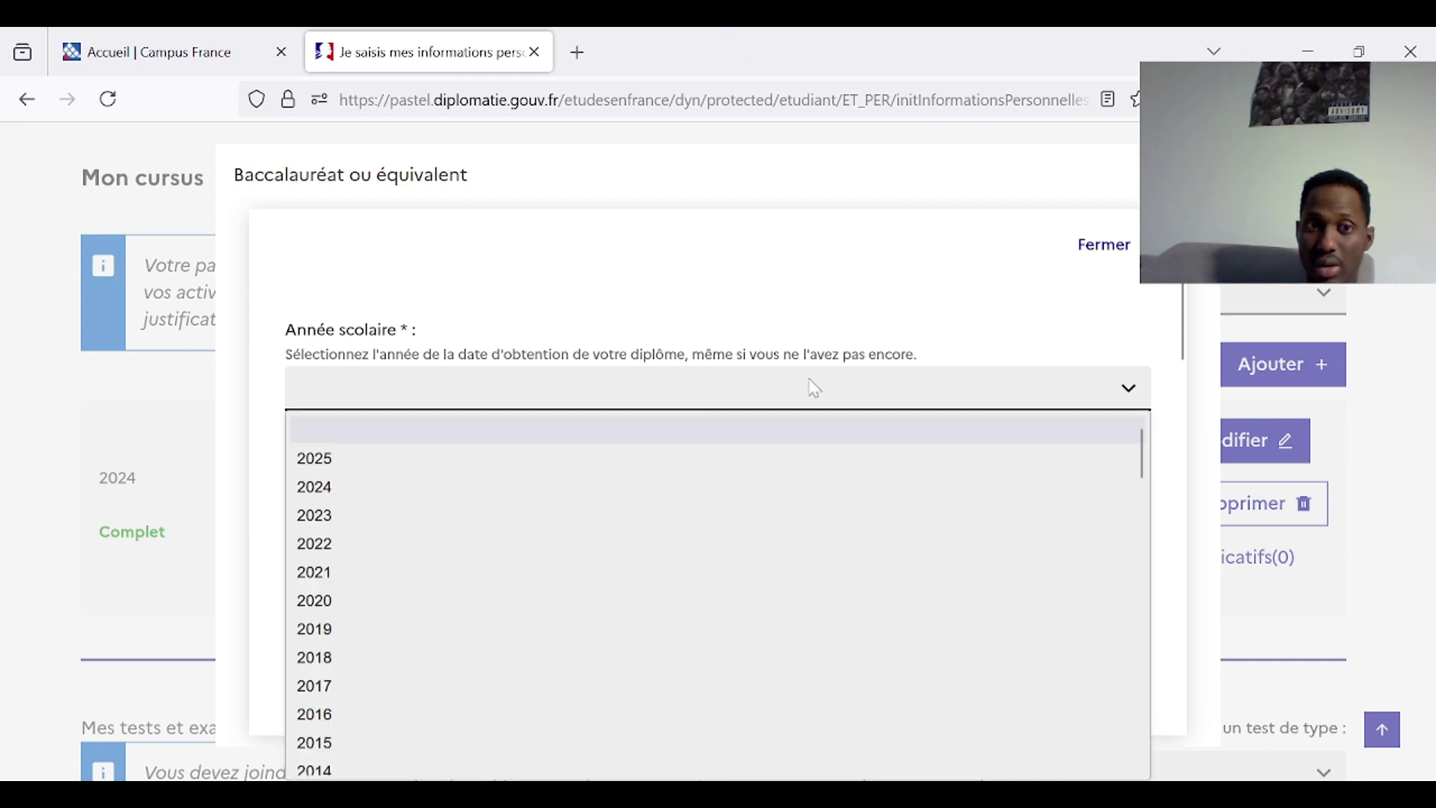
pyautogui.click(402, 516)
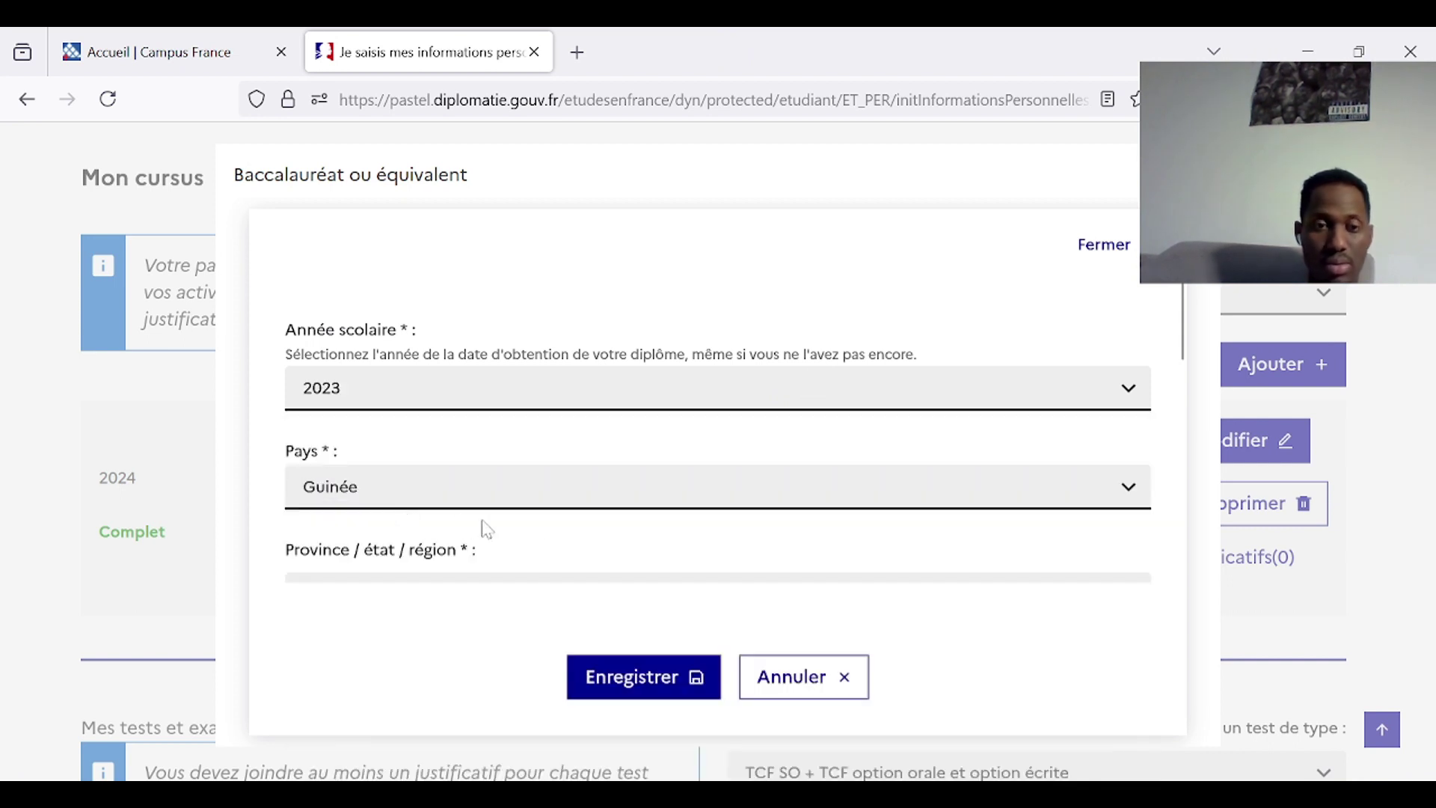
# Select Lycée Yacine Diallo as the établissement of the baccalauréat entry
pyautogui.scroll(-4, 640, 522)
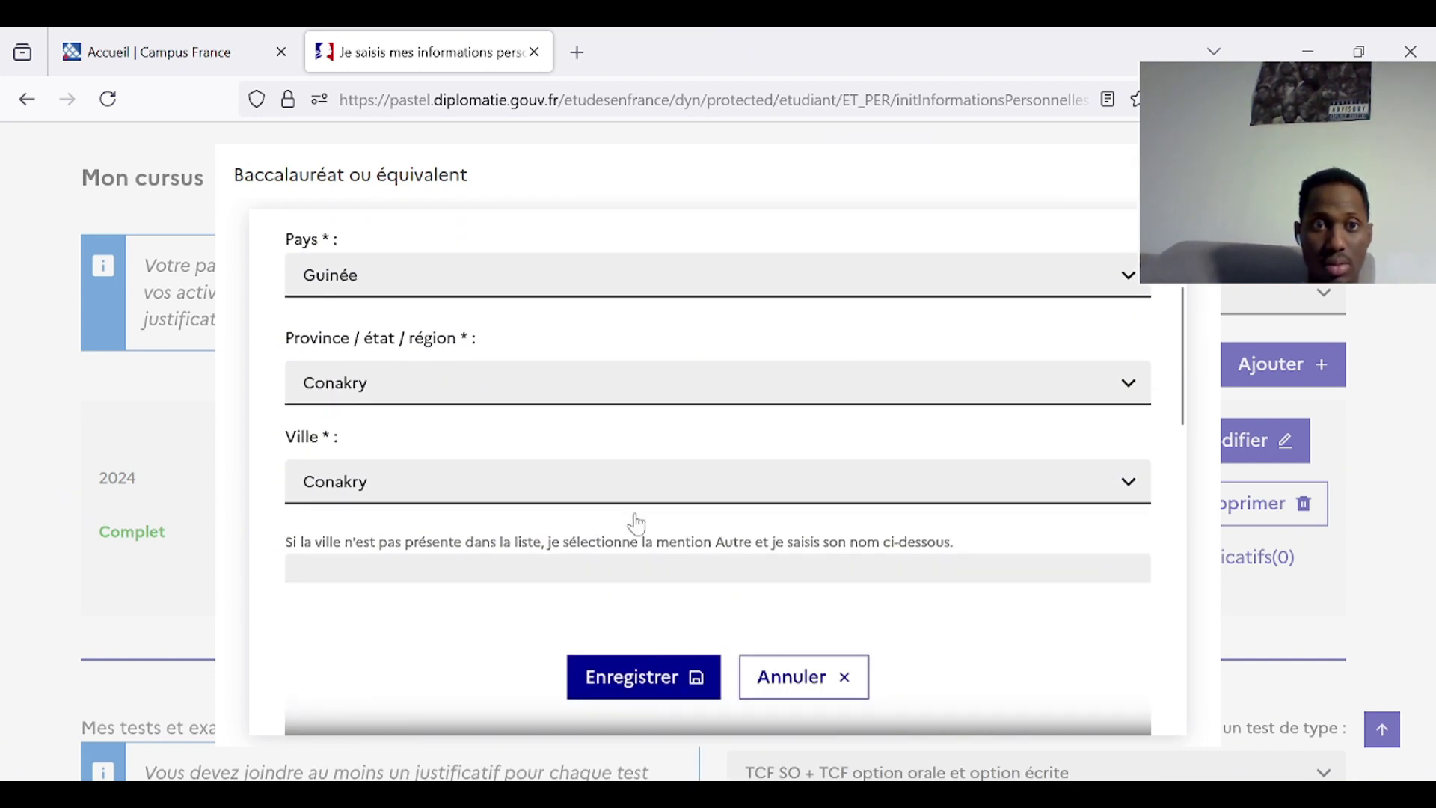
pyautogui.scroll(-3, 637, 521)
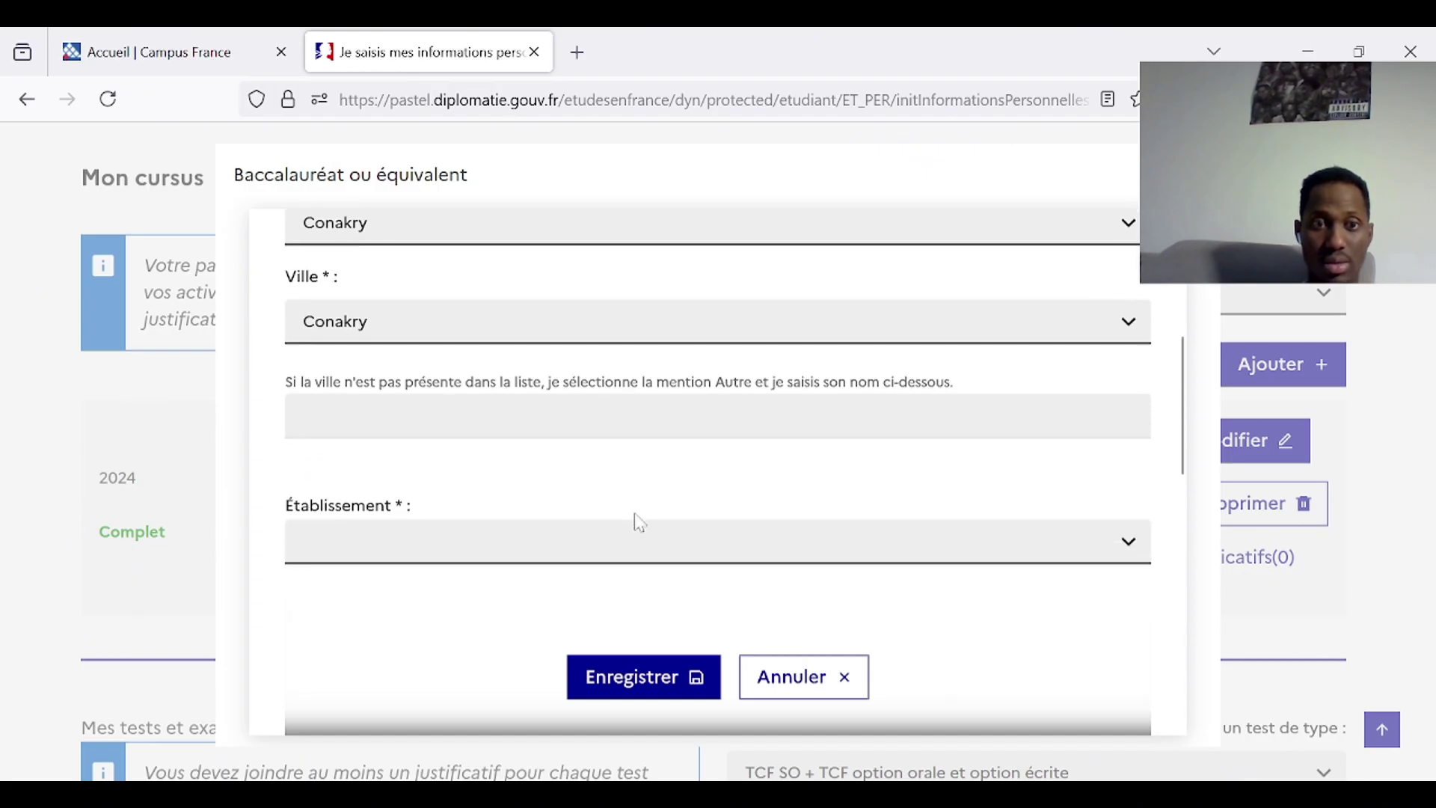
pyautogui.click(810, 445)
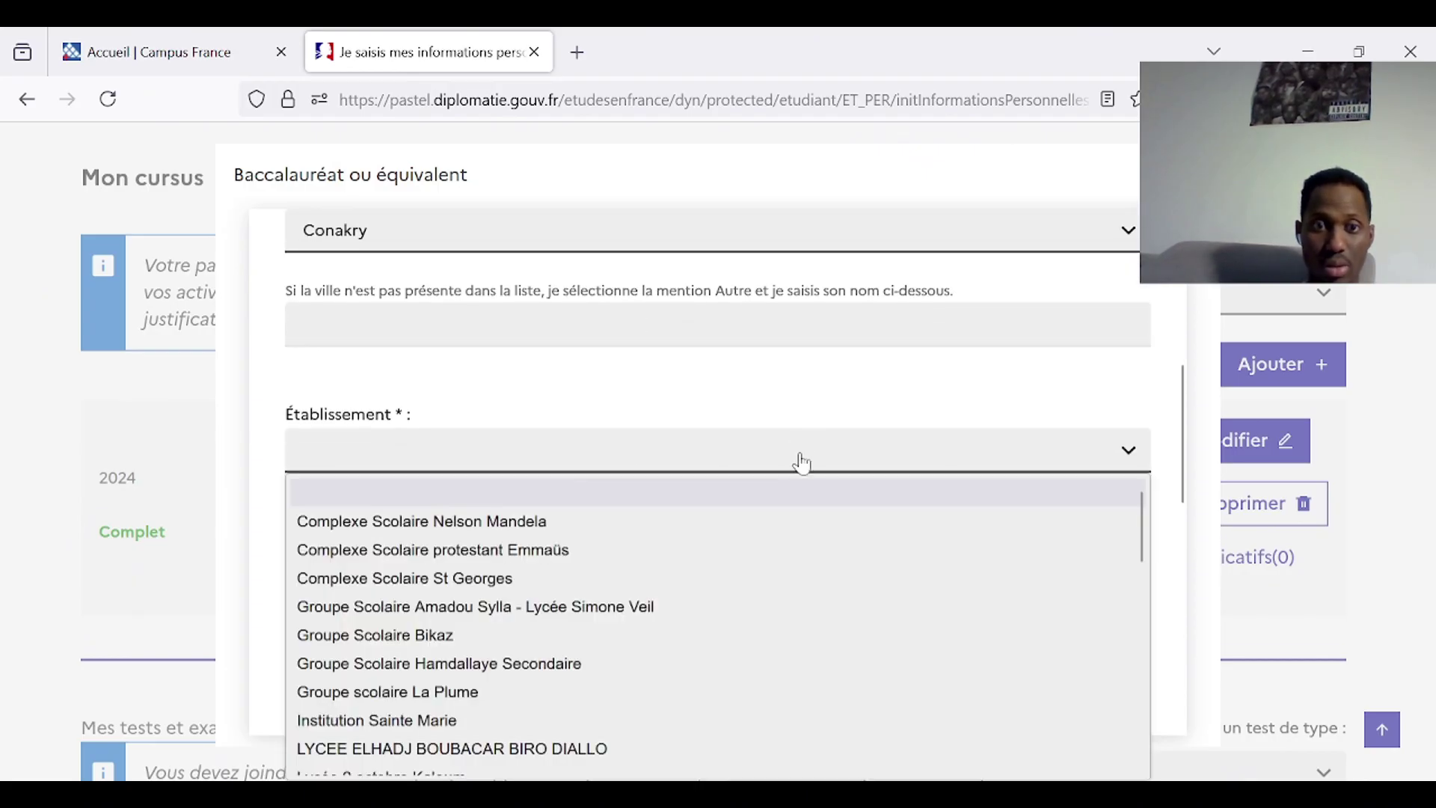
pyautogui.press('End')
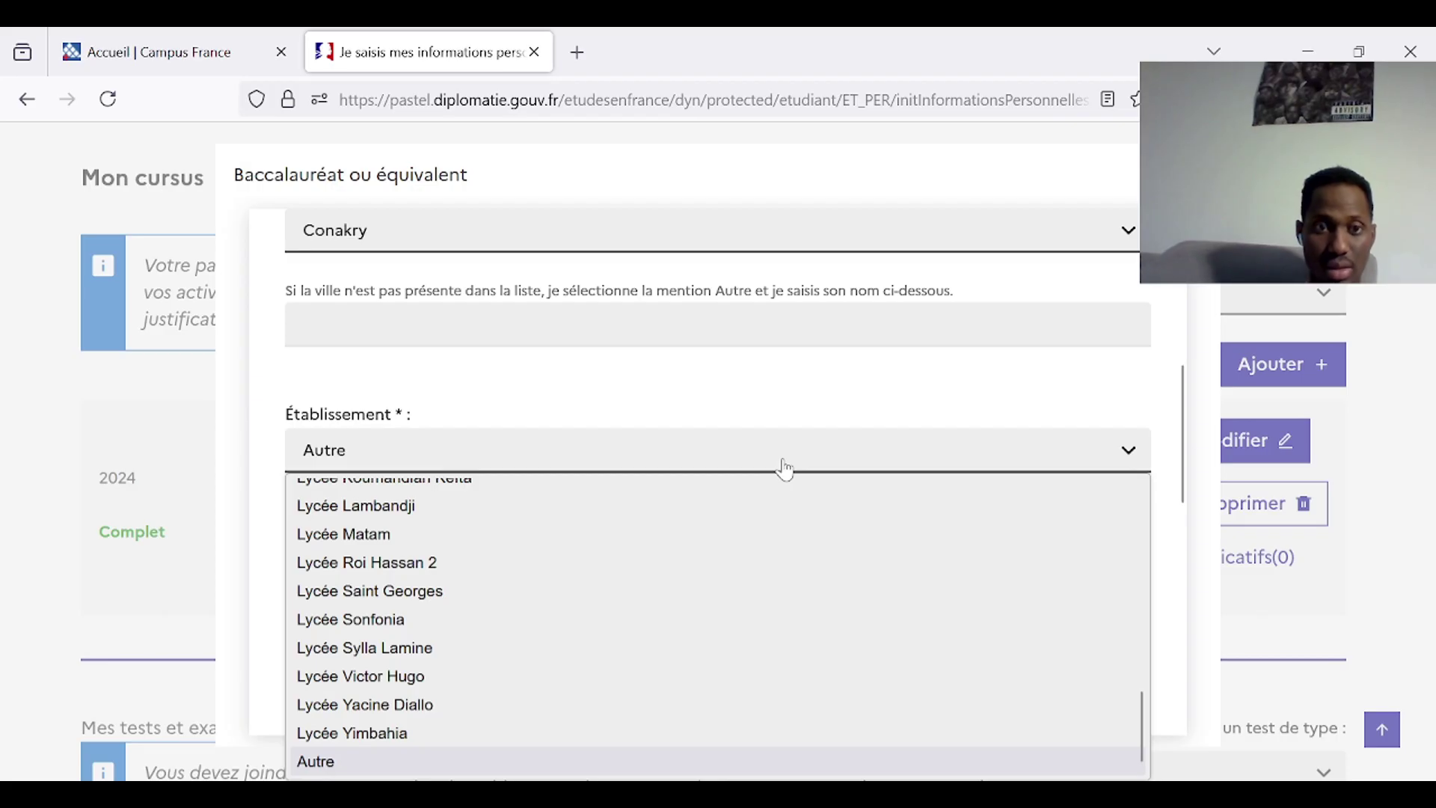
pyautogui.scroll(1, 616, 612)
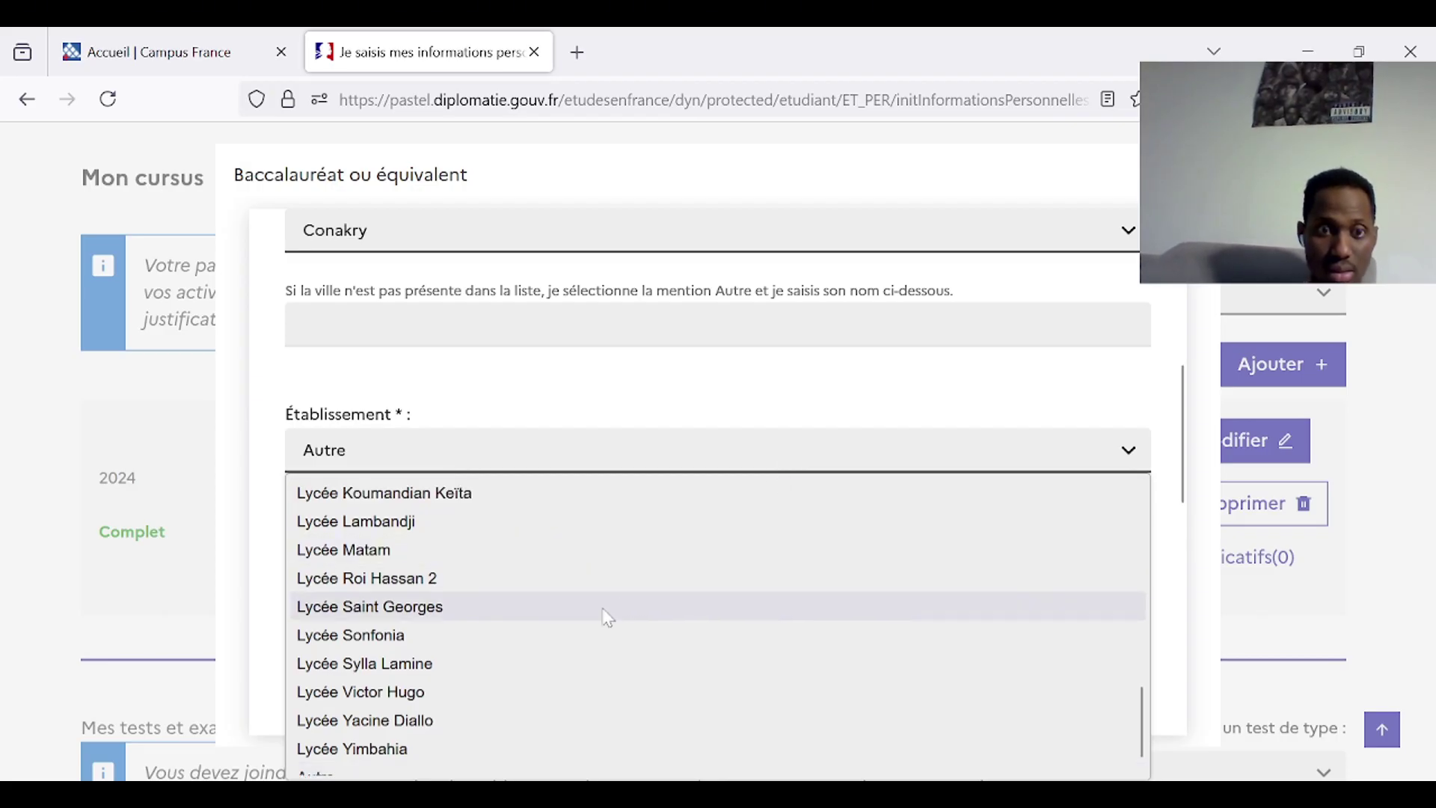
pyautogui.scroll(-1, 547, 673)
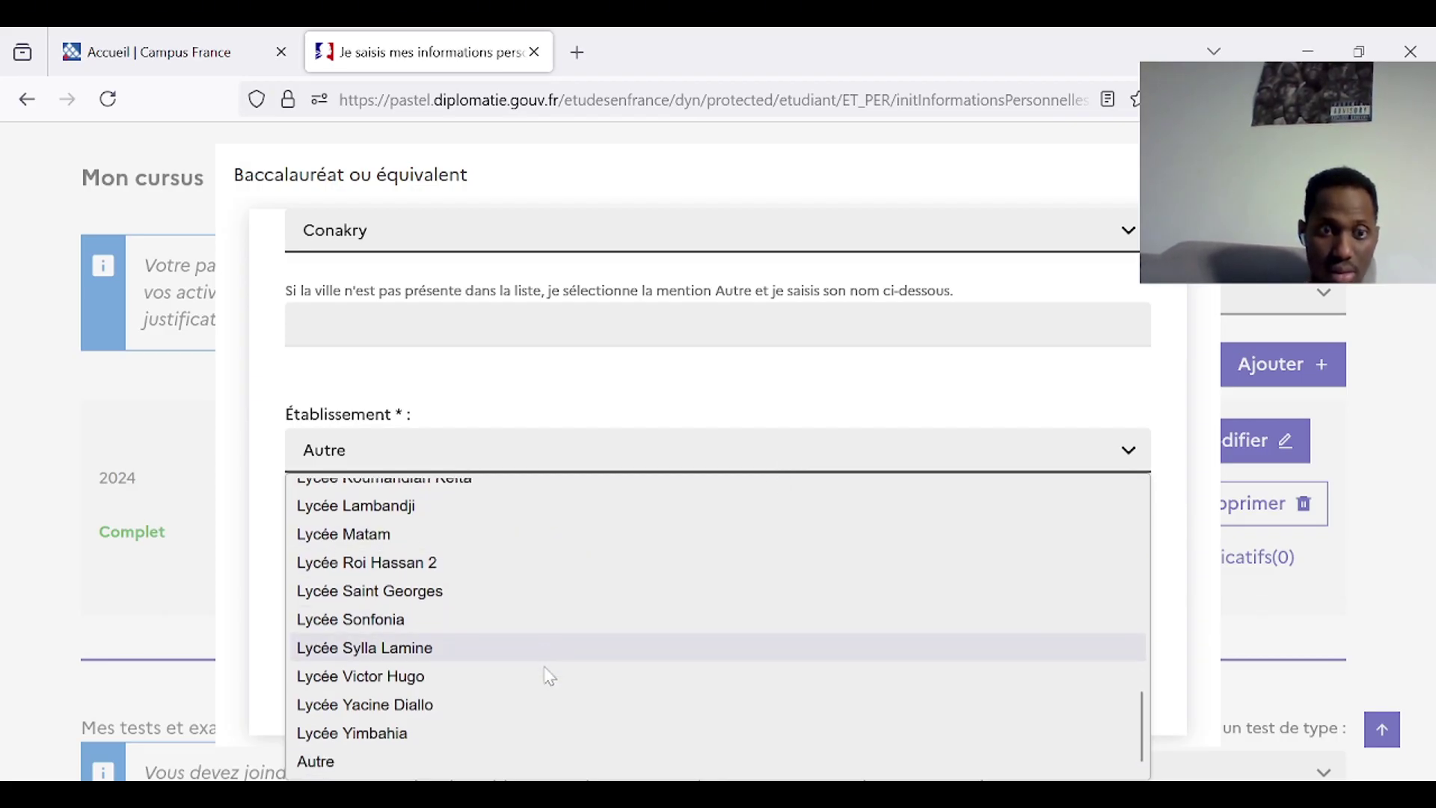
pyautogui.scroll(2, 426, 718)
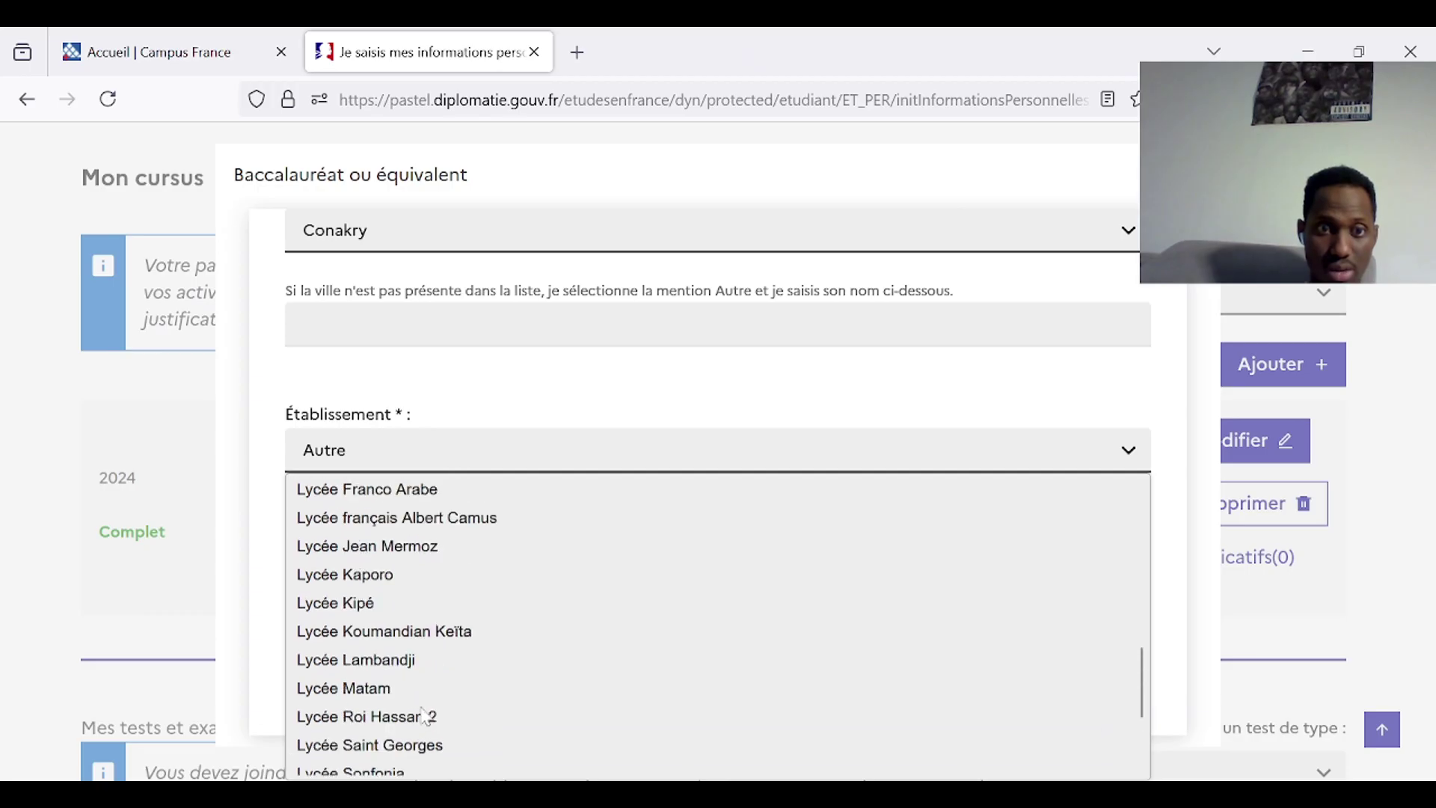
pyautogui.scroll(4, 425, 717)
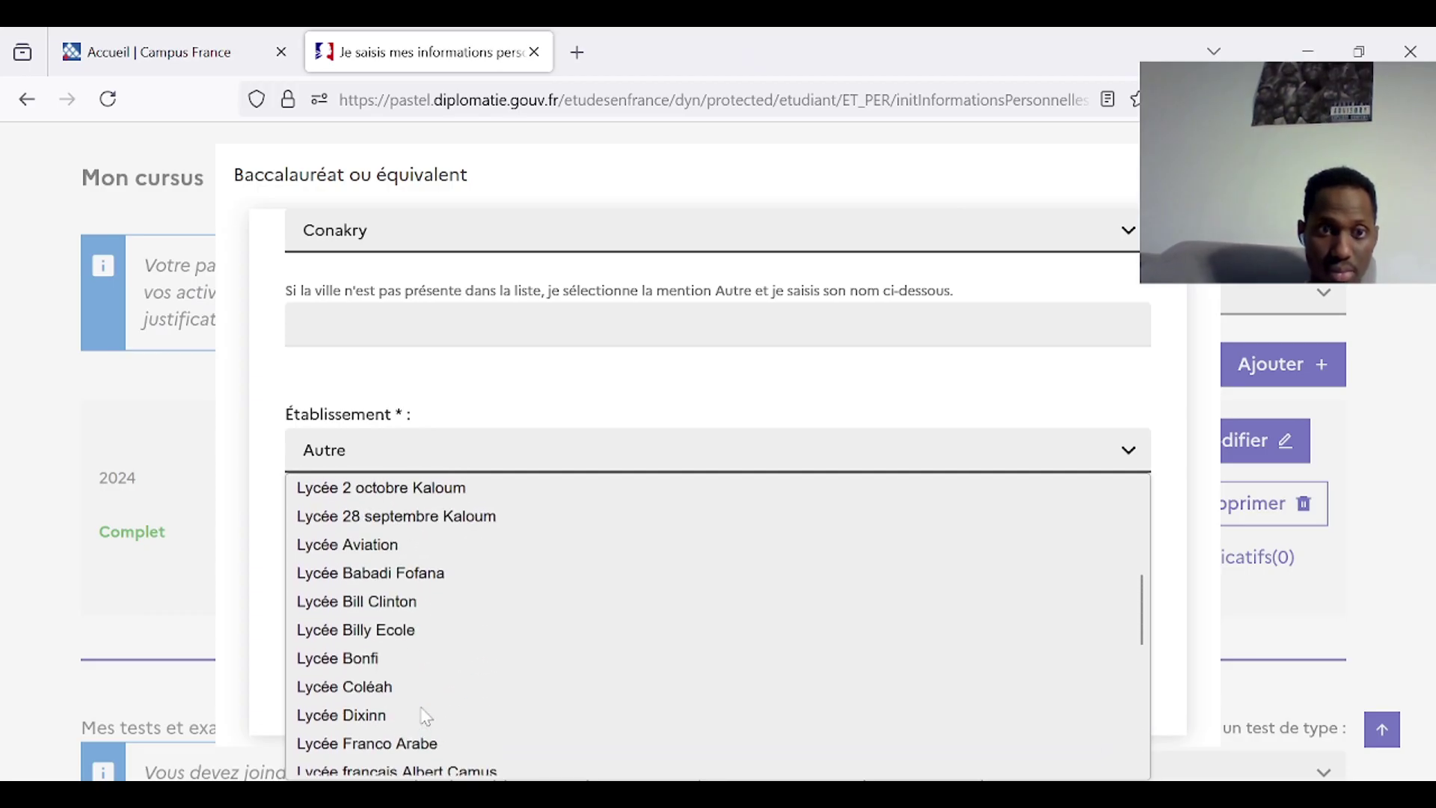
pyautogui.scroll(-5, 426, 717)
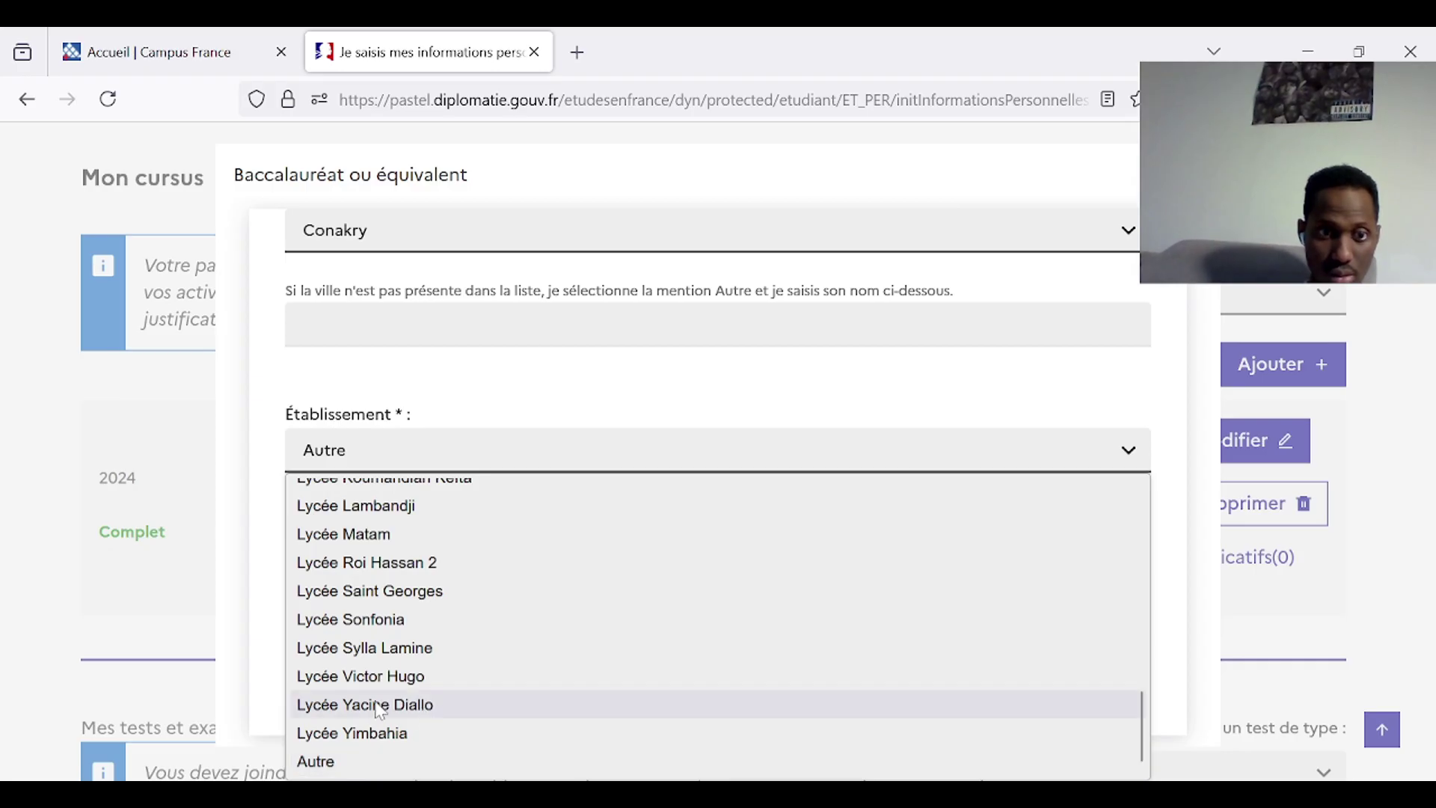
pyautogui.scroll(1, 380, 710)
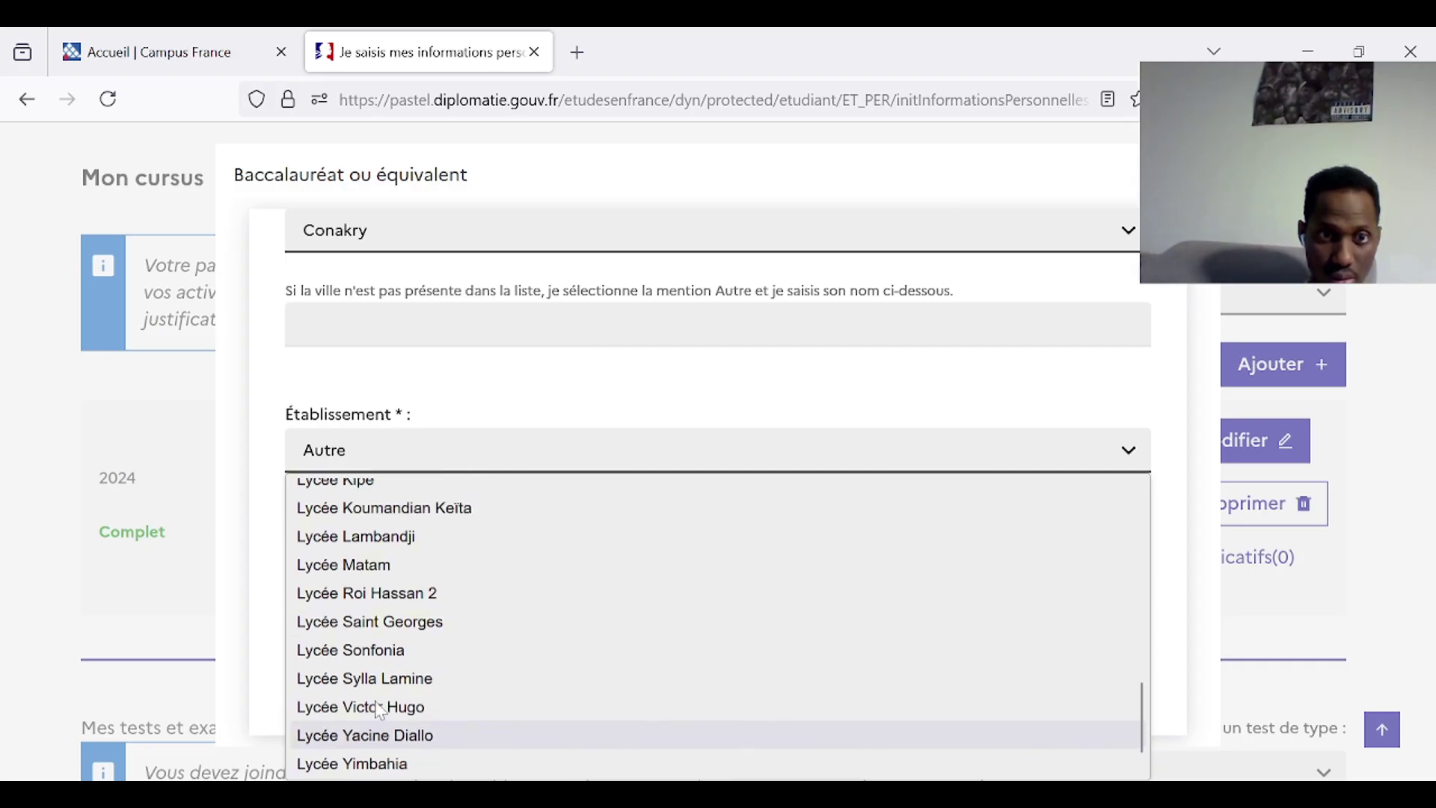
pyautogui.scroll(-1, 380, 711)
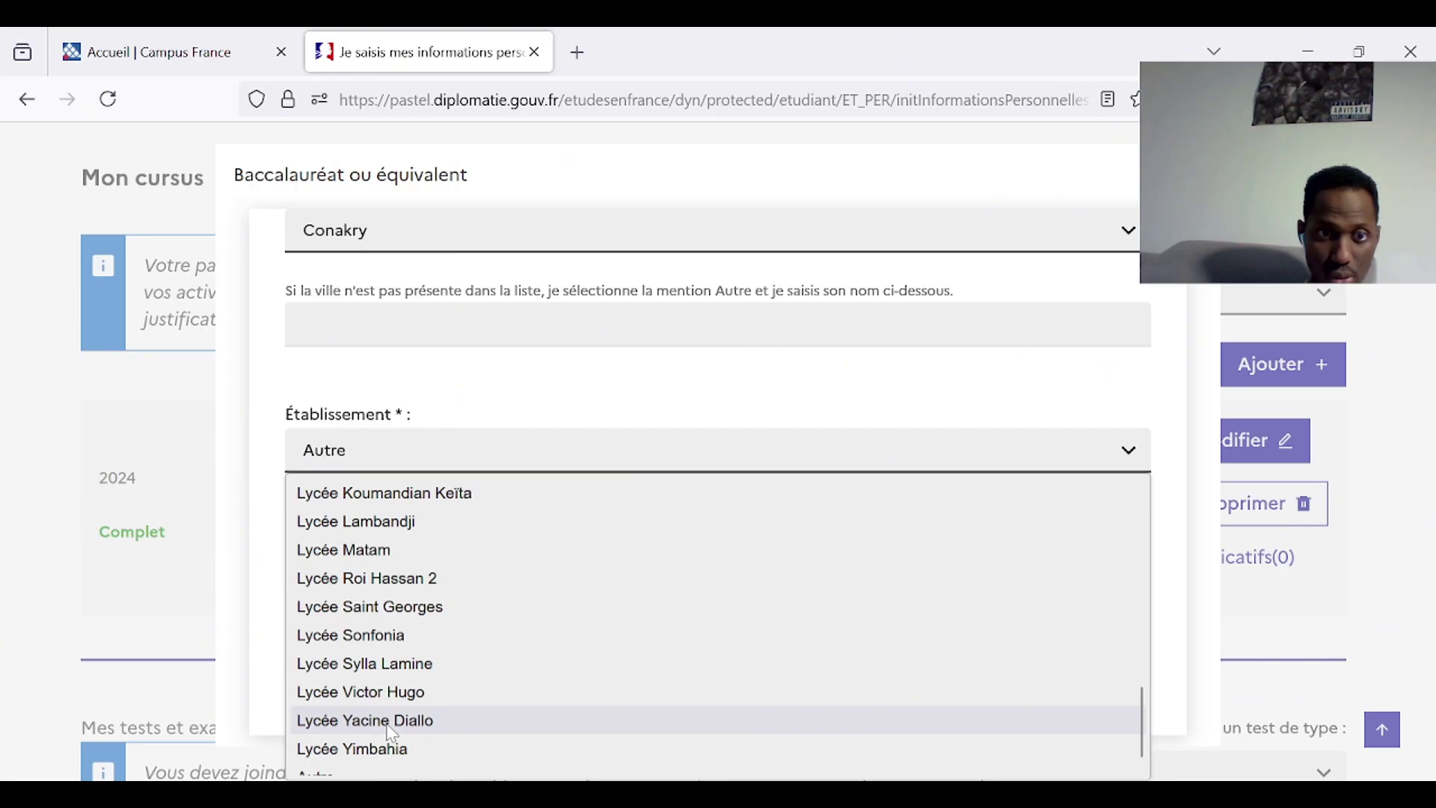
pyautogui.click(367, 720)
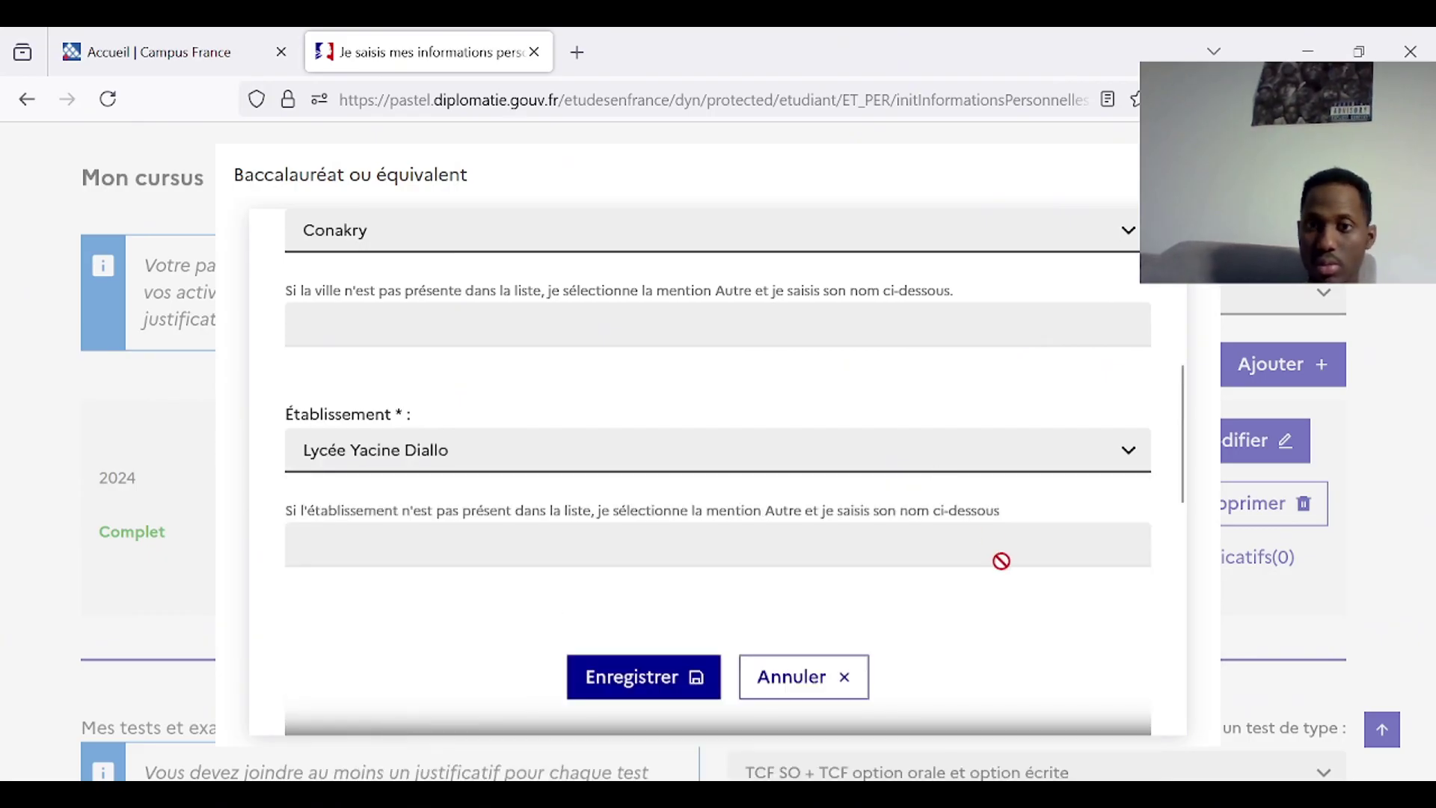
# Set the baccalauréat's diplôme to Bac Guinéen Sciences Mathématiques (Ex-Bac2) and its moyenne to 11
pyautogui.scroll(-3, 1013, 609)
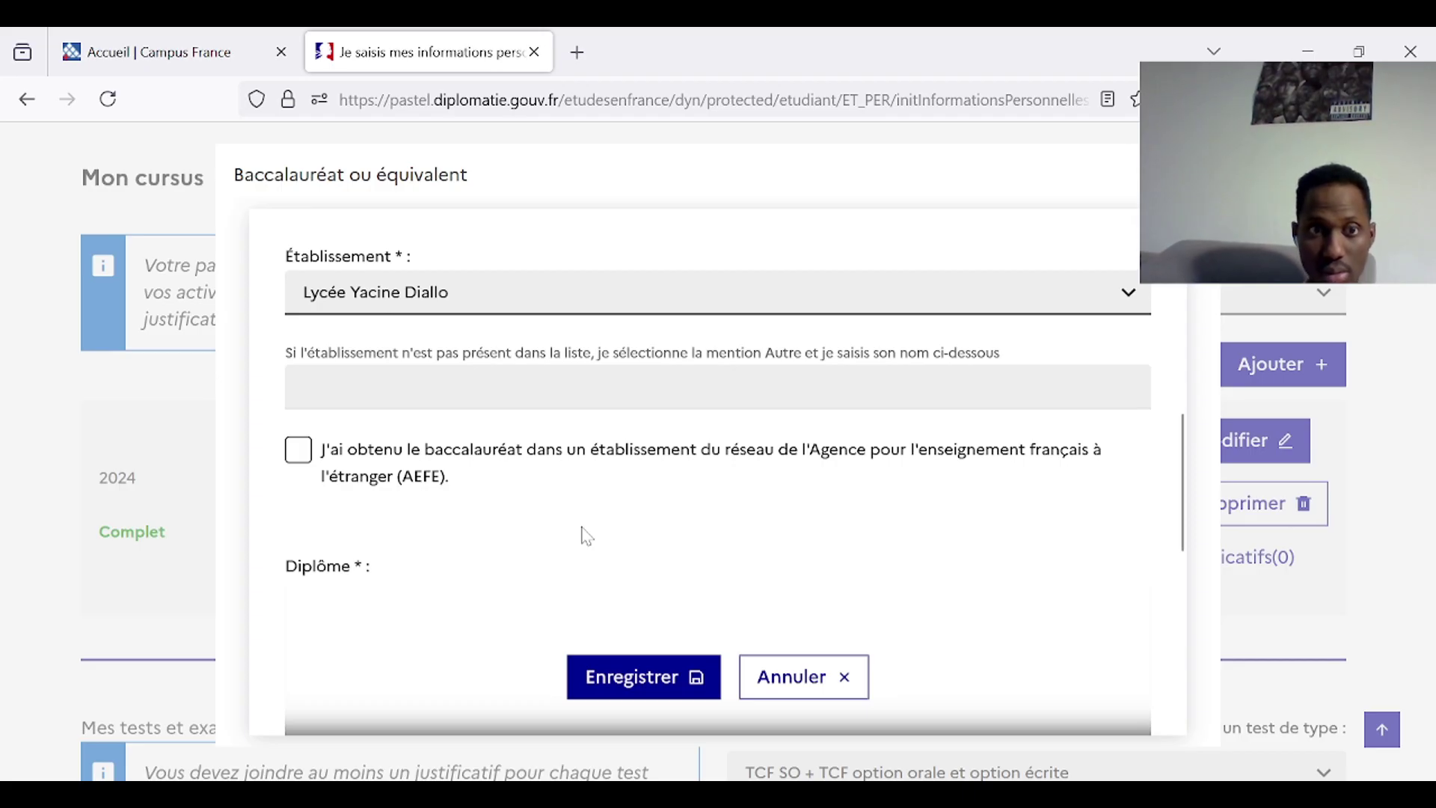
pyautogui.scroll(-5, 587, 529)
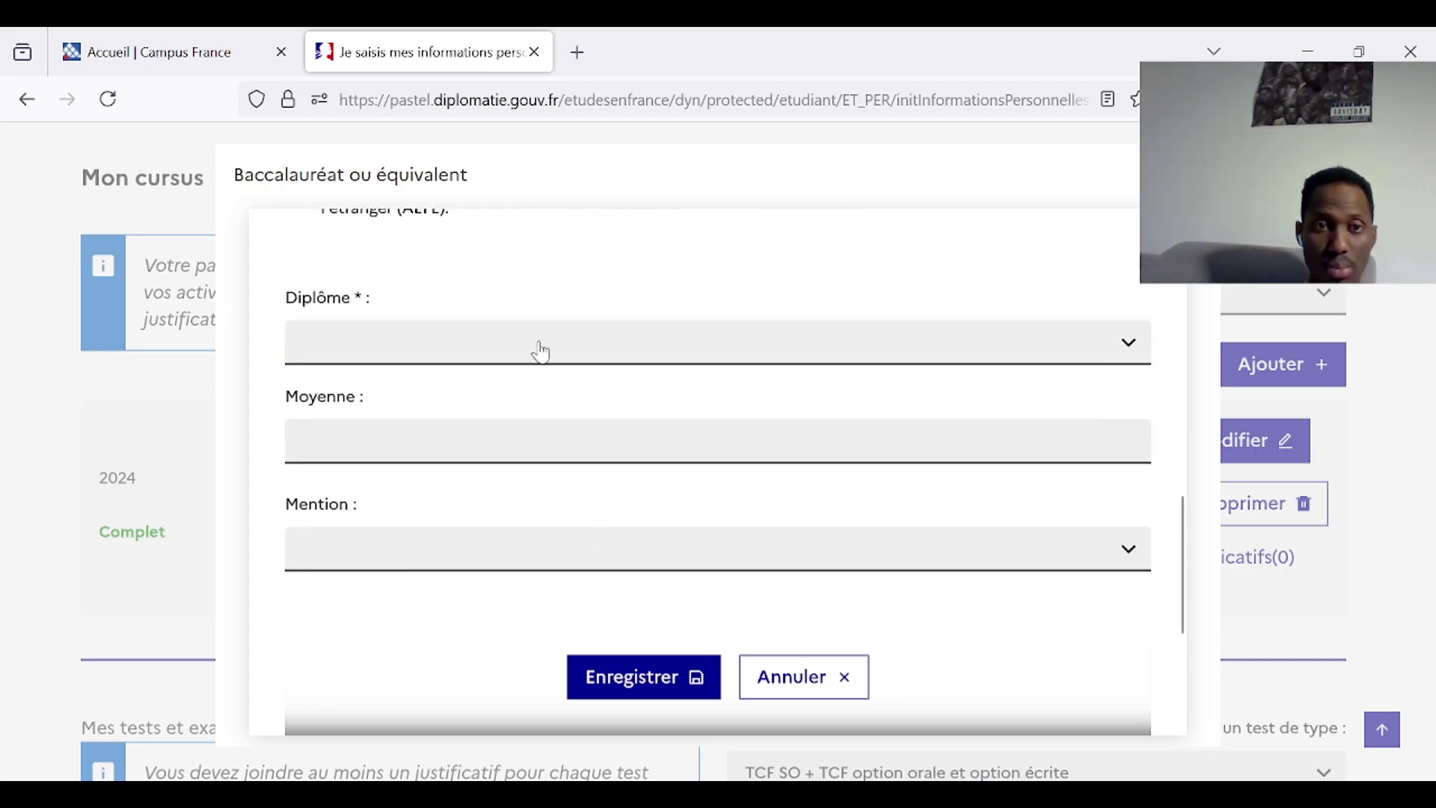
pyautogui.click(537, 346)
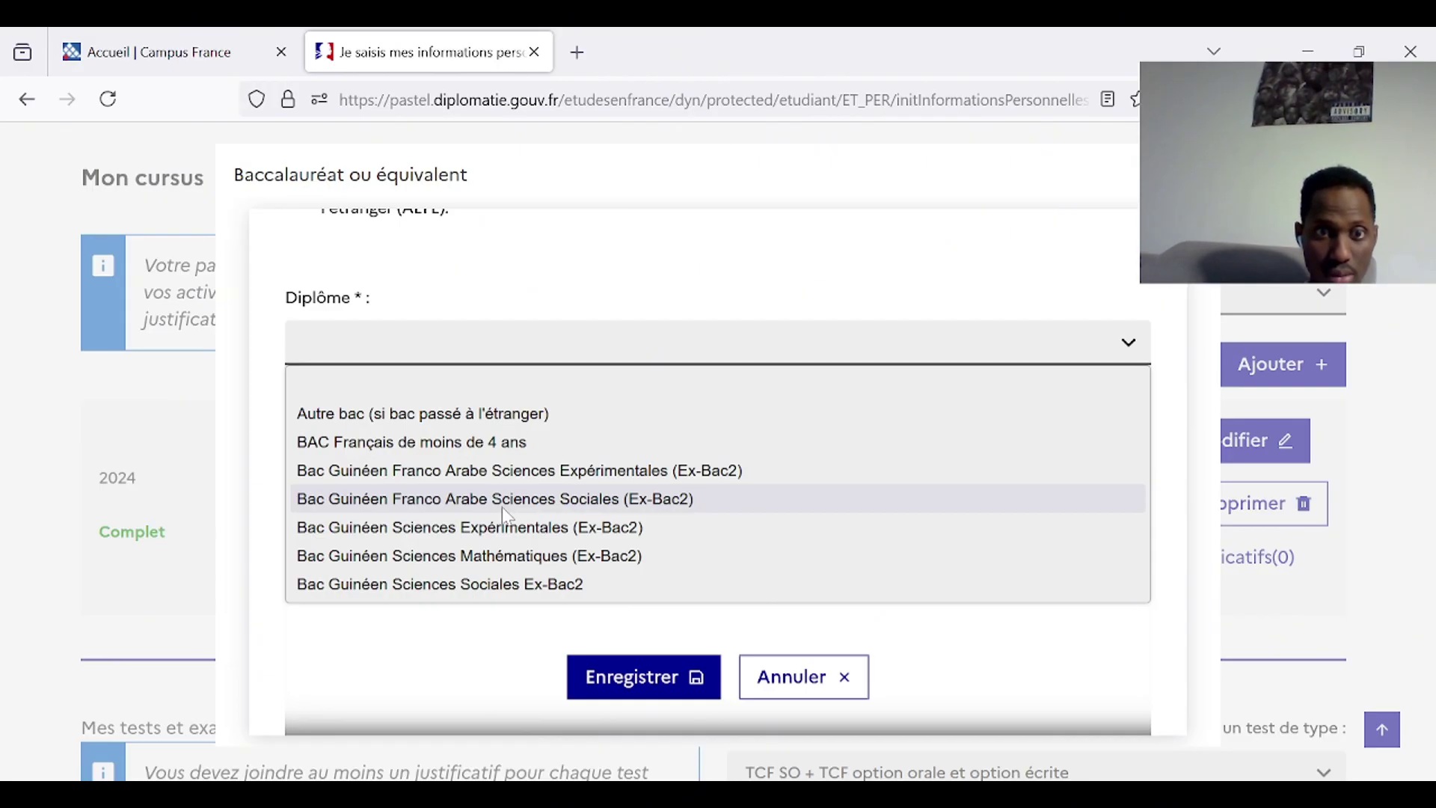
pyautogui.click(478, 556)
pyautogui.click(485, 443)
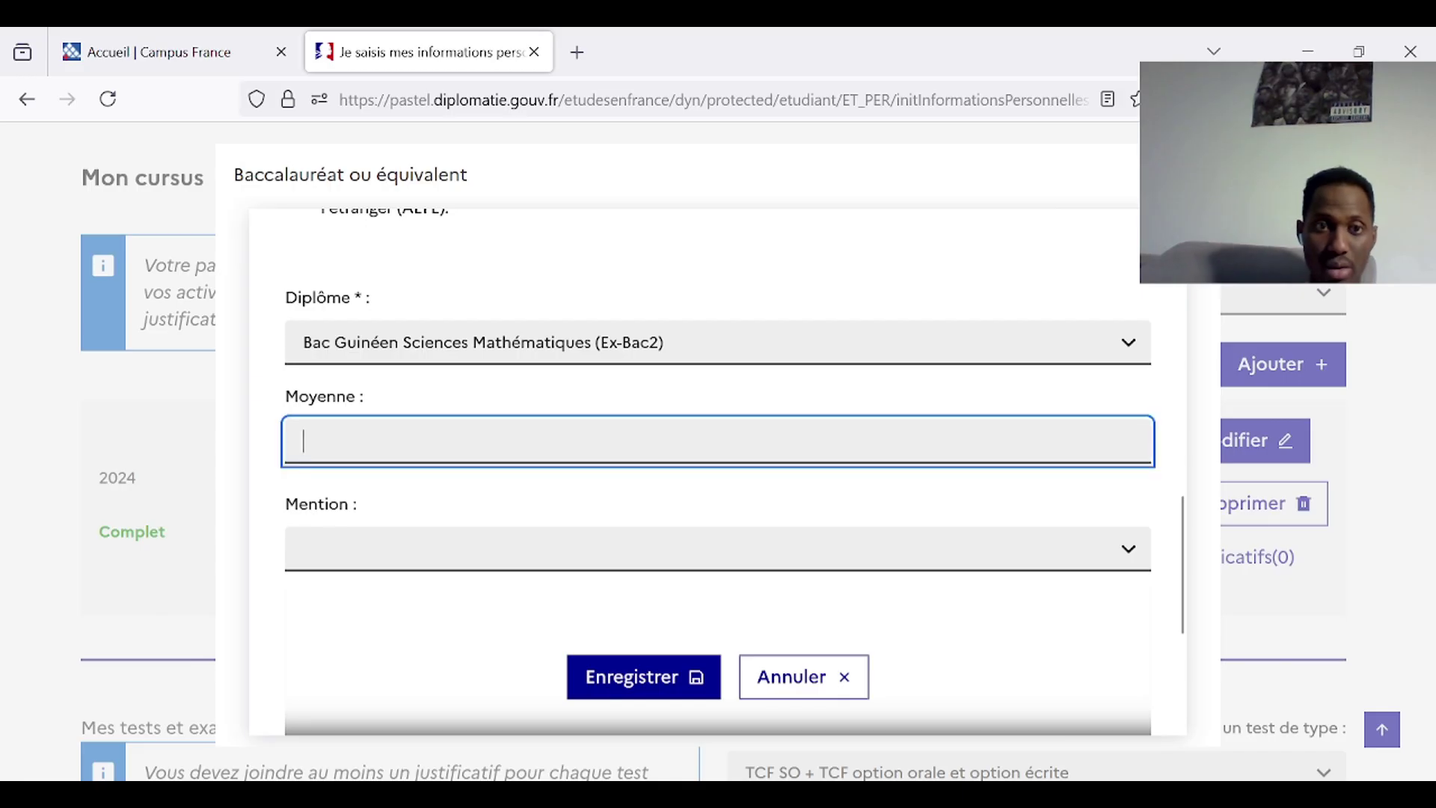
pyautogui.write('15')
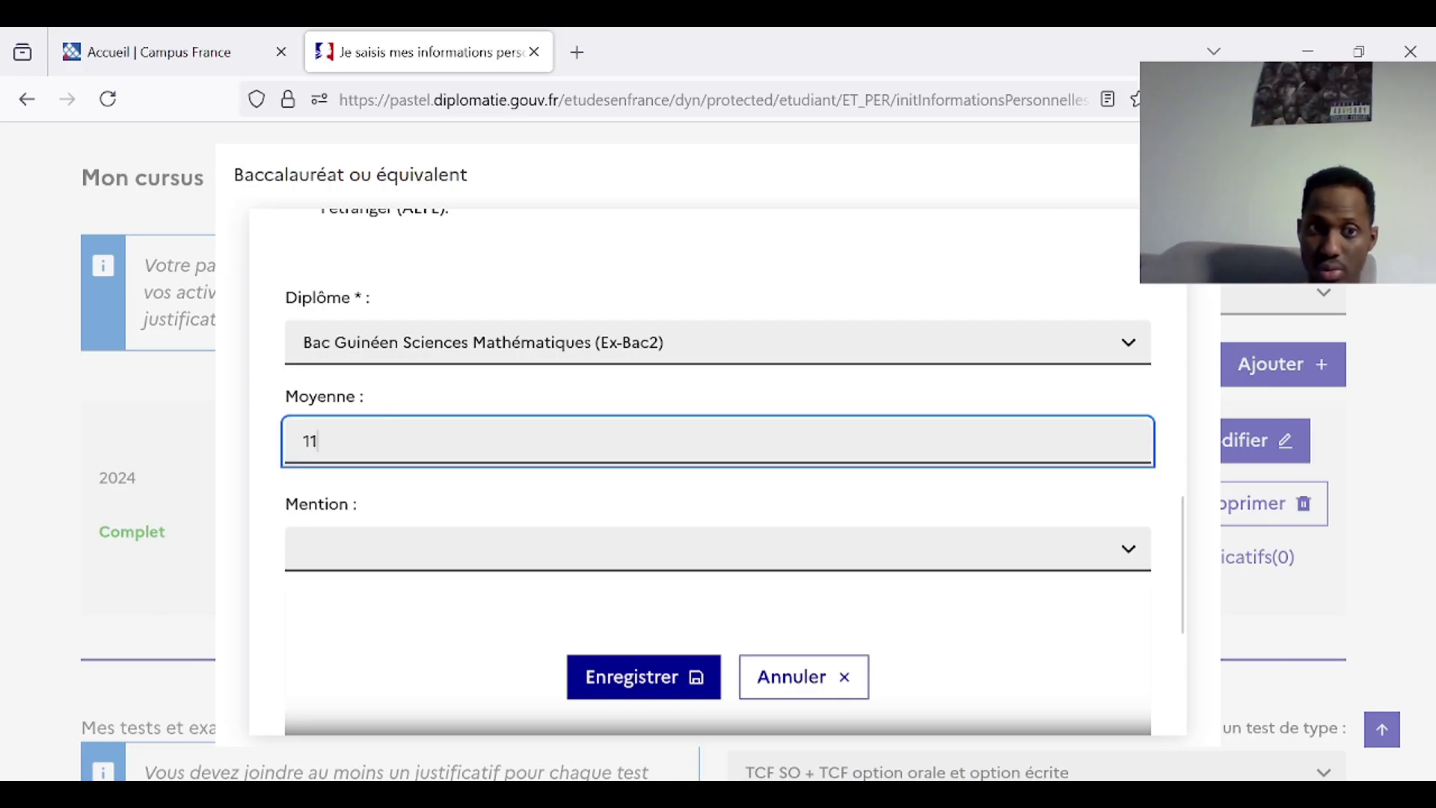
# Set the baccalauréat's mention to "Pas de mention" and save the entry without a comment
pyautogui.click(468, 551)
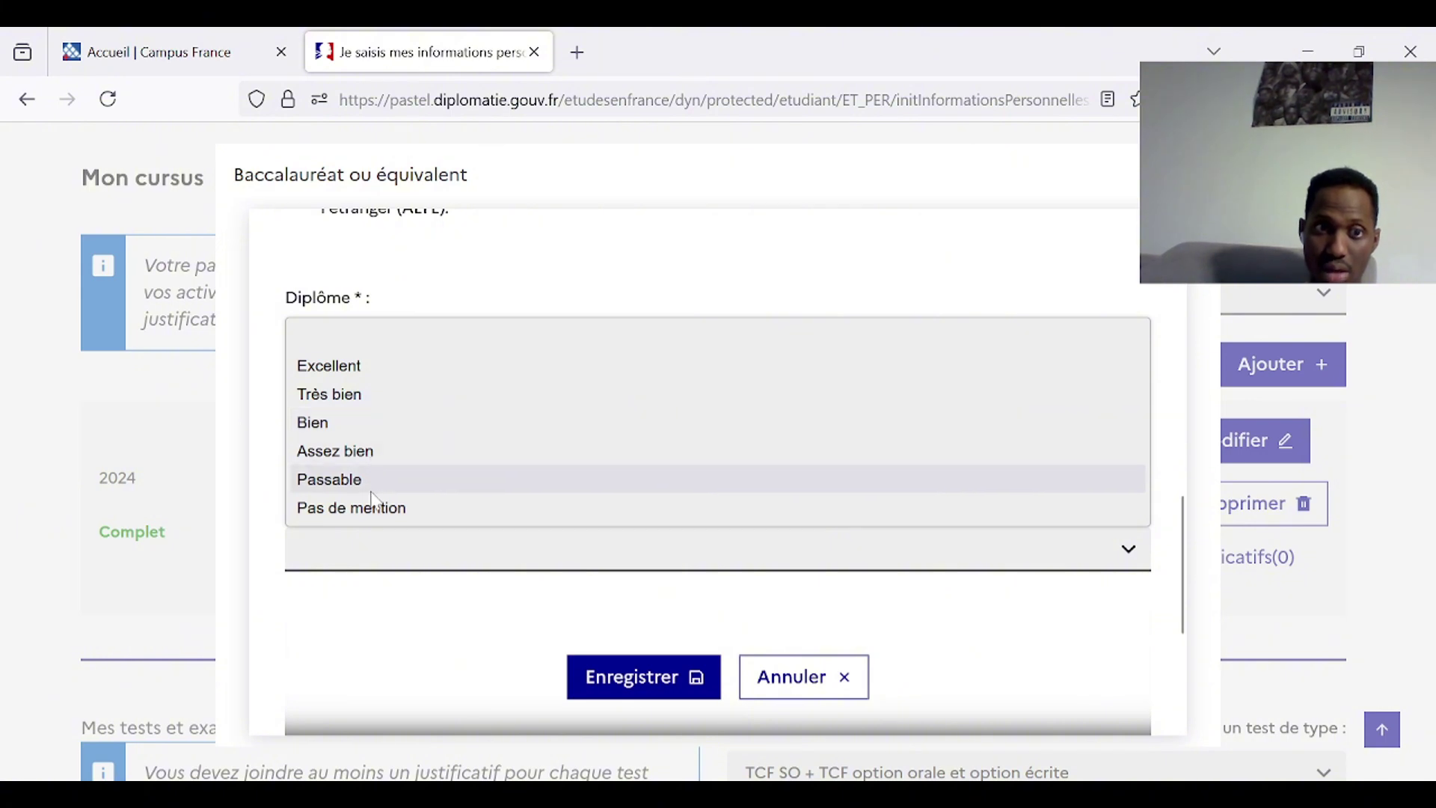
pyautogui.click(375, 516)
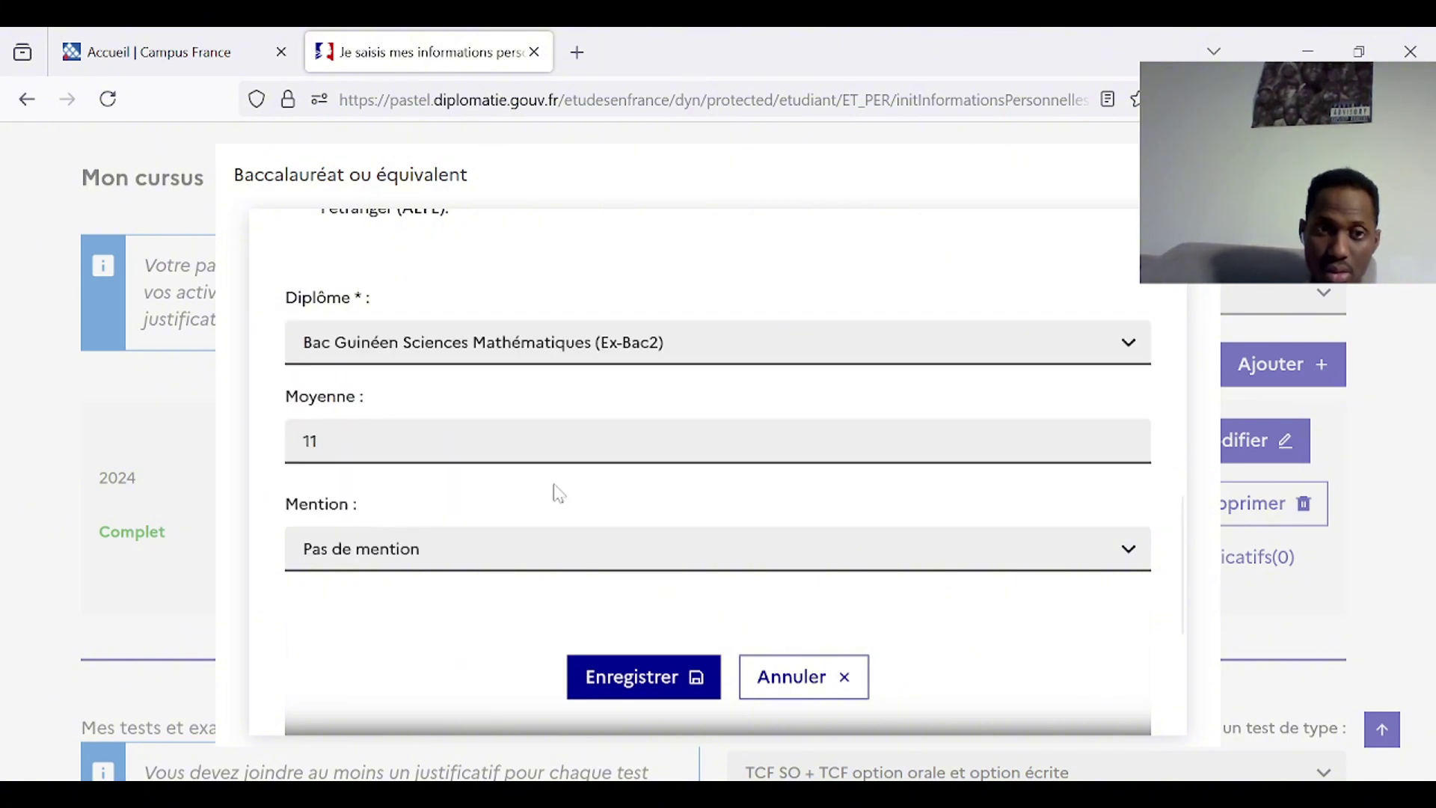
pyautogui.scroll(-2, 580, 490)
pyautogui.scroll(-2, 580, 491)
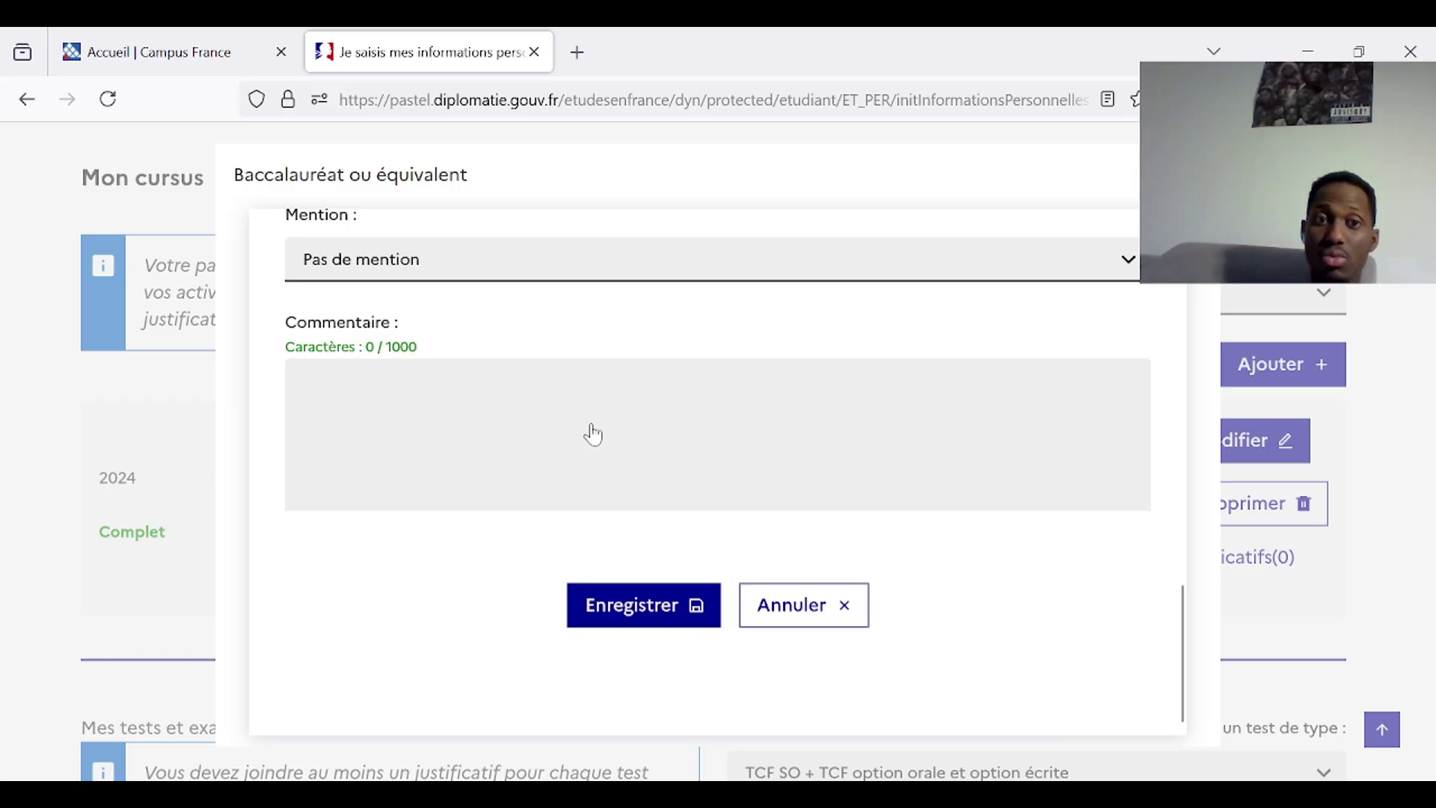
pyautogui.click(639, 602)
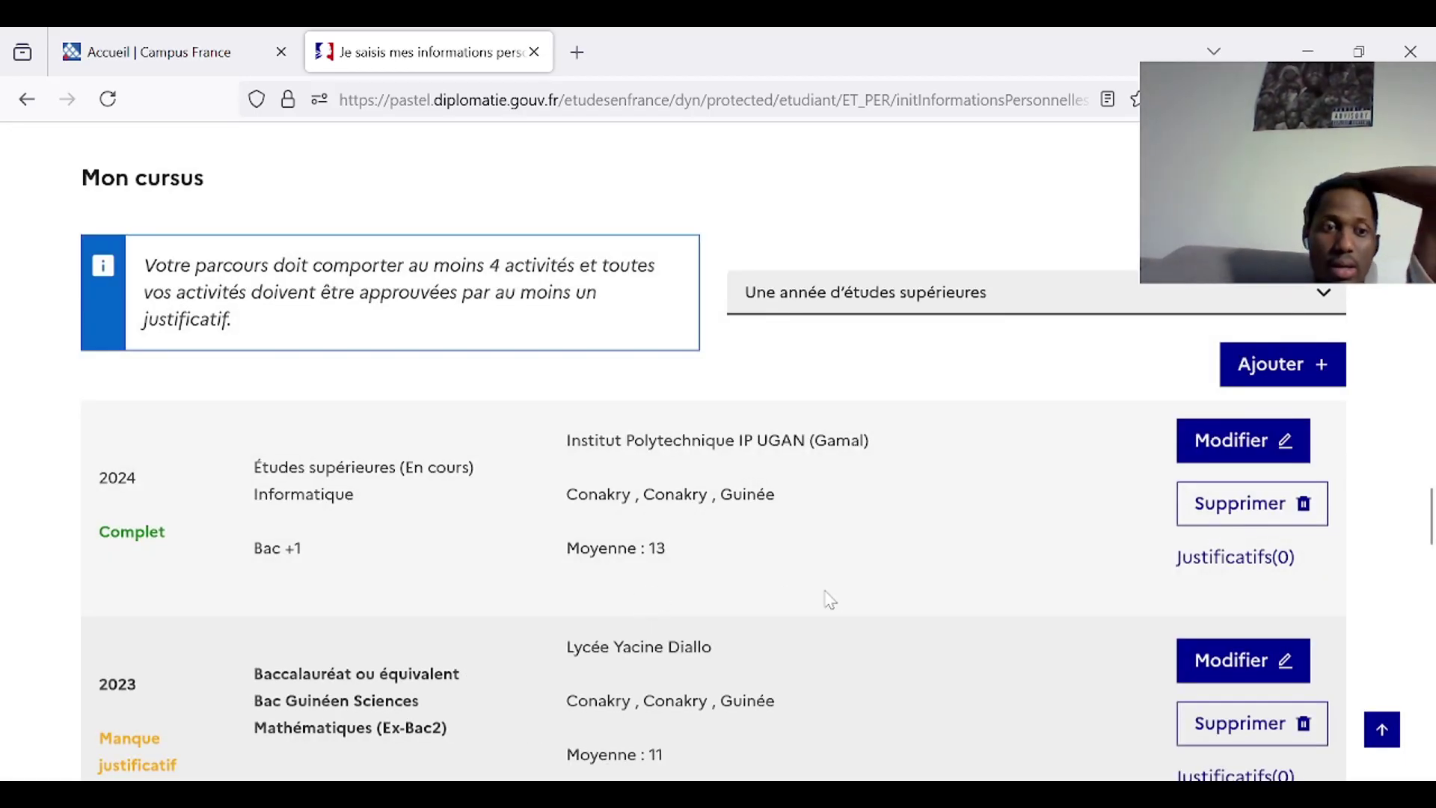
# Start a new Mon cursus entry of type "Une année de lycée" and set its Année scolaire to 2022
pyautogui.scroll(-1, 840, 590)
pyautogui.scroll(1, 844, 592)
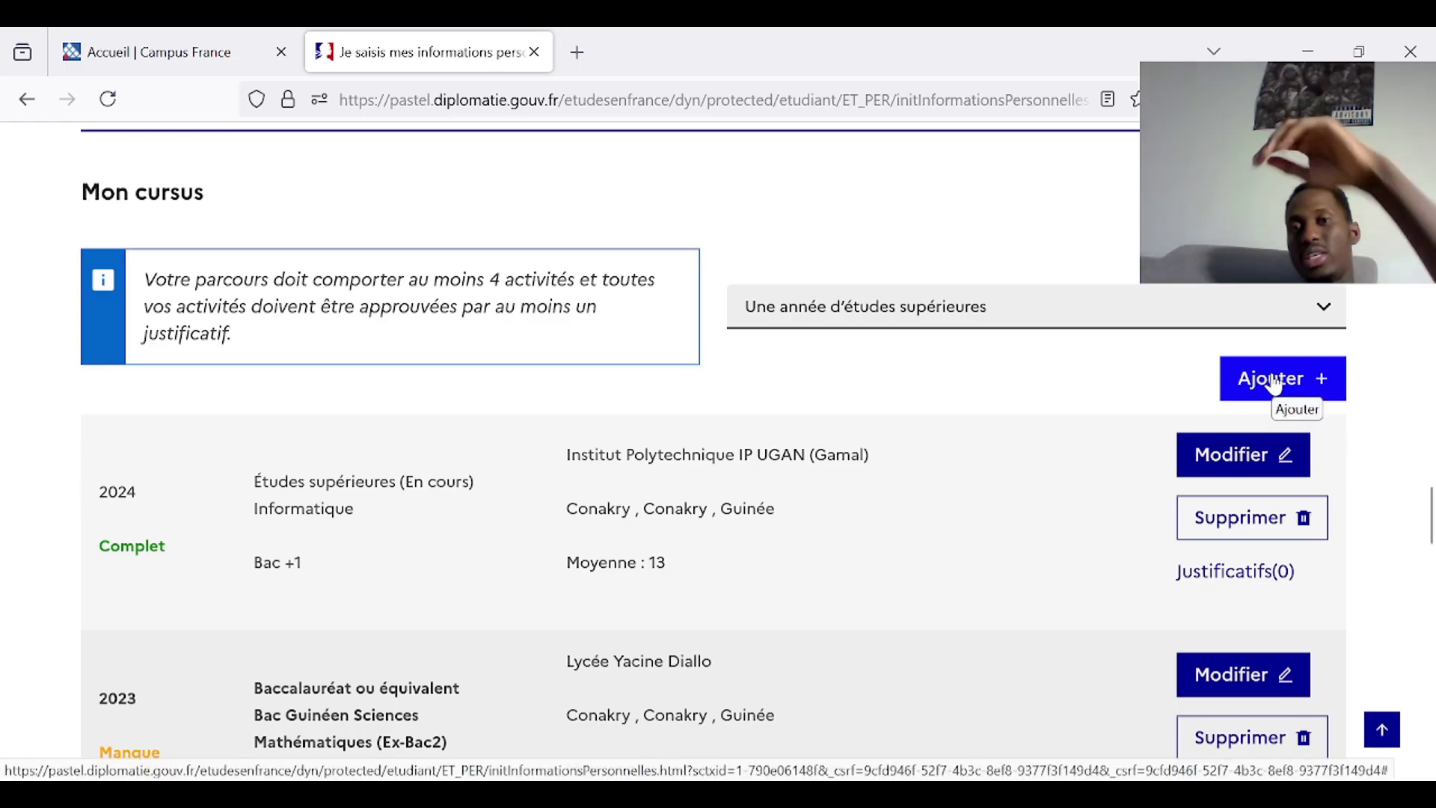
pyautogui.click(1269, 313)
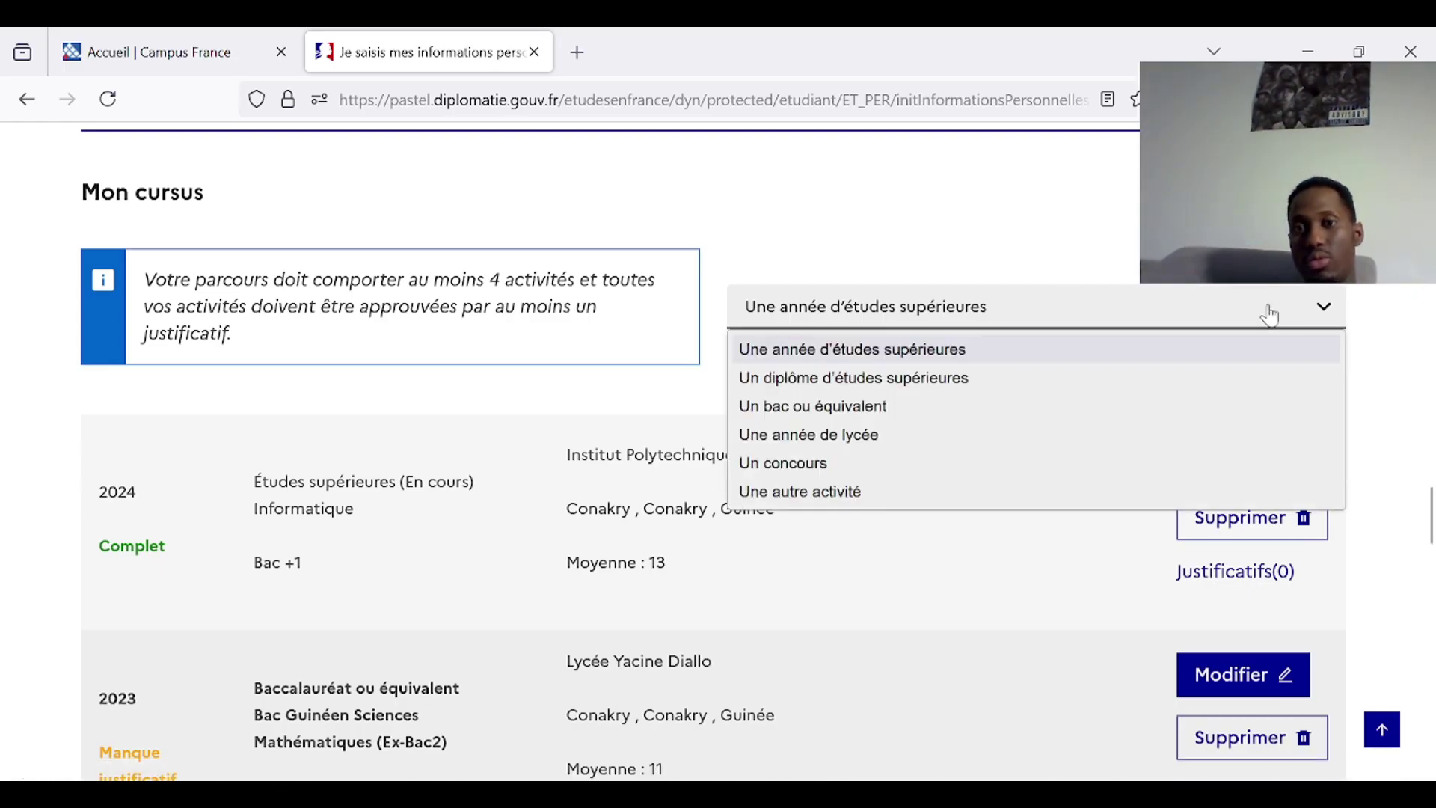
pyautogui.click(940, 439)
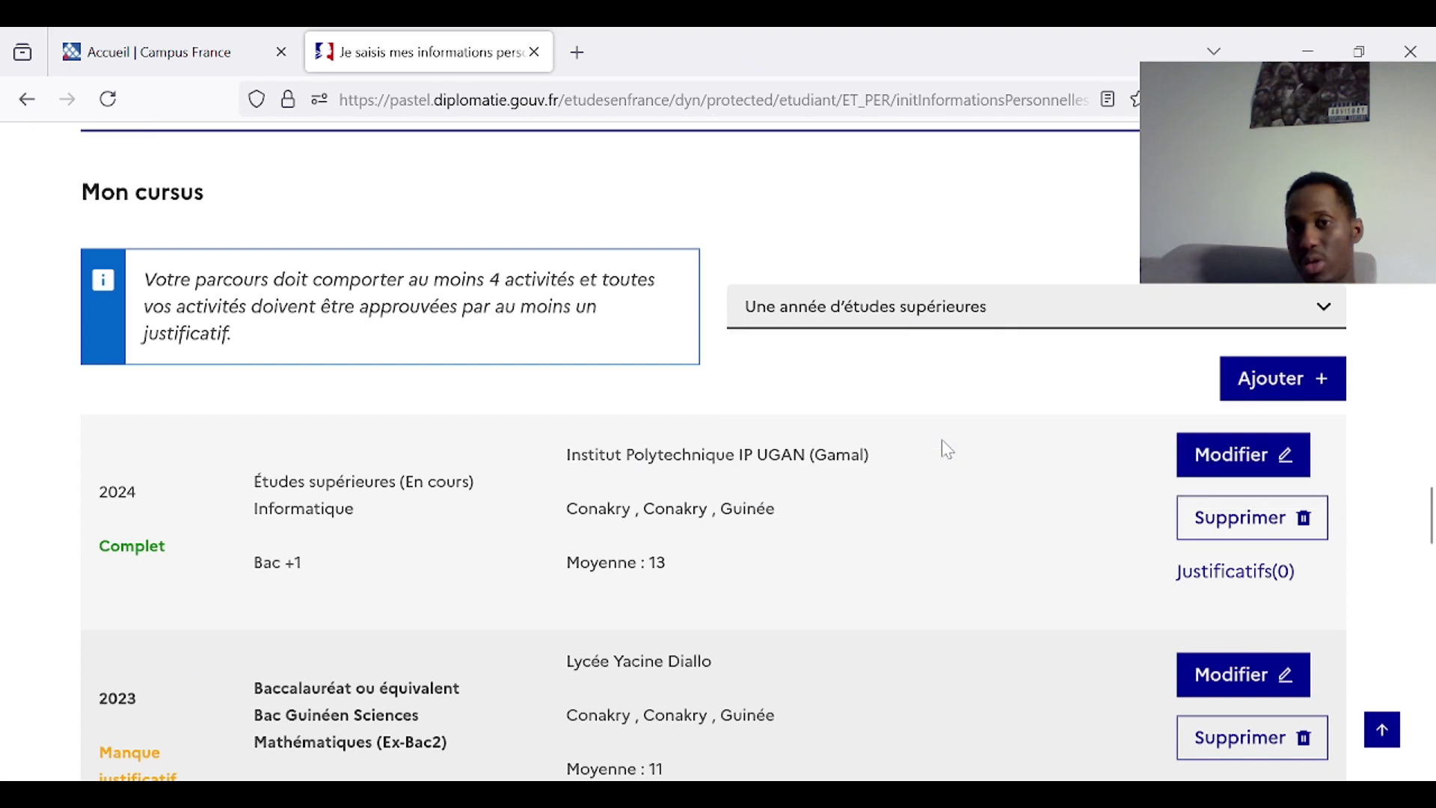
pyautogui.click(1293, 383)
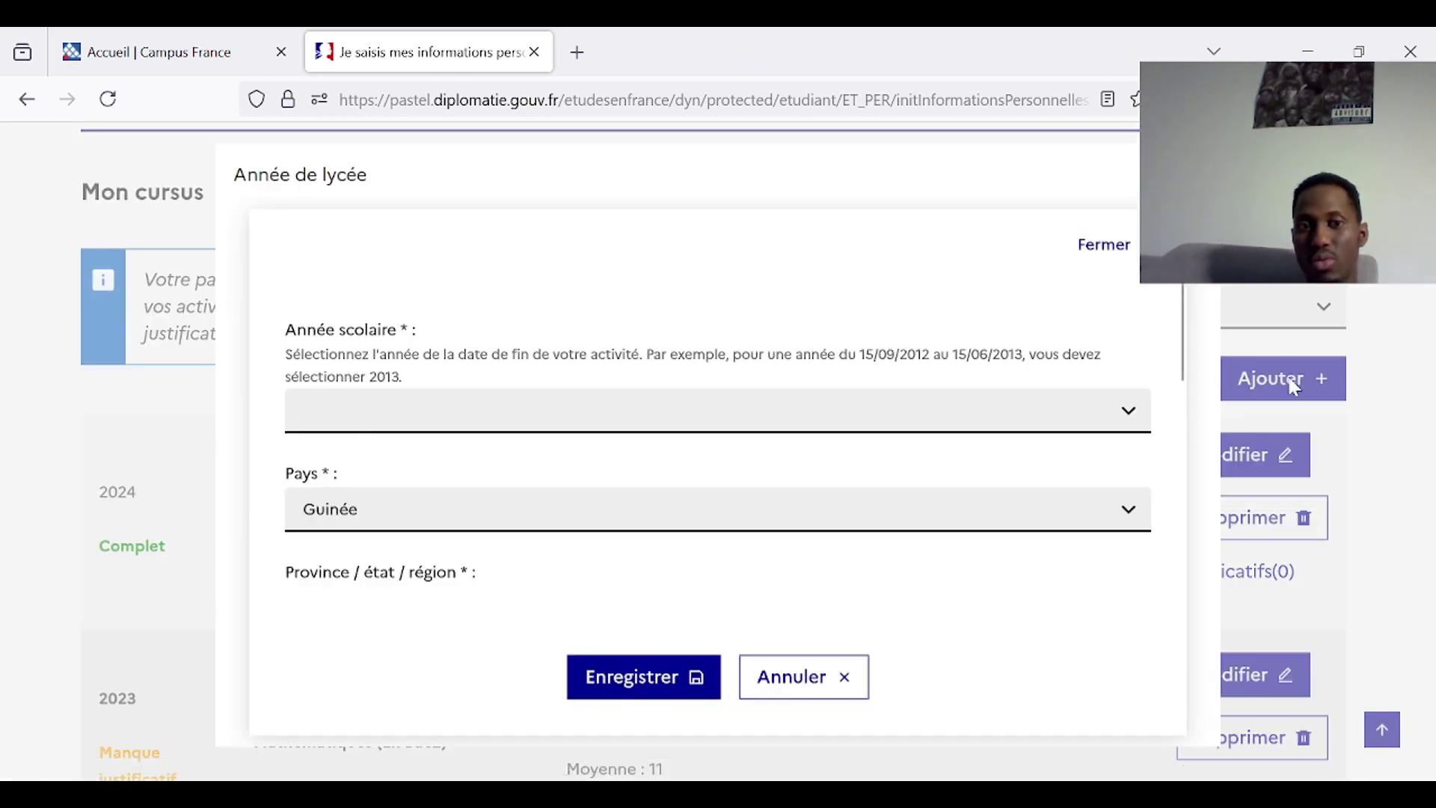
pyautogui.scroll(-10, 1003, 553)
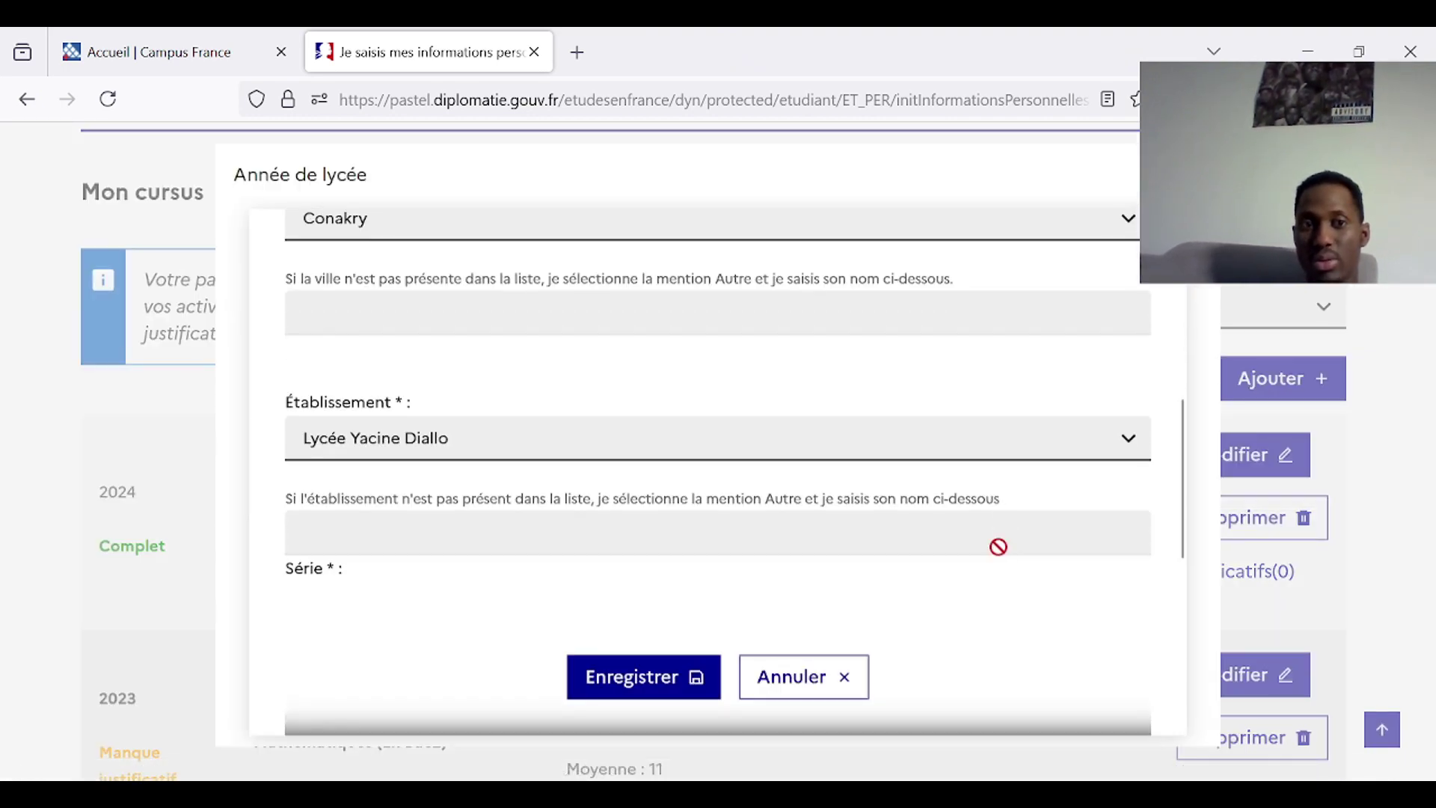
pyautogui.scroll(5, 998, 547)
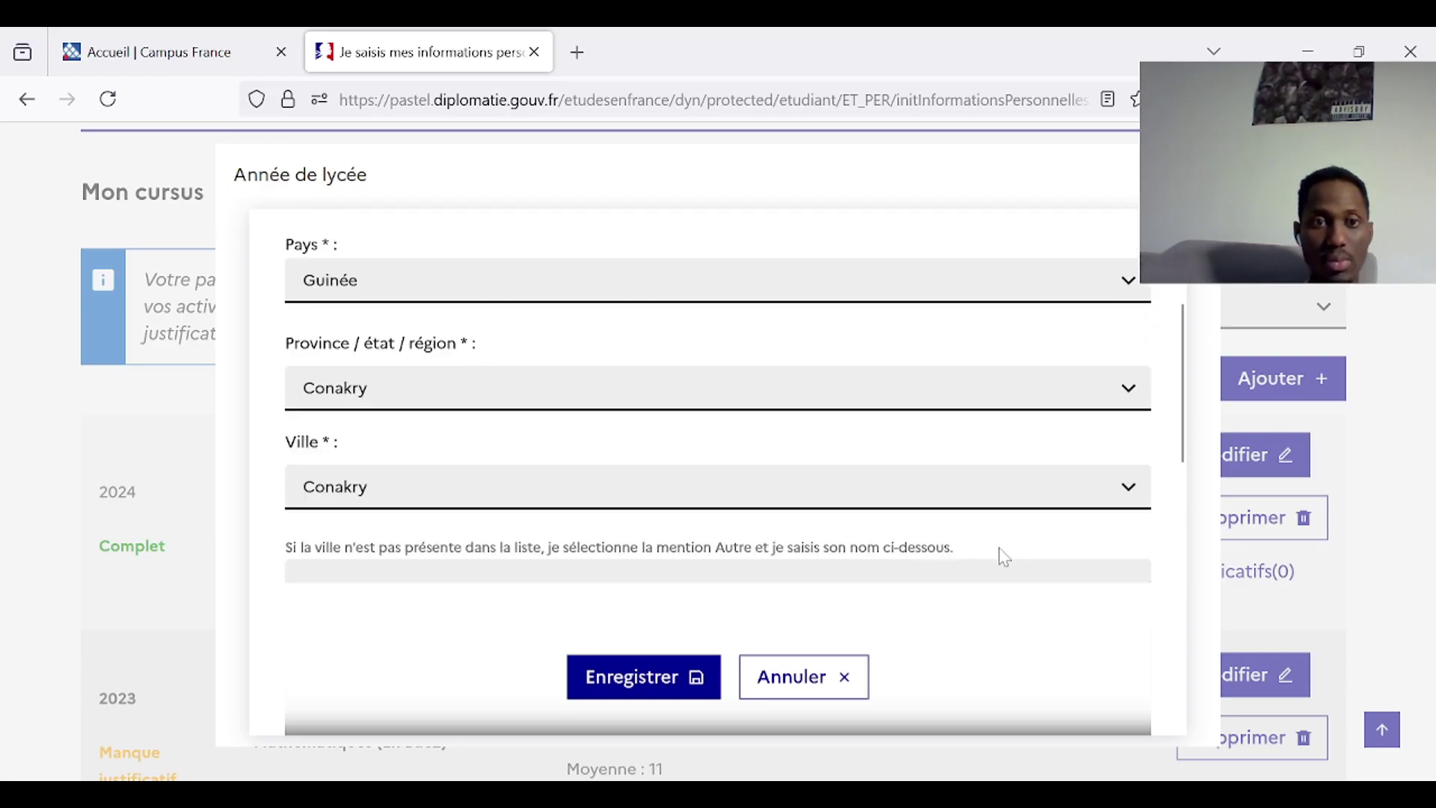
pyautogui.scroll(3, 1002, 554)
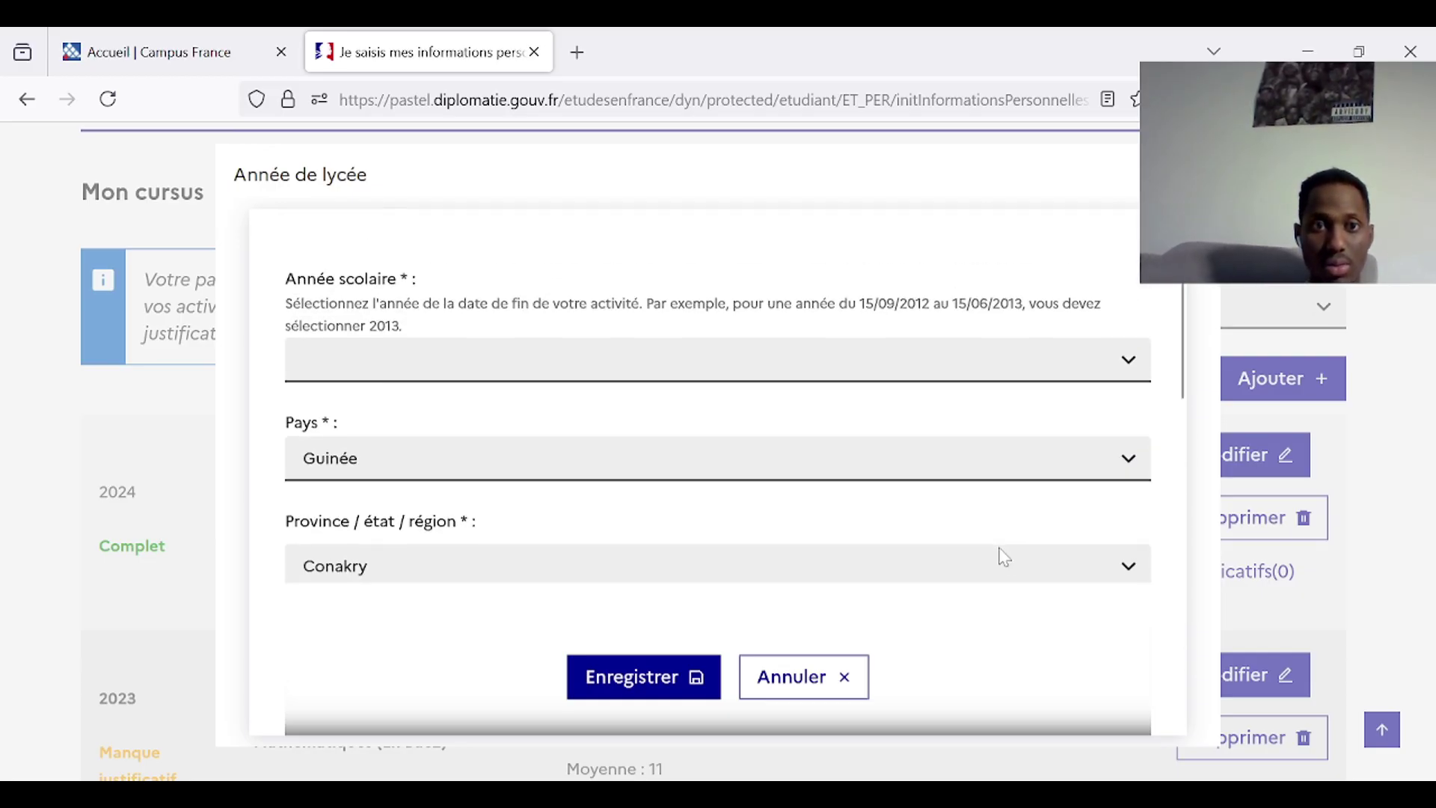
pyautogui.click(996, 346)
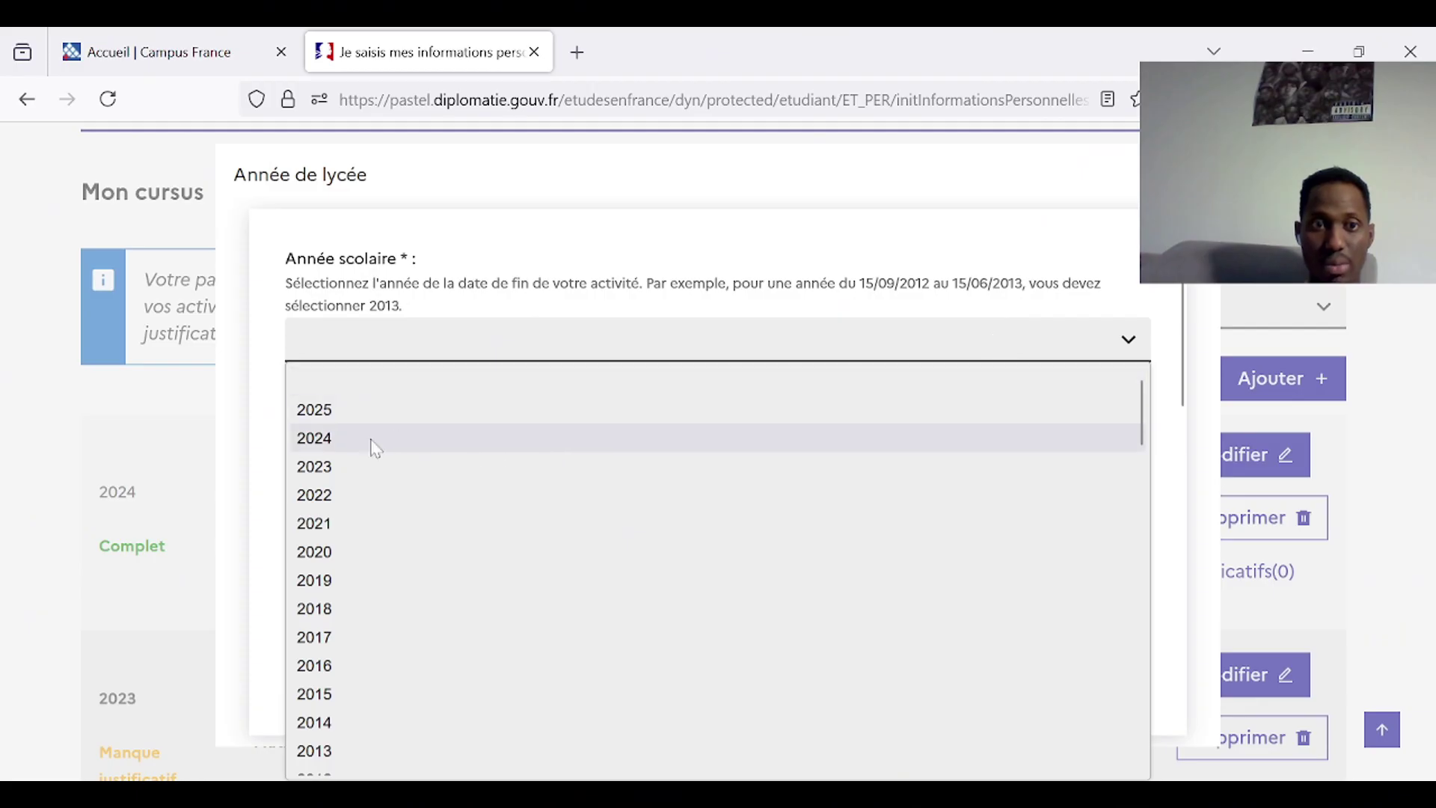
pyautogui.click(345, 495)
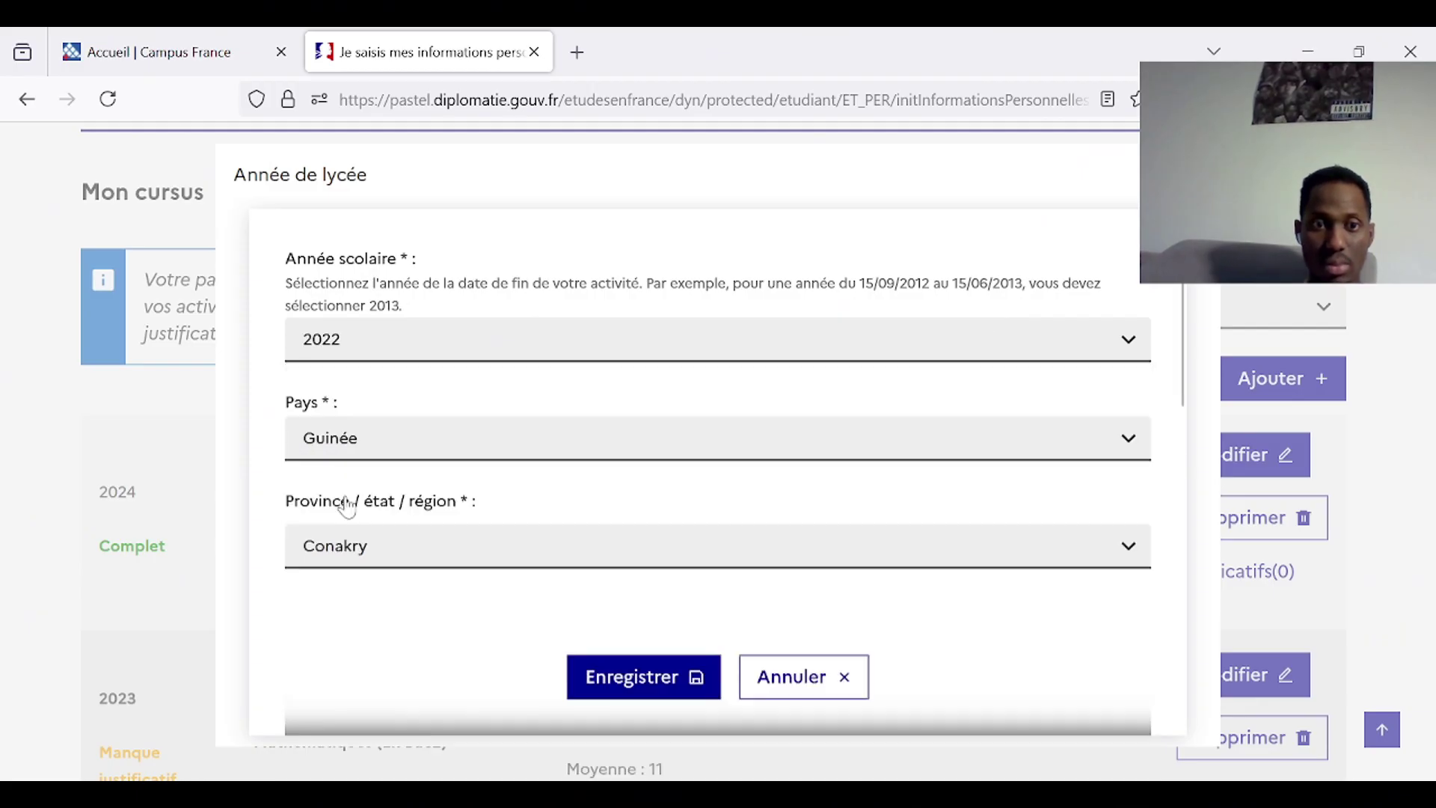
# Keep Lycée Yacine Diallo as the établissement and set the série to "Niveau BAC-1 : 12ème Sciences Mathématiques"
pyautogui.scroll(-4, 523, 504)
pyautogui.scroll(-1, 522, 502)
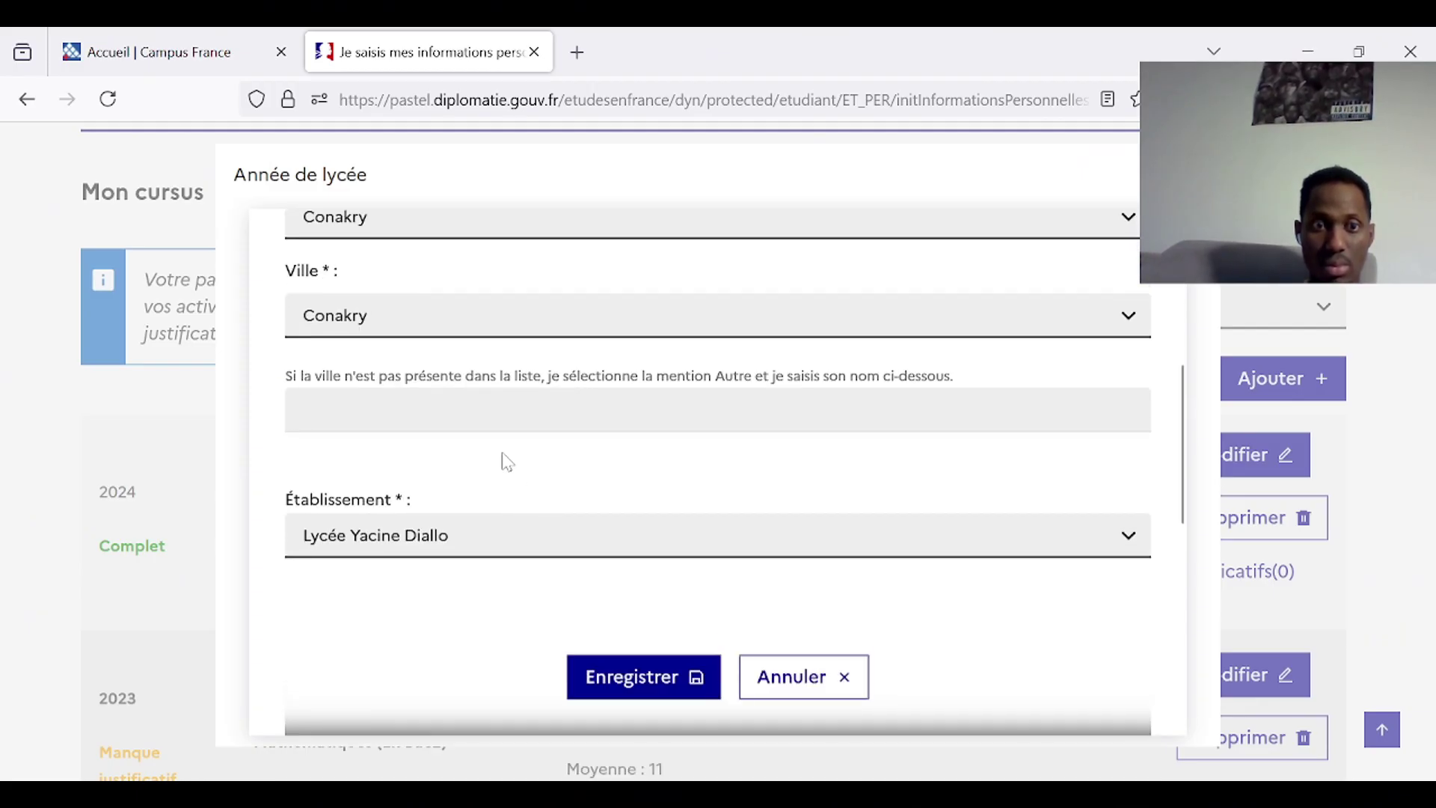
pyautogui.scroll(-2, 513, 481)
pyautogui.scroll(-1, 513, 478)
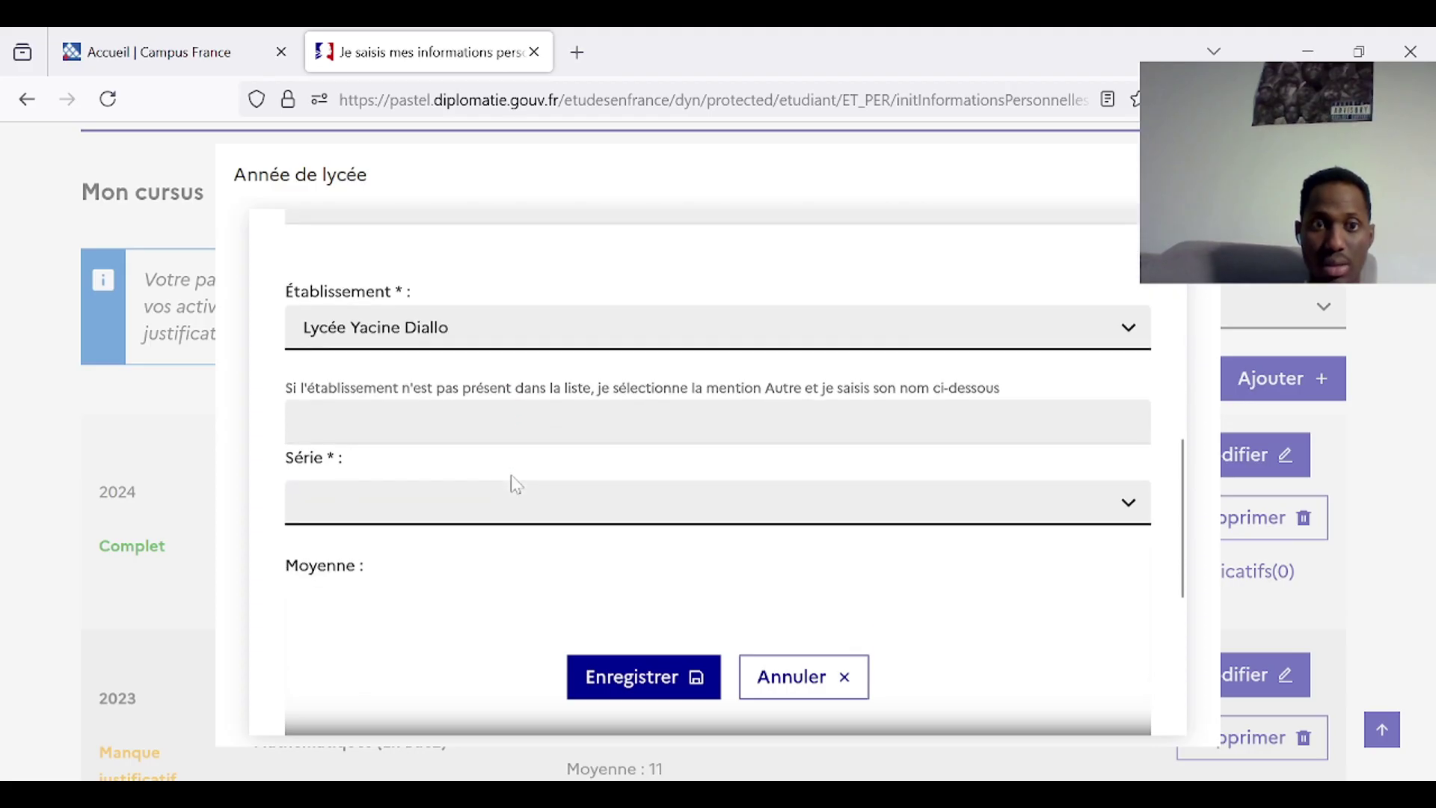
pyautogui.scroll(-1, 600, 387)
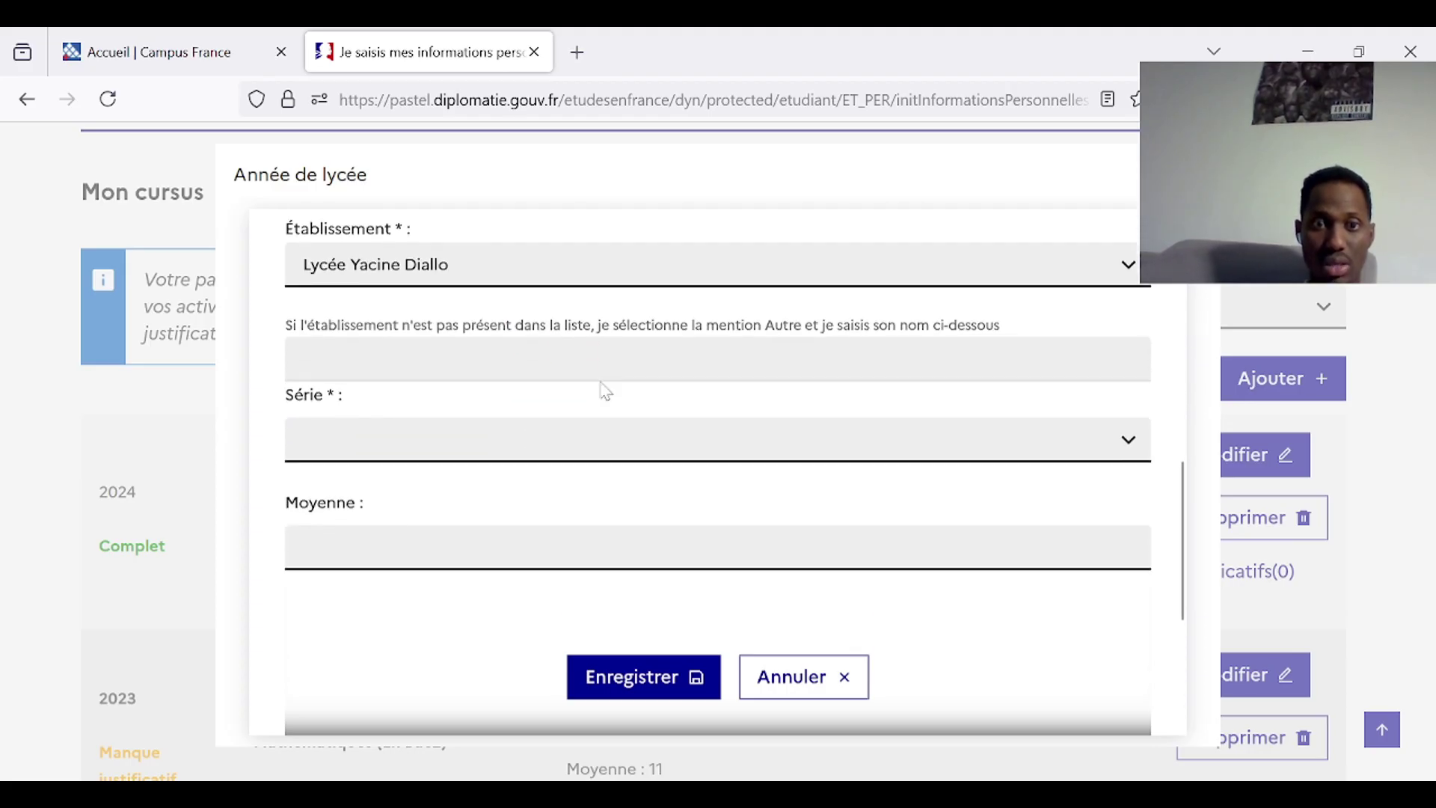
pyautogui.click(616, 413)
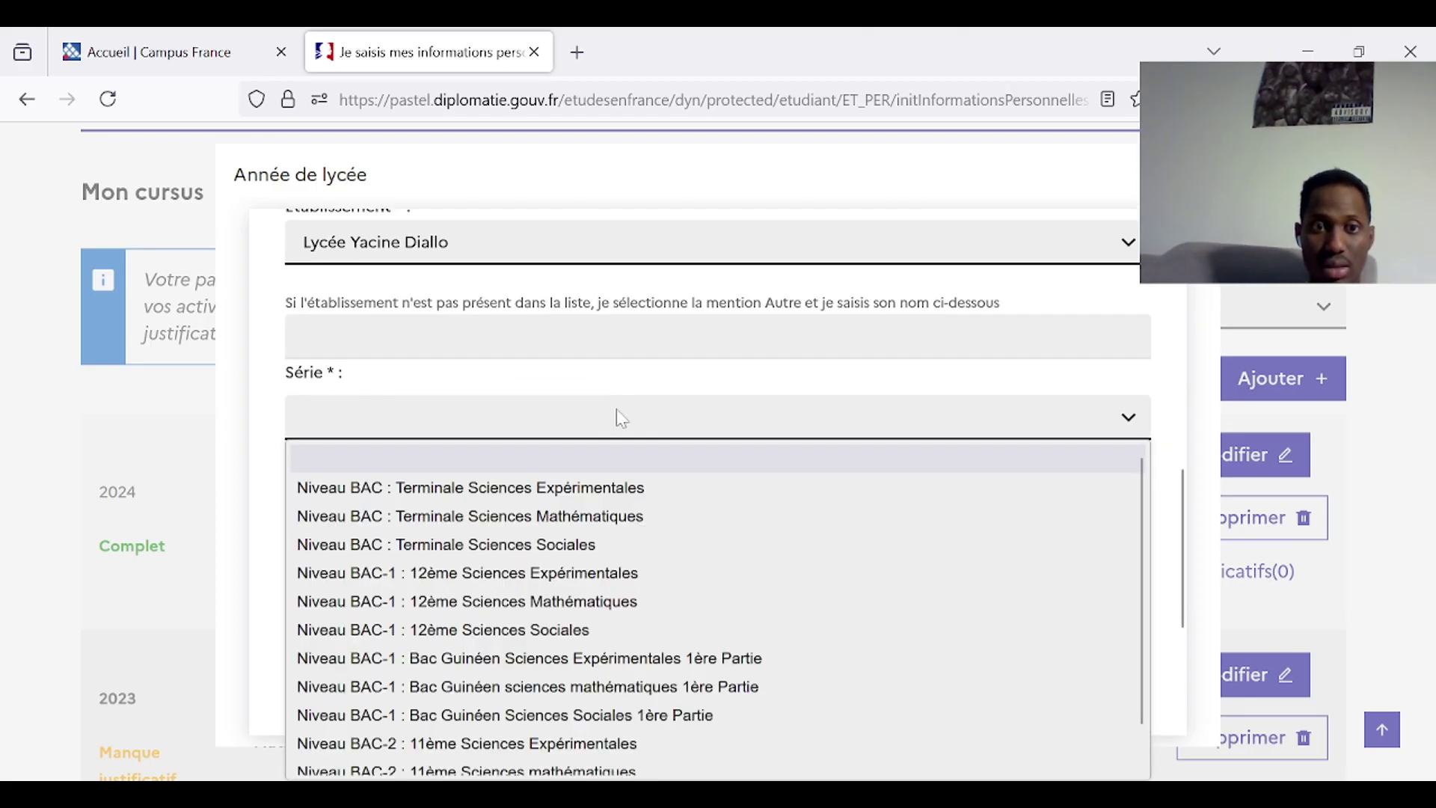
pyautogui.click(588, 516)
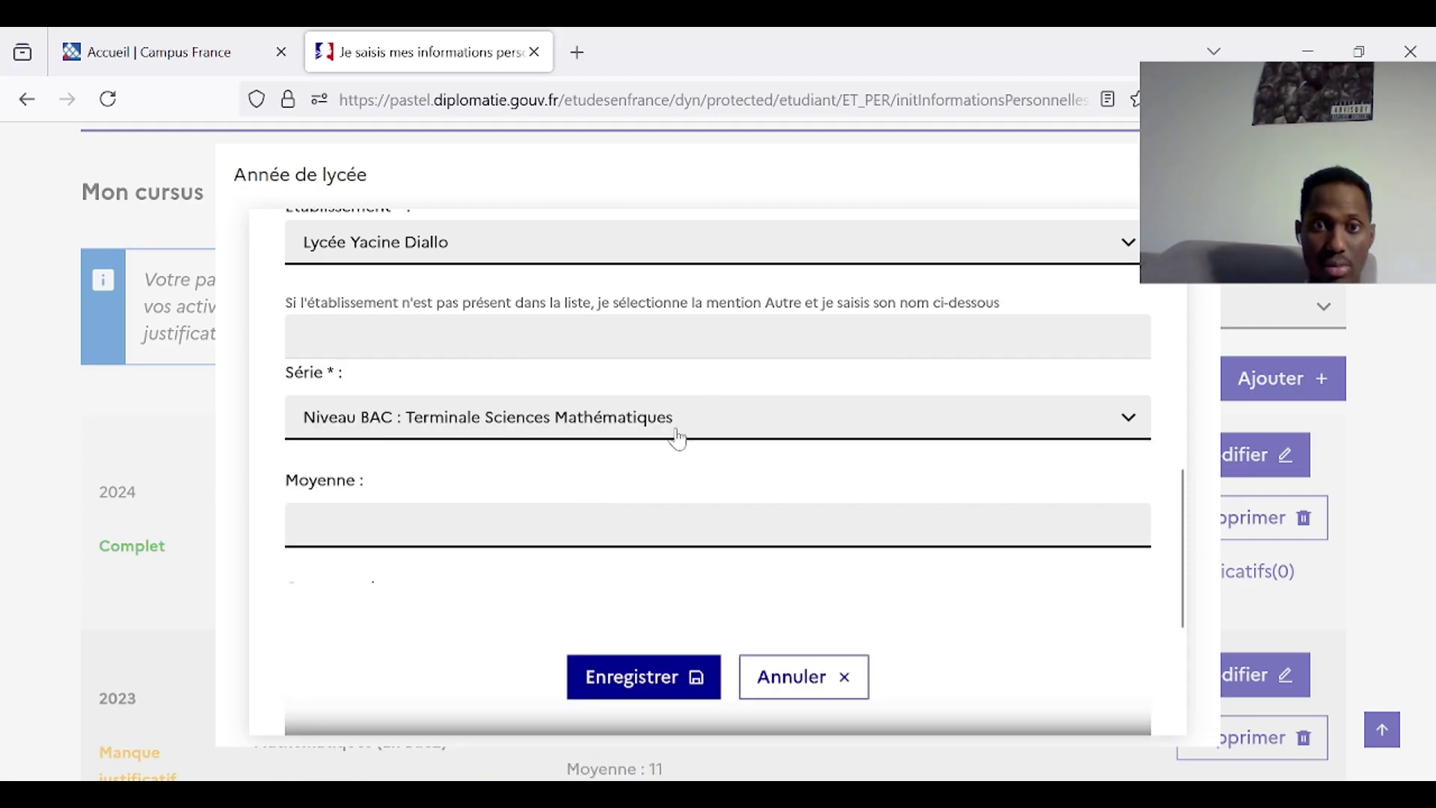
pyautogui.click(737, 426)
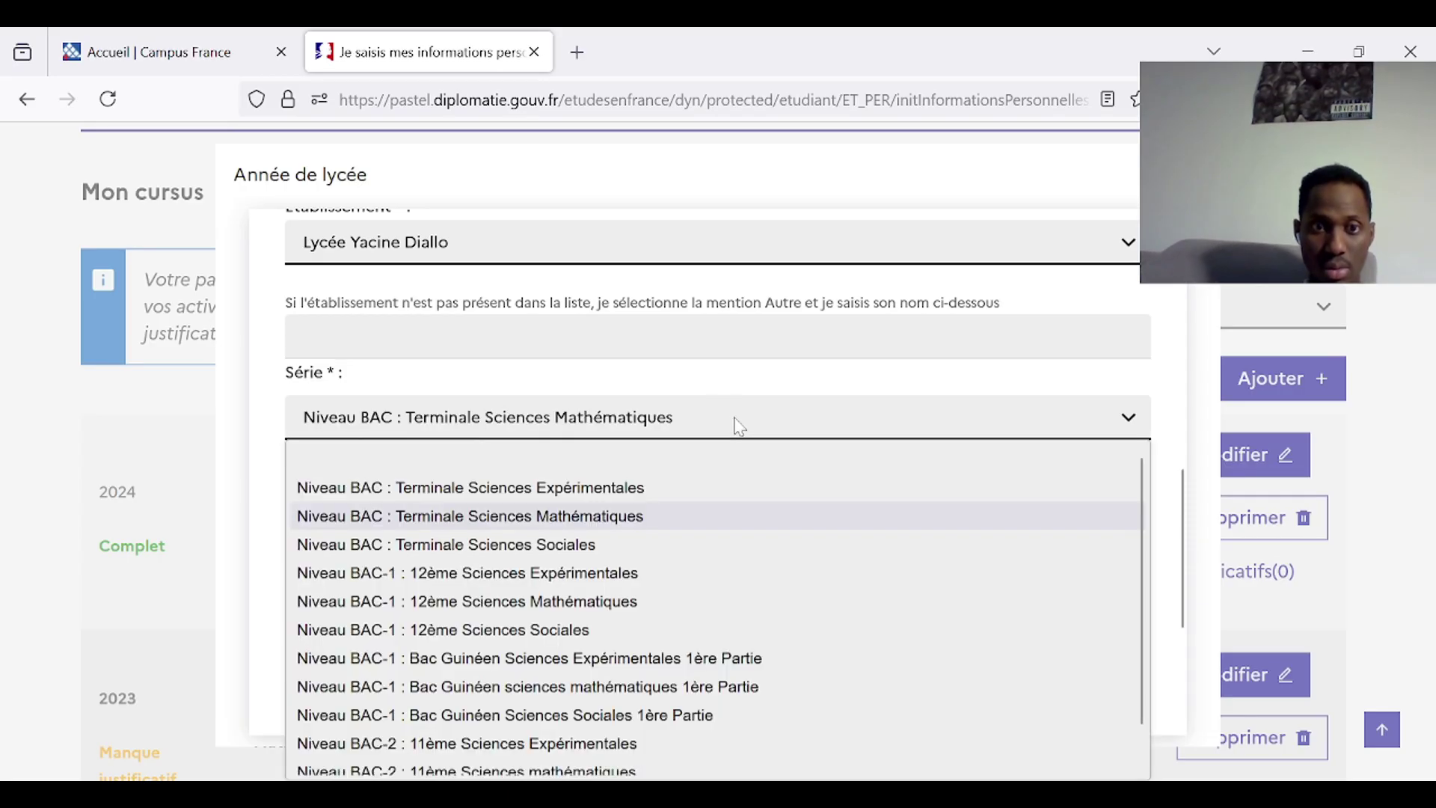
pyautogui.click(591, 574)
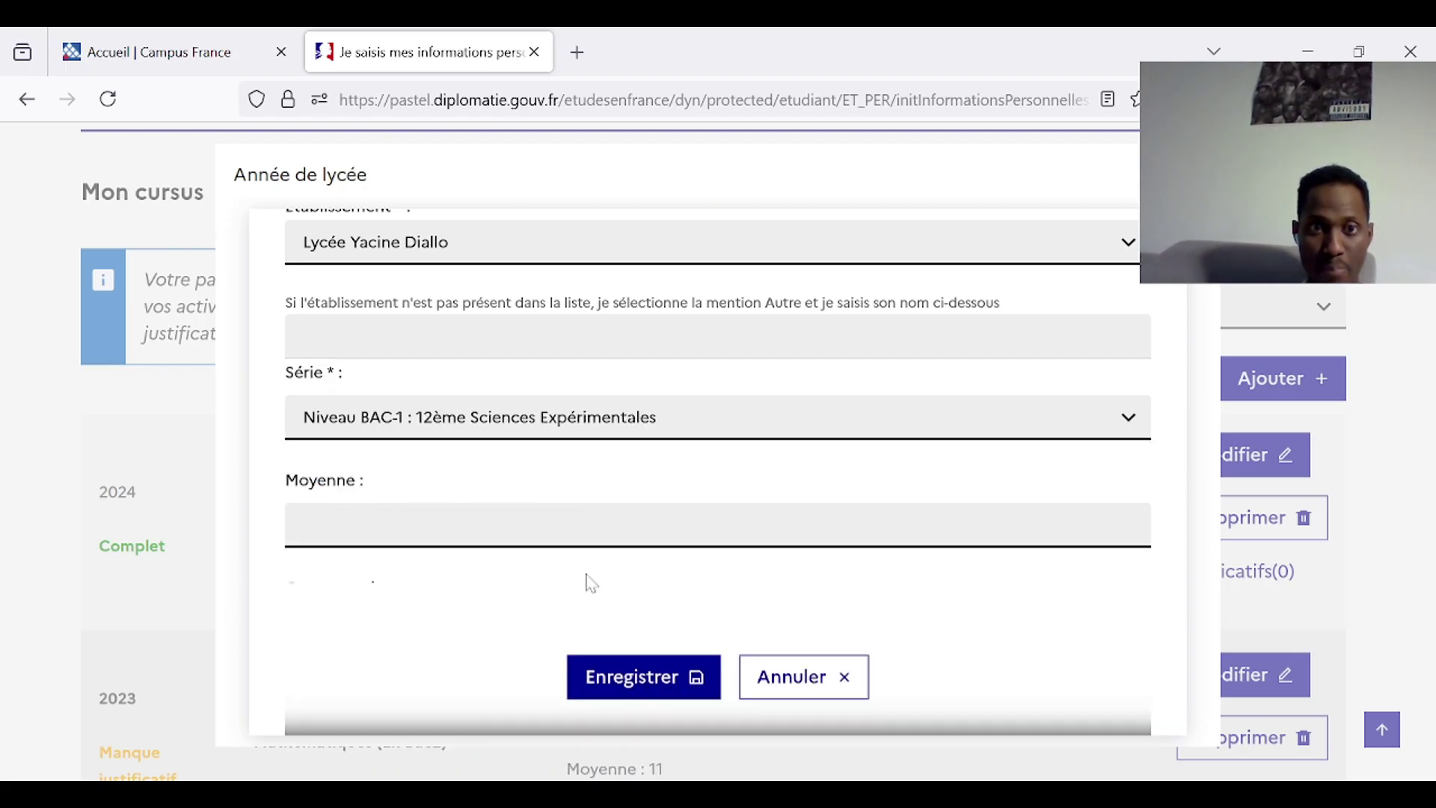
pyautogui.click(842, 428)
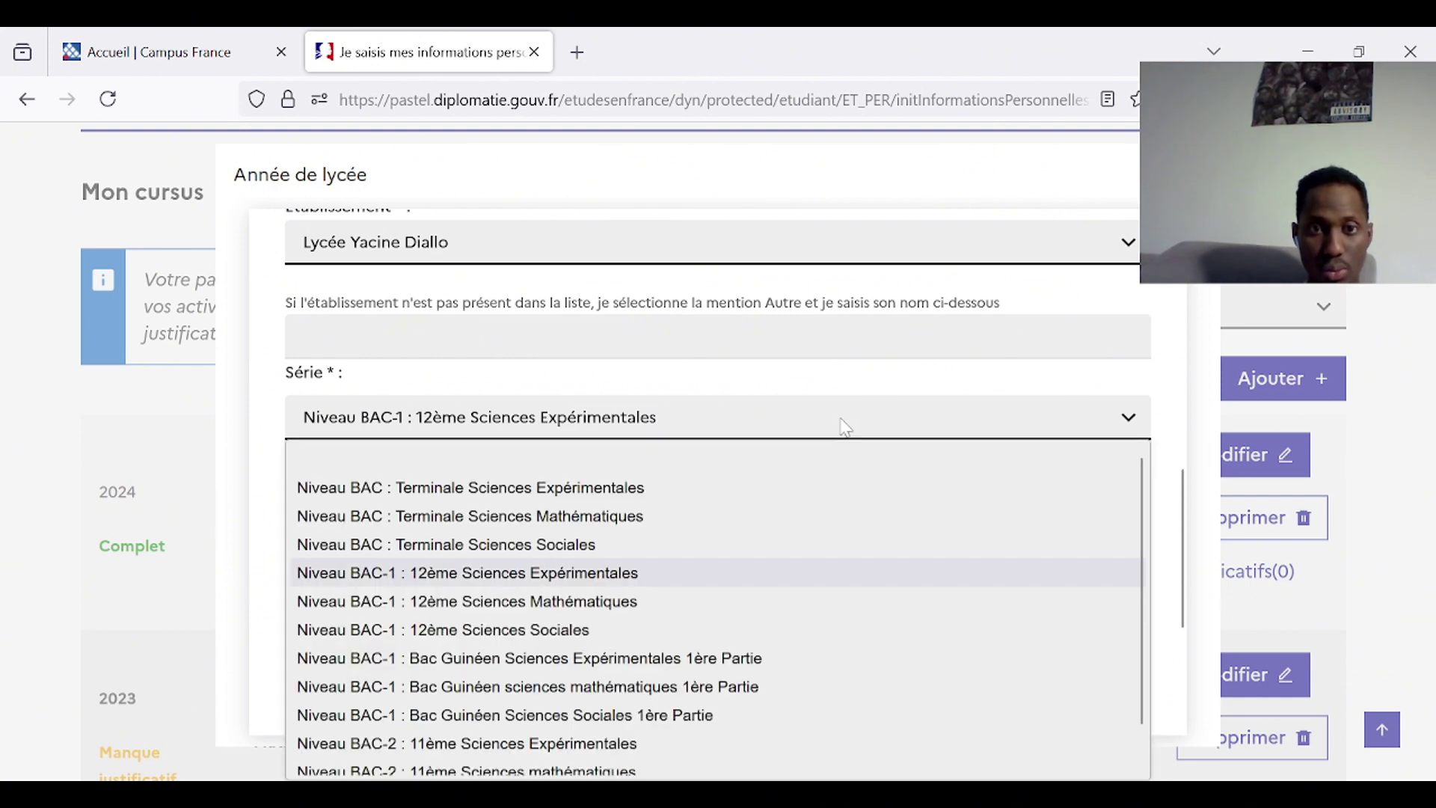
pyautogui.click(609, 604)
# Enter a moyenne of 14 and save the lycée year
pyautogui.scroll(-3, 710, 475)
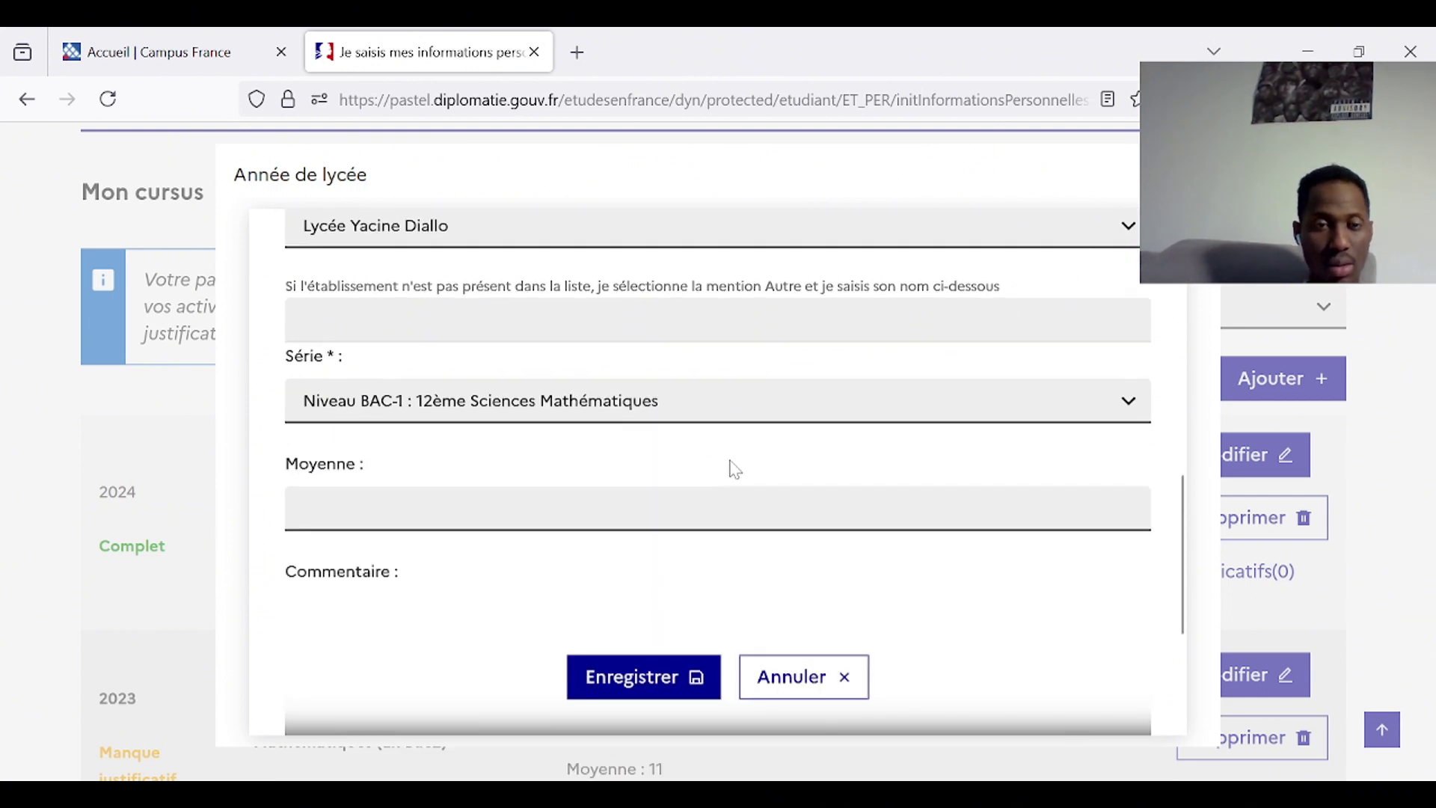
pyautogui.click(718, 372)
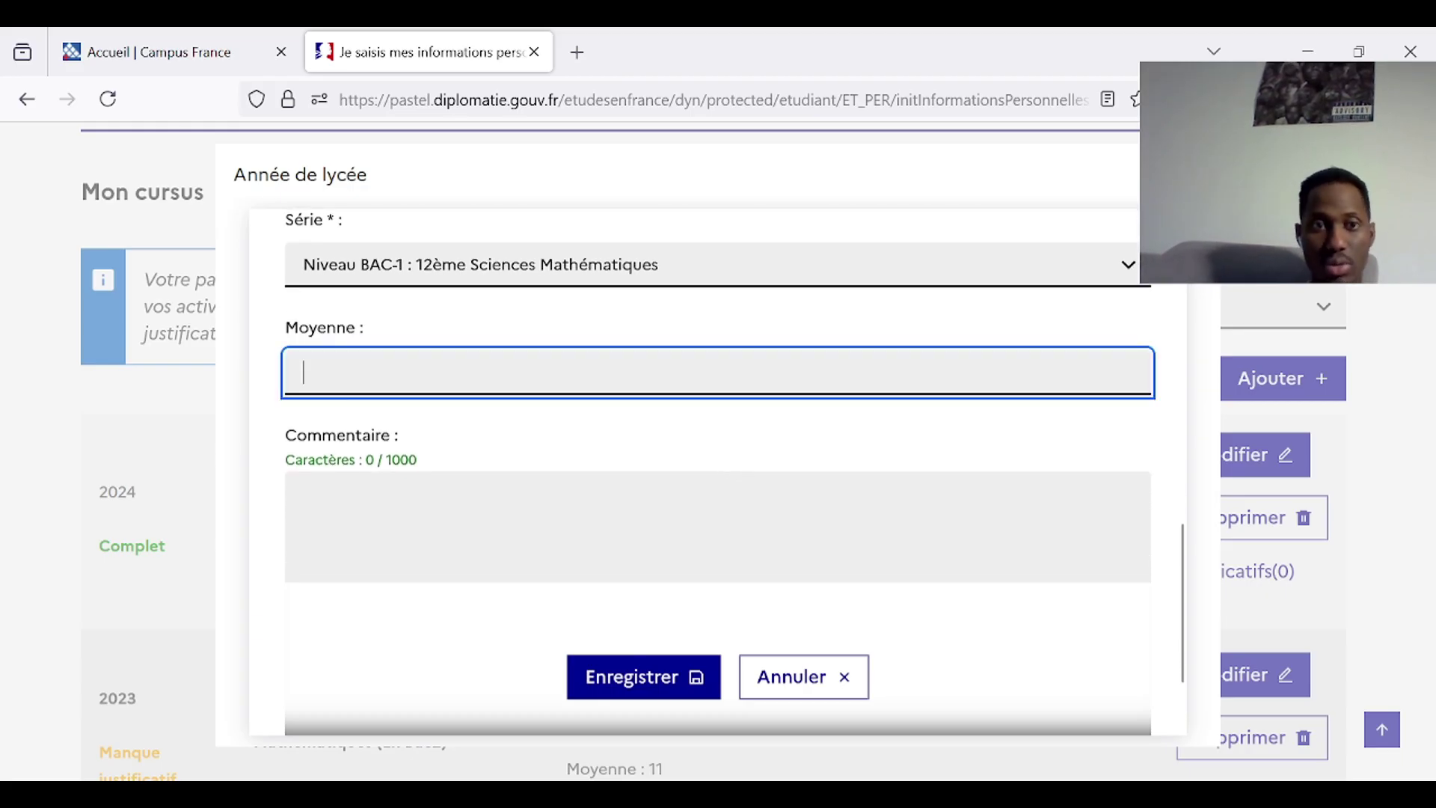
pyautogui.write('14')
pyautogui.scroll(-2, 711, 475)
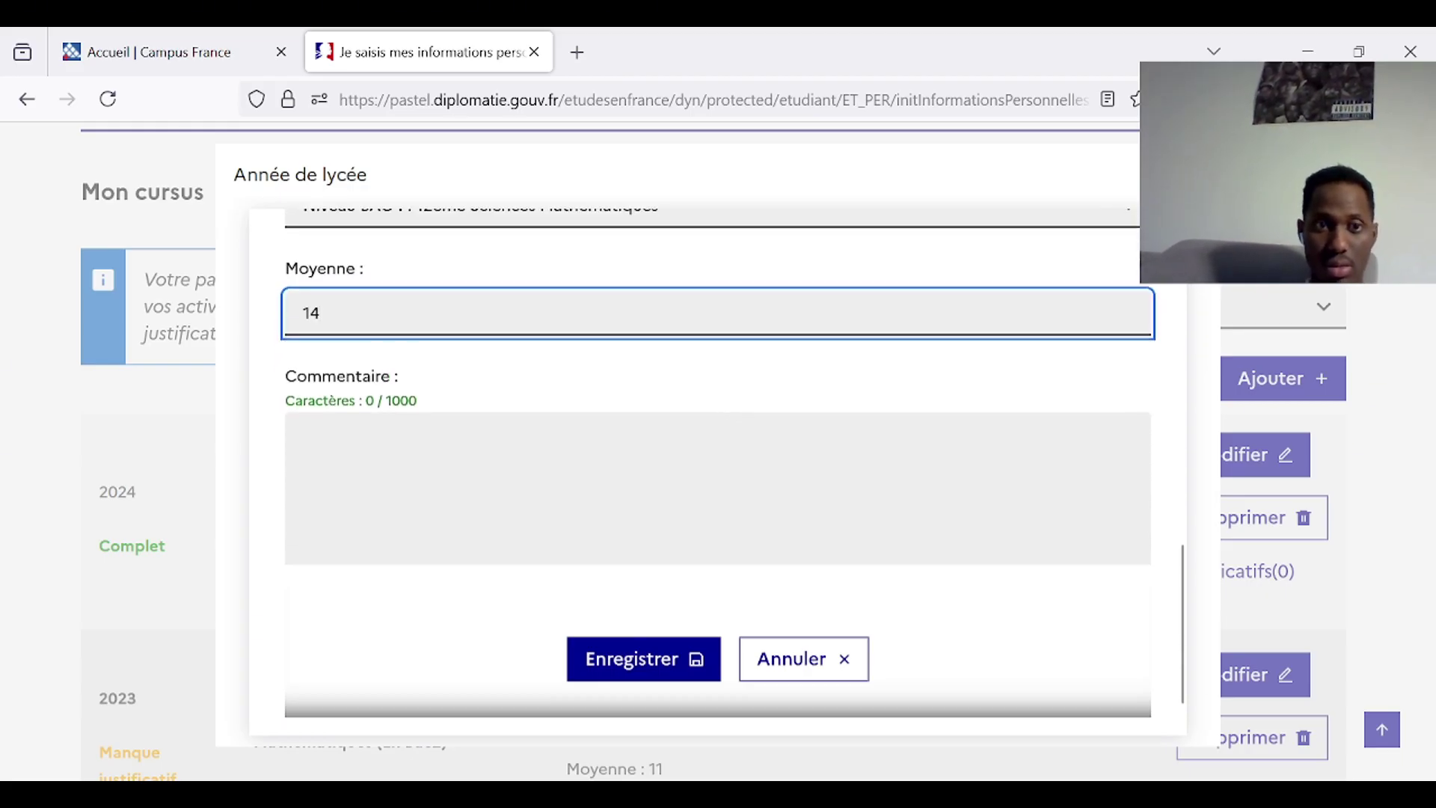
pyautogui.click(629, 613)
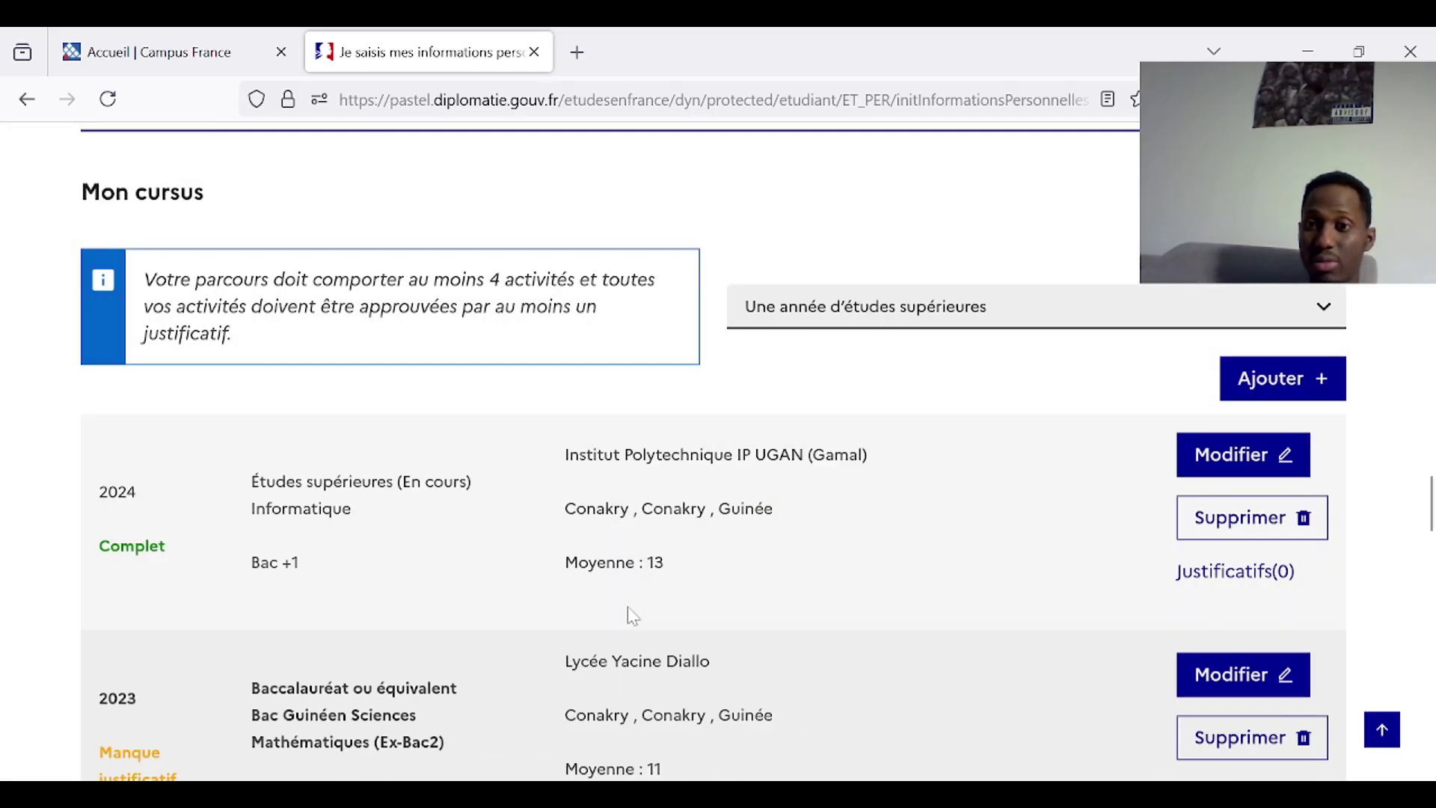
# Choose "Une année de lycée" as the type of activity for the next Mon cursus entry
pyautogui.scroll(-6, 632, 616)
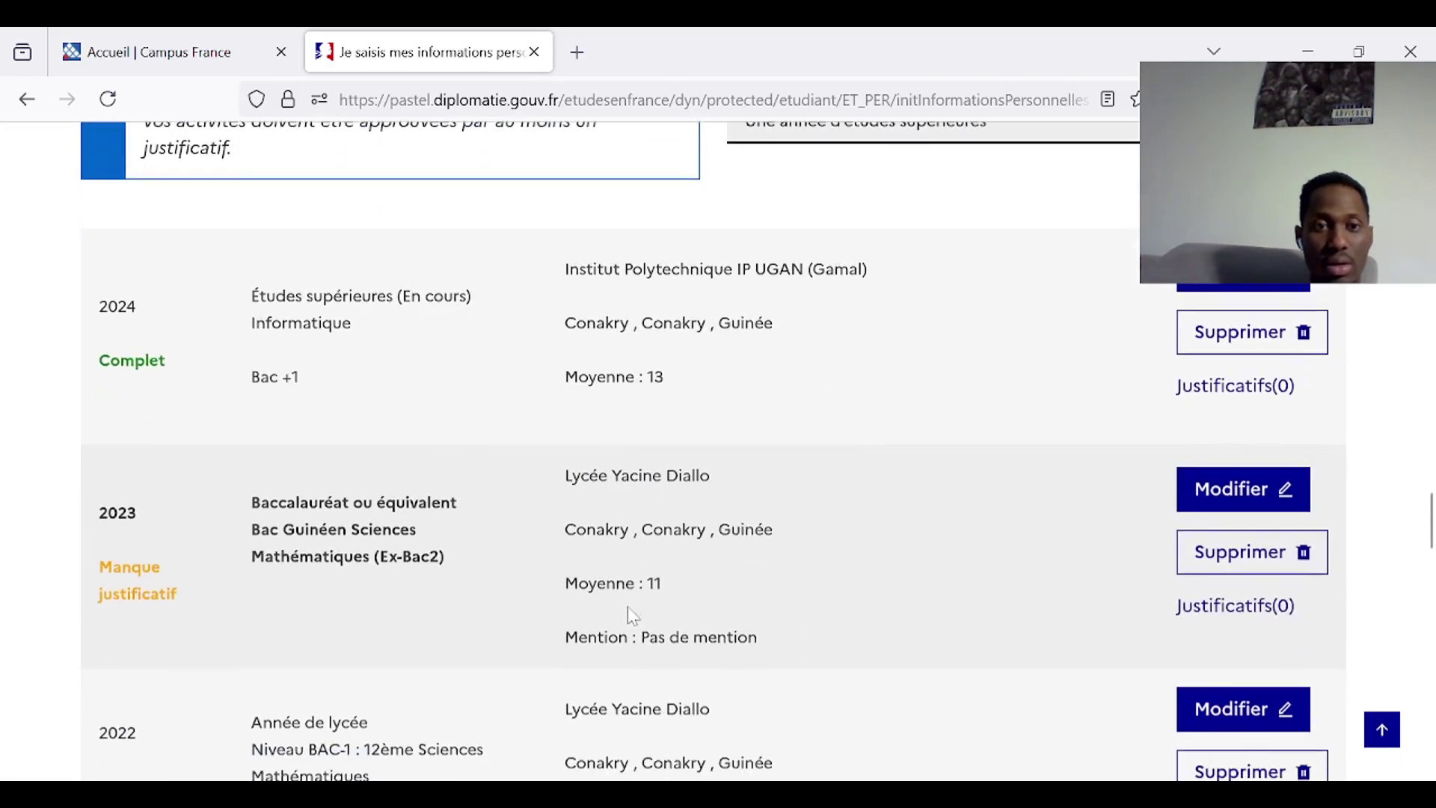
pyautogui.scroll(3, 632, 616)
pyautogui.scroll(1, 632, 616)
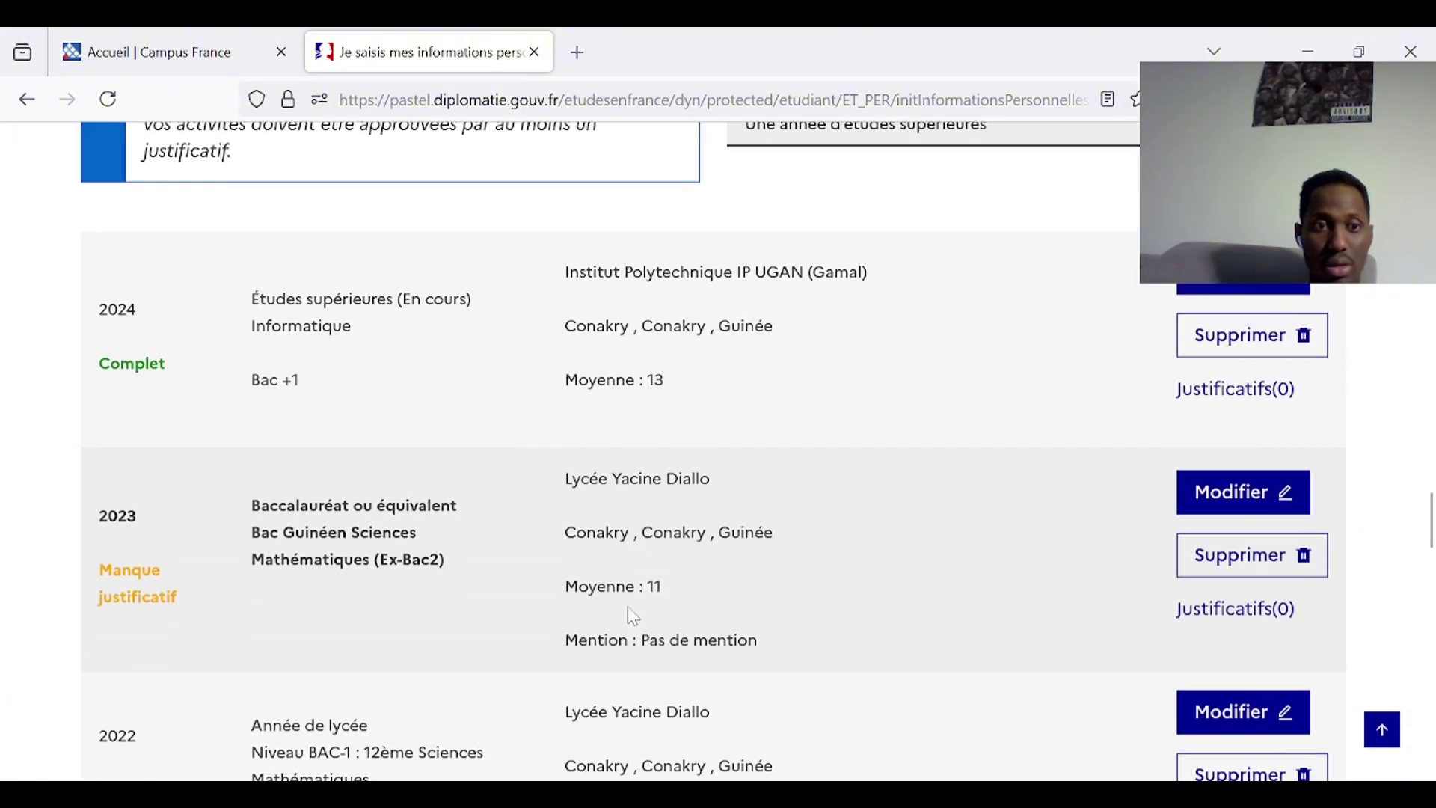
pyautogui.scroll(-3, 633, 616)
pyautogui.scroll(3, 633, 616)
pyautogui.scroll(2, 632, 610)
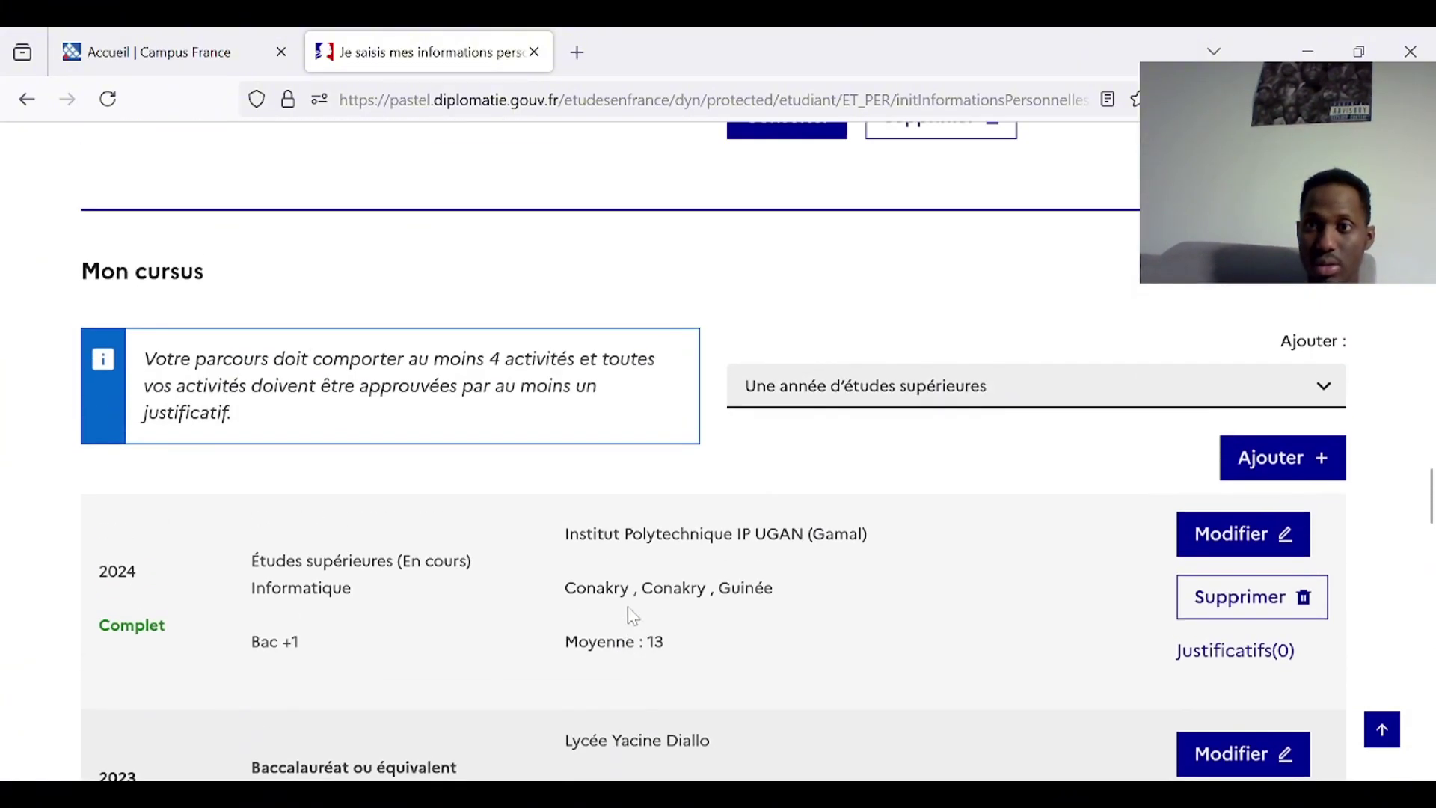
pyautogui.click(1276, 395)
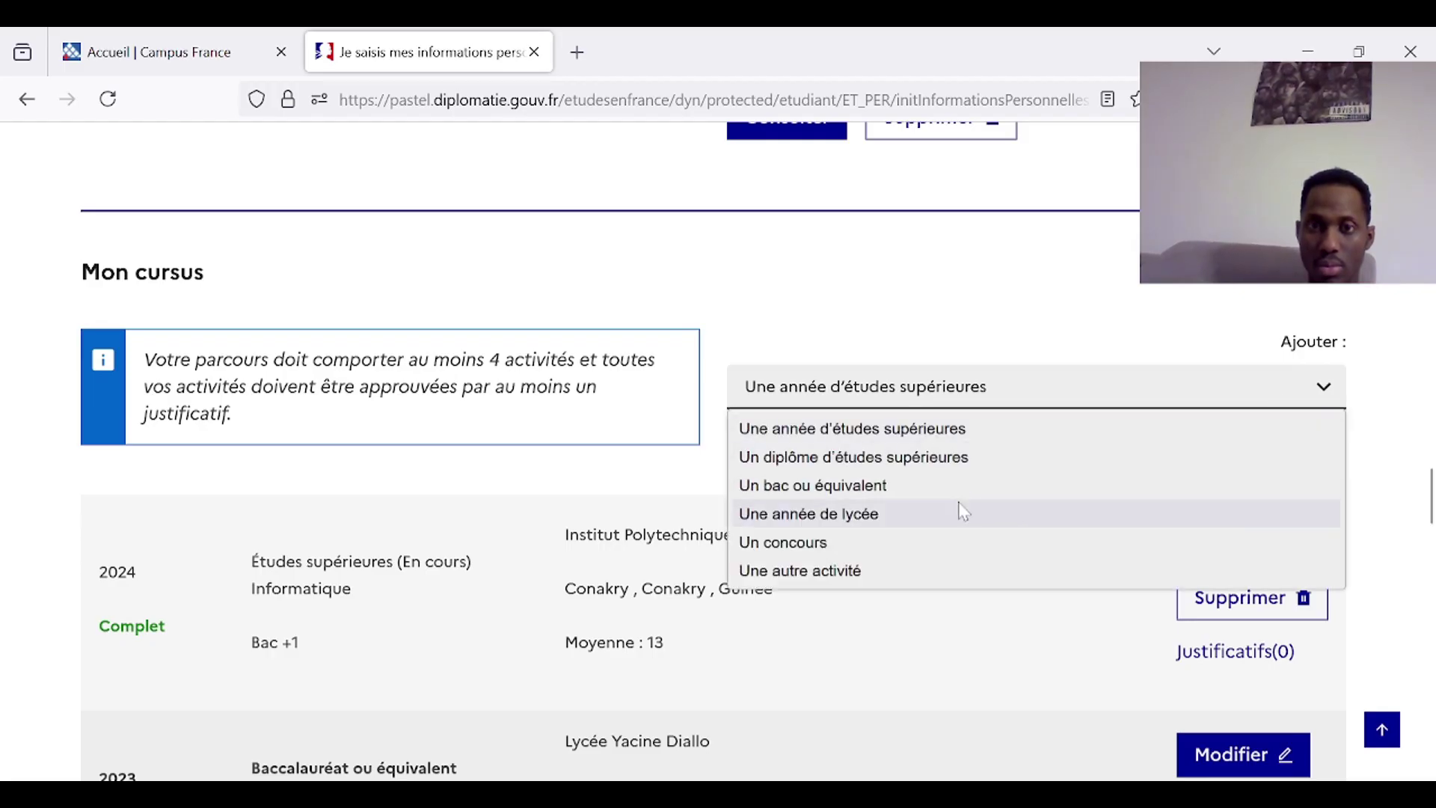
pyautogui.click(925, 522)
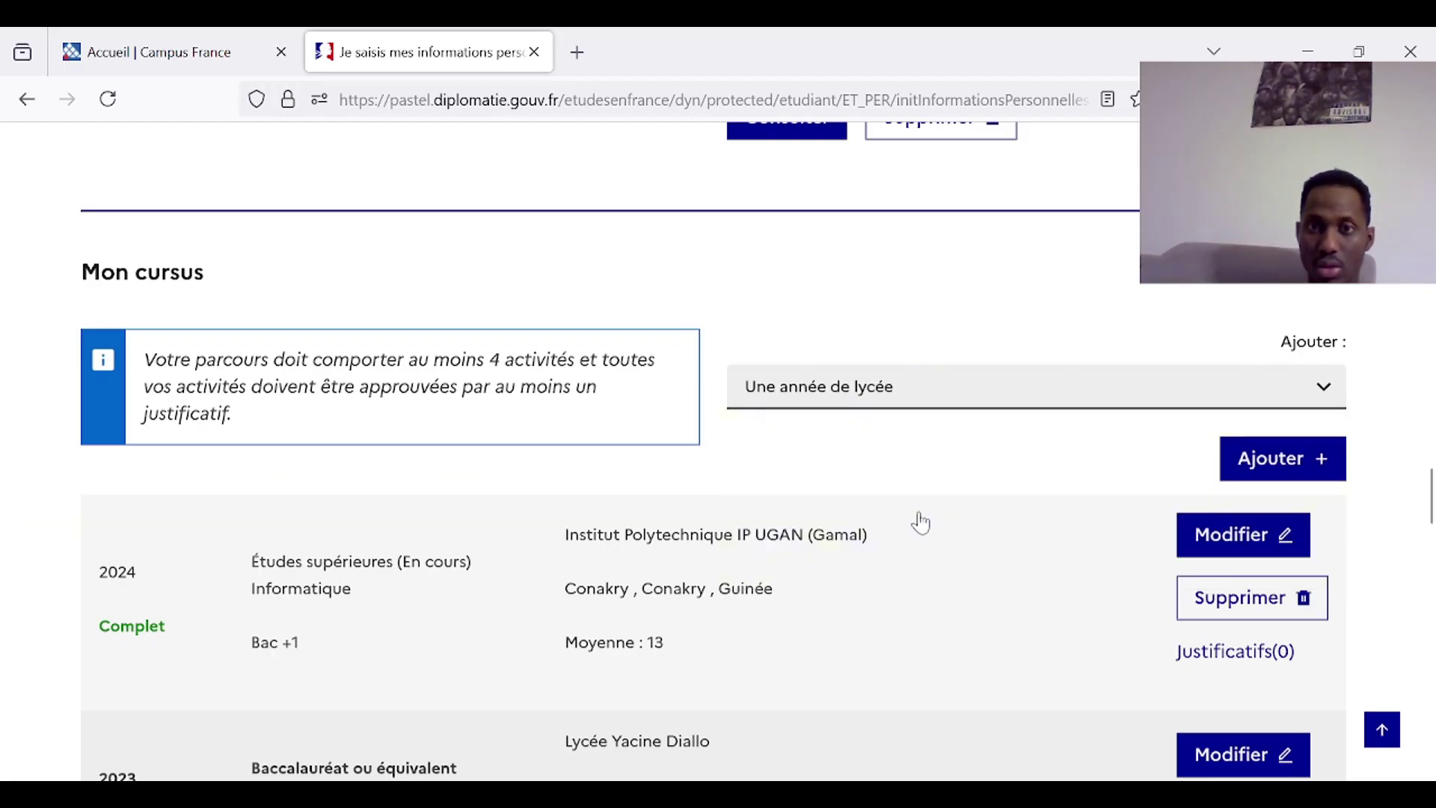
pyautogui.click(1247, 471)
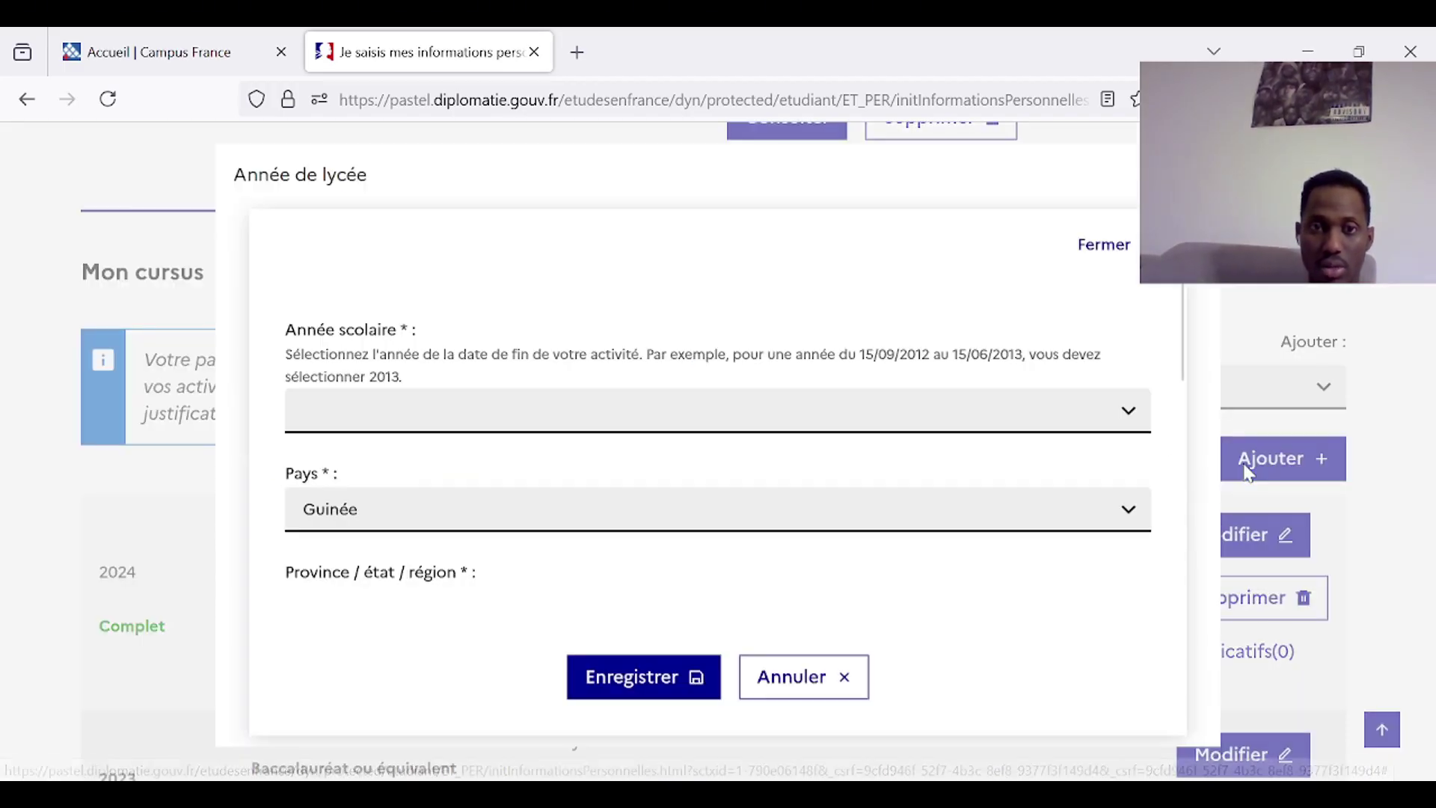
pyautogui.click(905, 397)
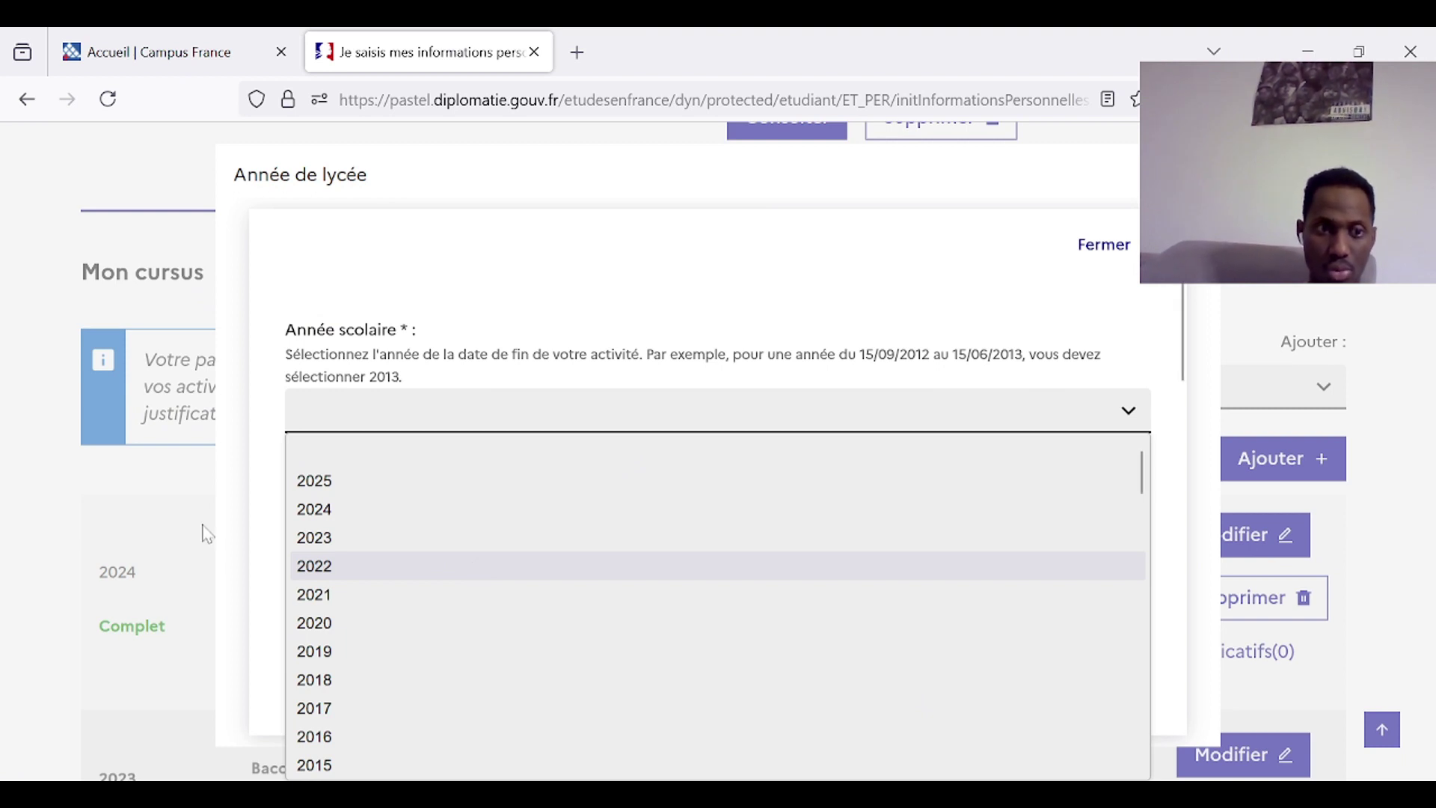
pyautogui.click(149, 543)
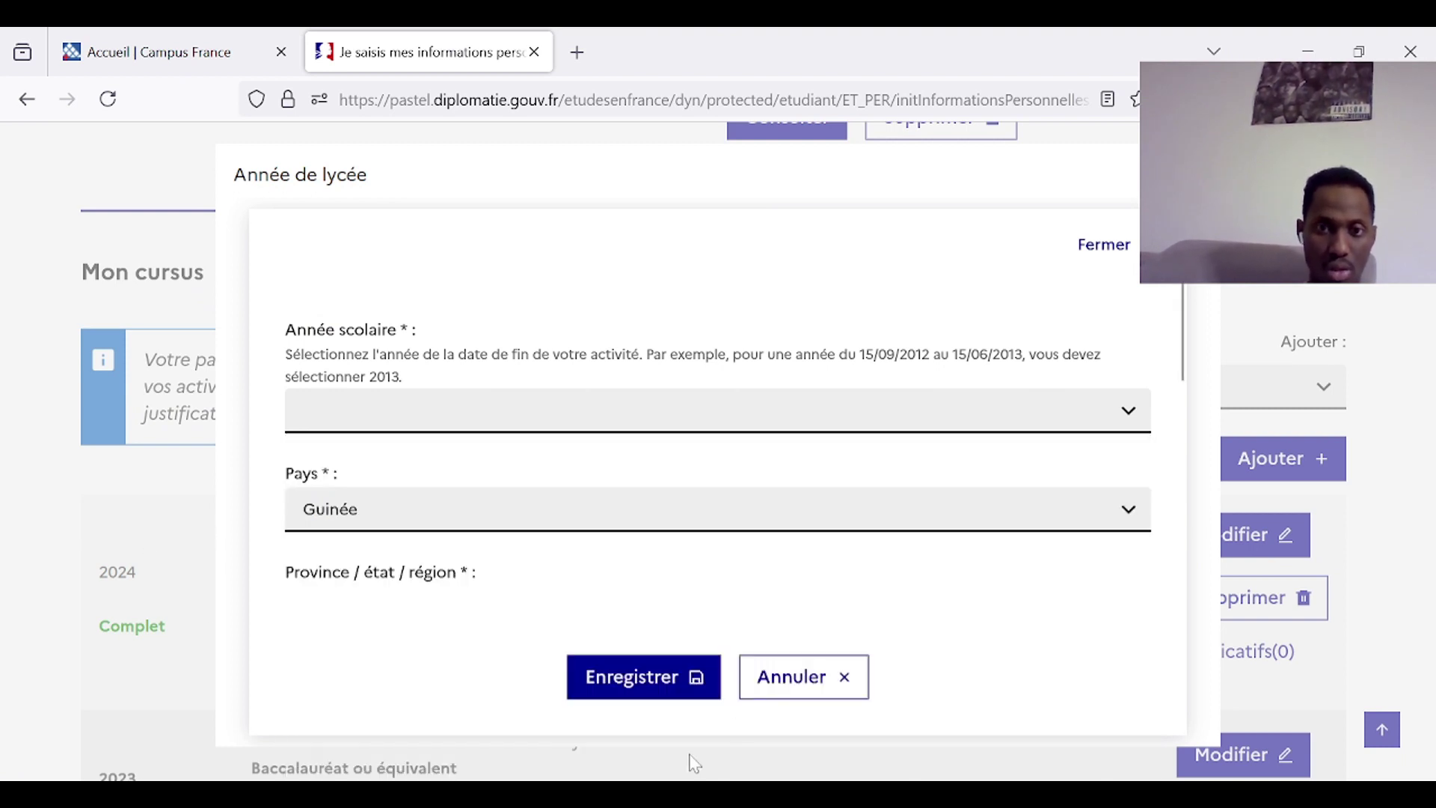
pyautogui.click(759, 679)
# Check which school years the saved Mon cursus entries already cover
pyautogui.scroll(-4, 752, 677)
pyautogui.scroll(-3, 573, 652)
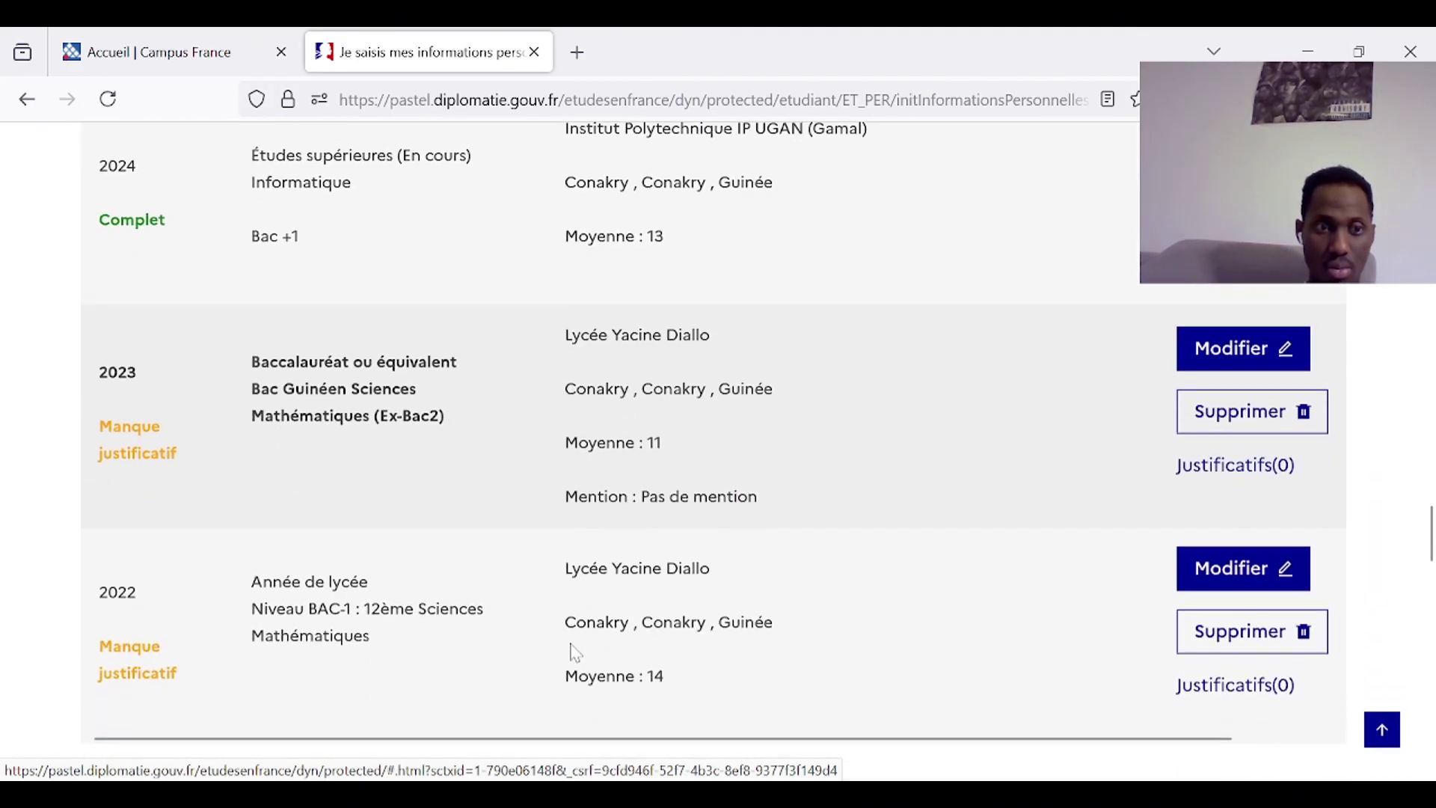
pyautogui.scroll(6, 572, 651)
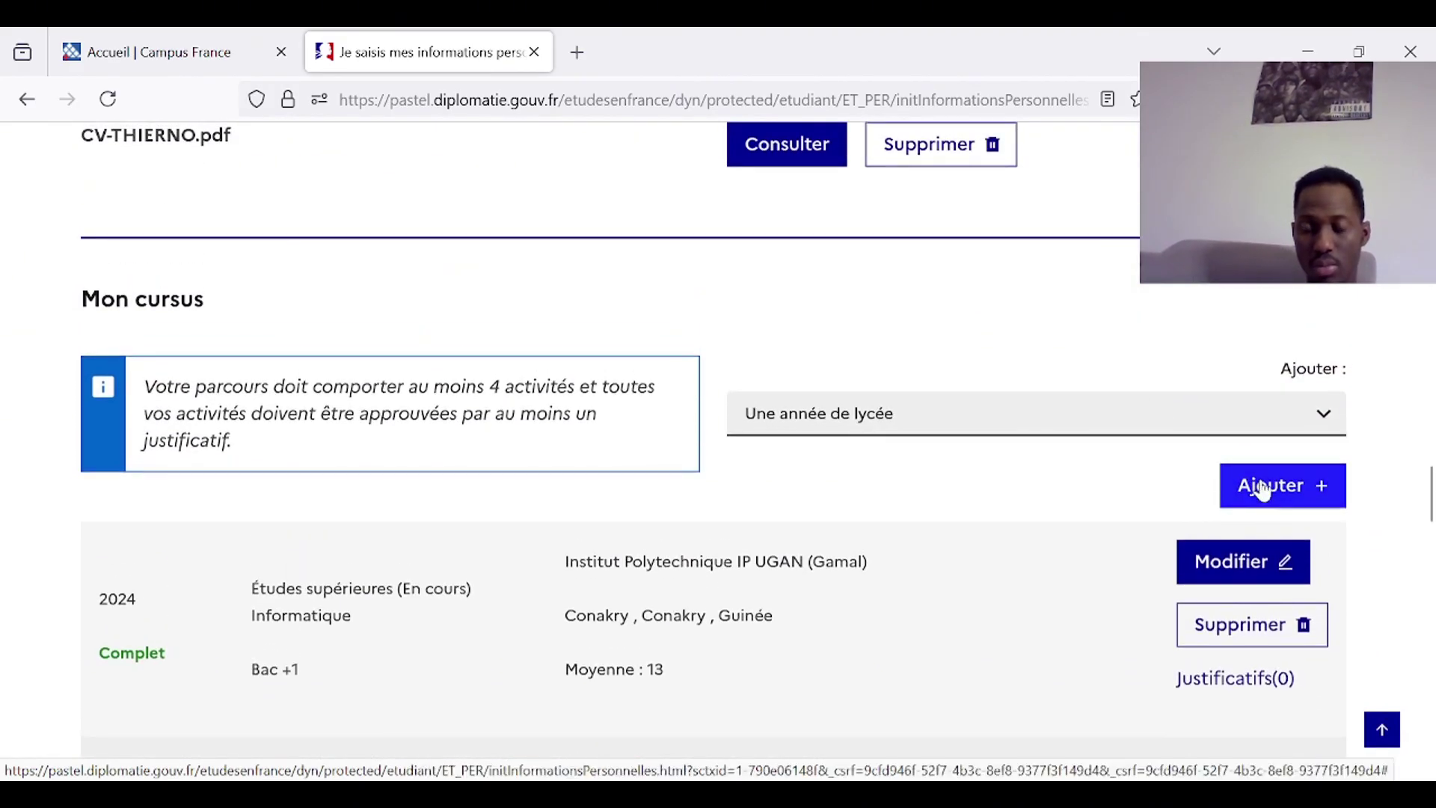
# Add a lycée year entry for année scolaire 2021 with a moyenne of 12 and save it
pyautogui.click(1270, 486)
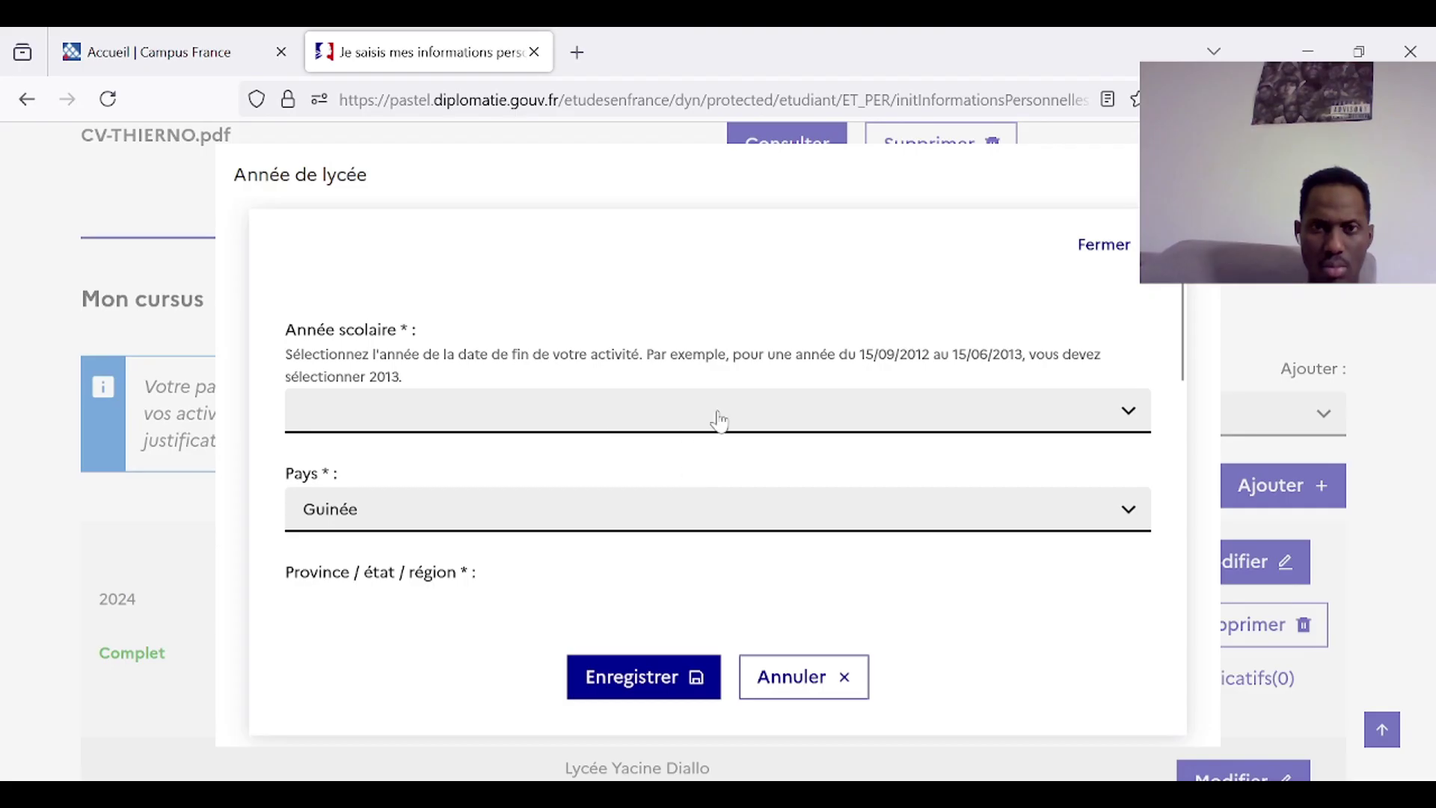
pyautogui.click(720, 421)
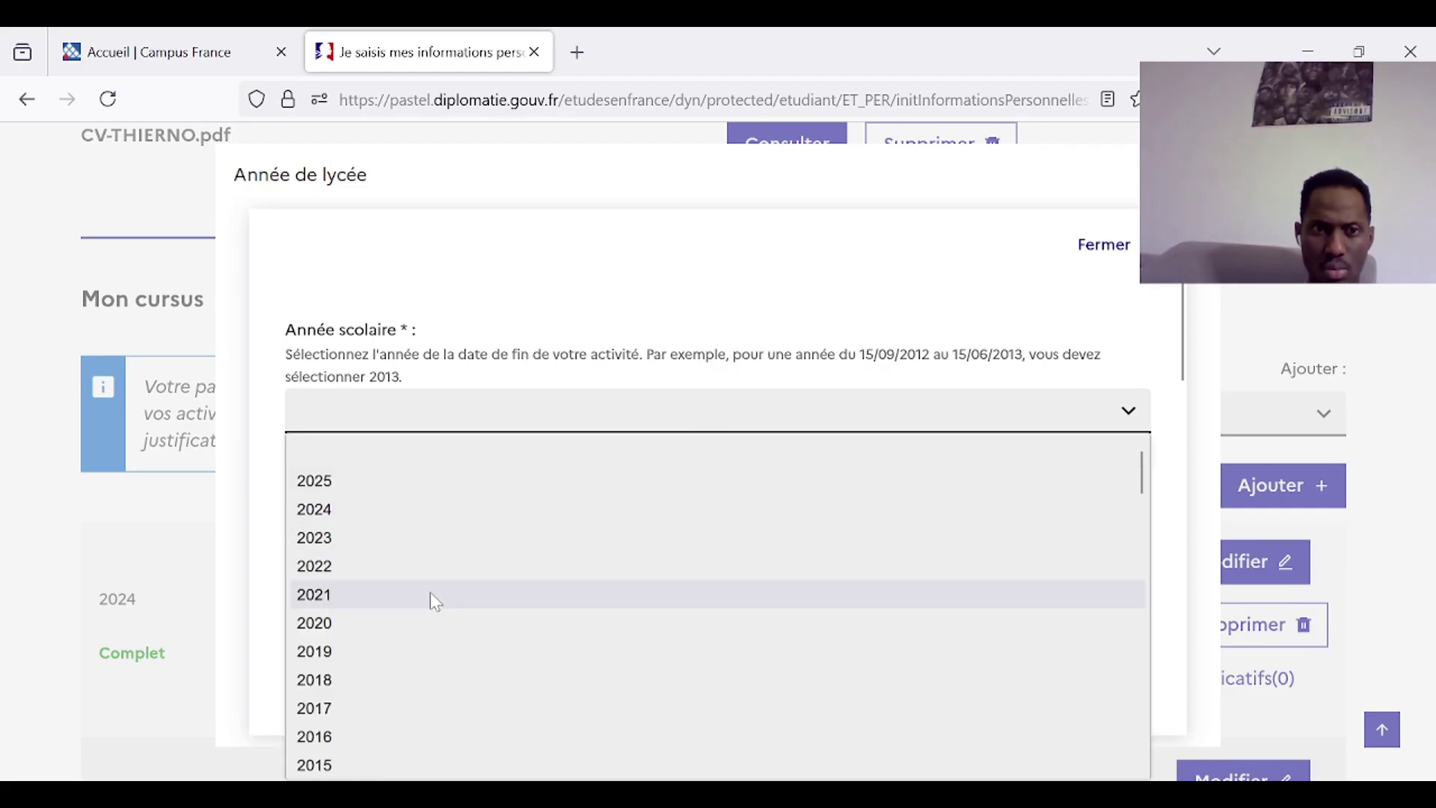
pyautogui.click(434, 601)
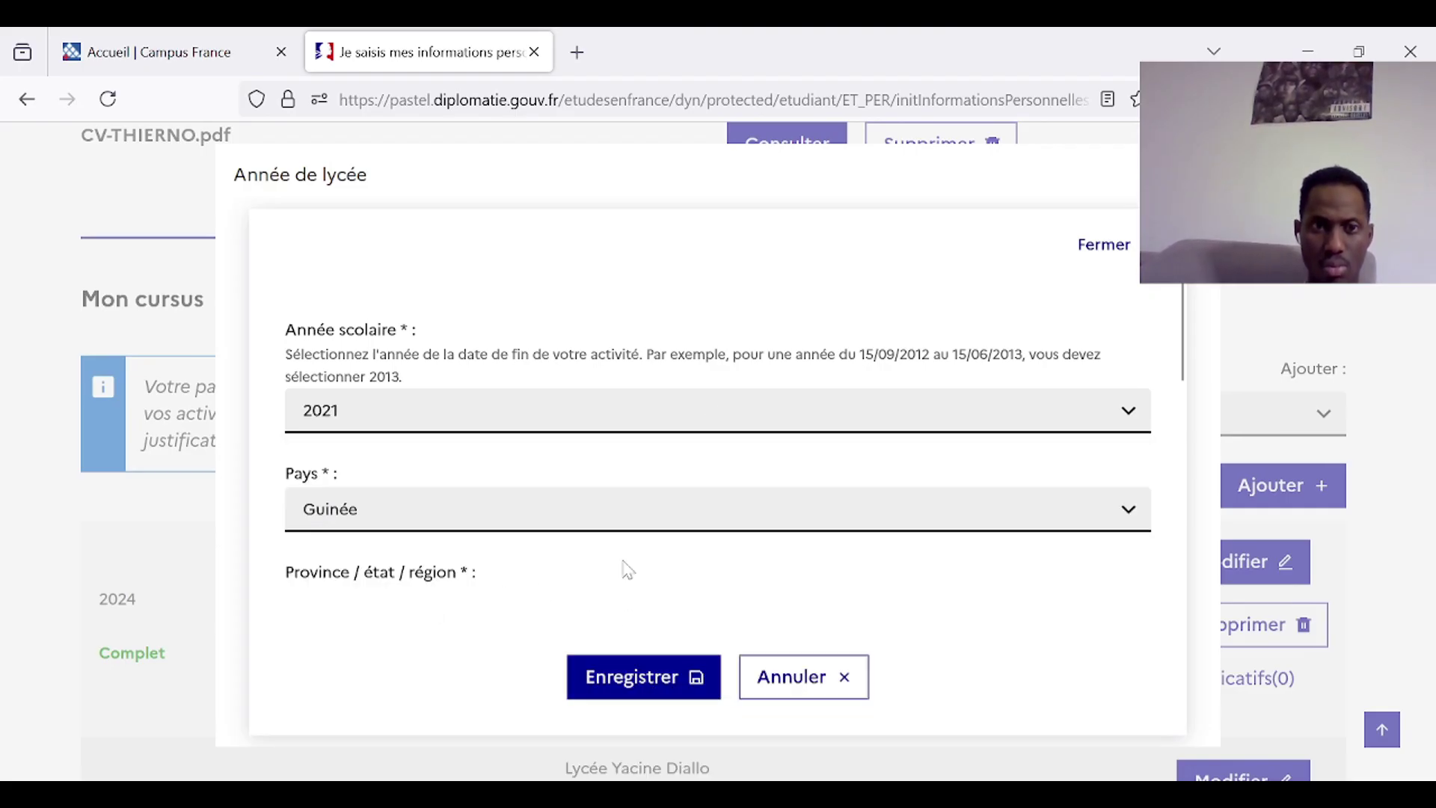
pyautogui.scroll(-8, 626, 571)
pyautogui.scroll(-3, 624, 562)
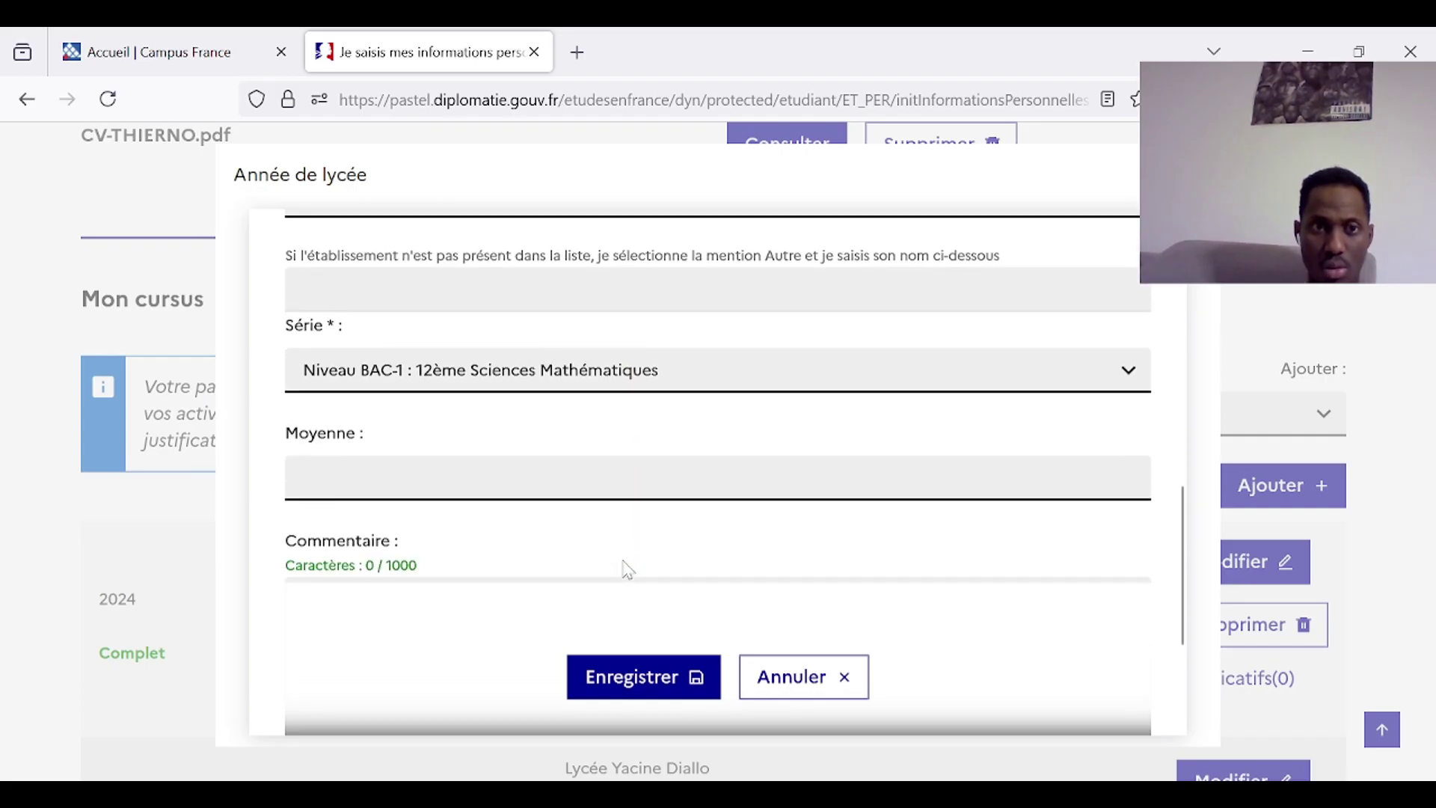
pyautogui.click(304, 448)
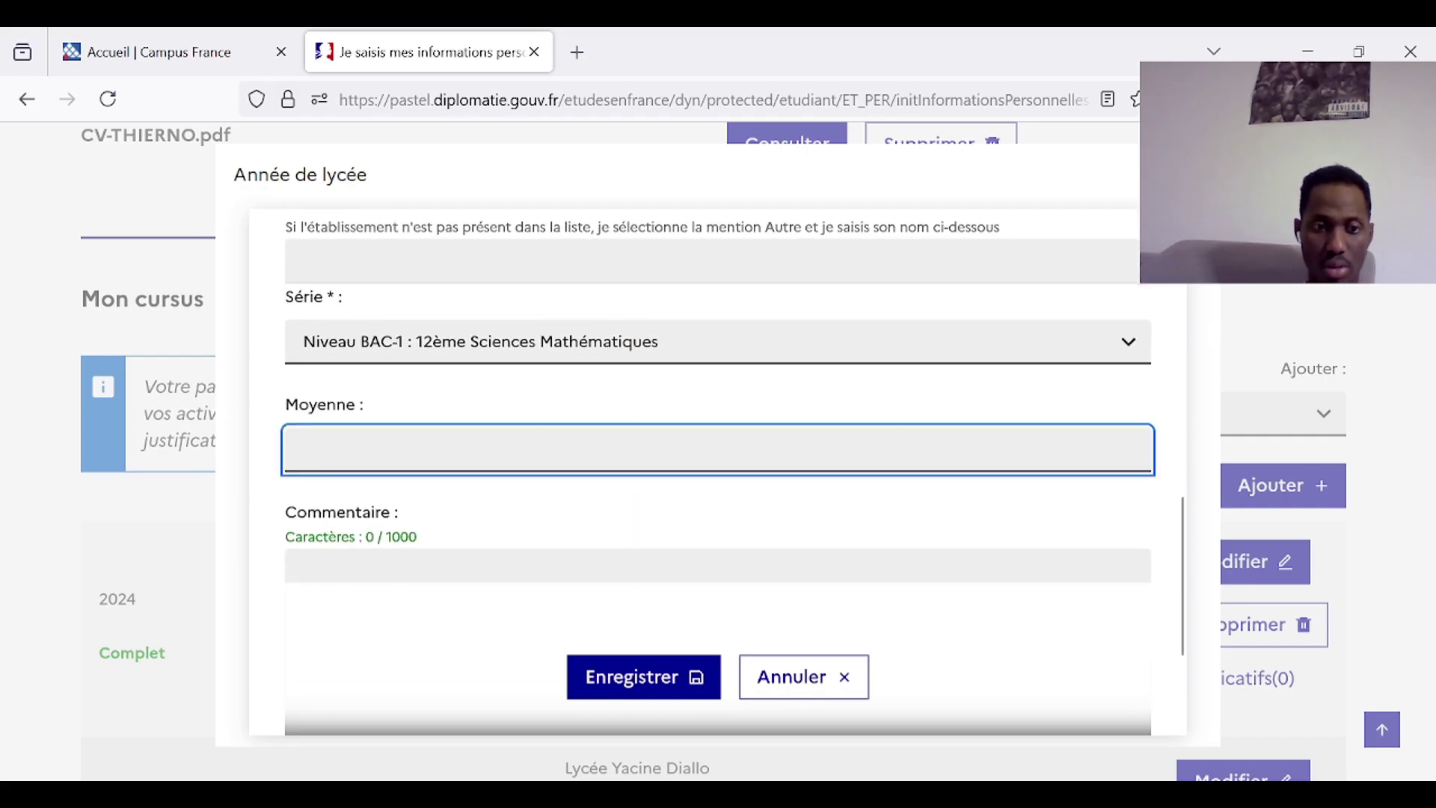
pyautogui.write('12')
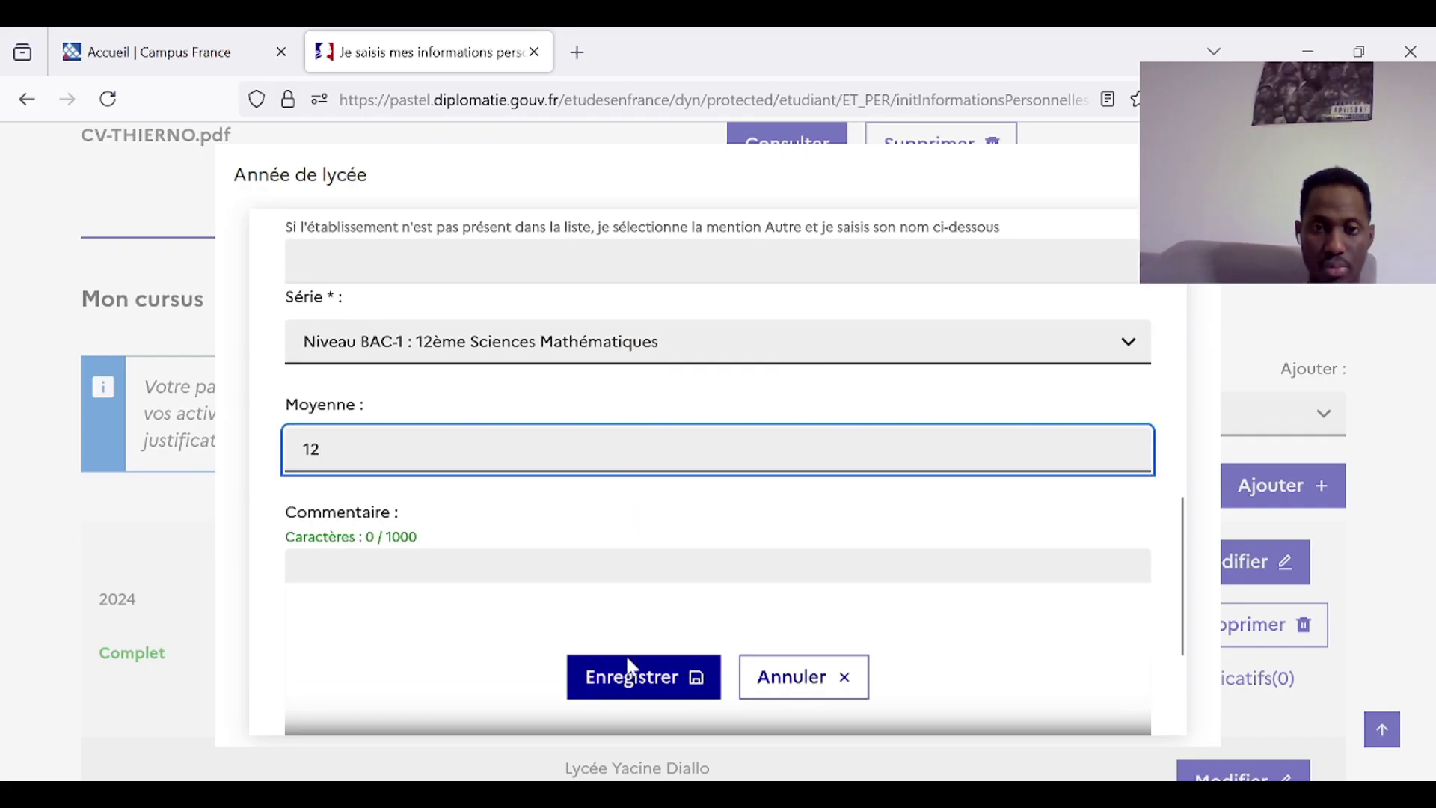
pyautogui.click(624, 682)
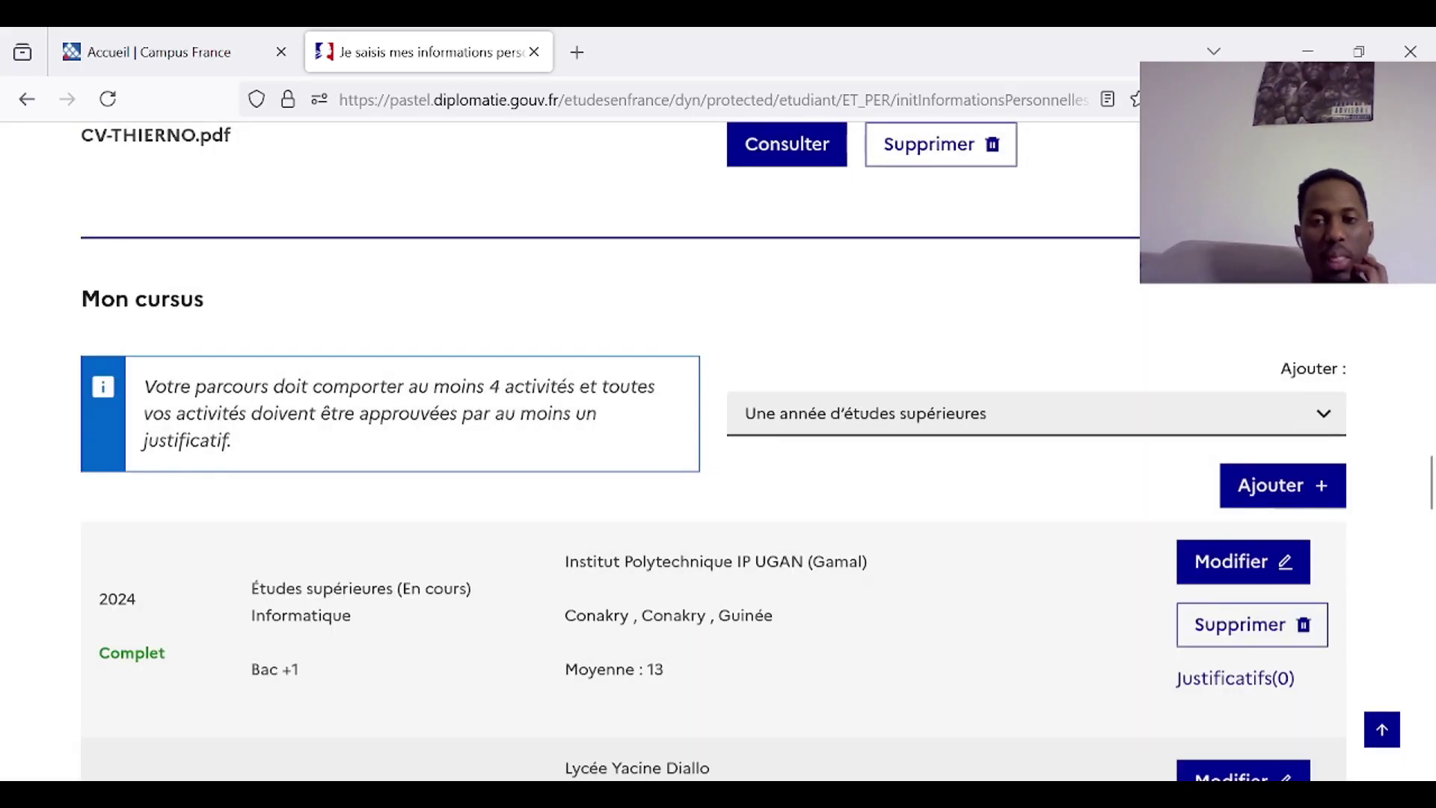
# Review the saved Mon cursus entries and check which ones still lack a justificatif
pyautogui.scroll(-10, 625, 687)
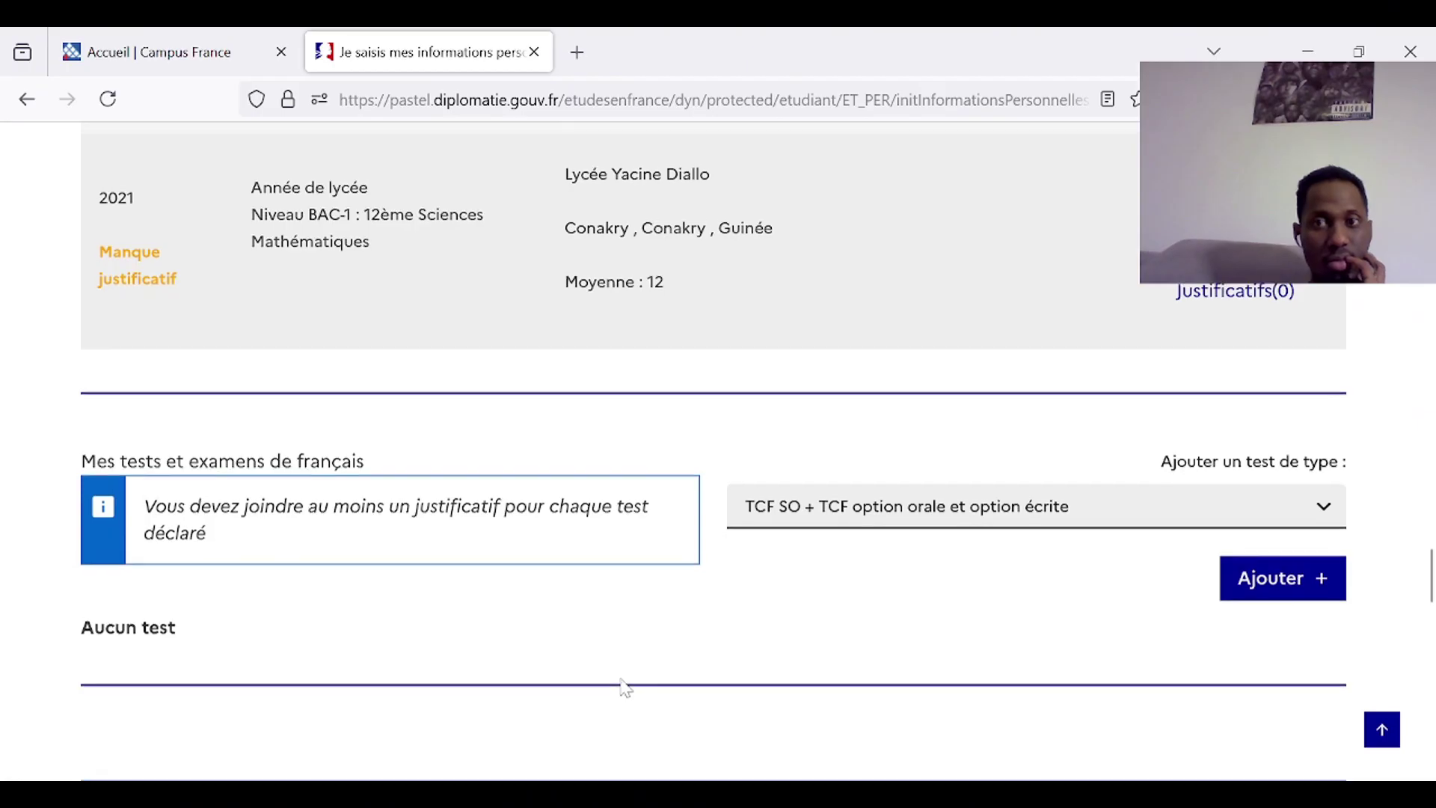
pyautogui.scroll(8, 625, 687)
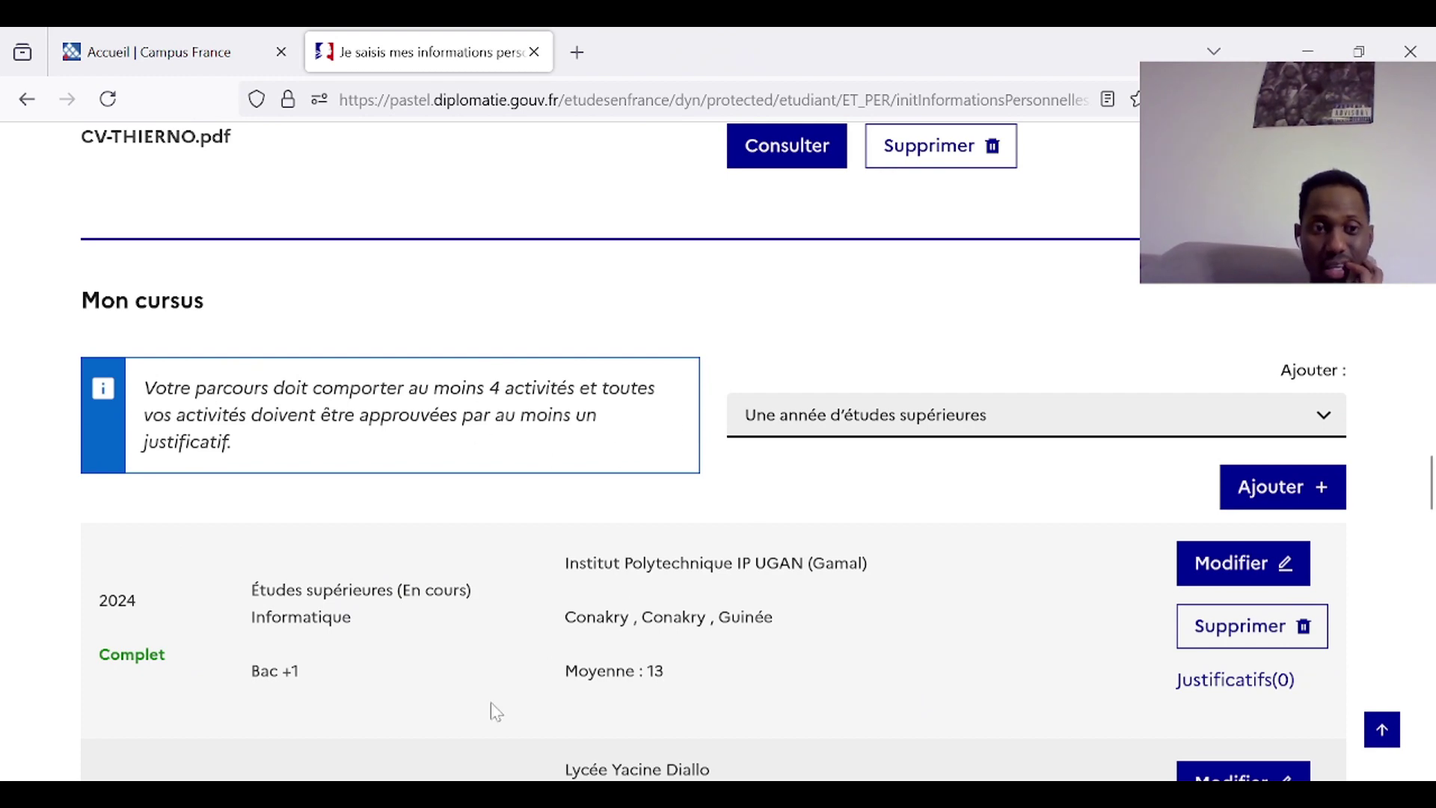
pyautogui.scroll(-6, 492, 709)
pyautogui.scroll(-7, 495, 710)
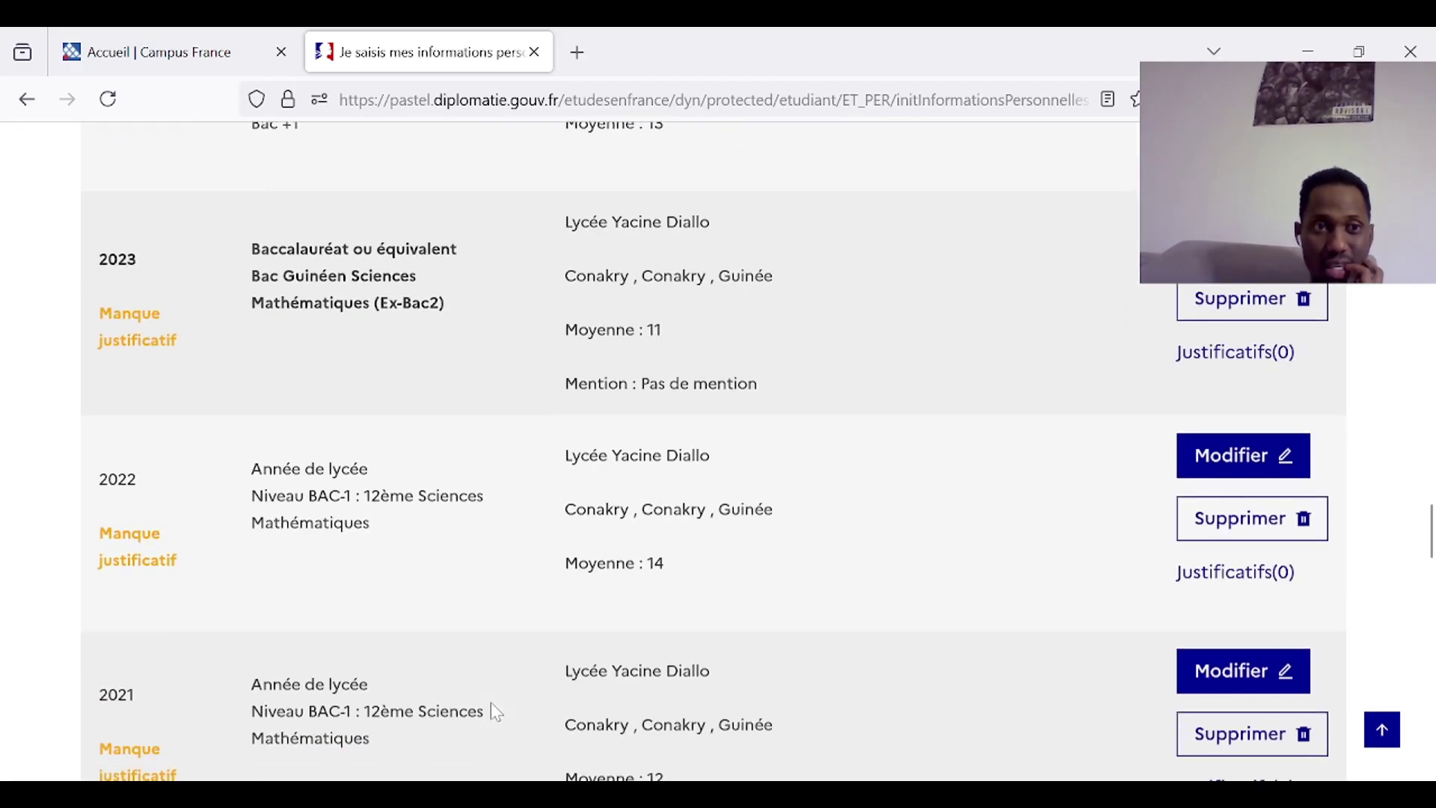
pyautogui.scroll(-1, 496, 712)
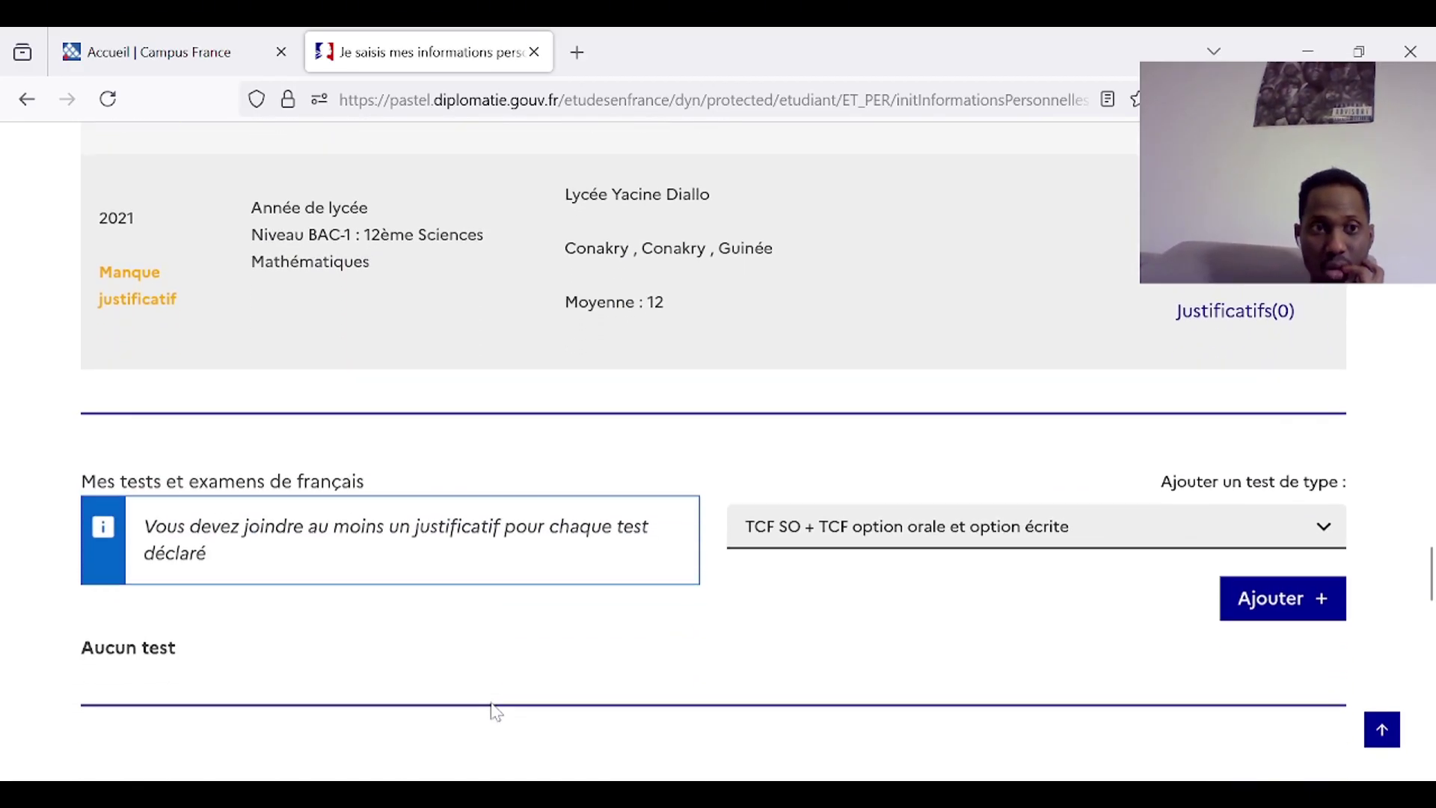
pyautogui.scroll(3, 496, 711)
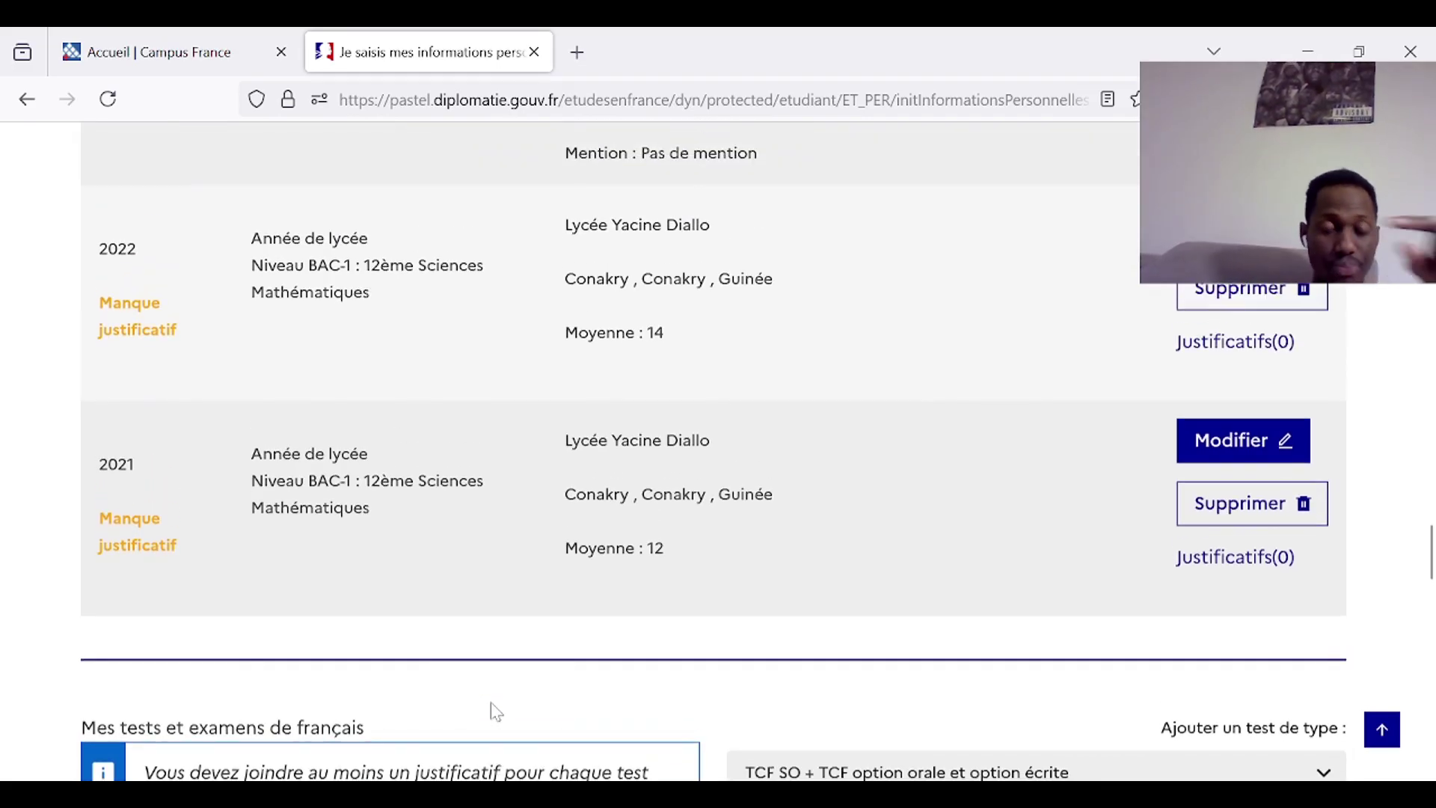
pyautogui.scroll(4, 496, 711)
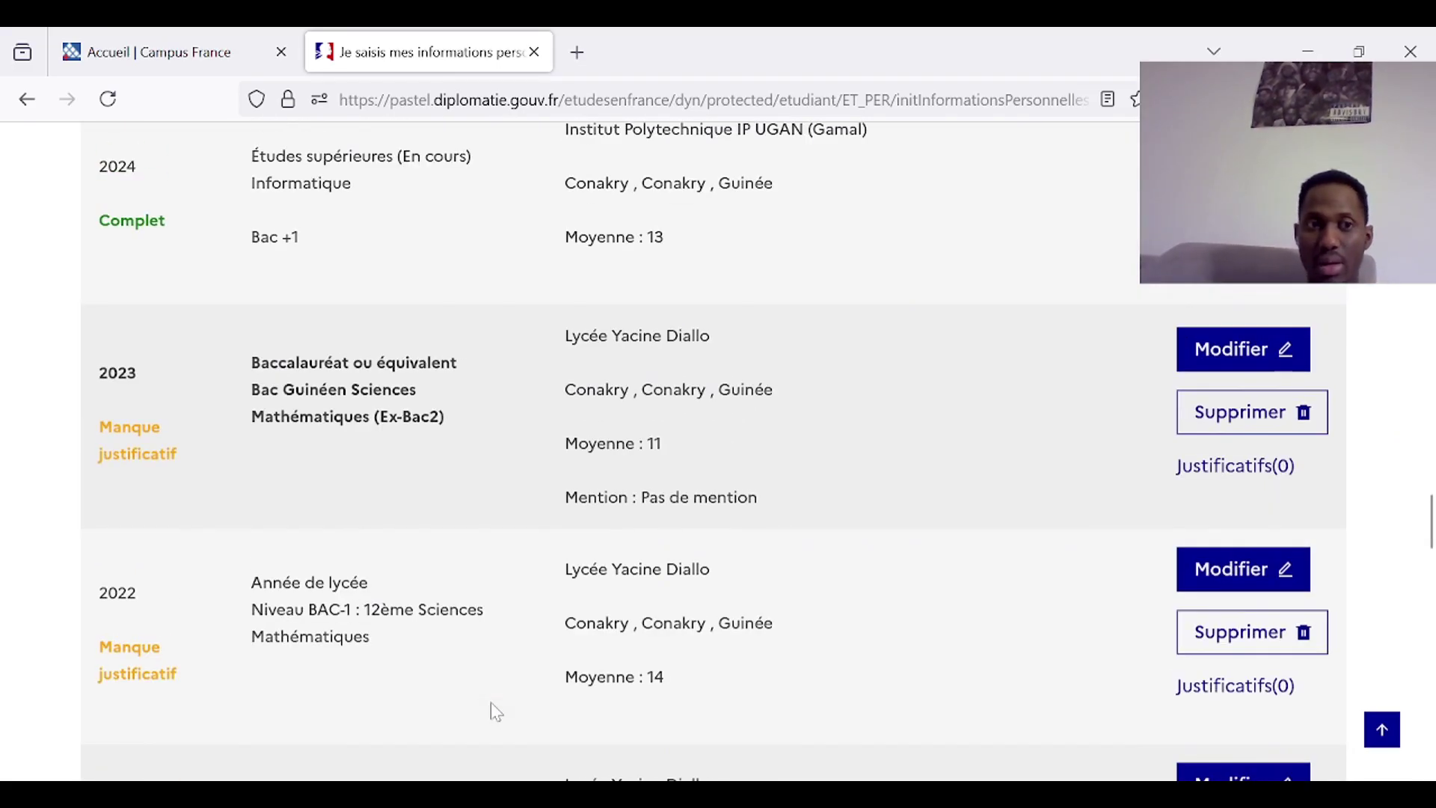
pyautogui.scroll(2, 496, 711)
pyautogui.scroll(-1, 492, 711)
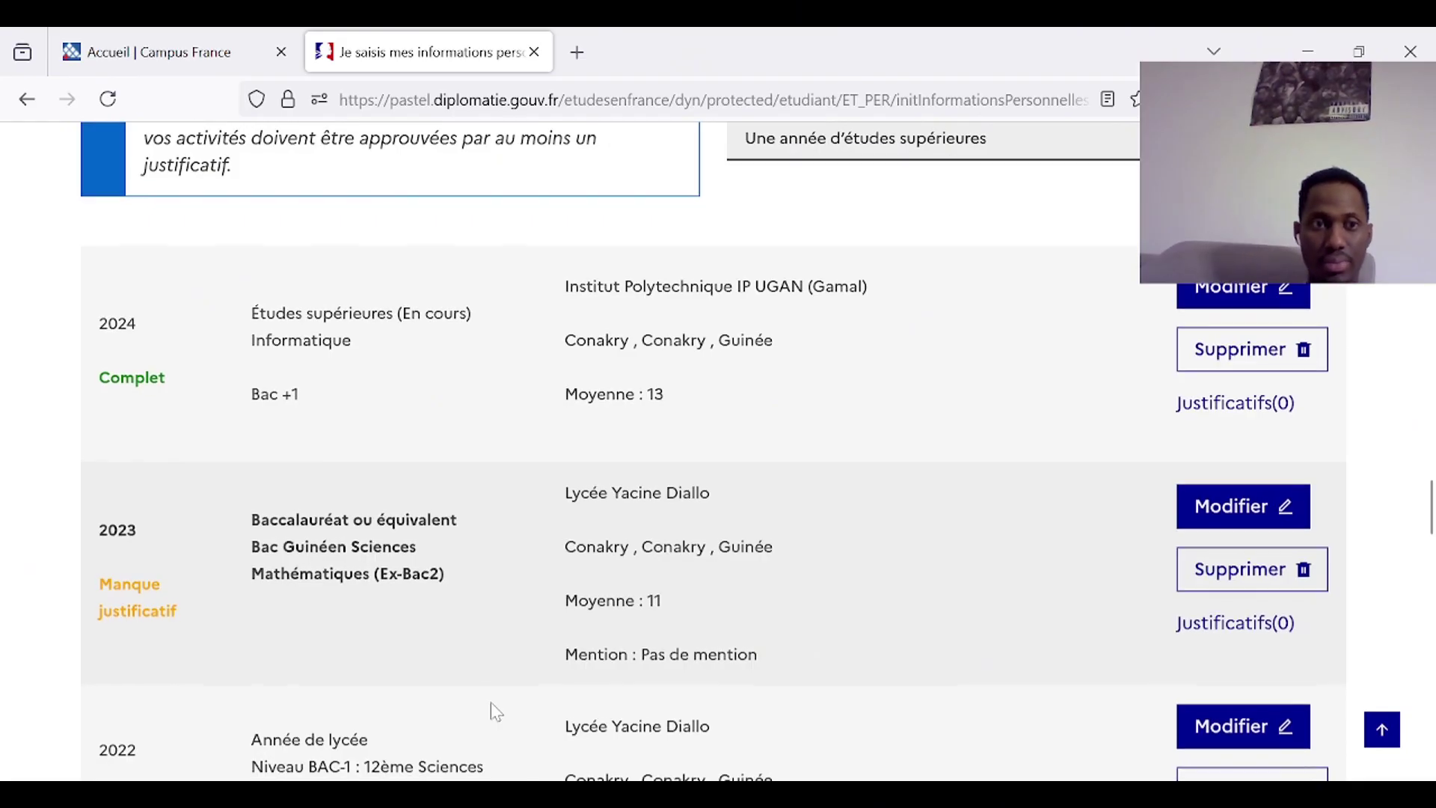
pyautogui.scroll(-2, 494, 711)
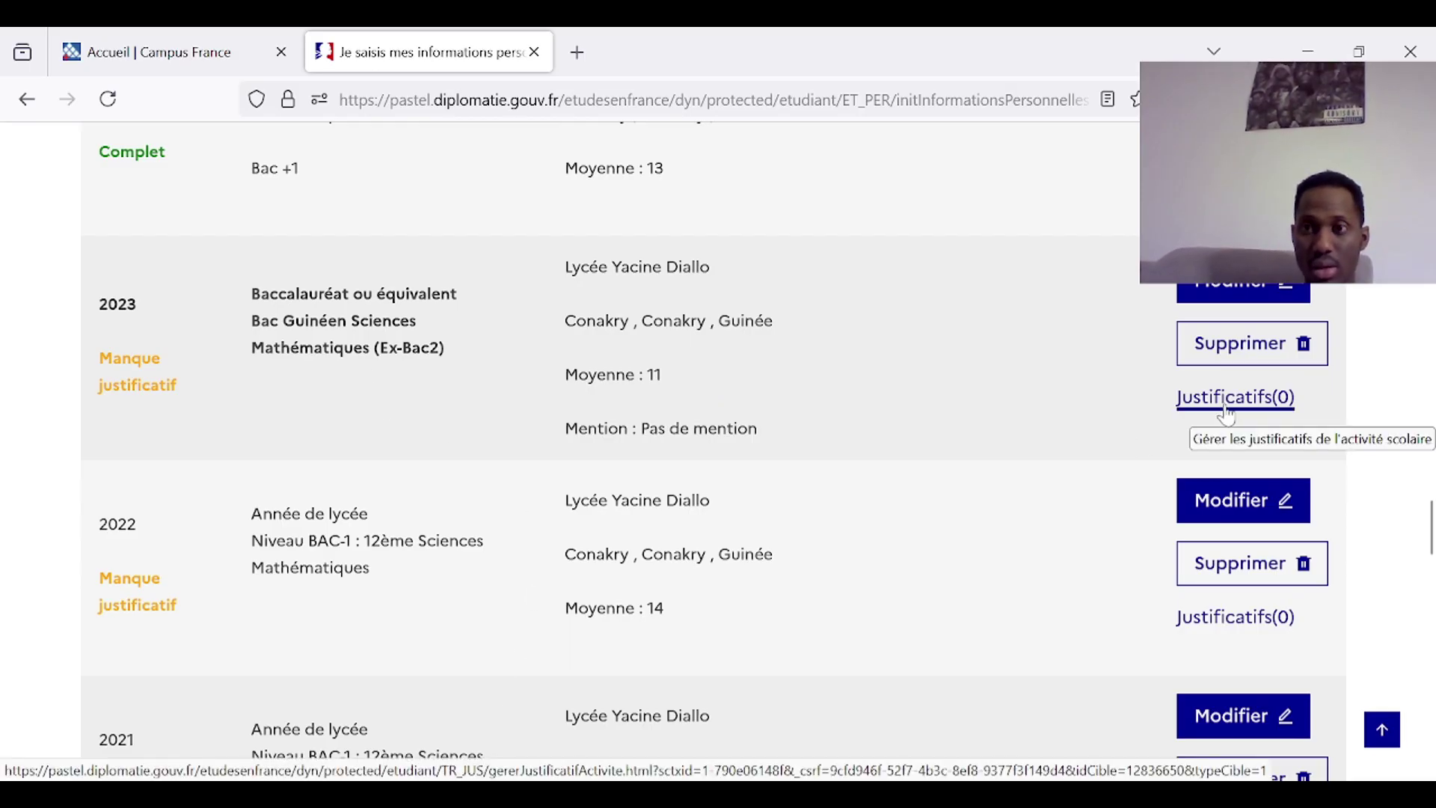
pyautogui.scroll(-1, 1204, 446)
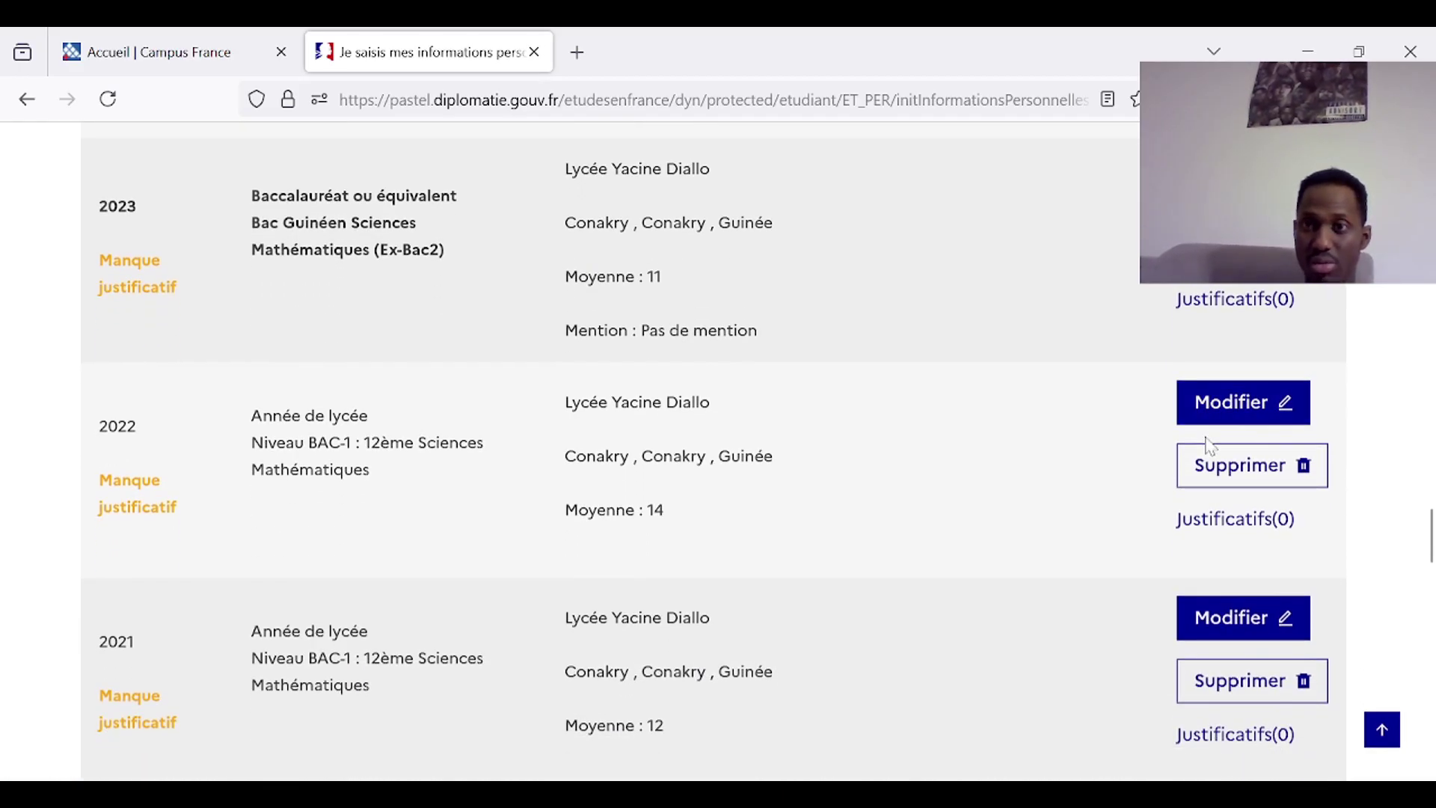
# Open the justificatifs of the 2023 baccalauréat entry and start choosing a file to add
pyautogui.scroll(2, 1210, 446)
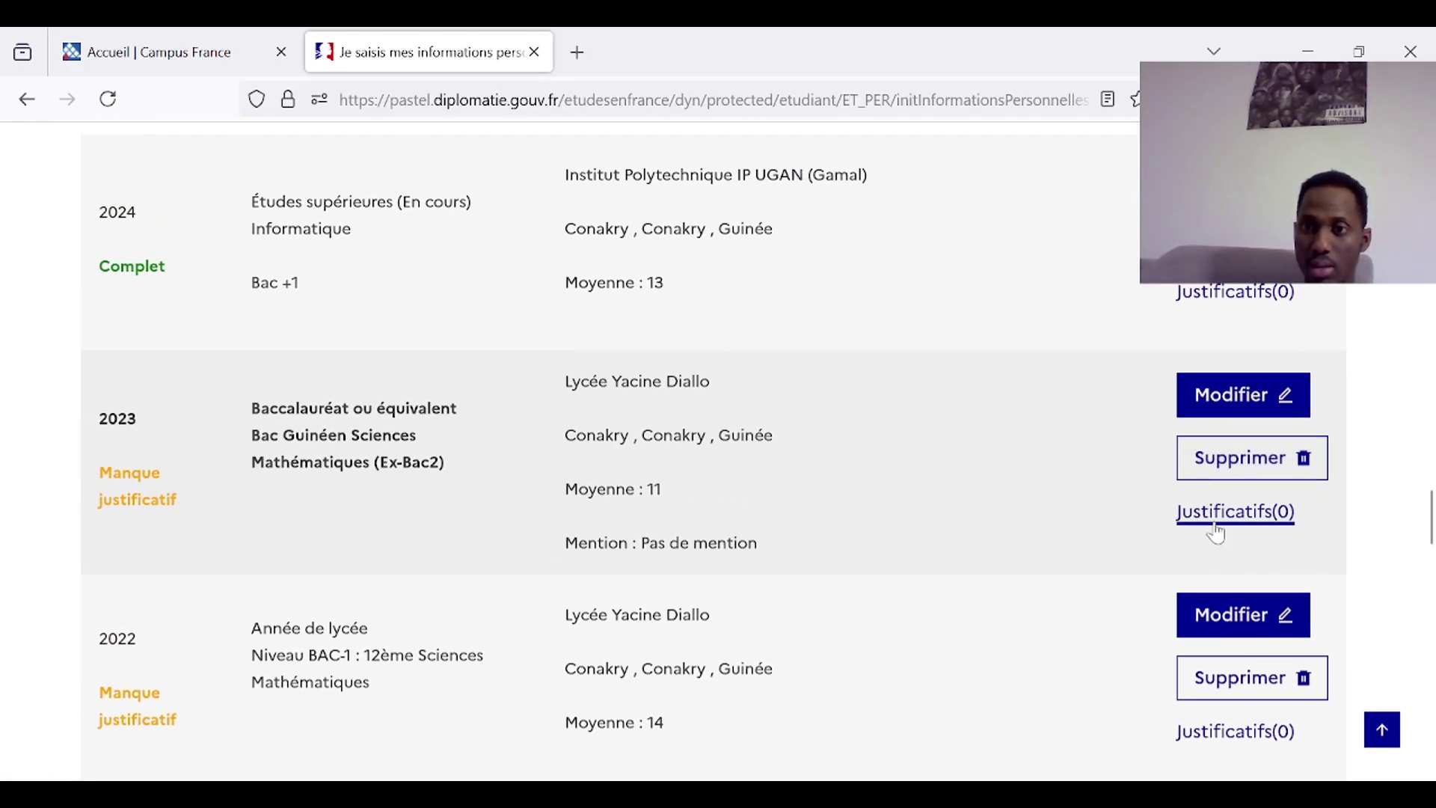
pyautogui.click(1216, 523)
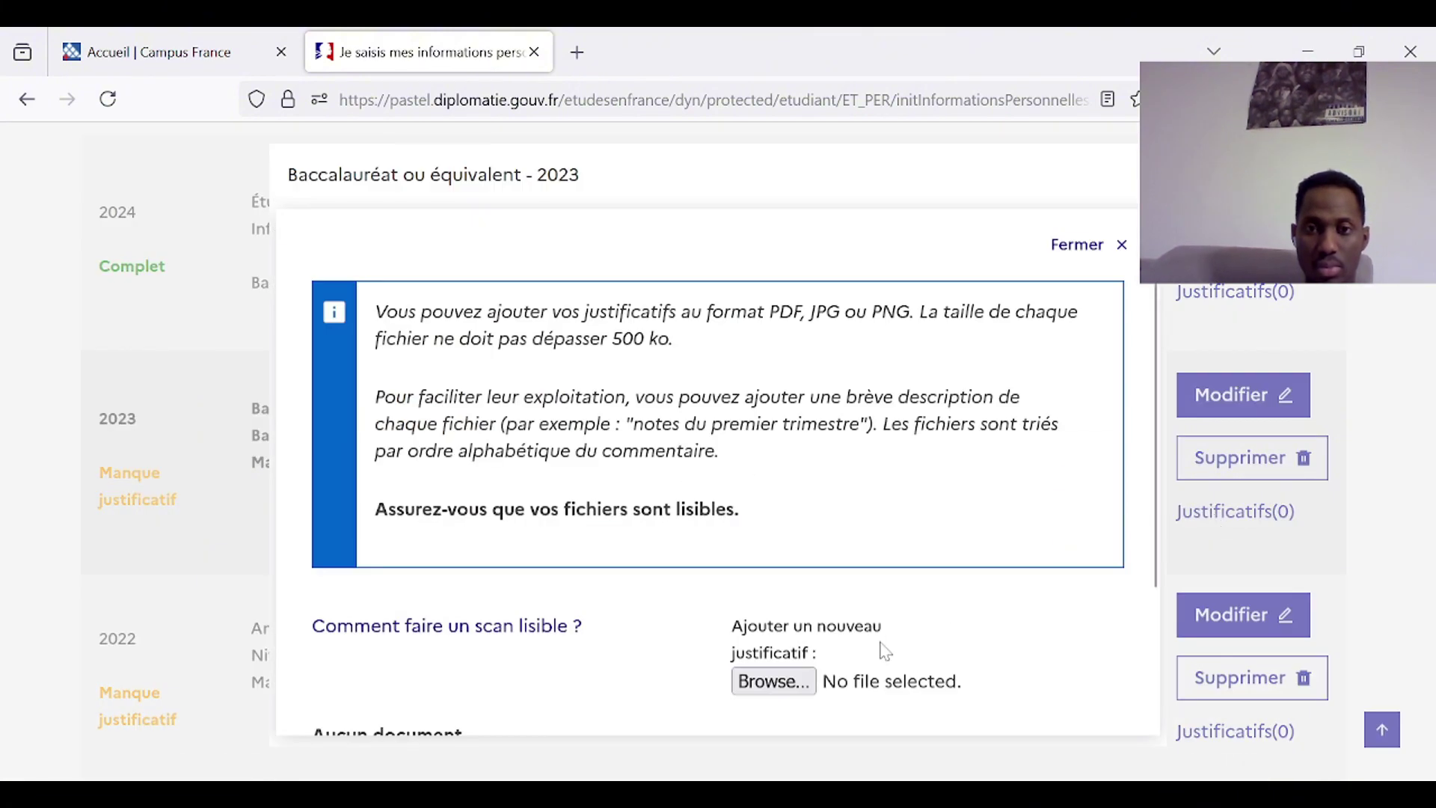
pyautogui.click(778, 685)
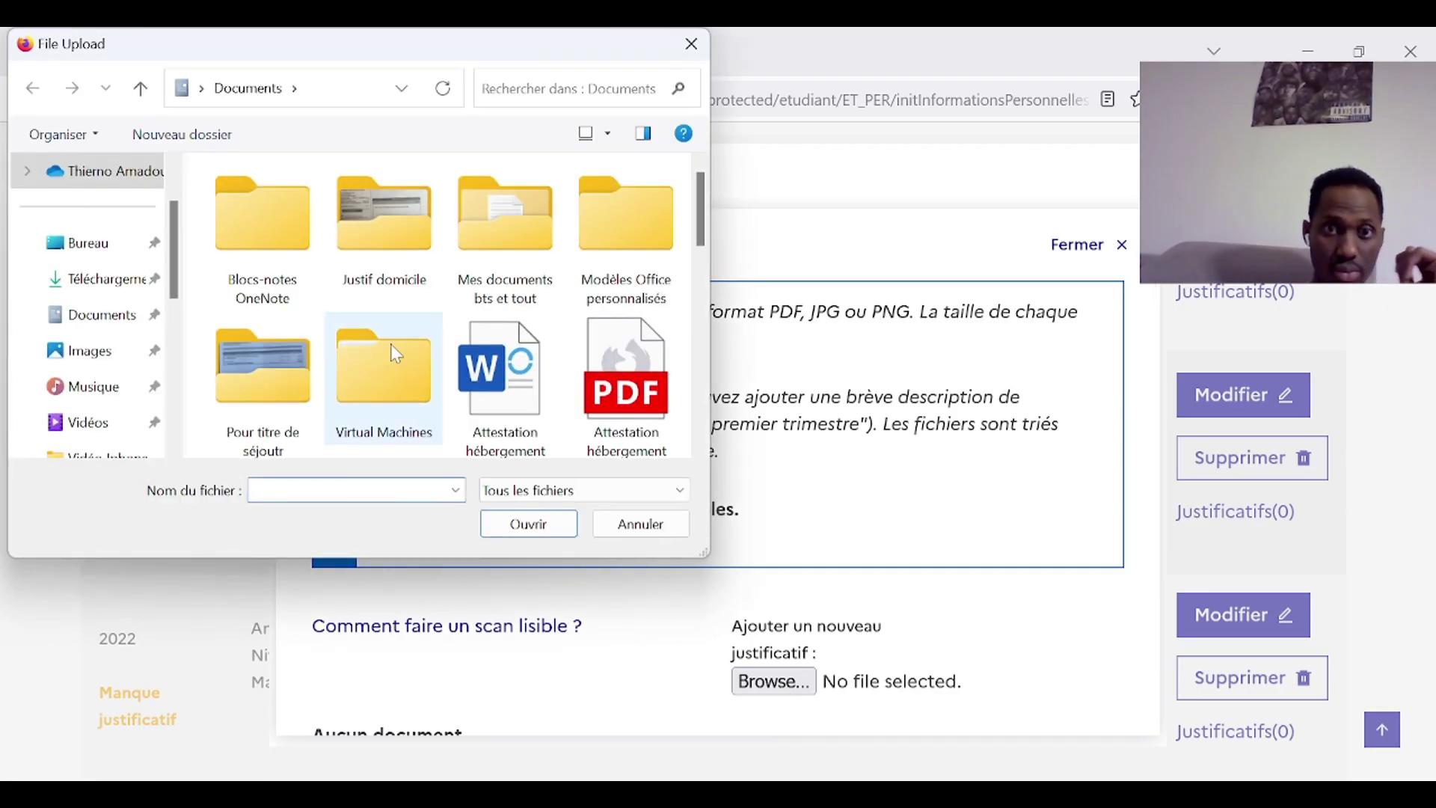
# Browse to the "Documents administrative" folder inside "Mes documents" on drive F: for the supporting file
pyautogui.scroll(-5, 392, 359)
pyautogui.scroll(-5, 86, 326)
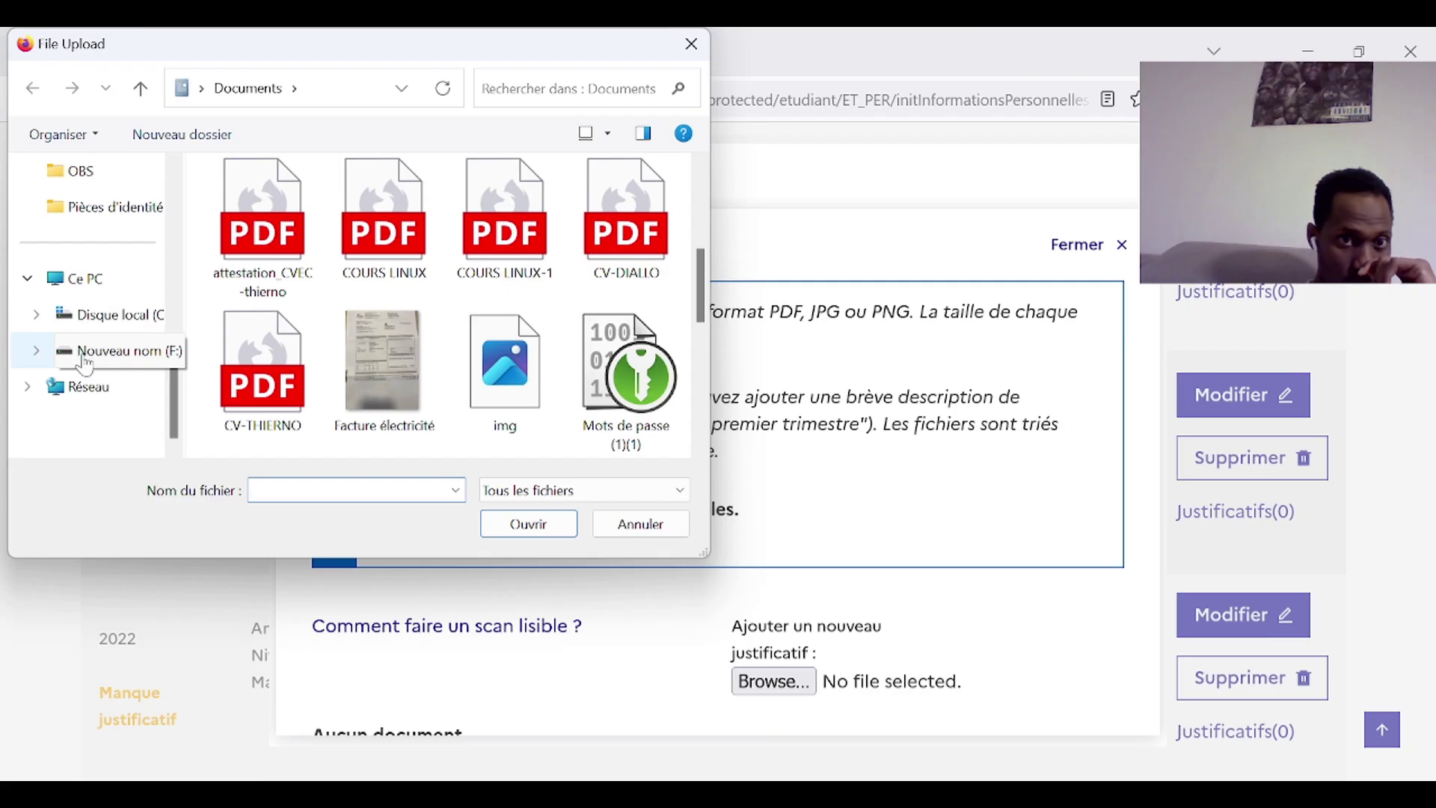
pyautogui.click(86, 353)
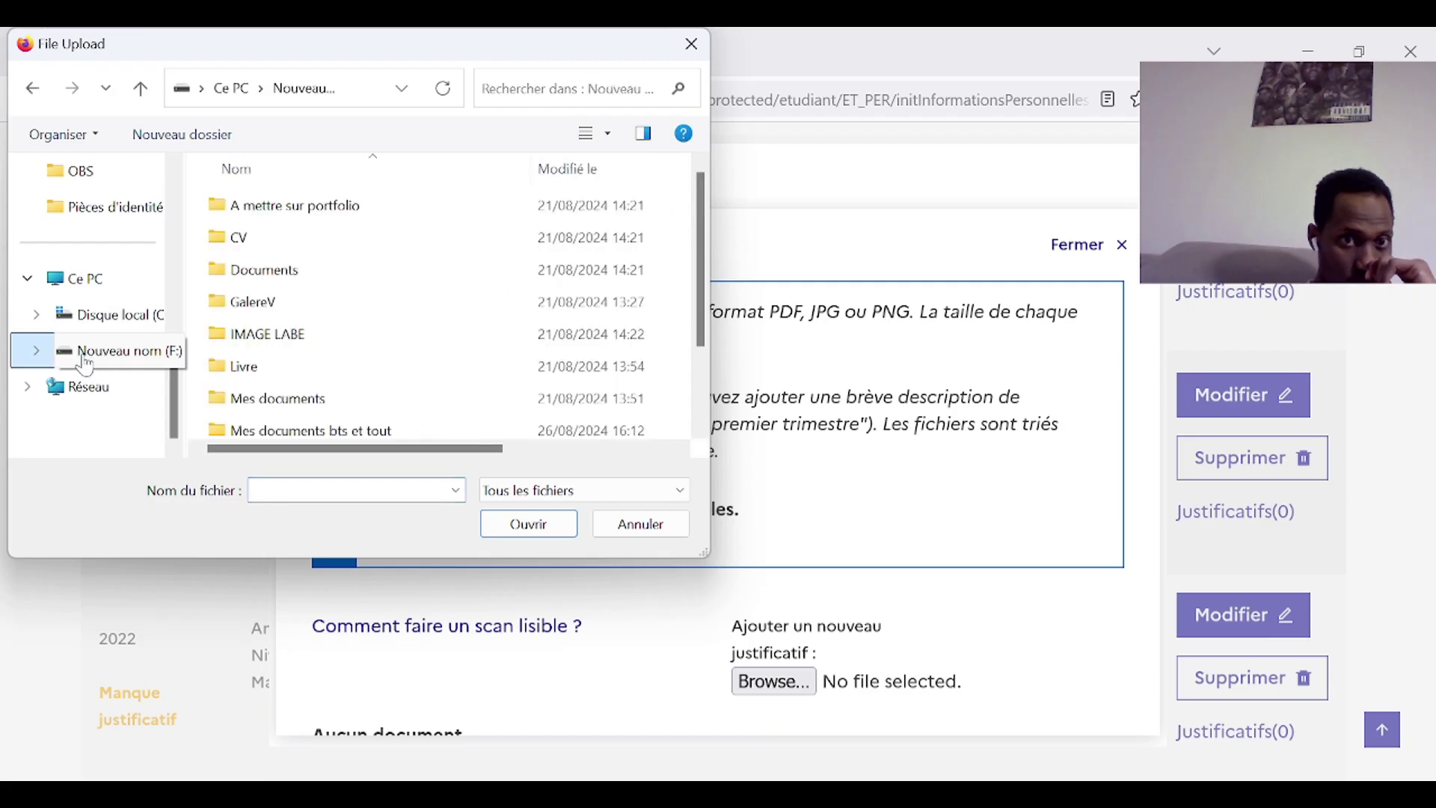
pyautogui.doubleClick(332, 275)
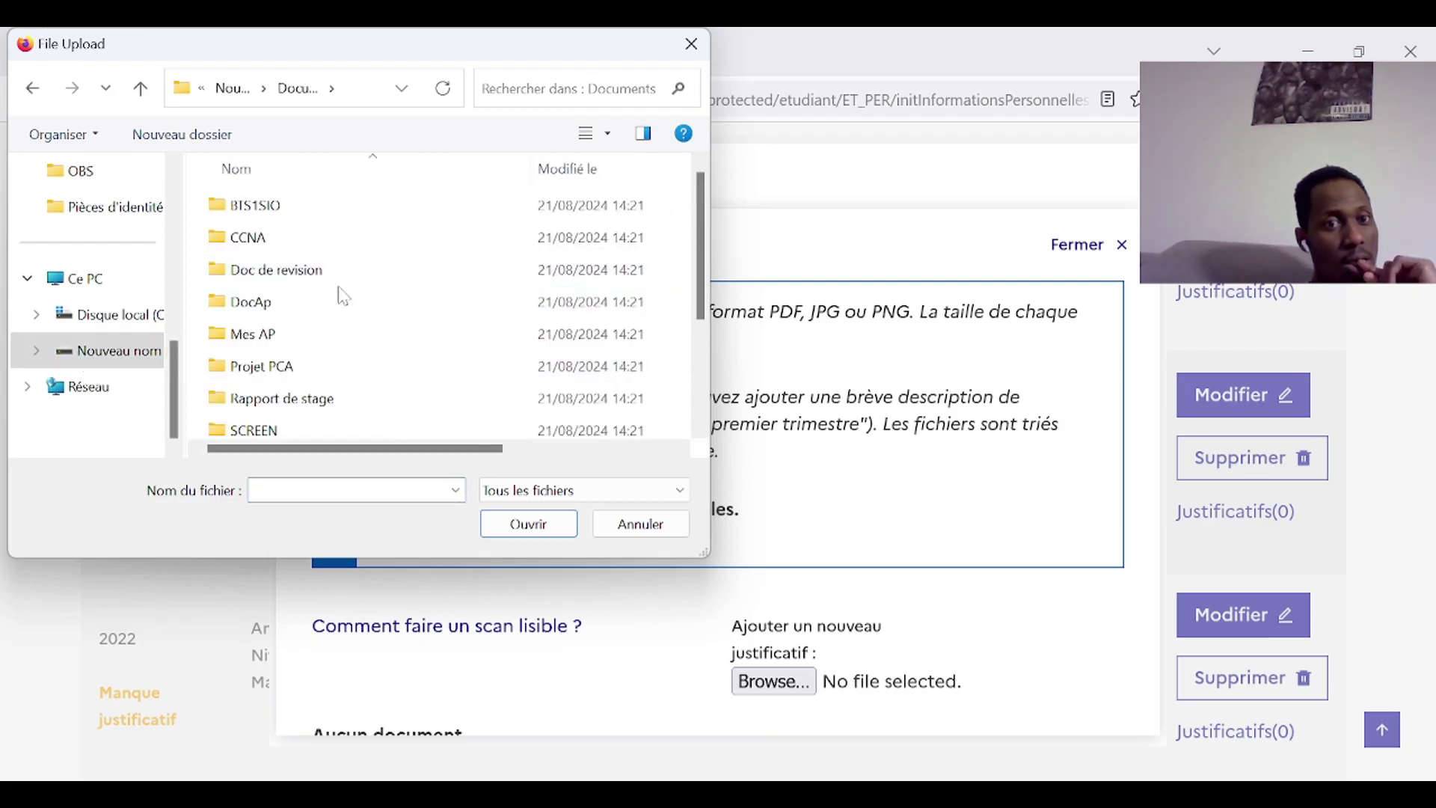
pyautogui.click(35, 90)
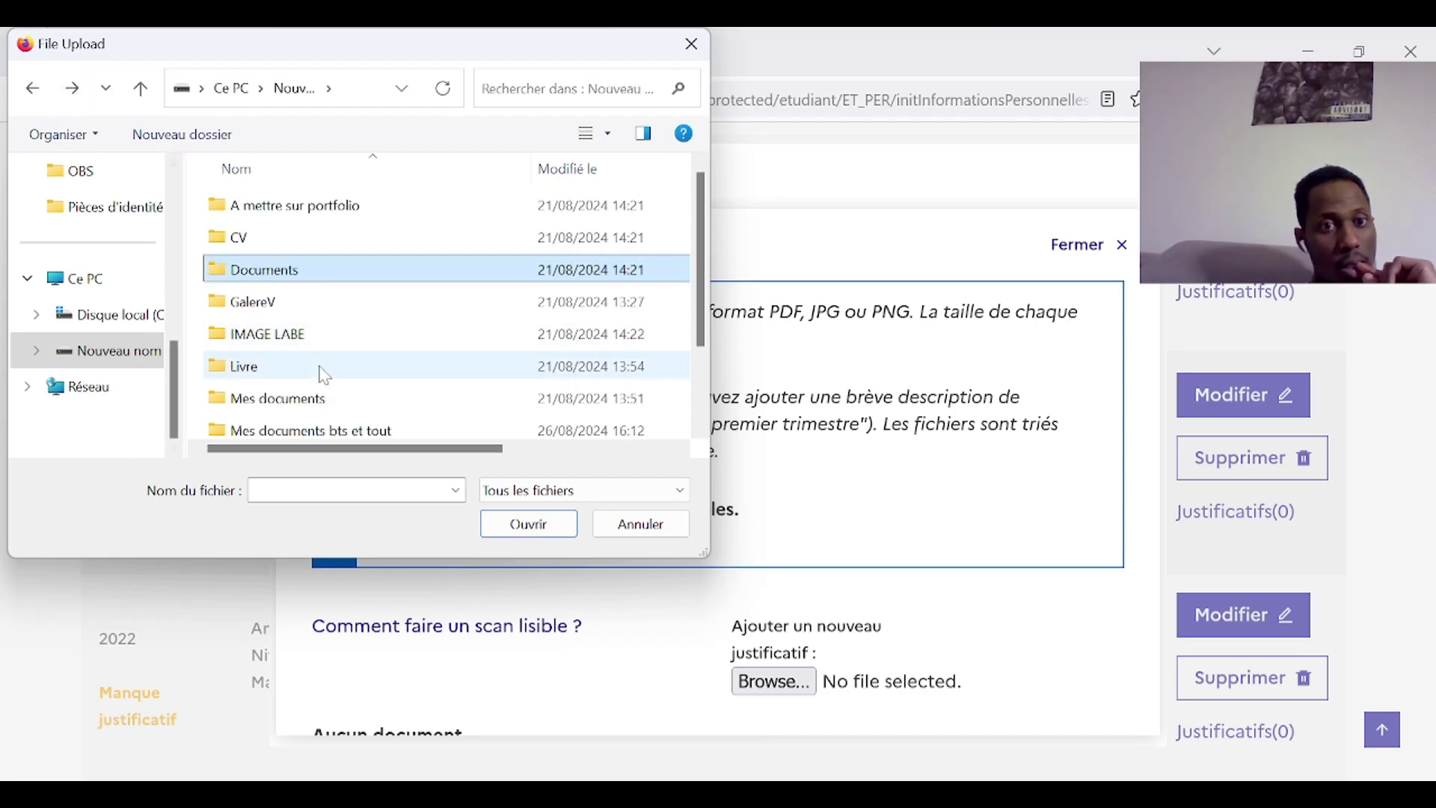
pyautogui.doubleClick(324, 398)
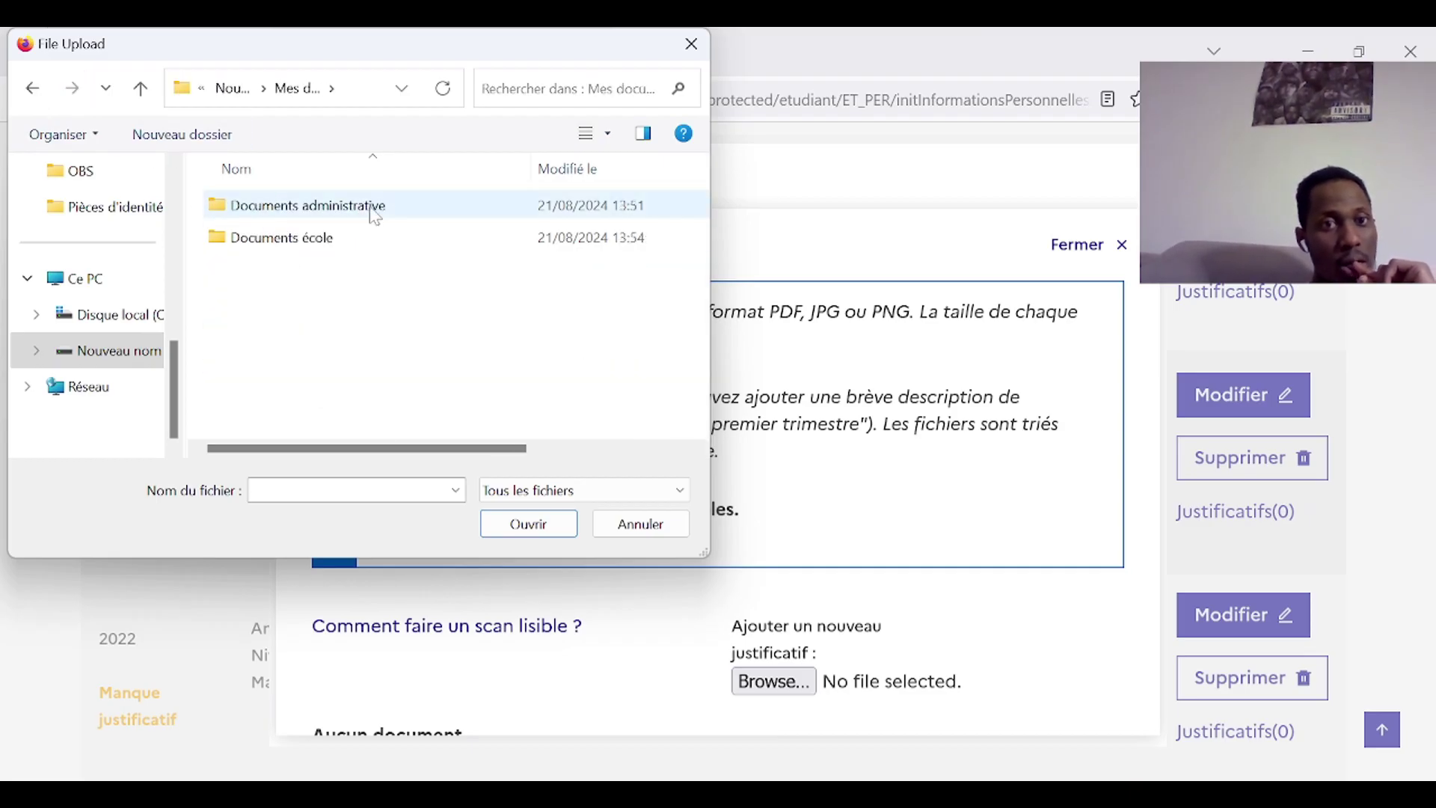
pyautogui.click(380, 210)
pyautogui.doubleClick(379, 210)
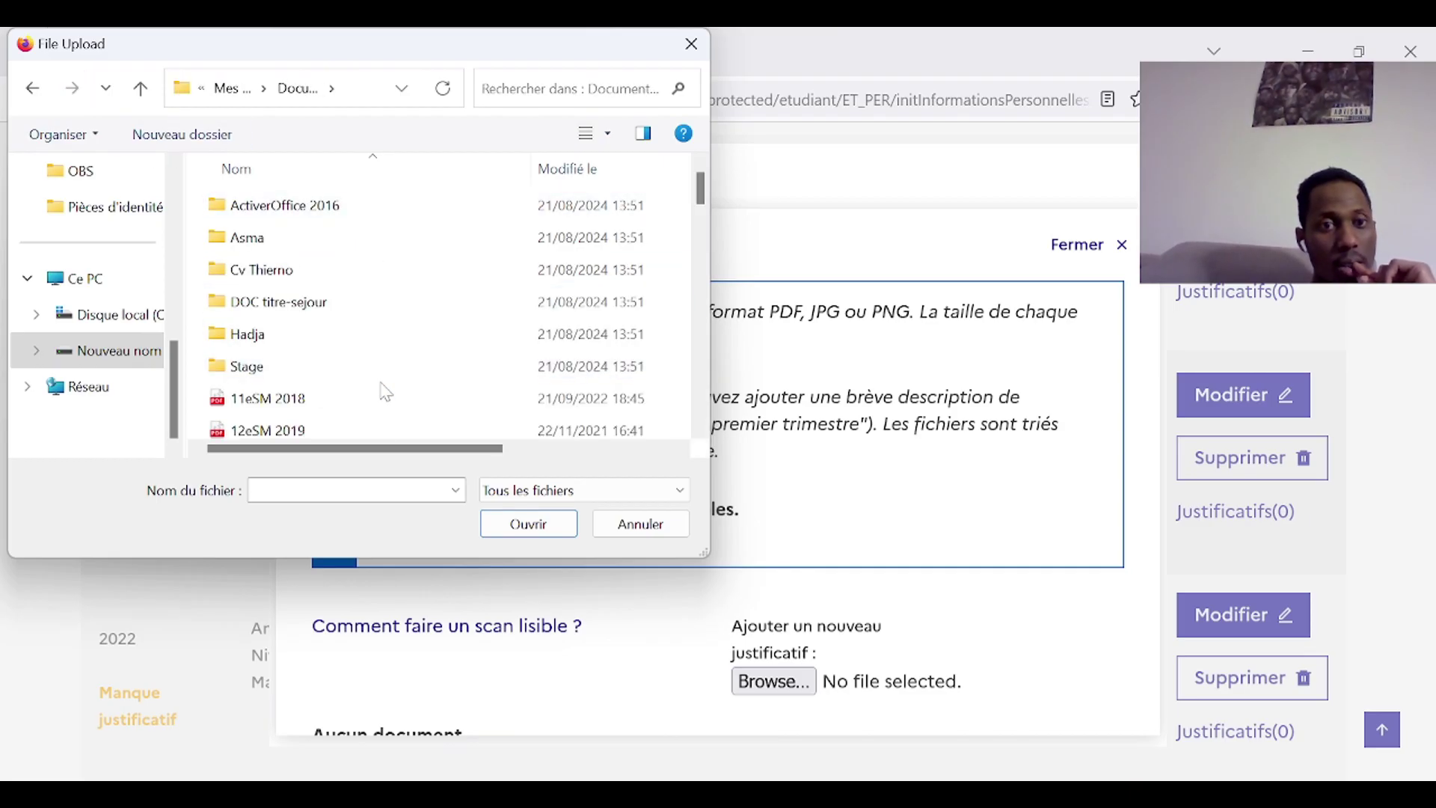
# Attach the PDF "12eSM 2019" as justificatif for the 2023 baccalauréat and close its justificatifs dialog
pyautogui.scroll(-1, 380, 389)
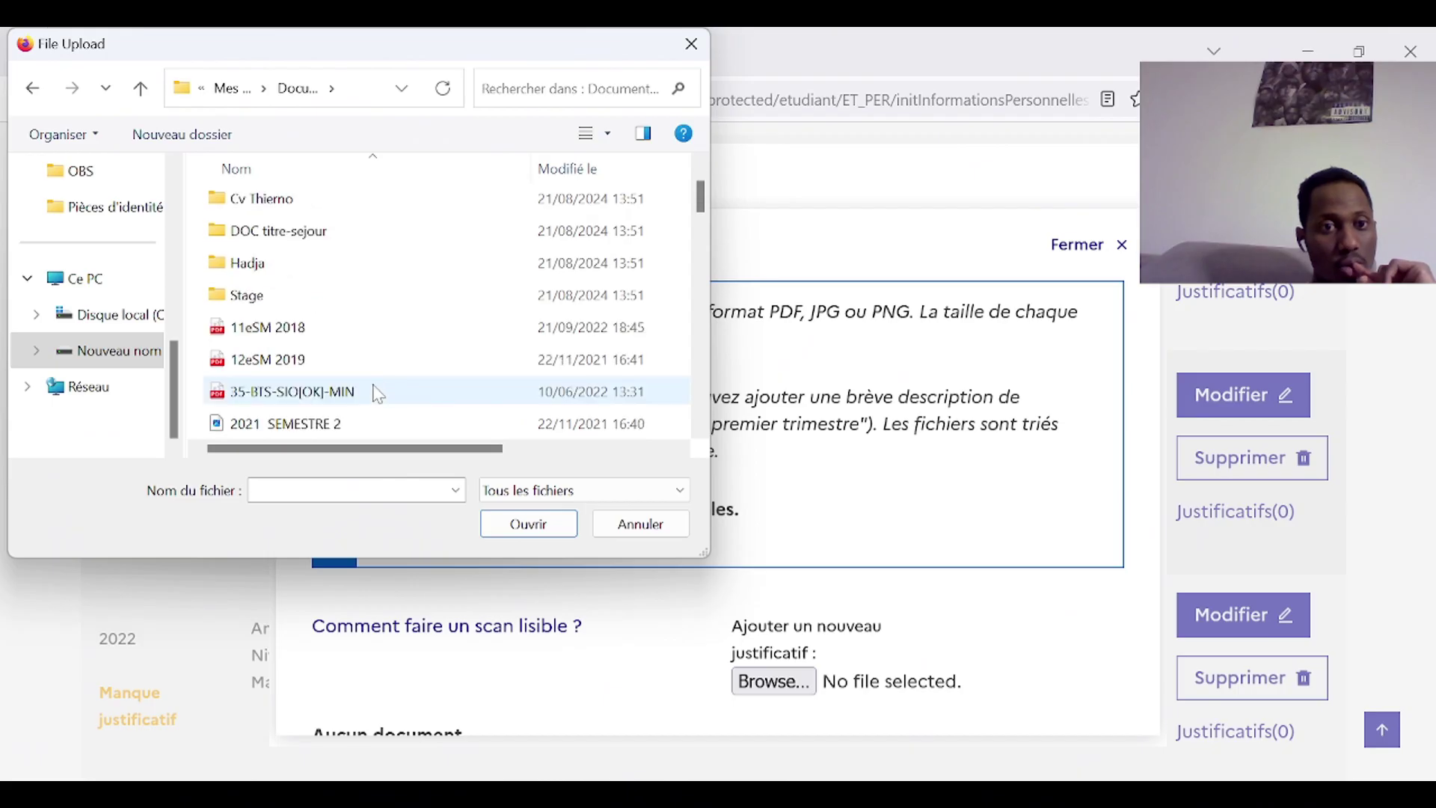
pyautogui.doubleClick(317, 365)
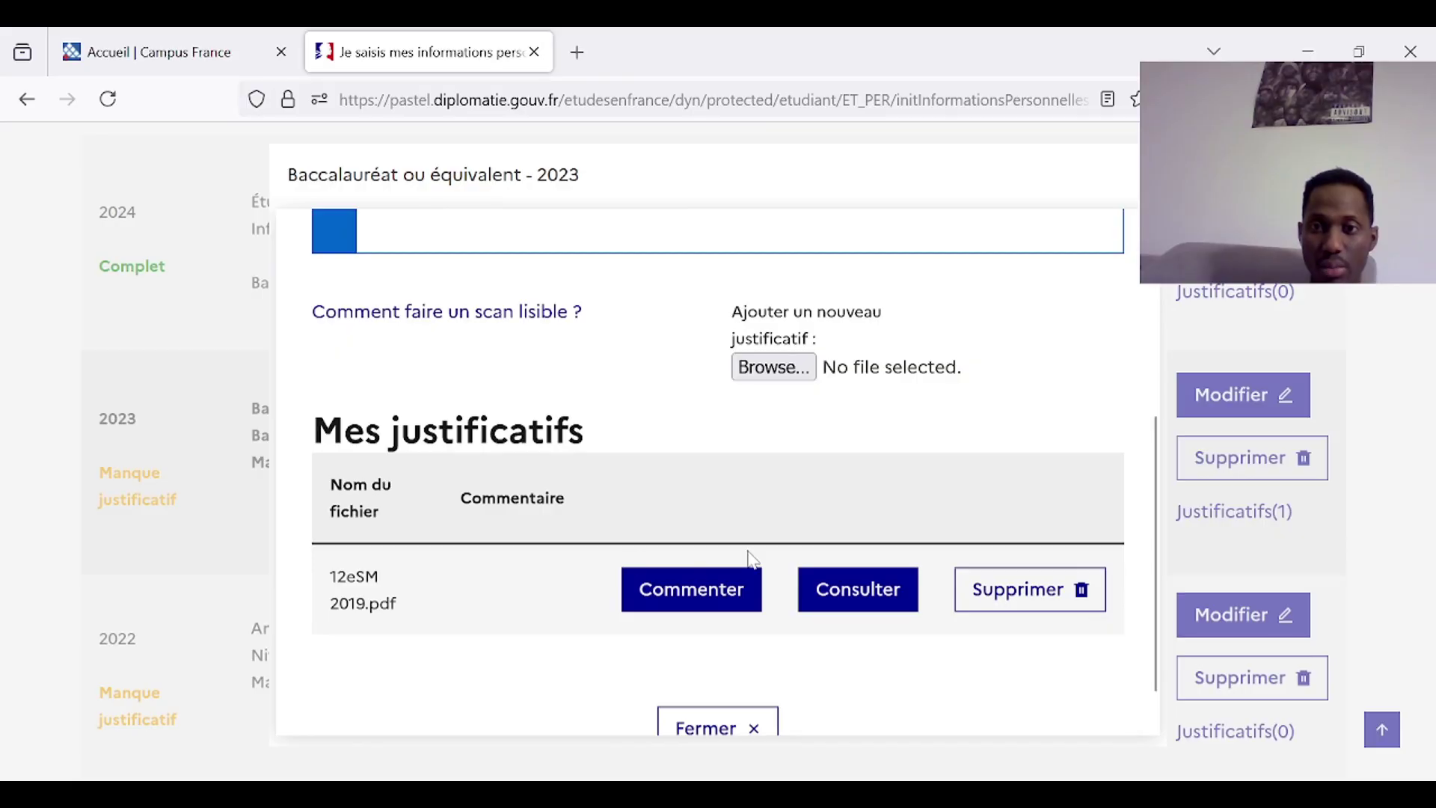
pyautogui.scroll(-1, 762, 524)
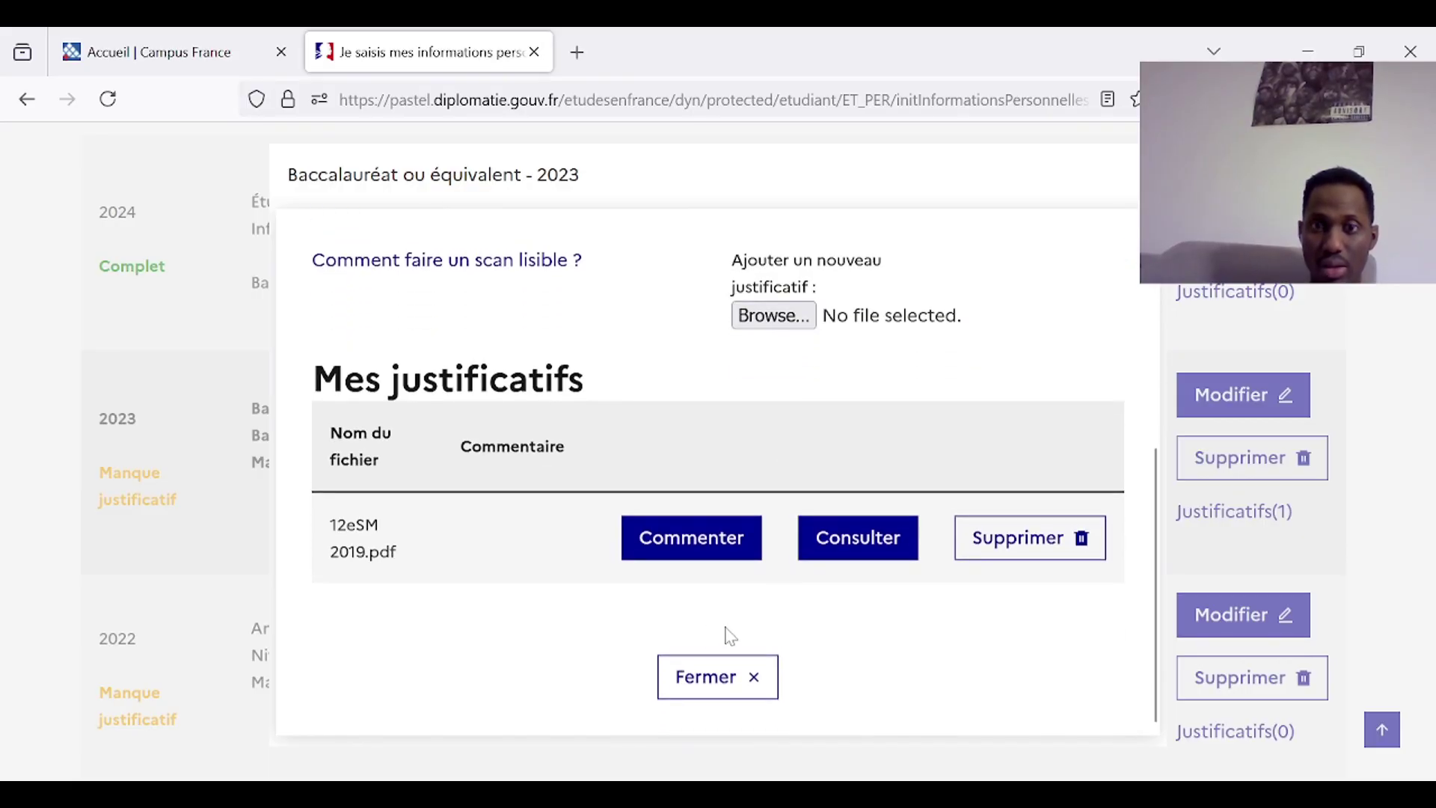
pyautogui.click(703, 678)
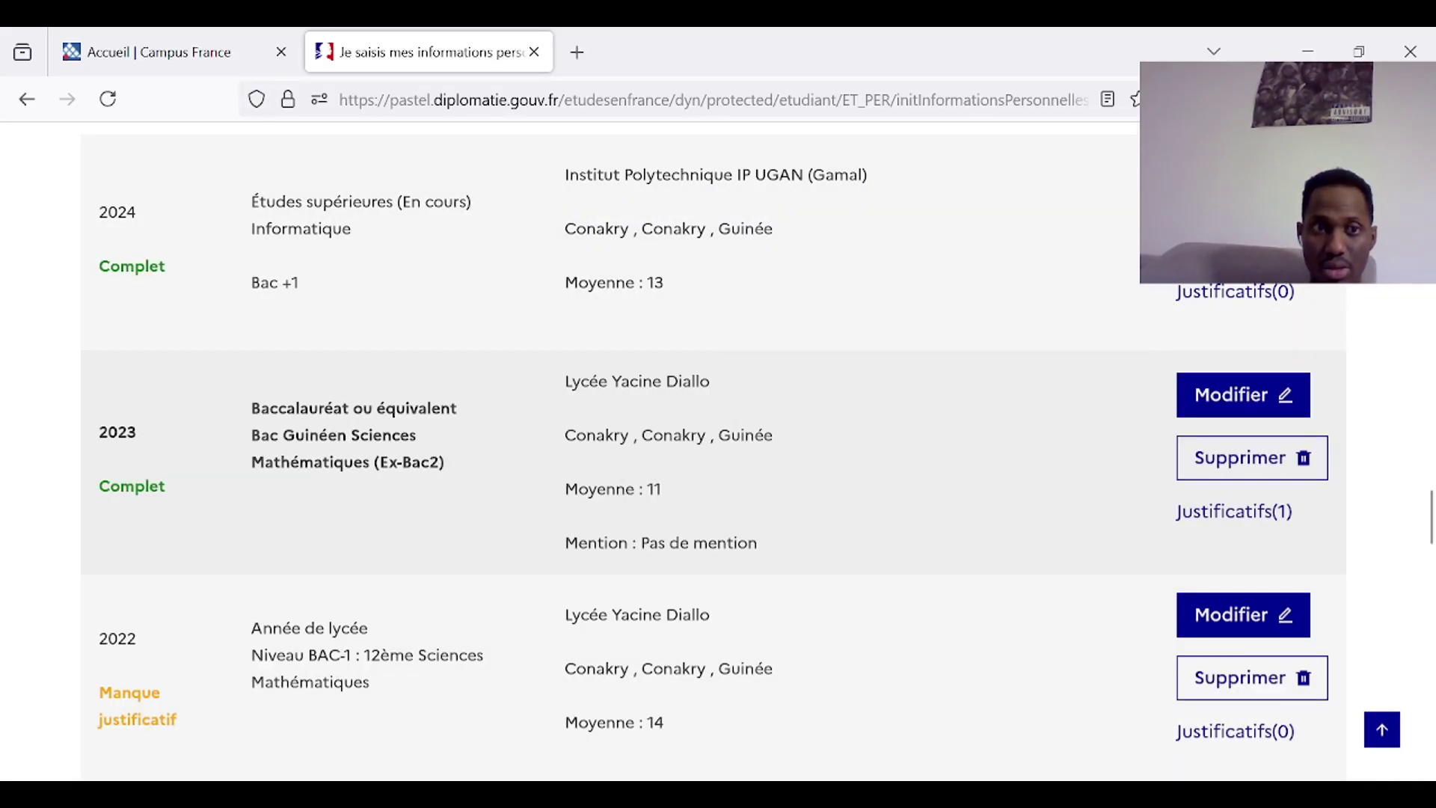
# Attach the PDF "11eSM 2018" as justificatif for the 2022 lycée year
pyautogui.scroll(-3, 718, 449)
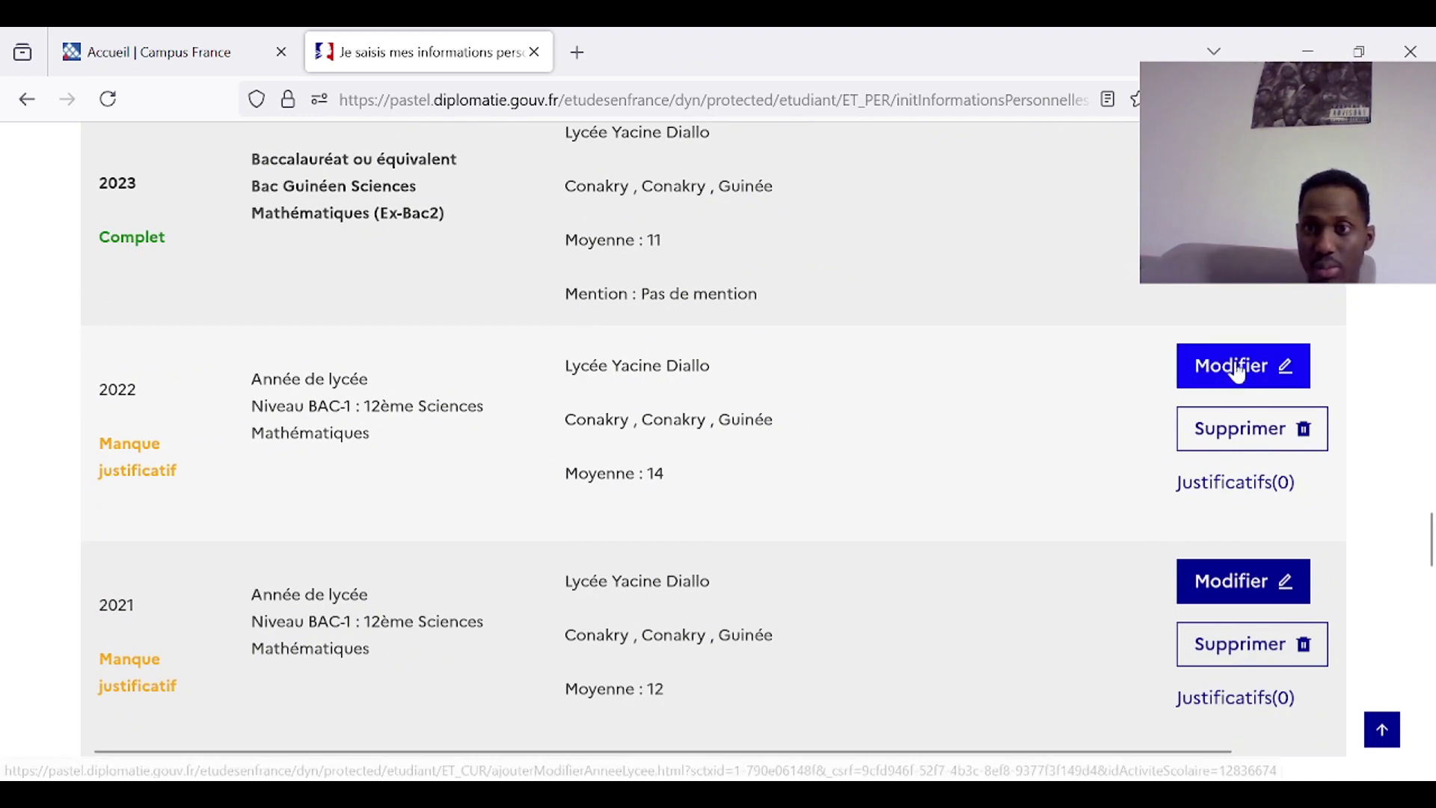
pyautogui.click(1216, 492)
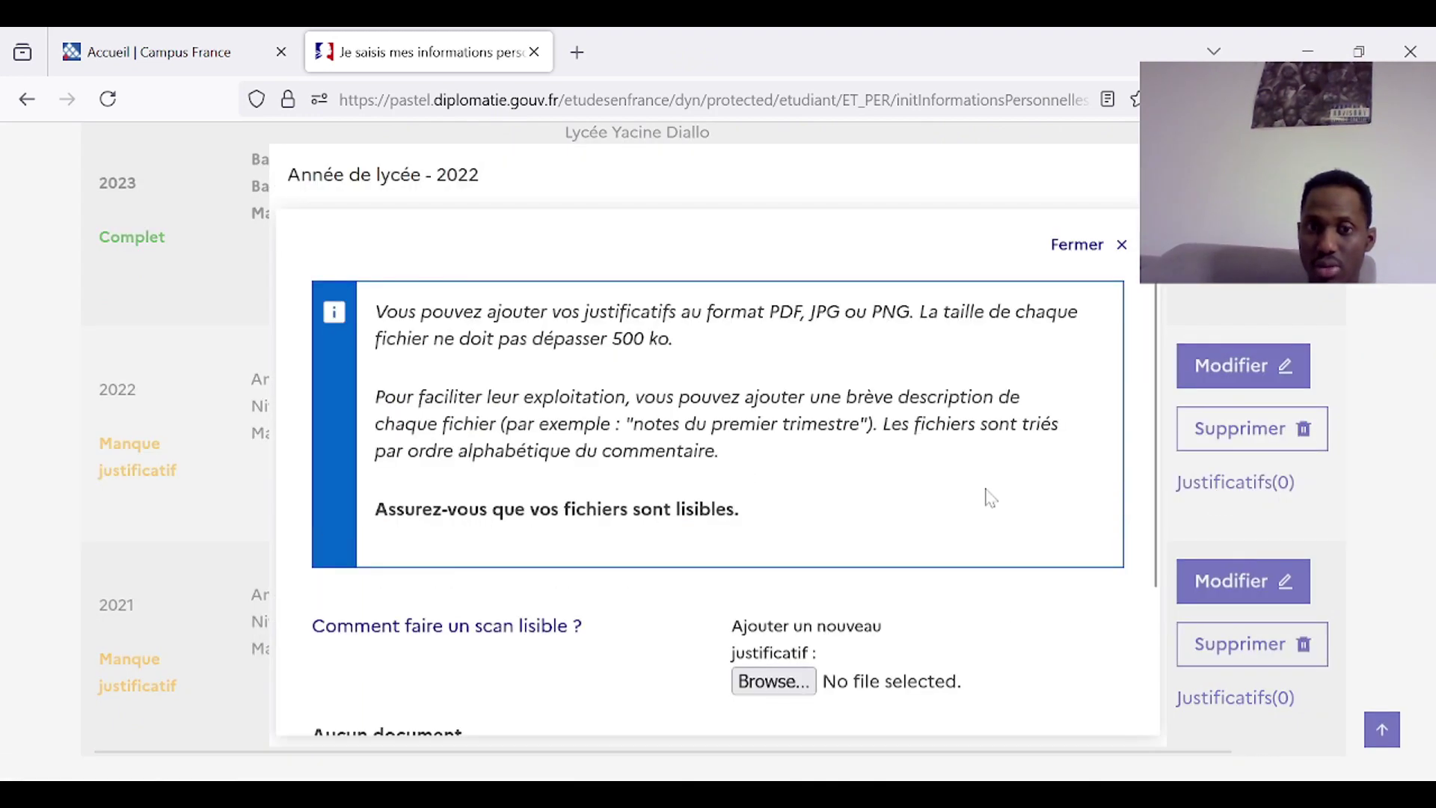
pyautogui.click(775, 685)
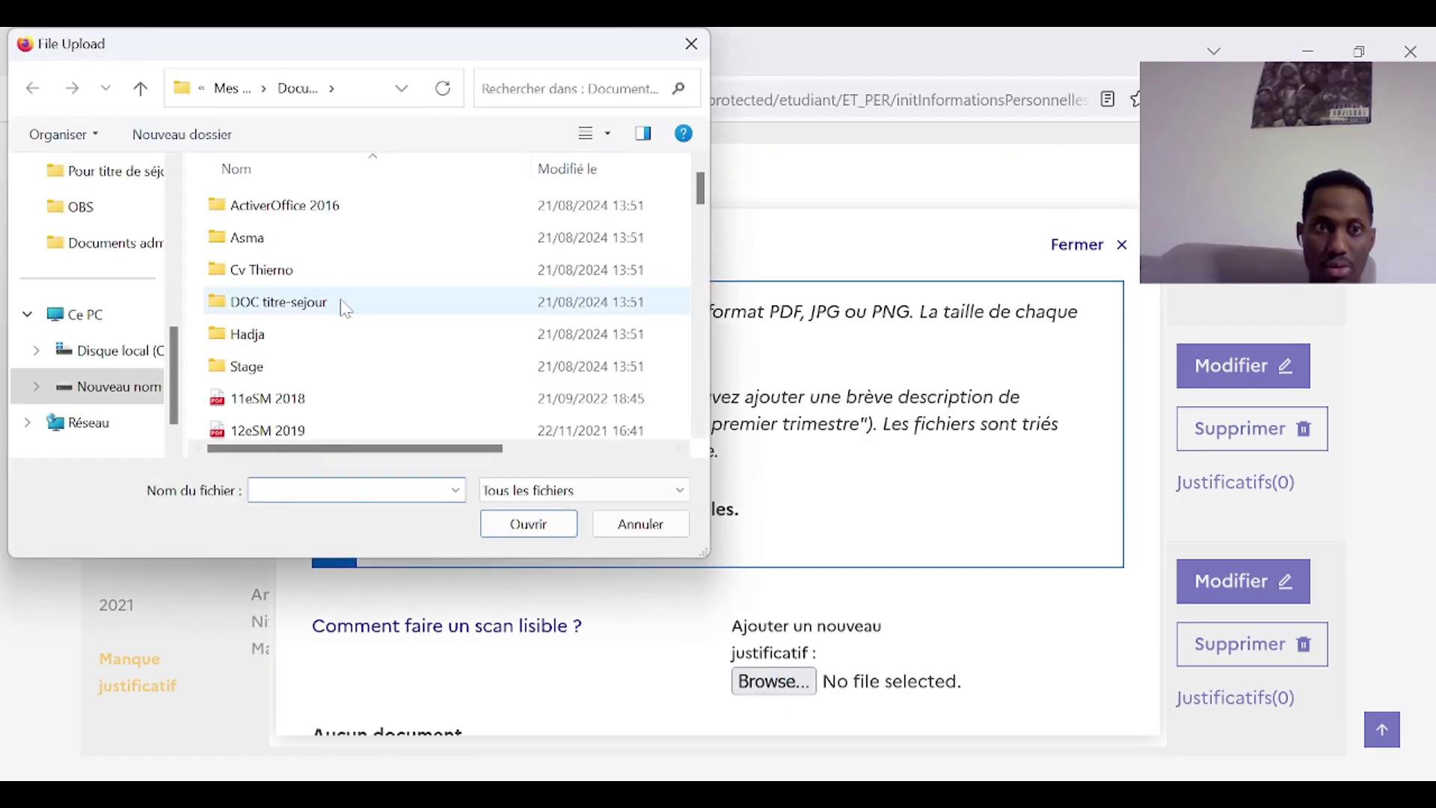
pyautogui.scroll(-1, 340, 307)
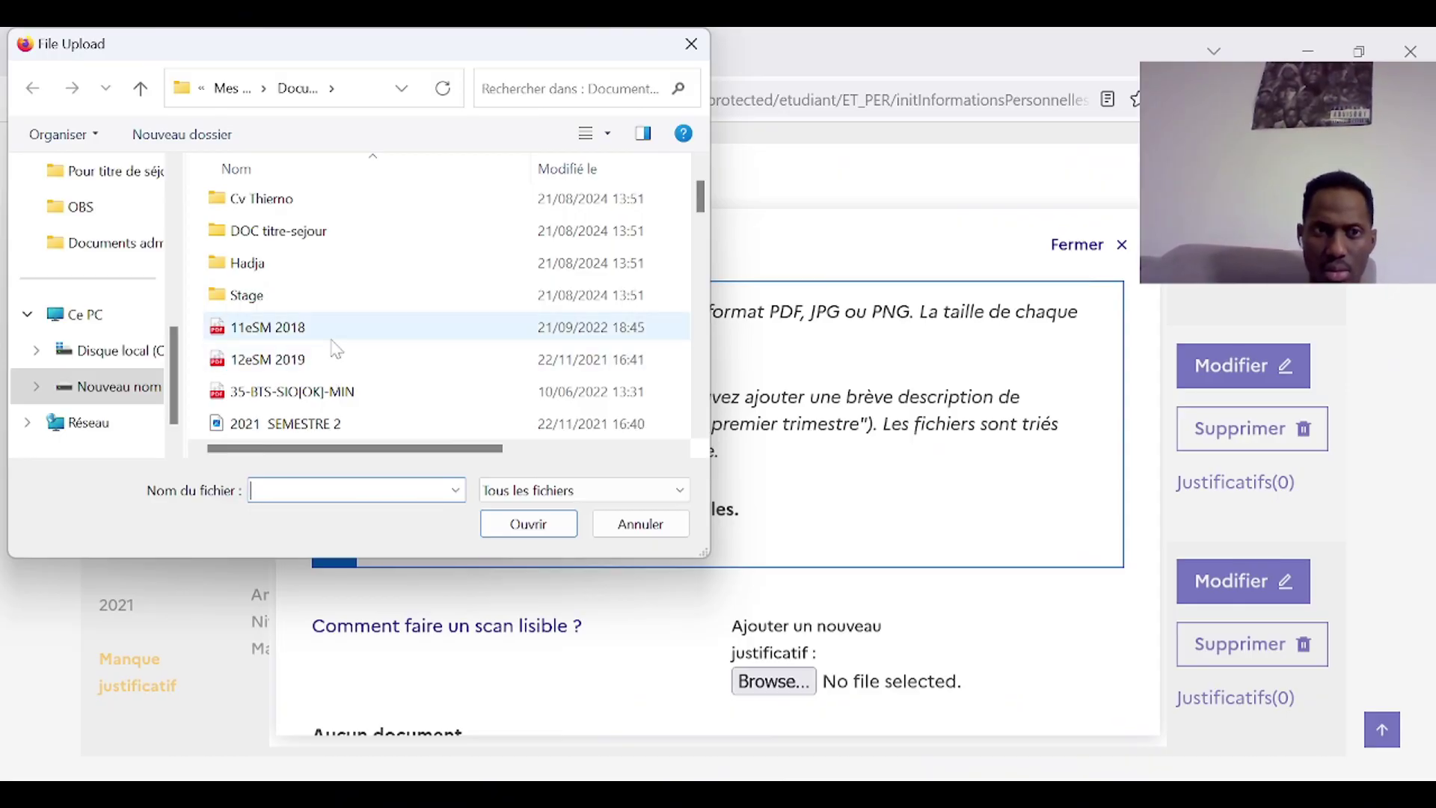
pyautogui.doubleClick(329, 335)
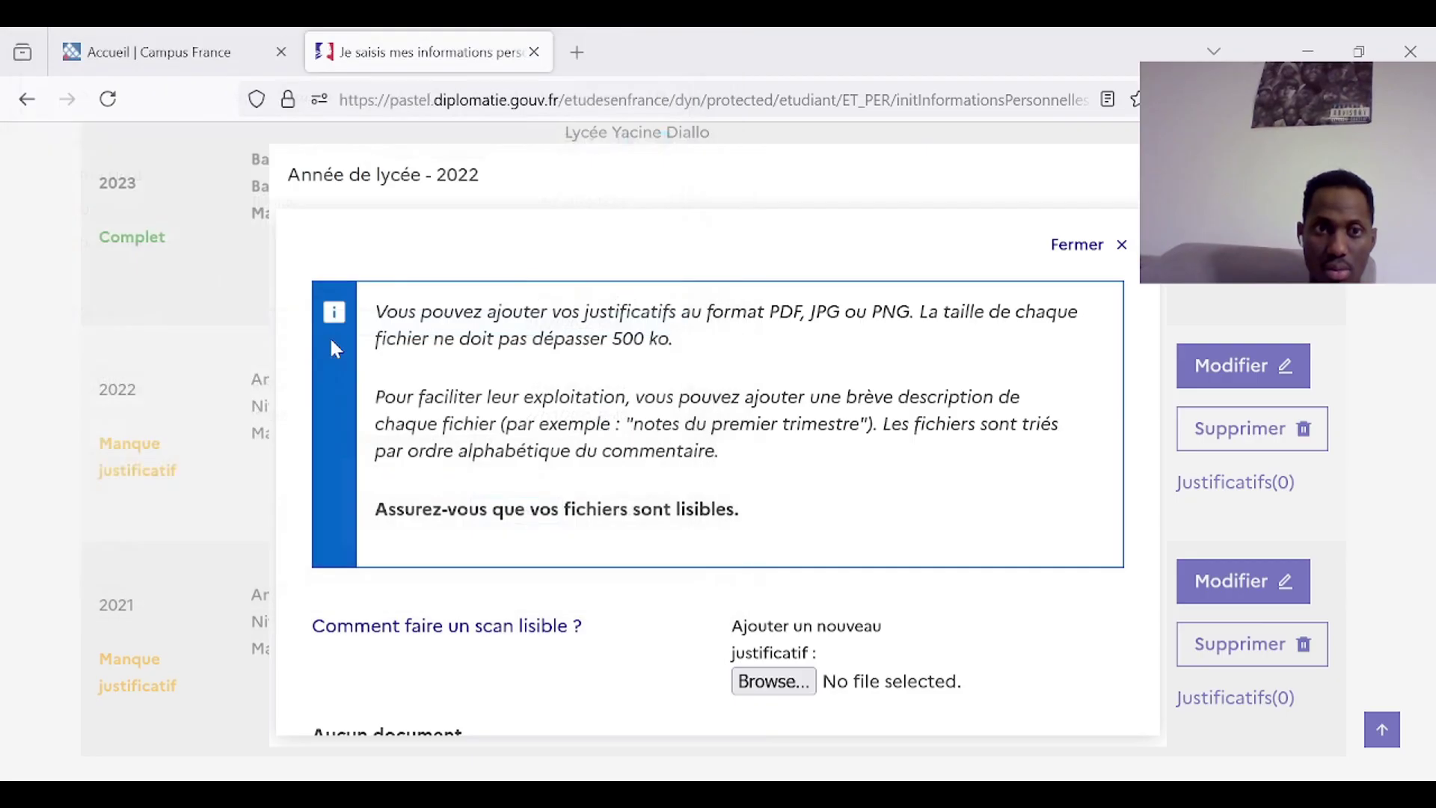
pyautogui.scroll(-2, 568, 549)
pyautogui.scroll(-3, 570, 552)
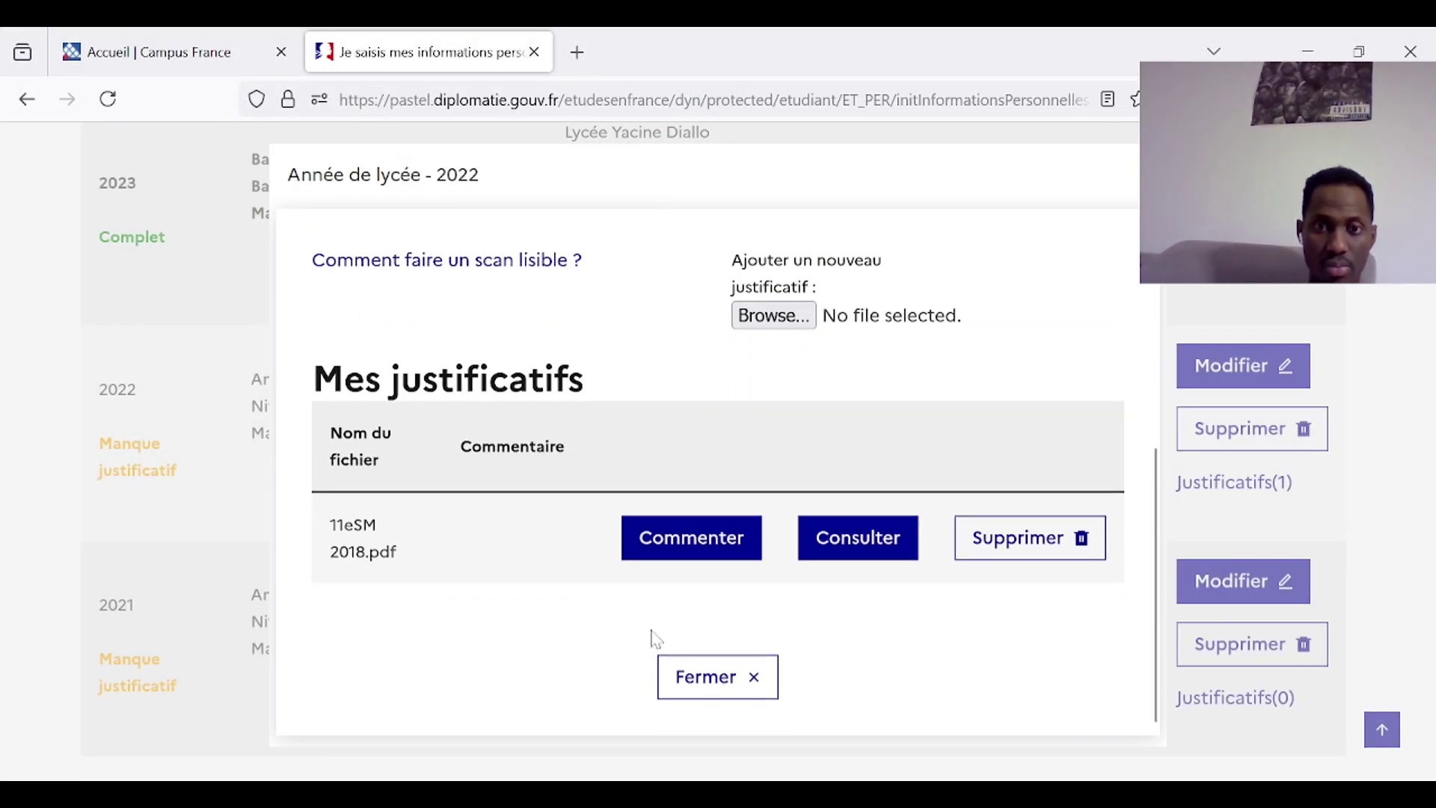
# Close the justificatifs dialog of the 2022 lycée year and check the status of the Mon cursus entries
pyautogui.click(706, 689)
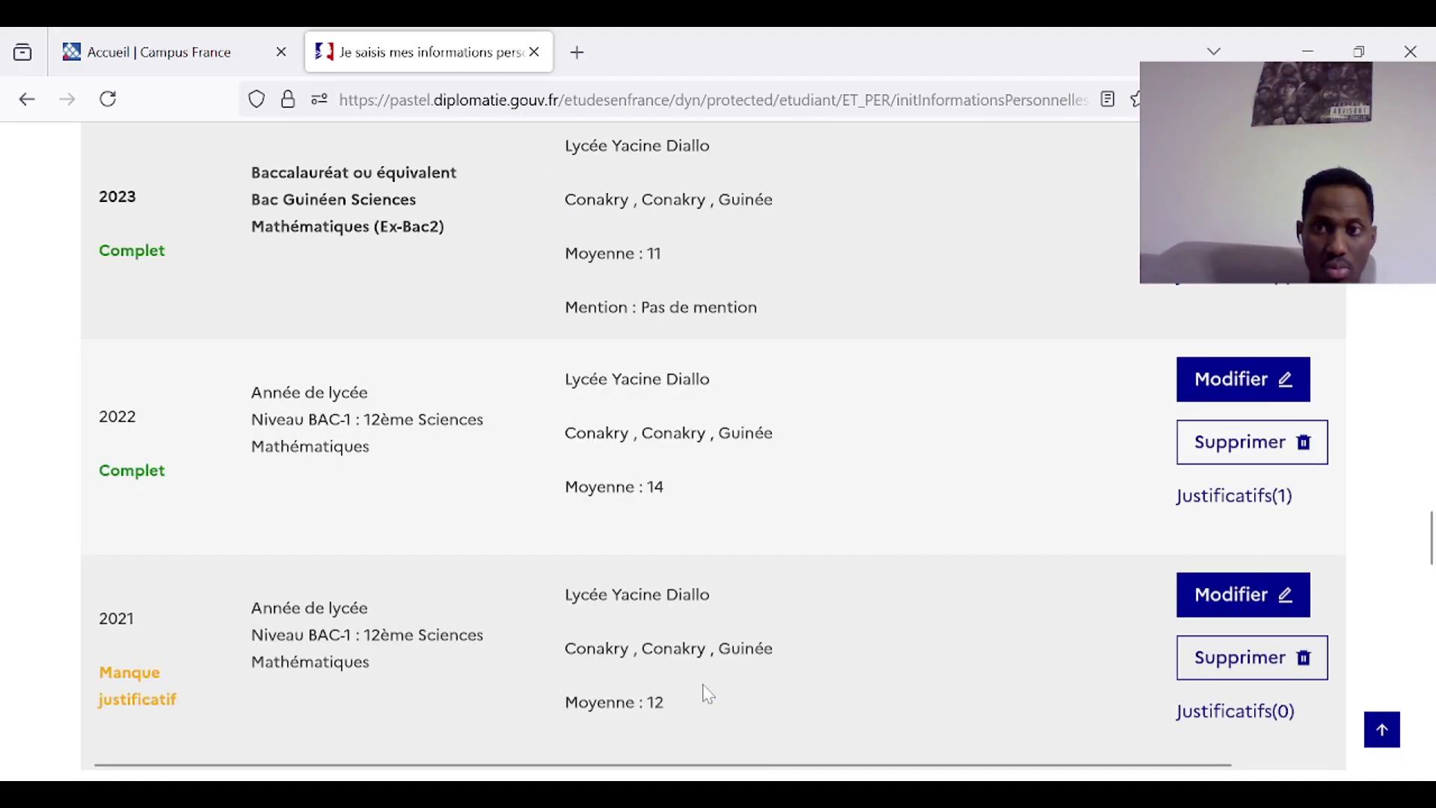
pyautogui.scroll(-2, 638, 588)
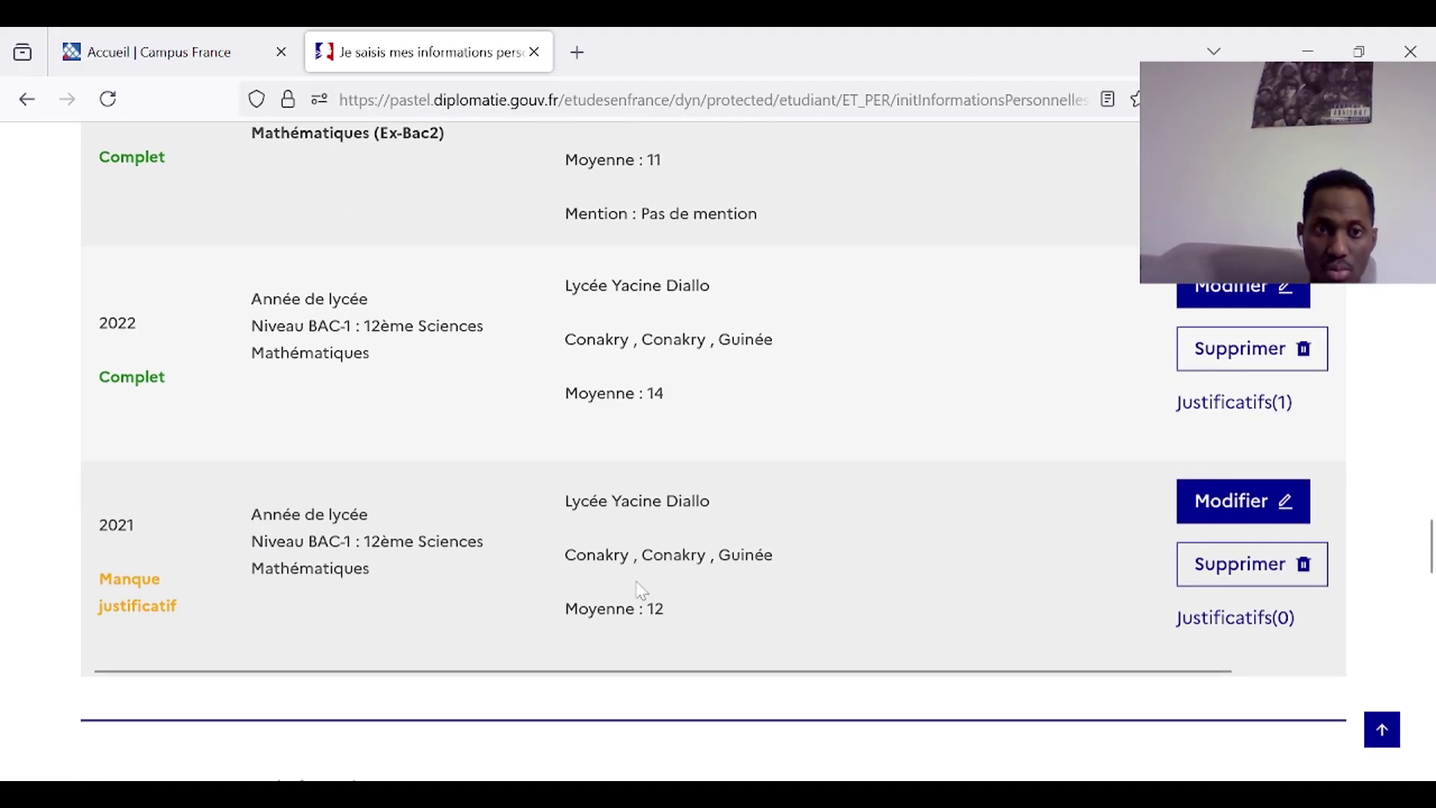
pyautogui.scroll(2, 641, 591)
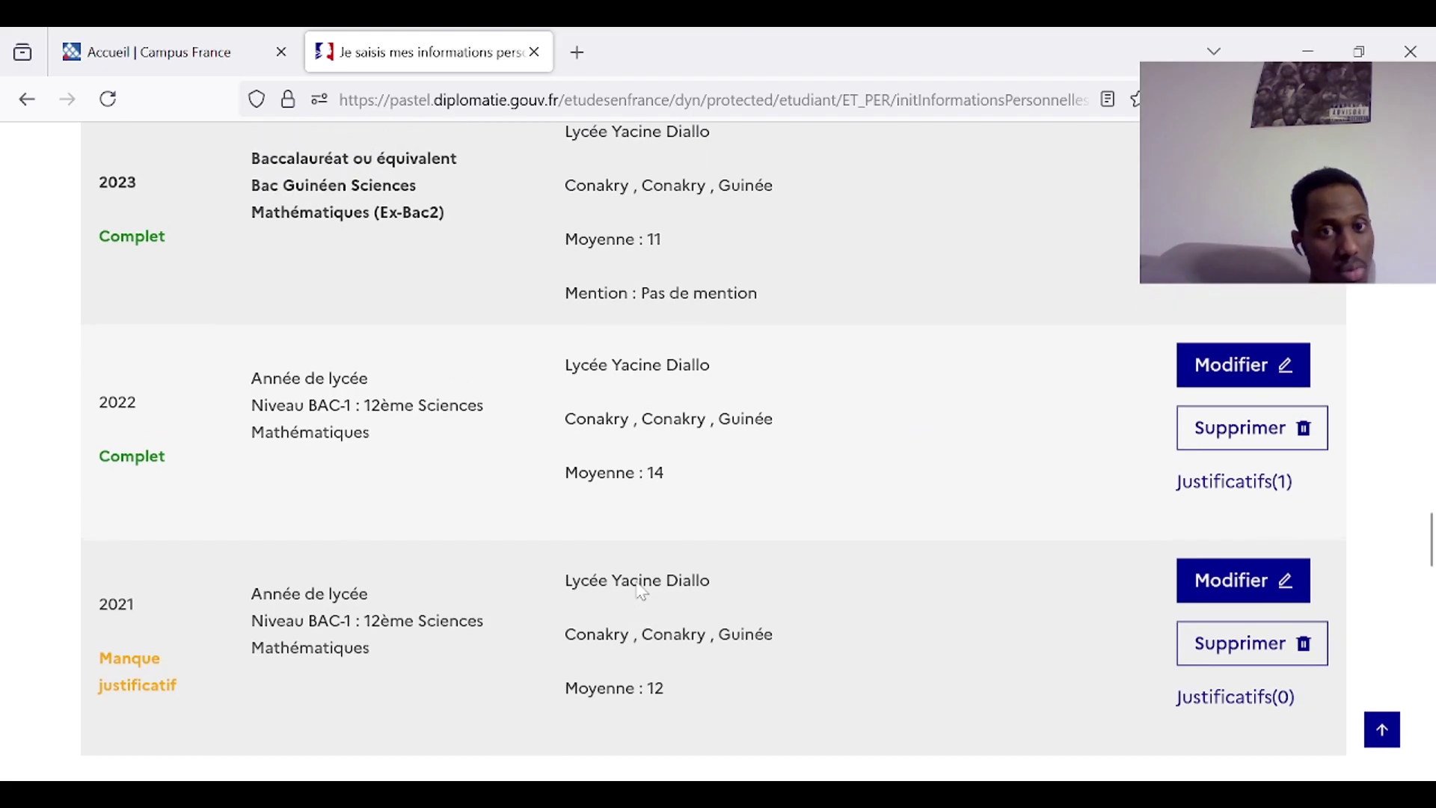
pyautogui.scroll(-1, 641, 591)
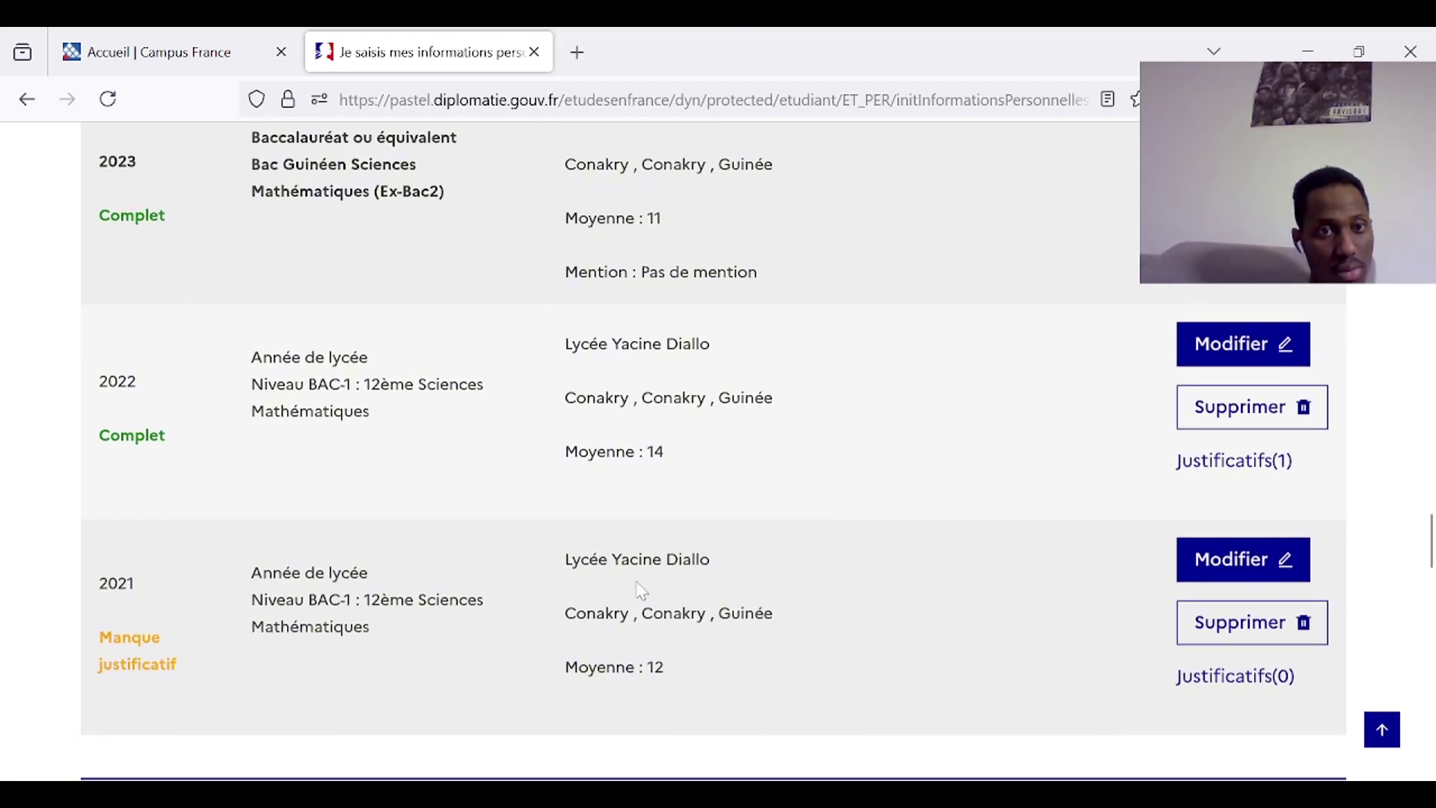
pyautogui.scroll(2, 641, 591)
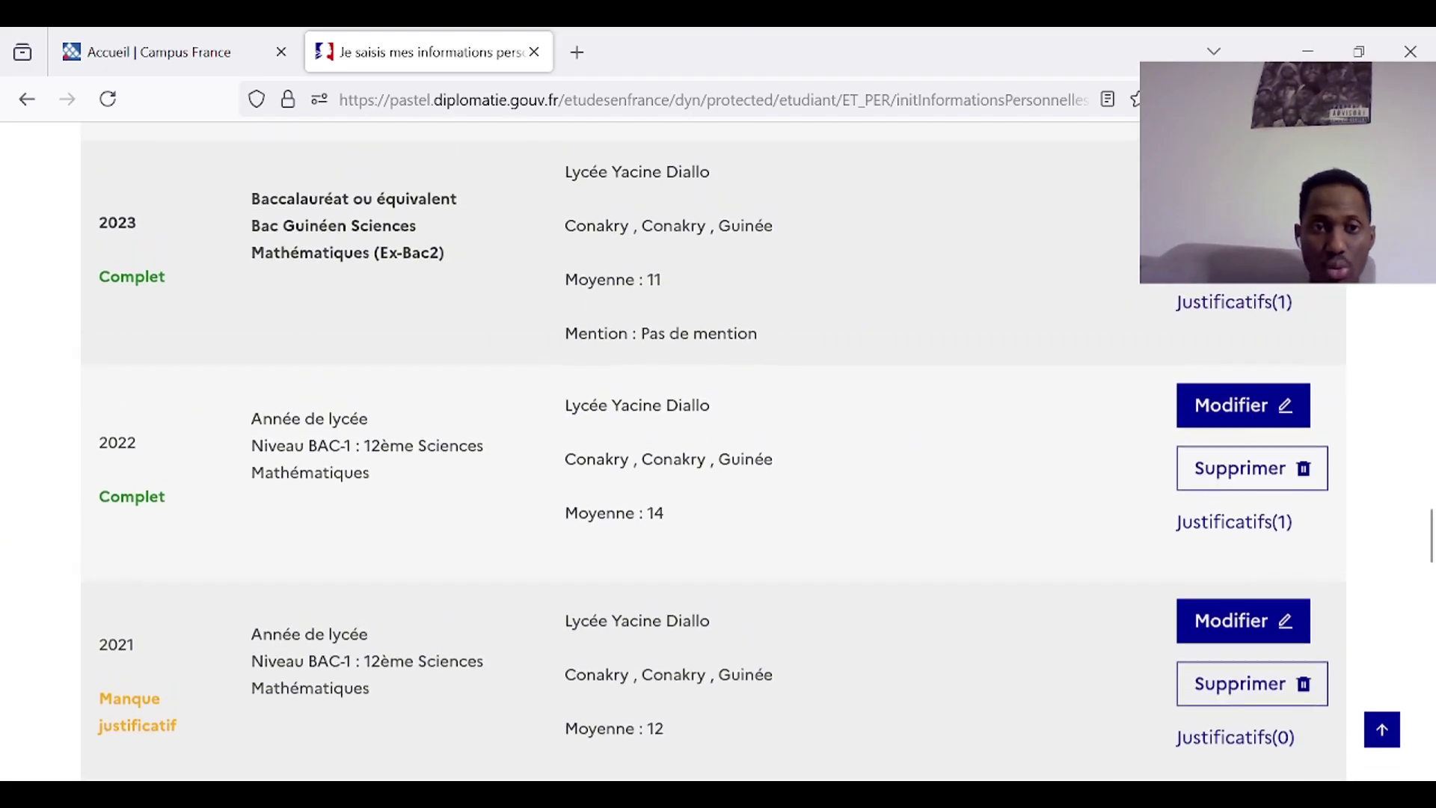
pyautogui.scroll(-3, 641, 591)
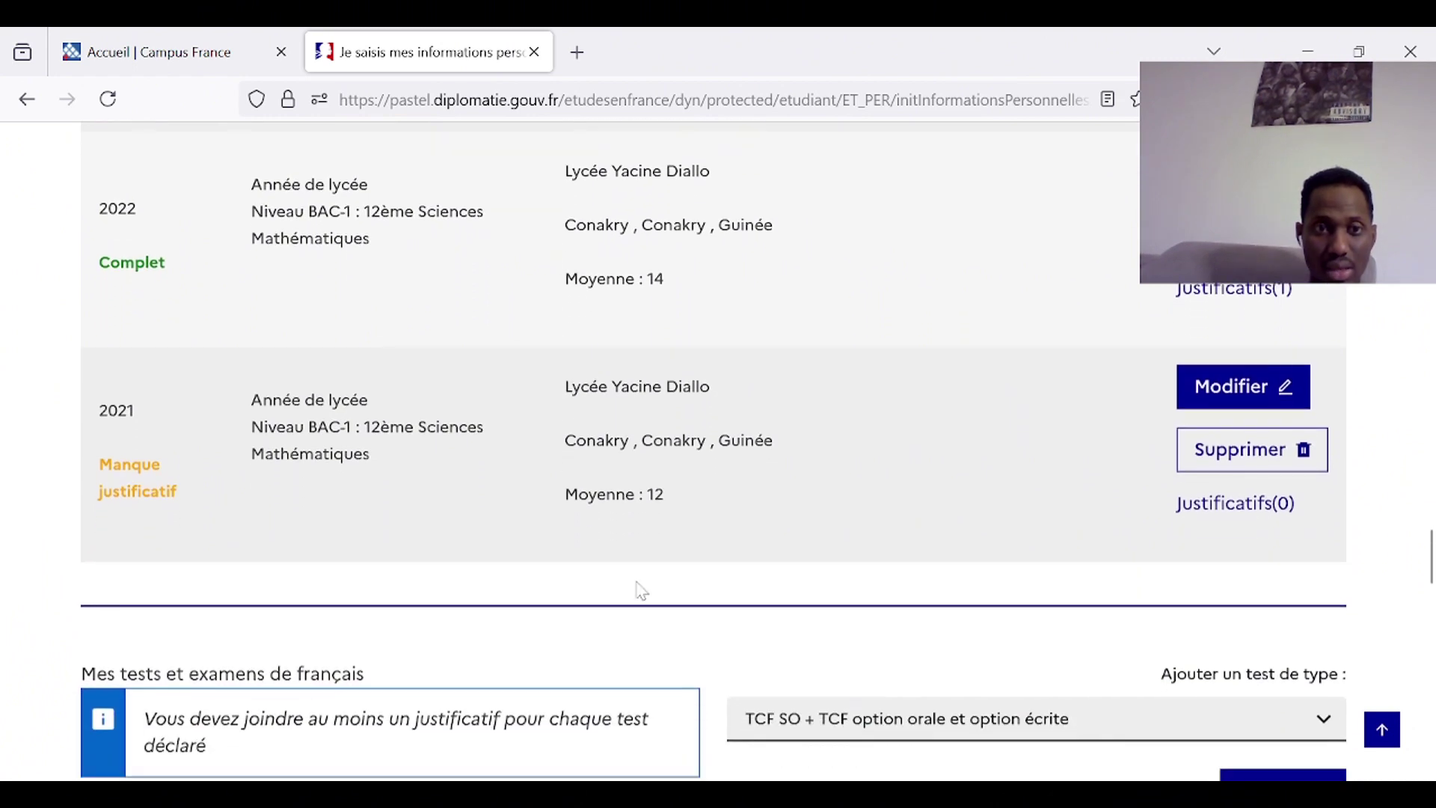
# Set the série of the 2021 lycée year to "Niveau BAC-2 : 11ème Sciences mathématiques" and save the entry
pyautogui.click(1244, 401)
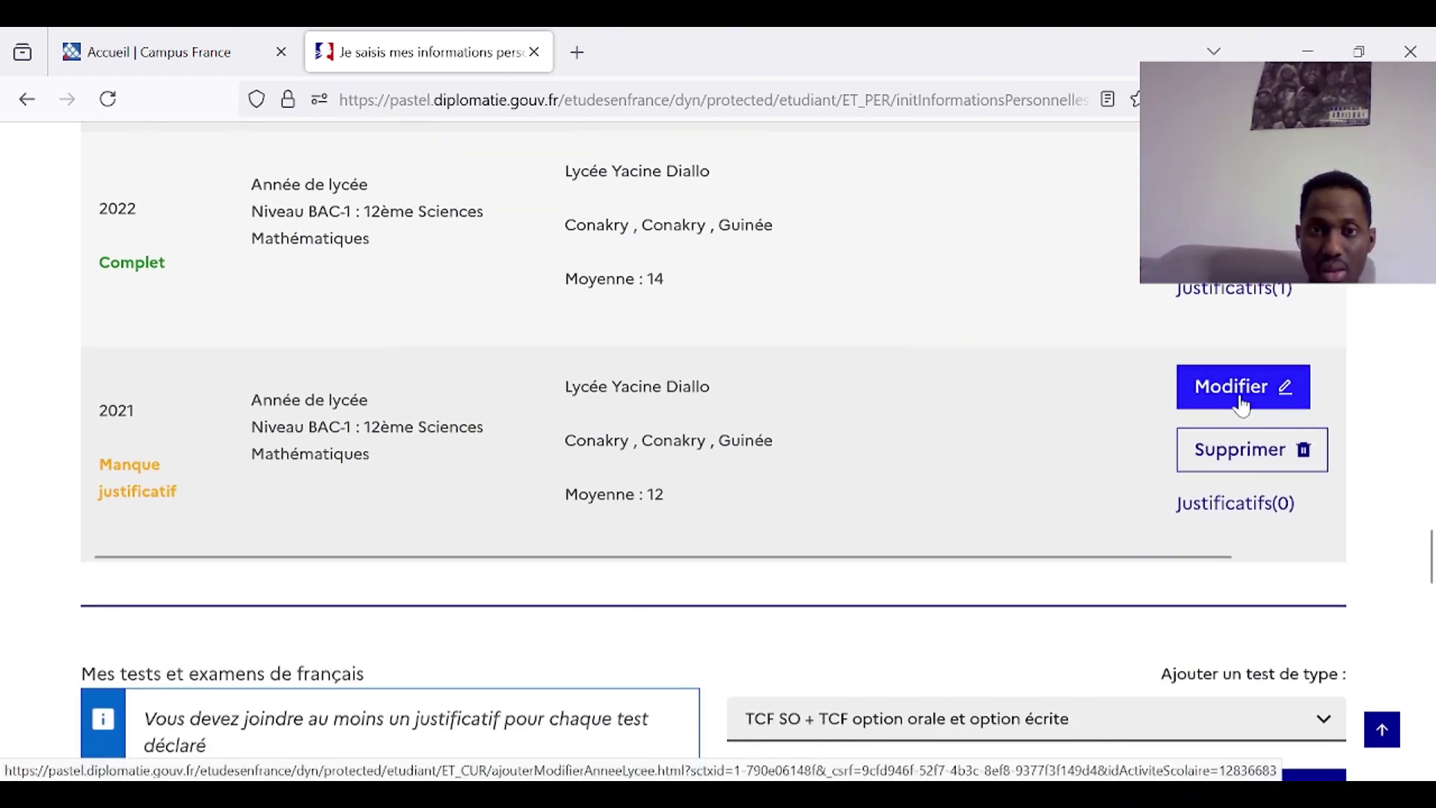
pyautogui.scroll(-8, 709, 477)
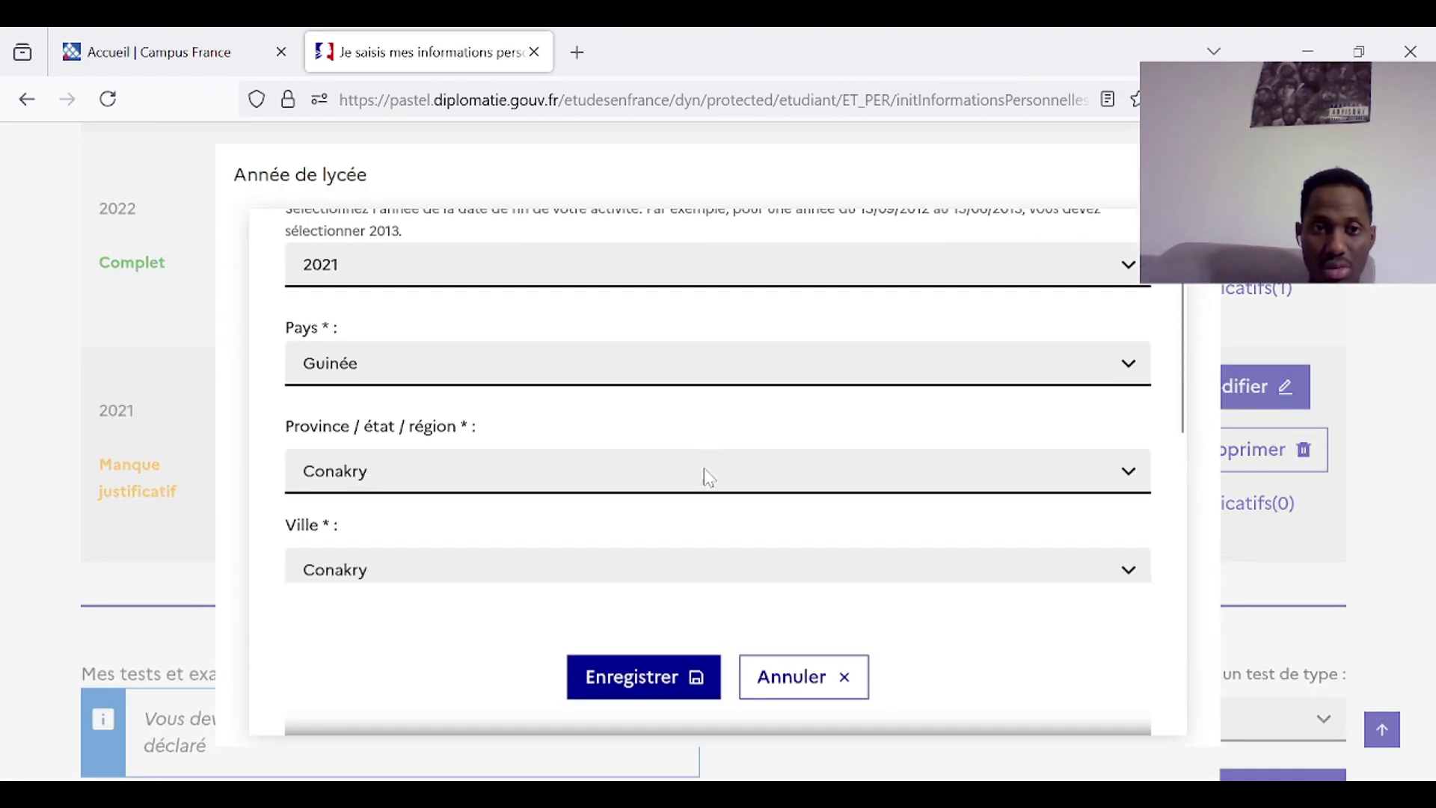
pyautogui.scroll(-3, 709, 477)
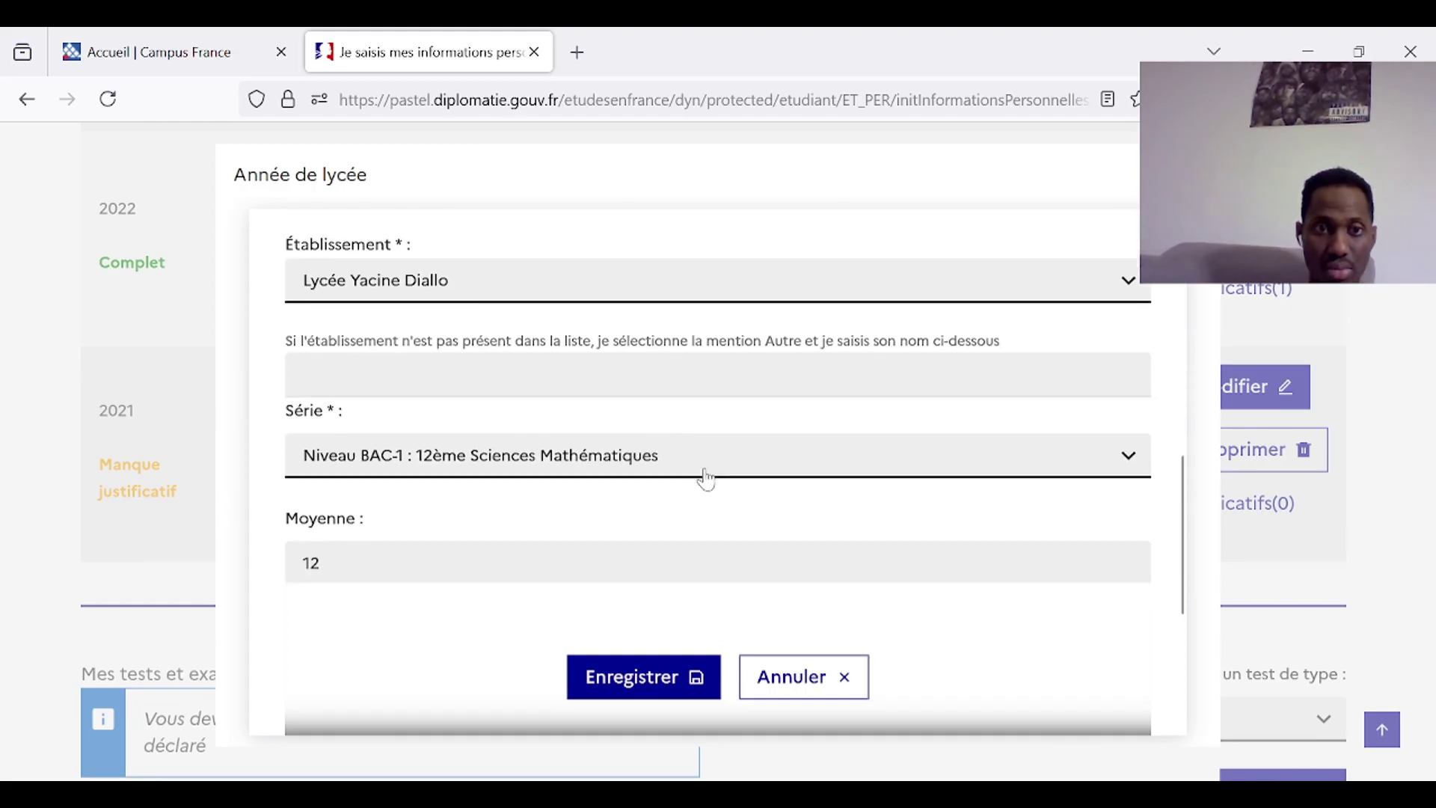
pyautogui.click(708, 425)
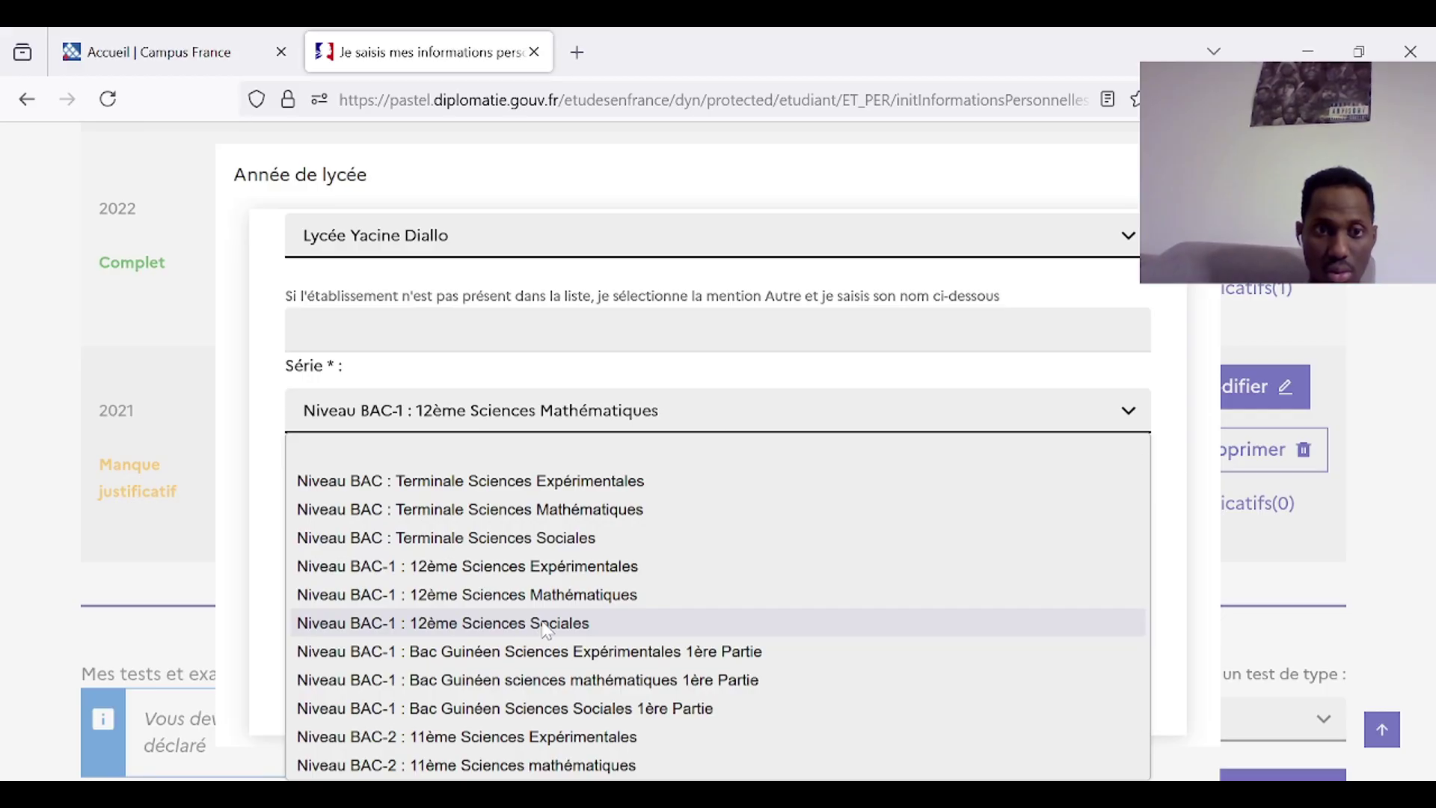
pyautogui.click(503, 739)
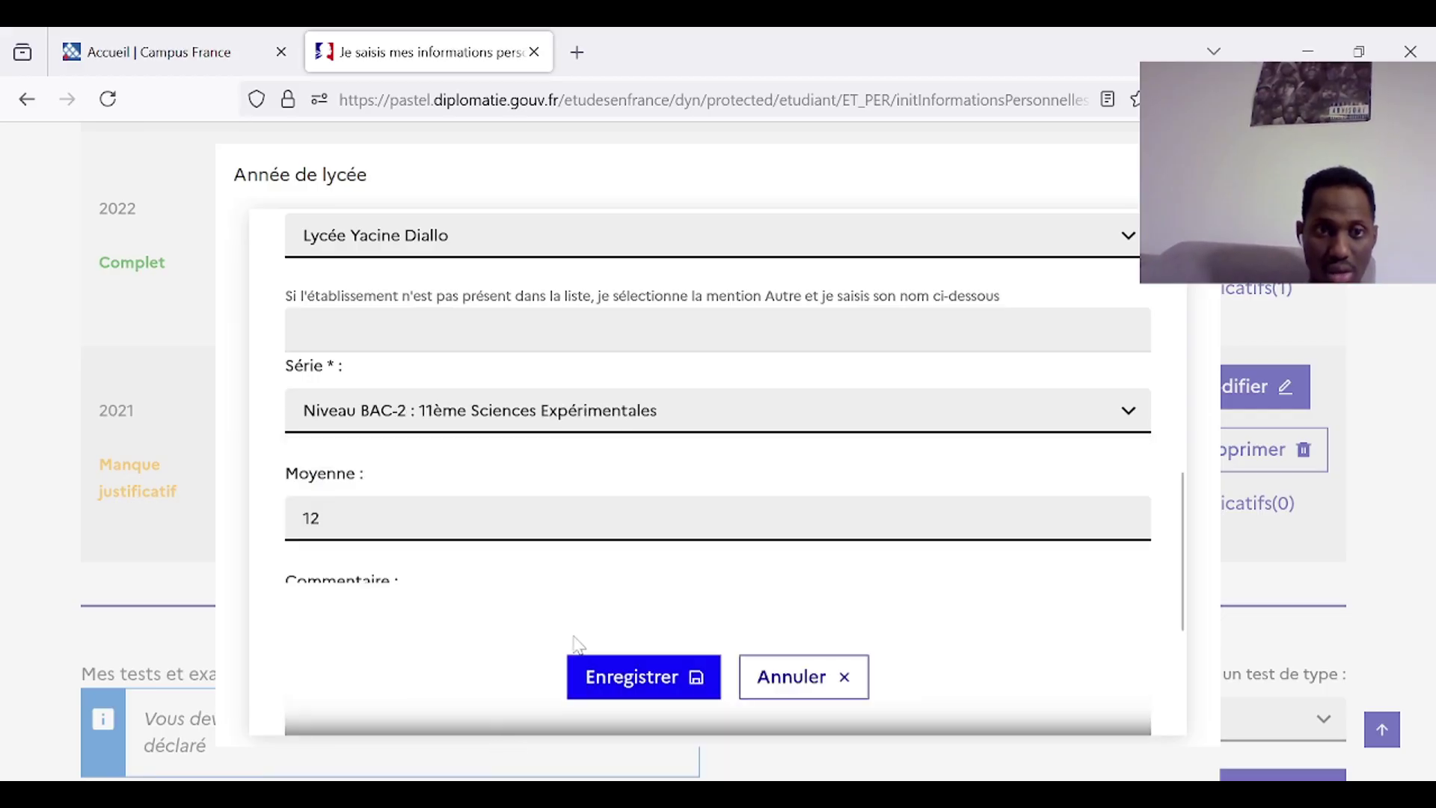
pyautogui.scroll(-1, 570, 564)
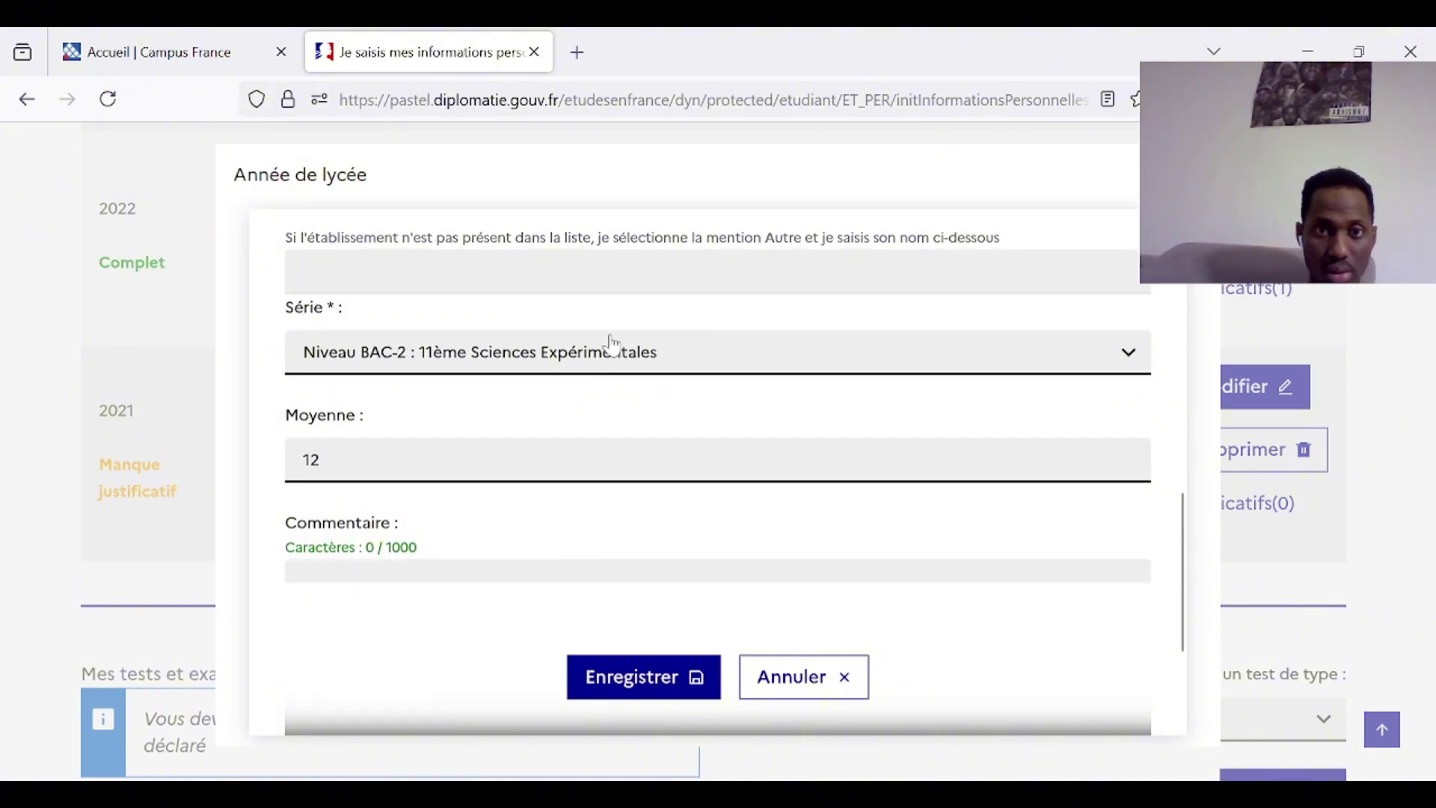
pyautogui.click(650, 353)
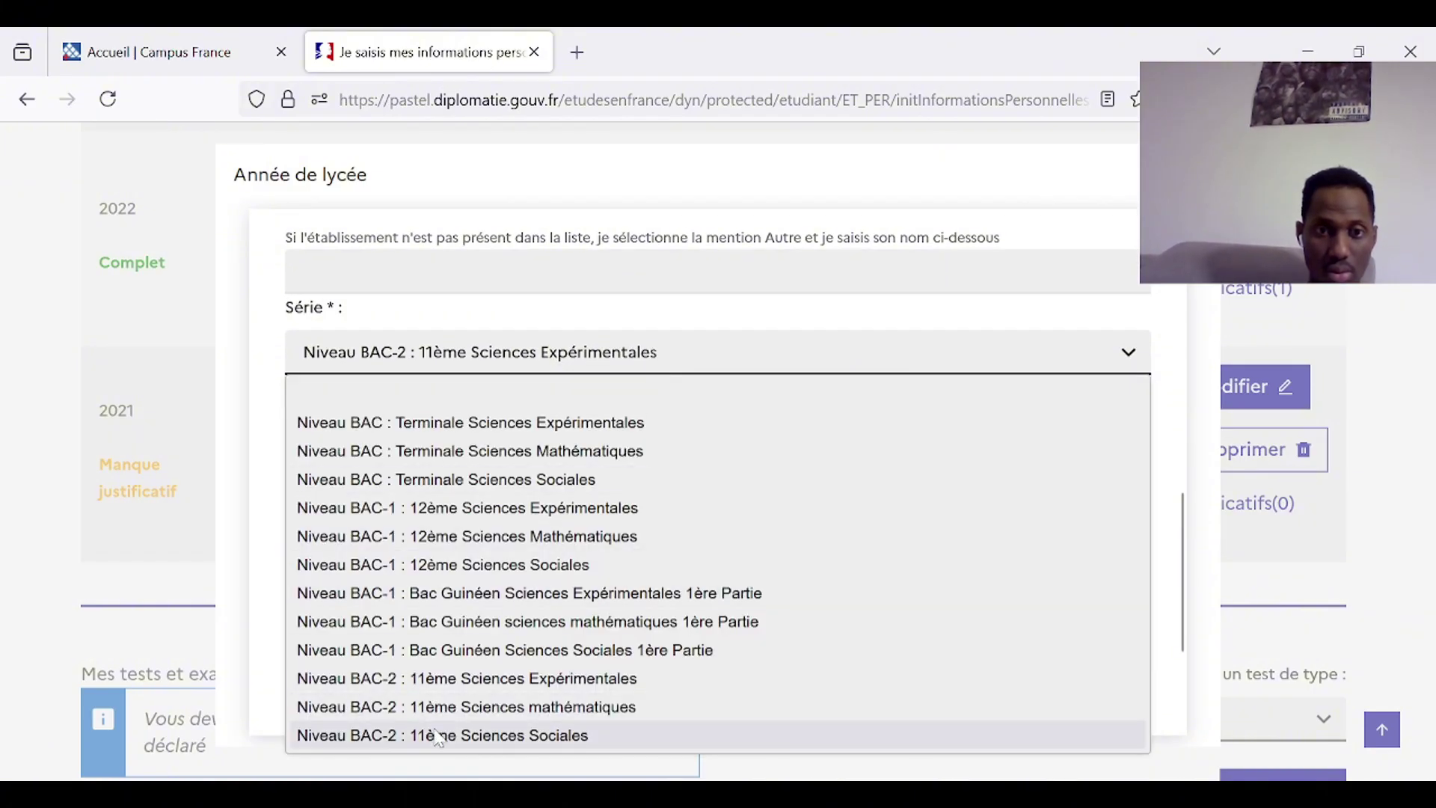
pyautogui.click(438, 706)
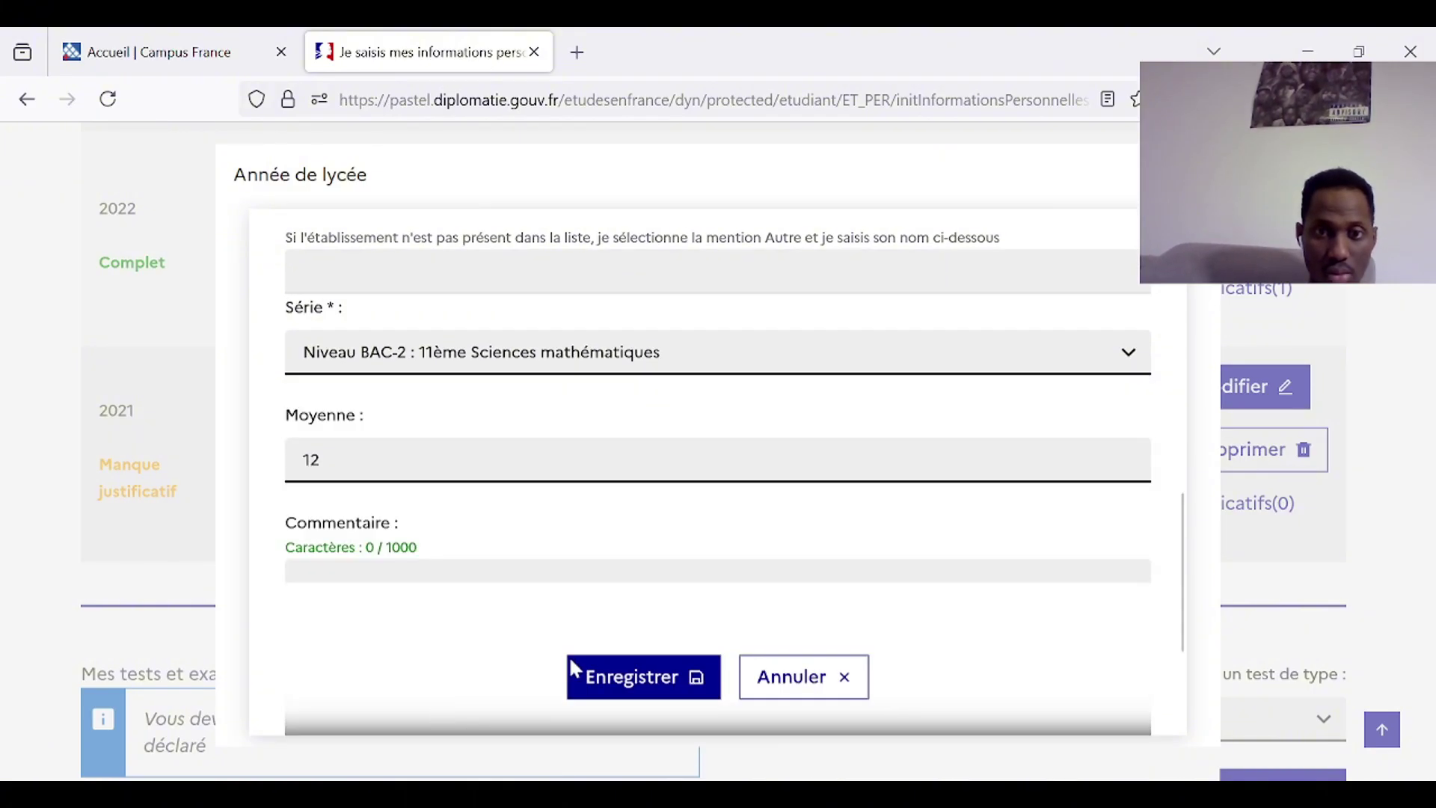
pyautogui.click(610, 680)
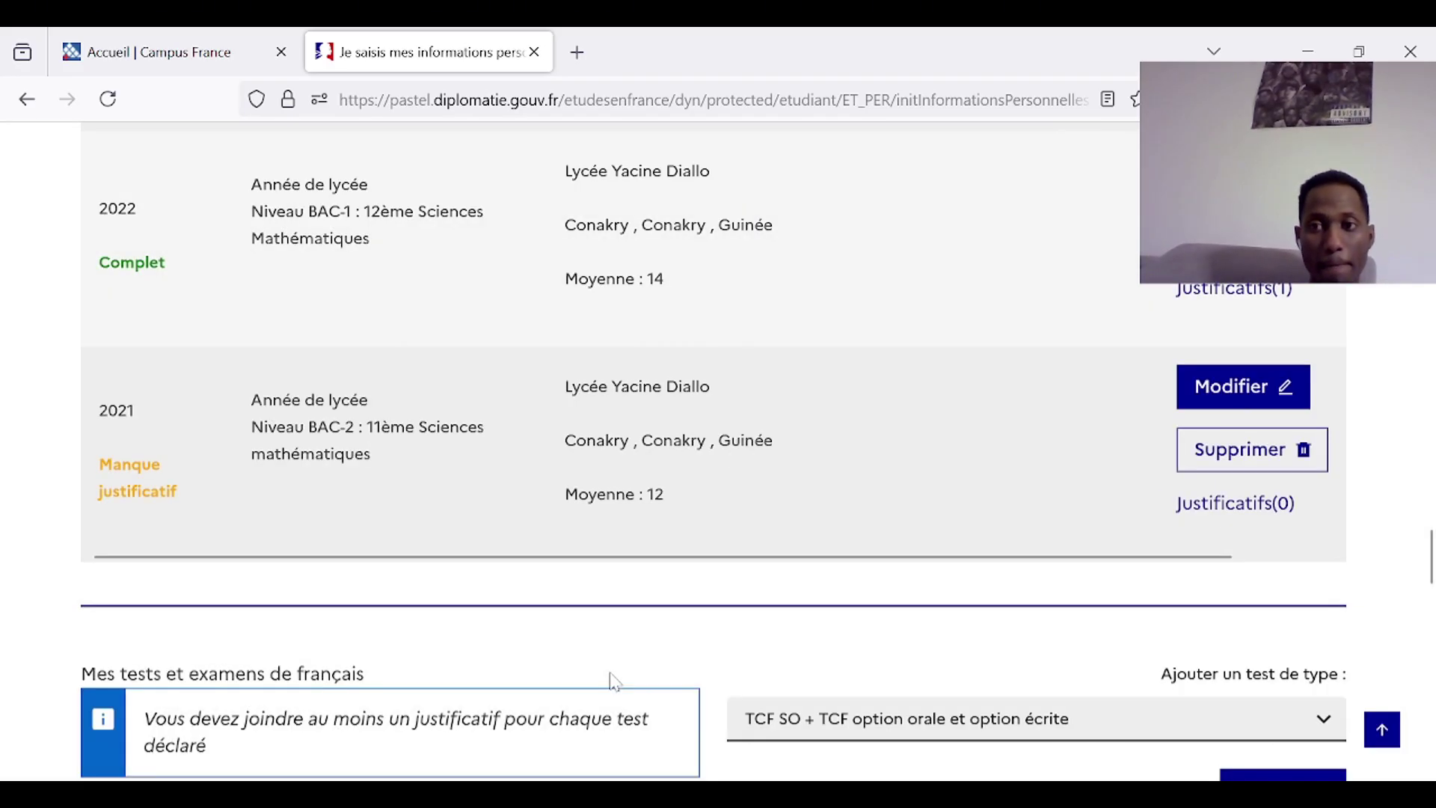
# Attach the PDF "11eSM 2018" as justificatif for the 2021 lycée year and close its justificatifs dialog
pyautogui.click(1220, 506)
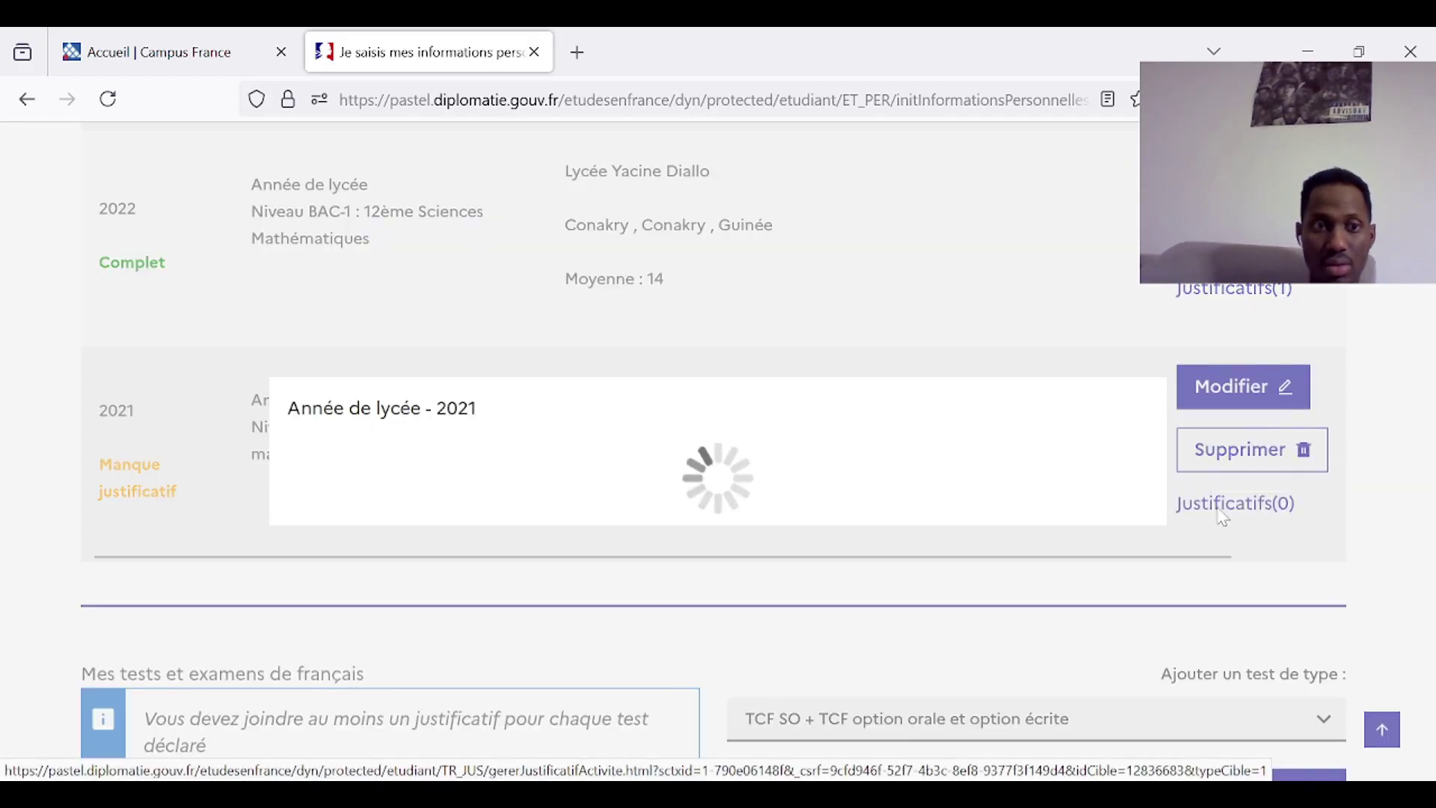
pyautogui.click(756, 687)
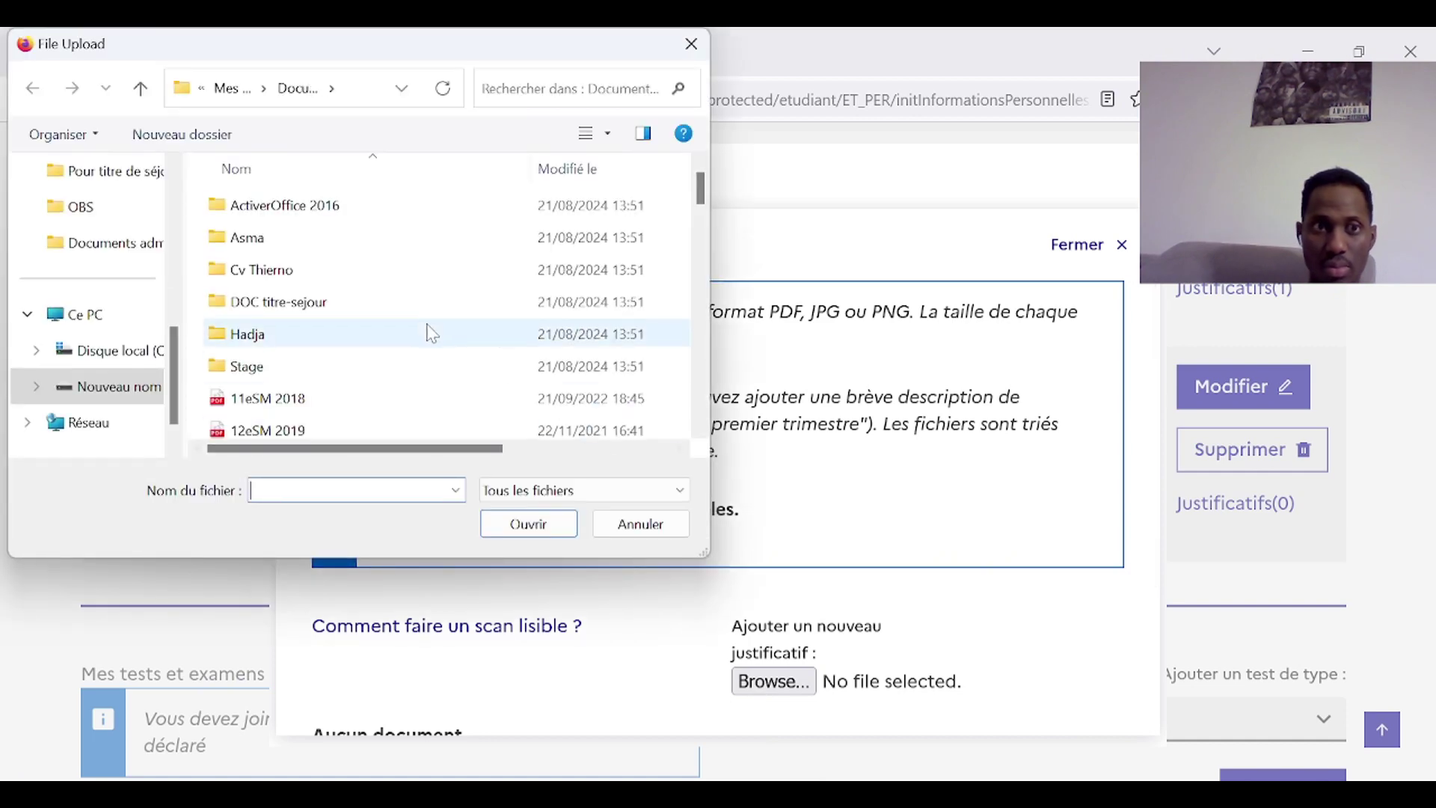
pyautogui.scroll(-1, 399, 346)
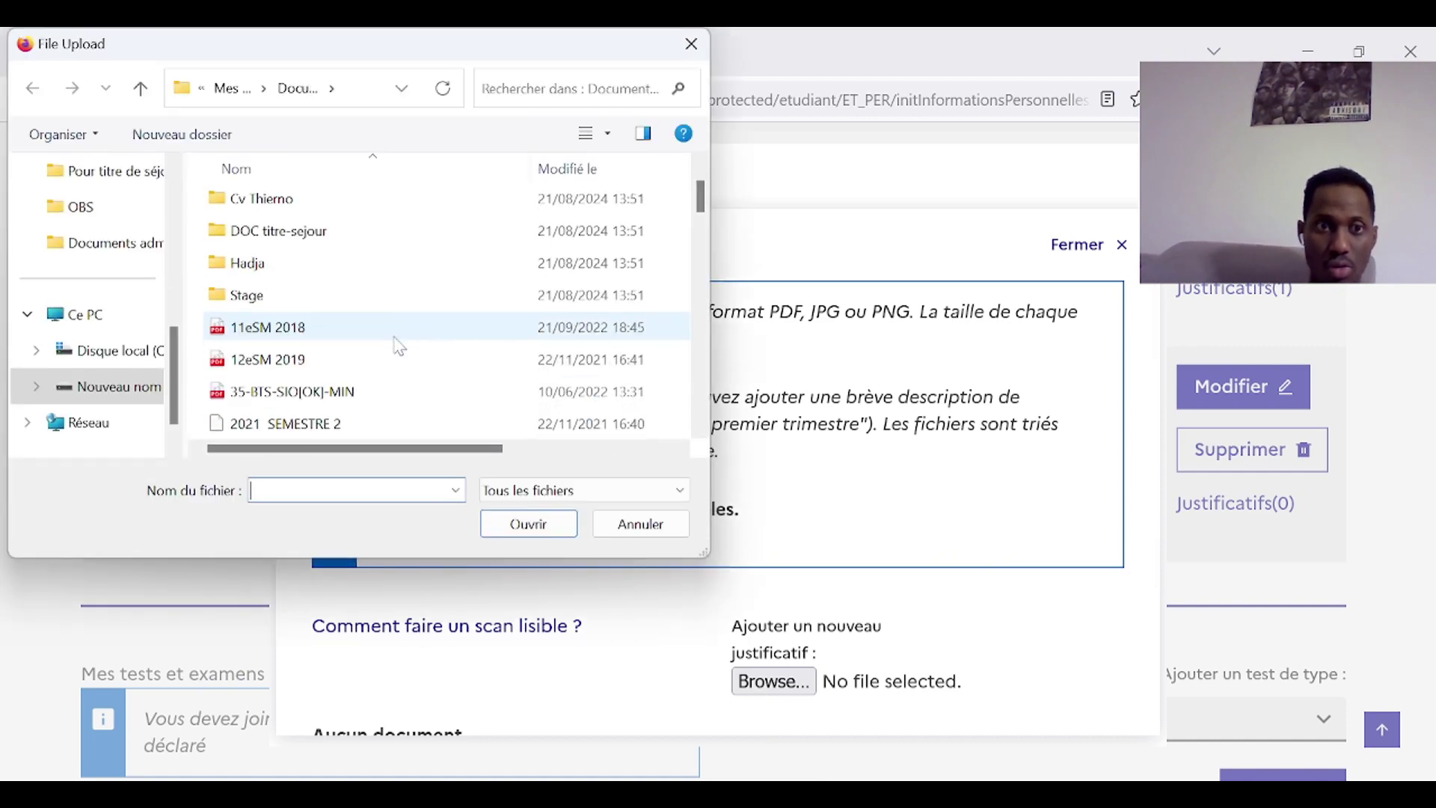
pyautogui.doubleClick(335, 331)
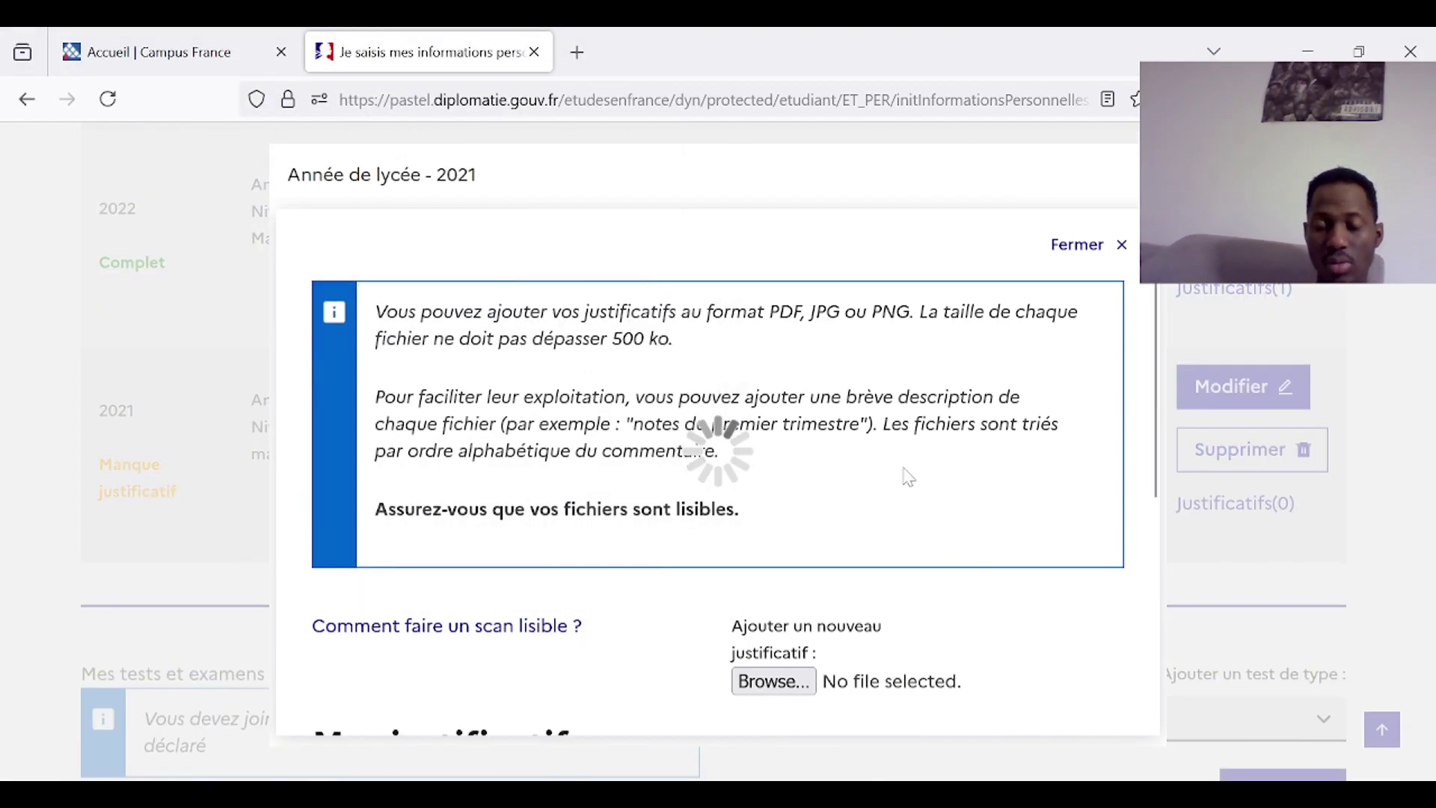
pyautogui.scroll(-5, 834, 671)
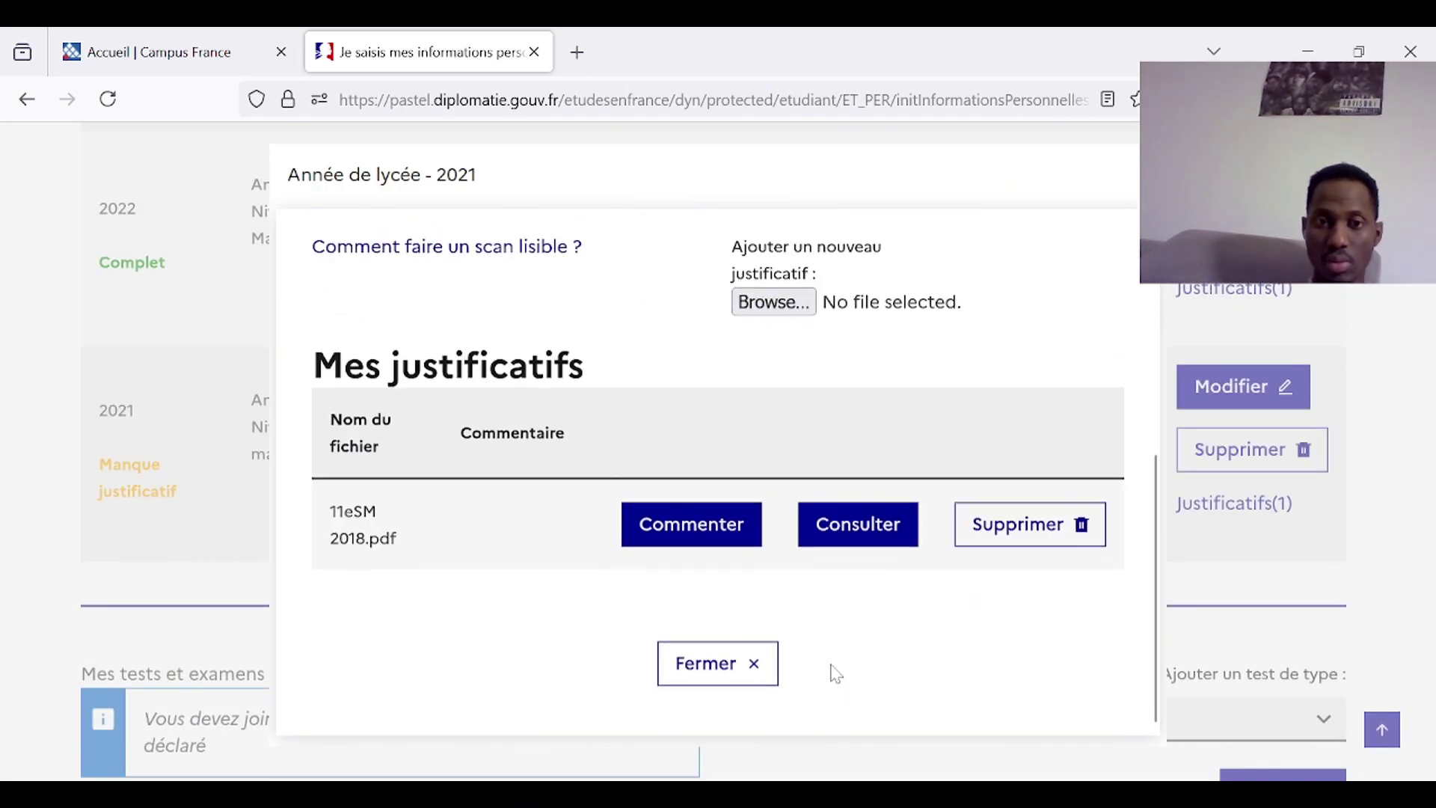
pyautogui.click(705, 688)
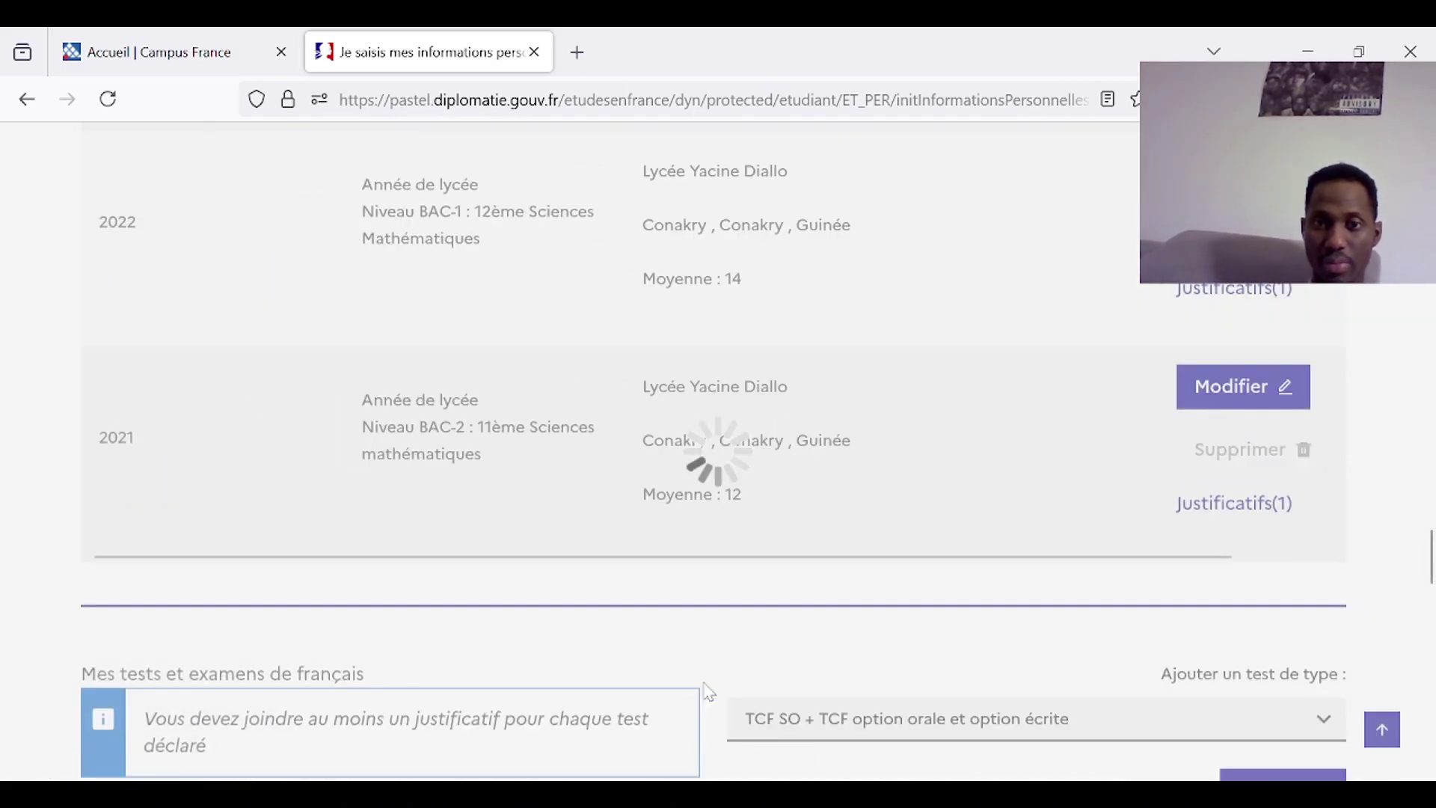
# Review the remaining sections on French tests, French level, stays in France and English or other language level
pyautogui.scroll(-10, 770, 581)
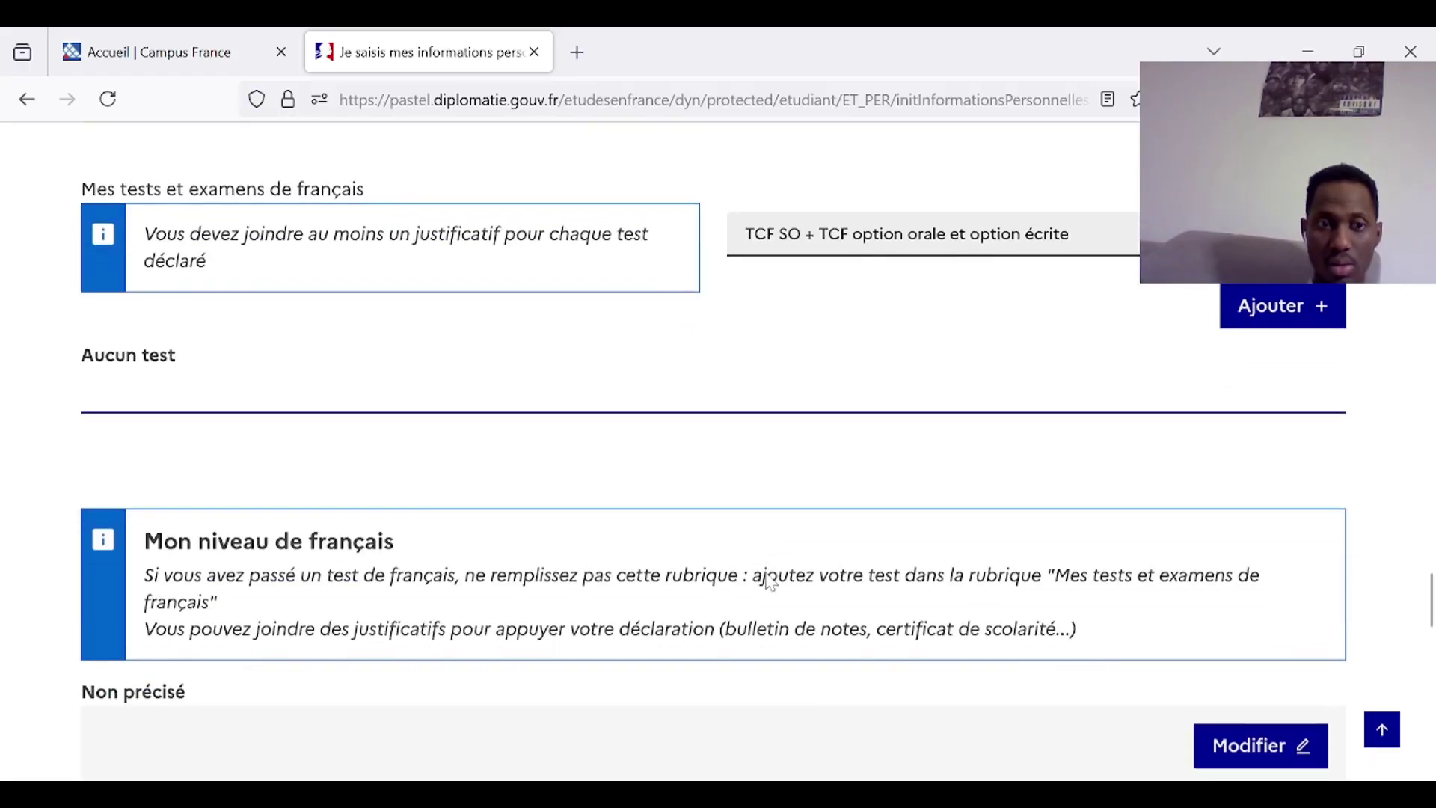
pyautogui.scroll(5, 770, 581)
pyautogui.scroll(-4, 770, 582)
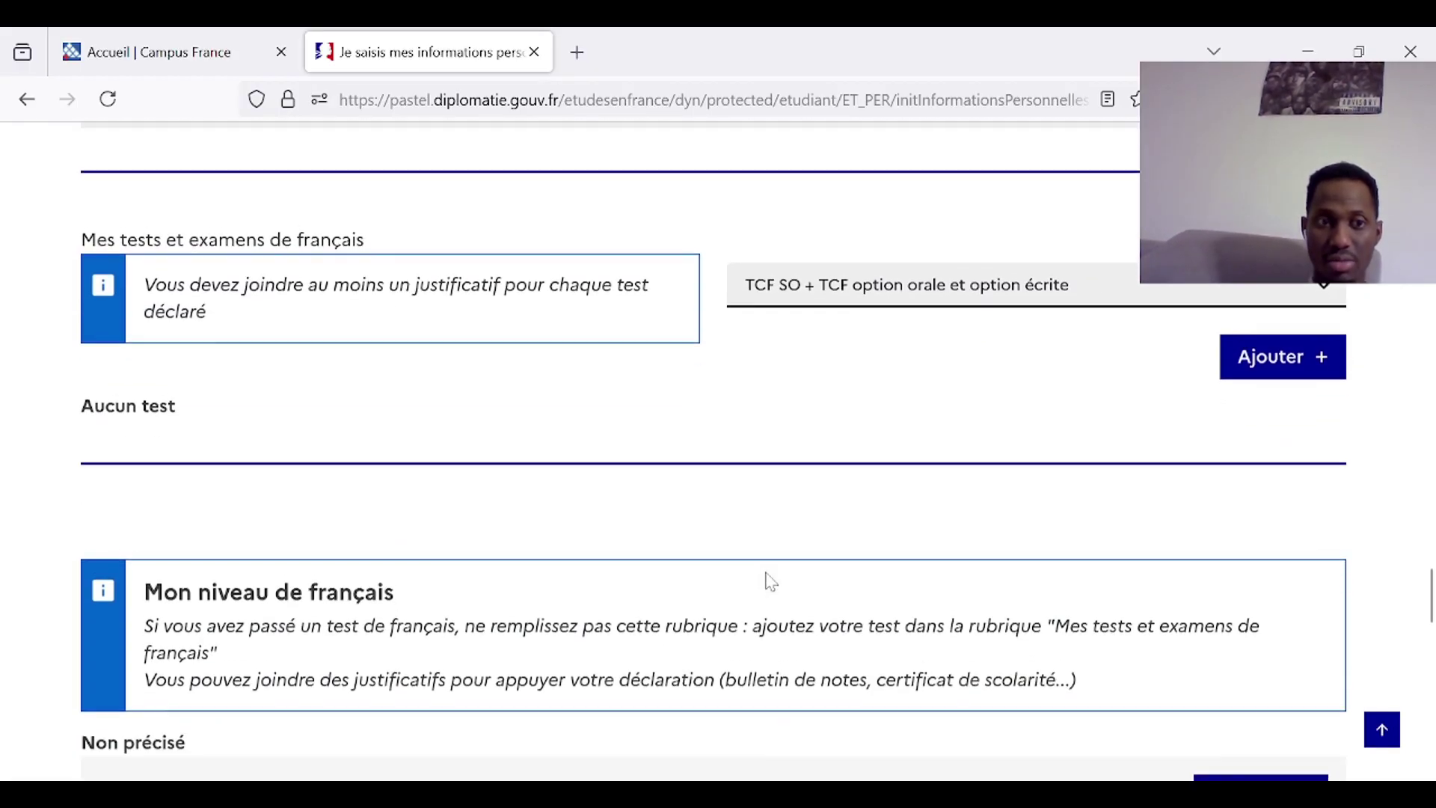
pyautogui.scroll(-2, 770, 581)
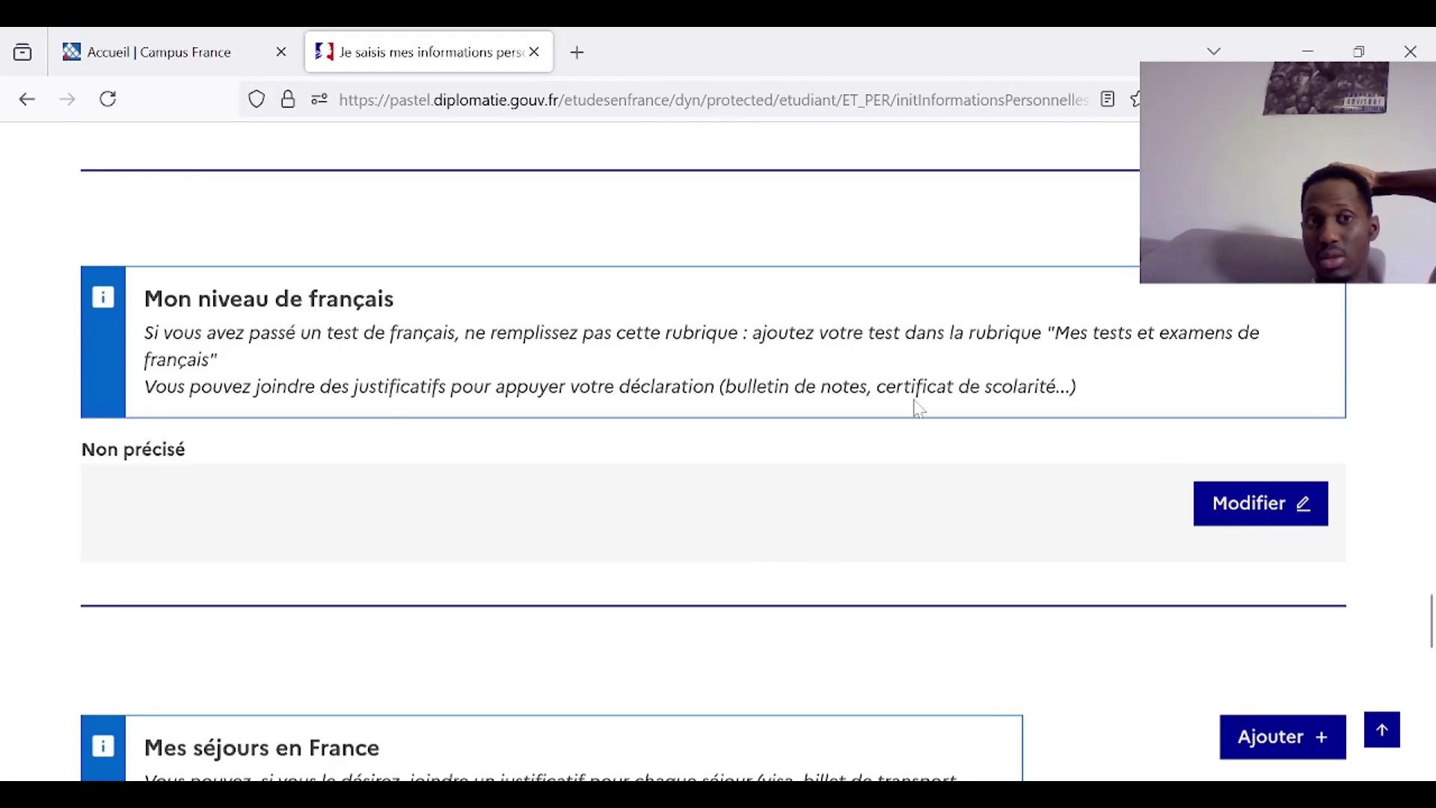
pyautogui.scroll(-5, 736, 359)
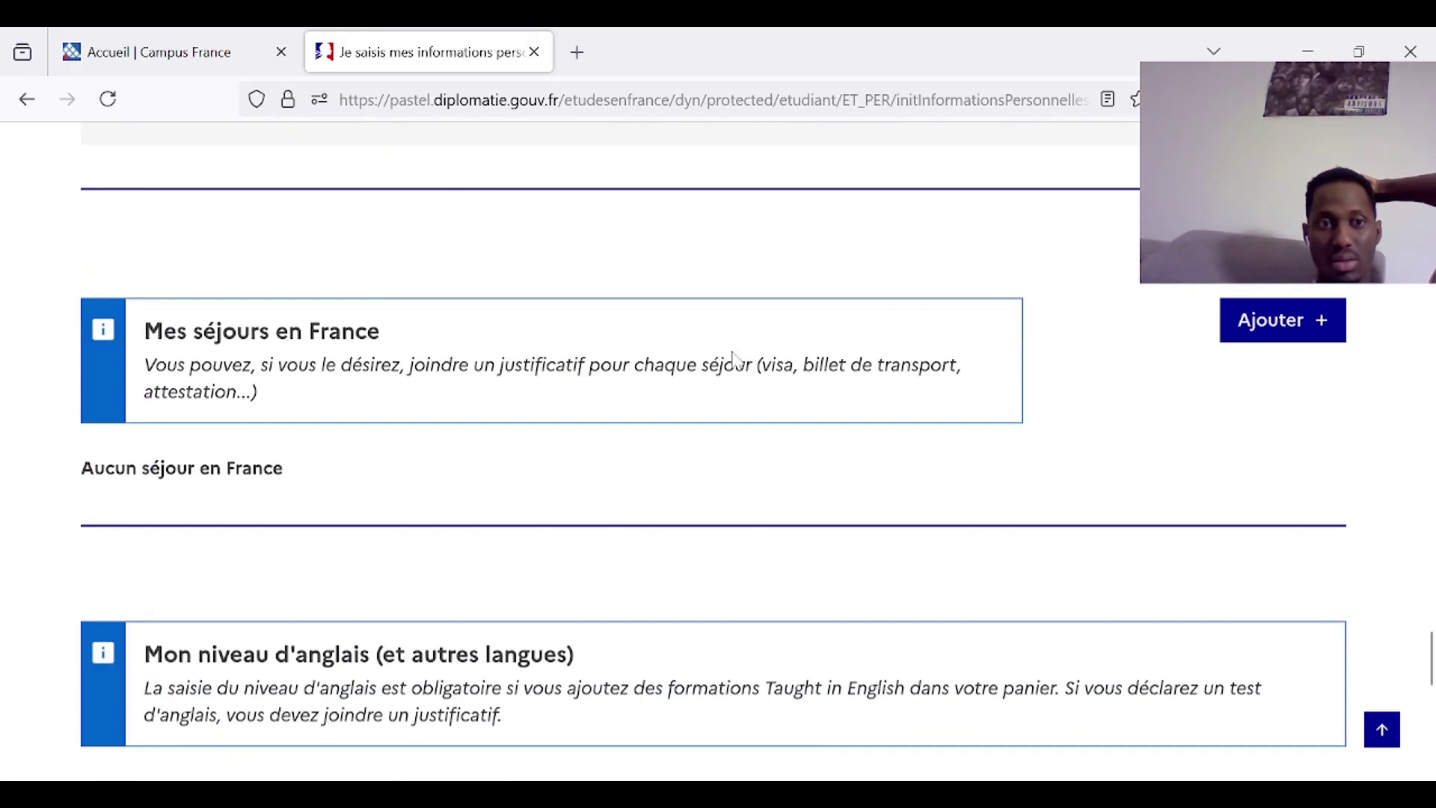
pyautogui.scroll(-1, 734, 361)
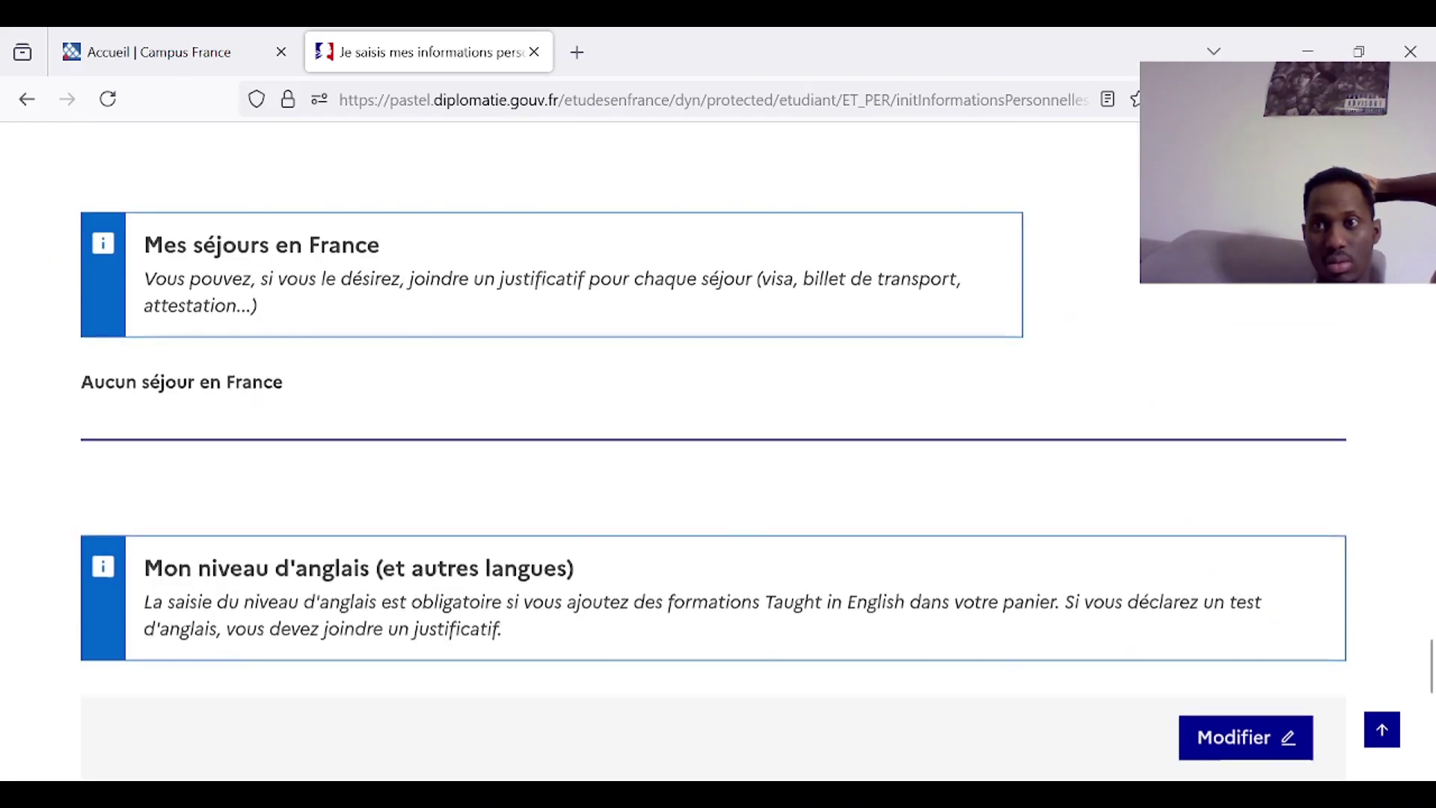
pyautogui.scroll(-4, 737, 361)
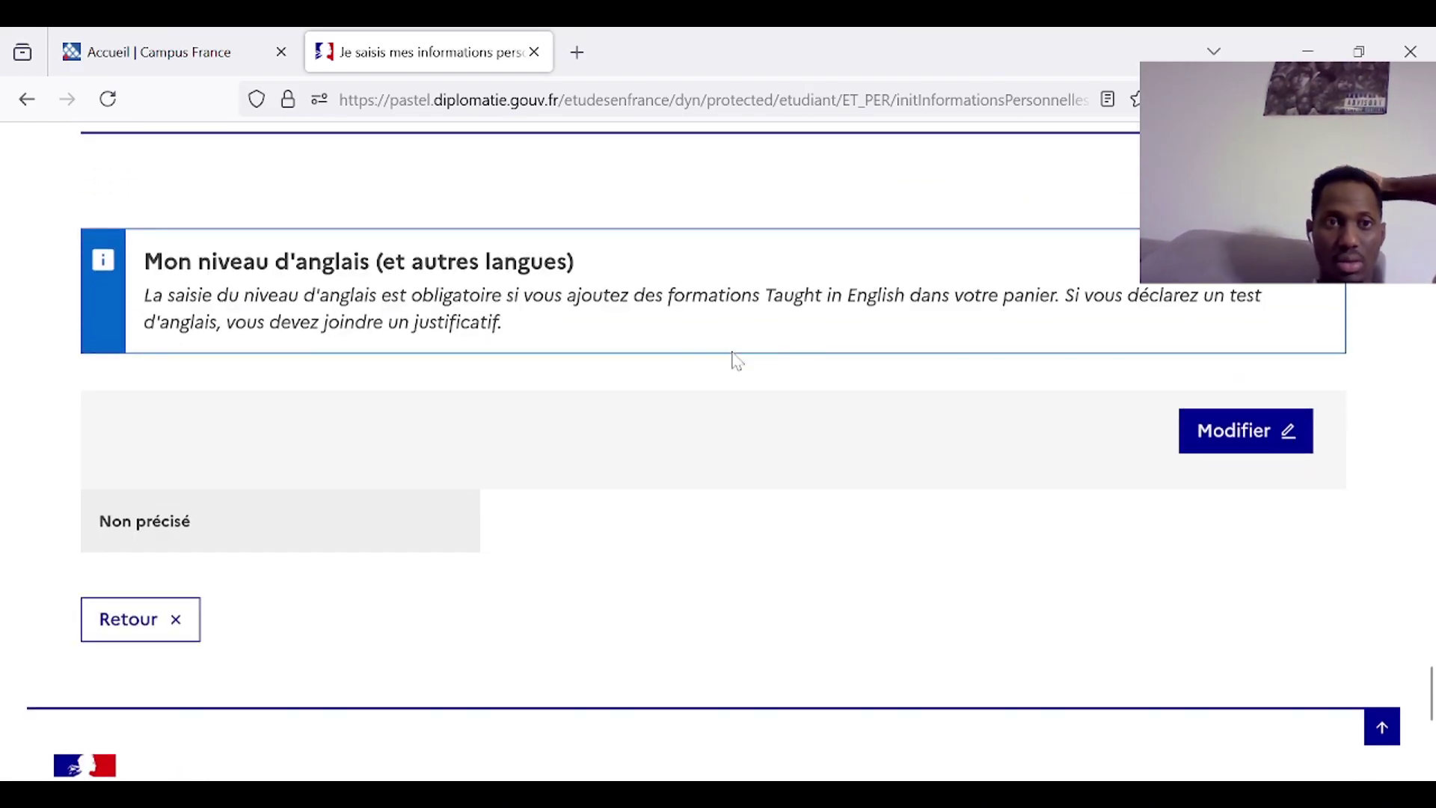
pyautogui.scroll(-1, 735, 360)
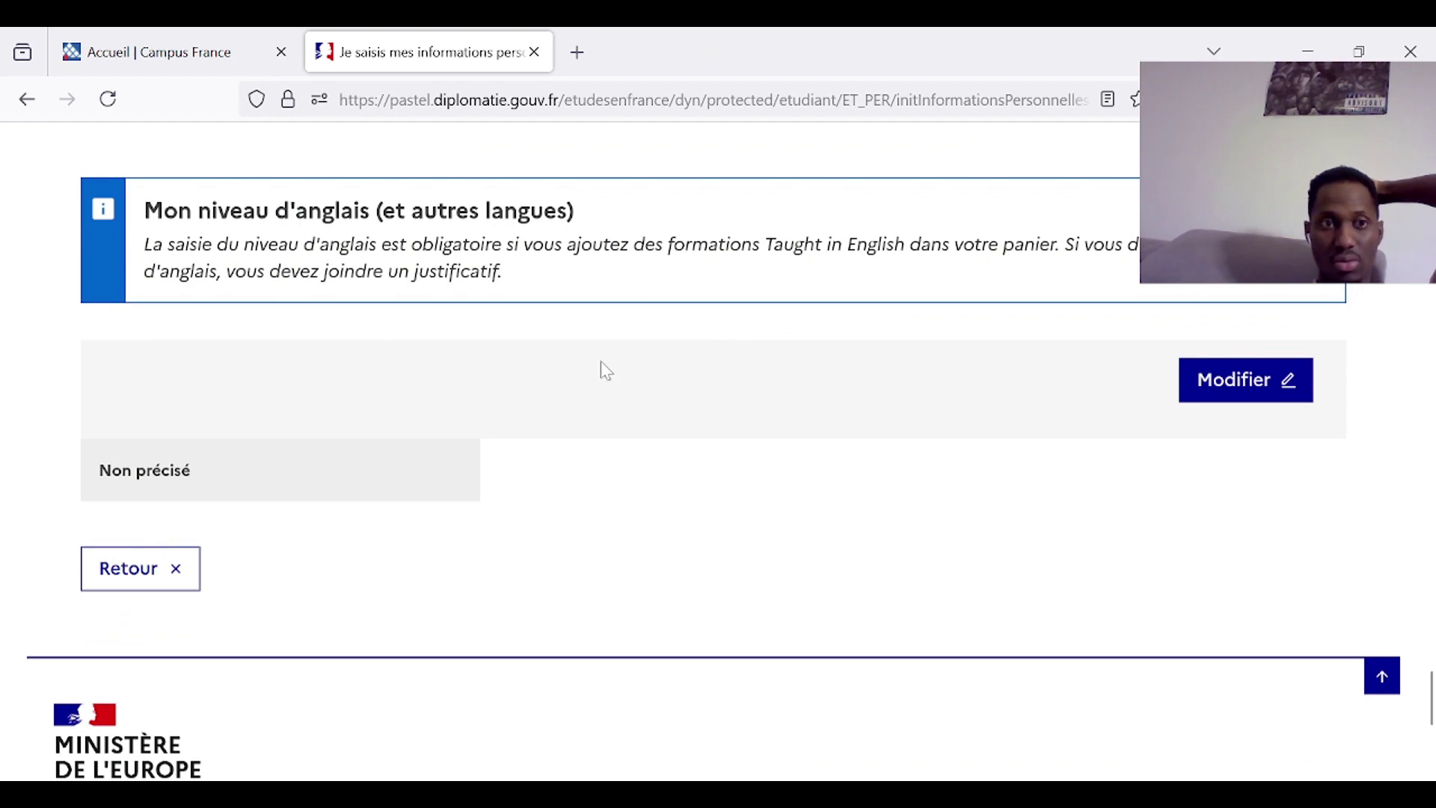
pyautogui.scroll(-1, 618, 402)
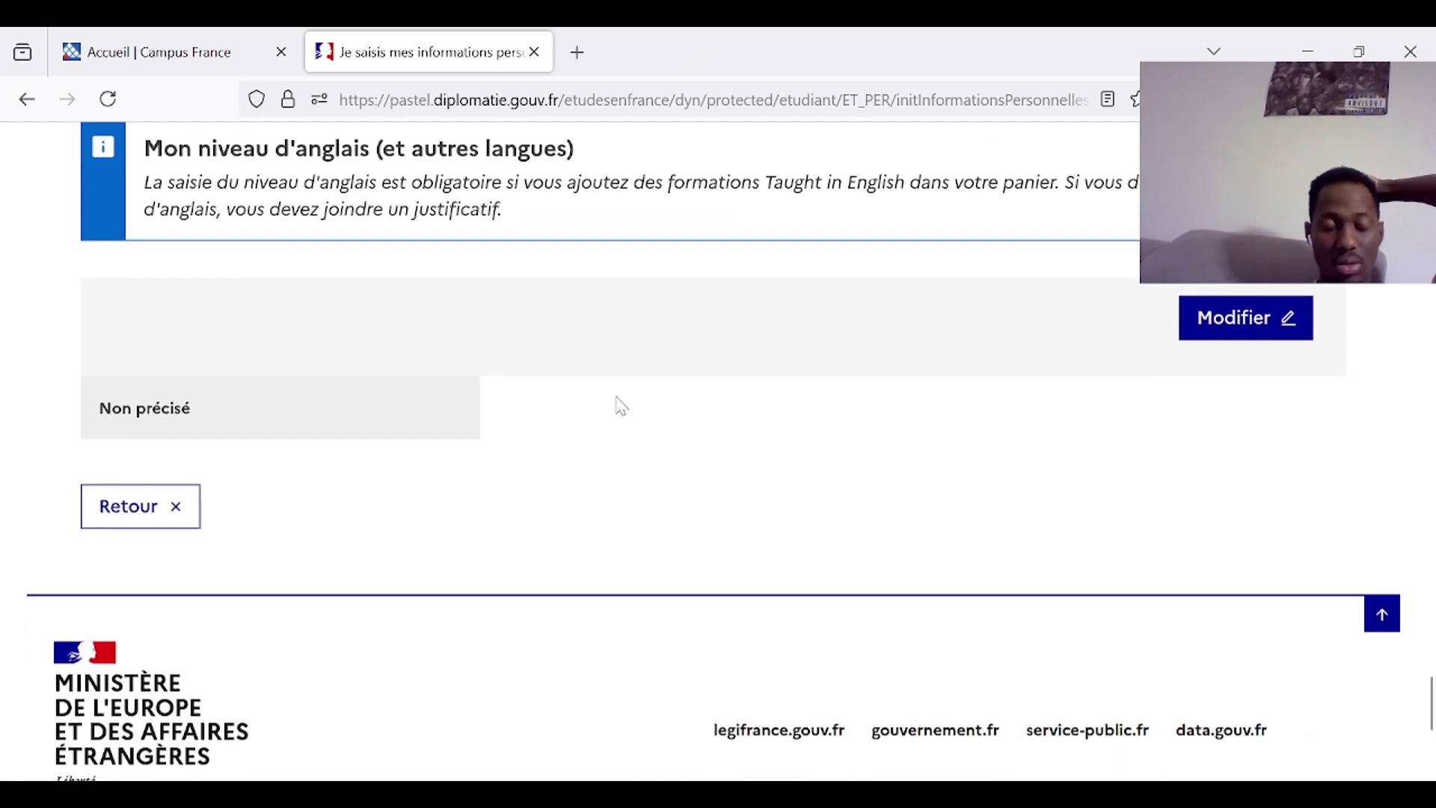
pyautogui.scroll(-3, 618, 404)
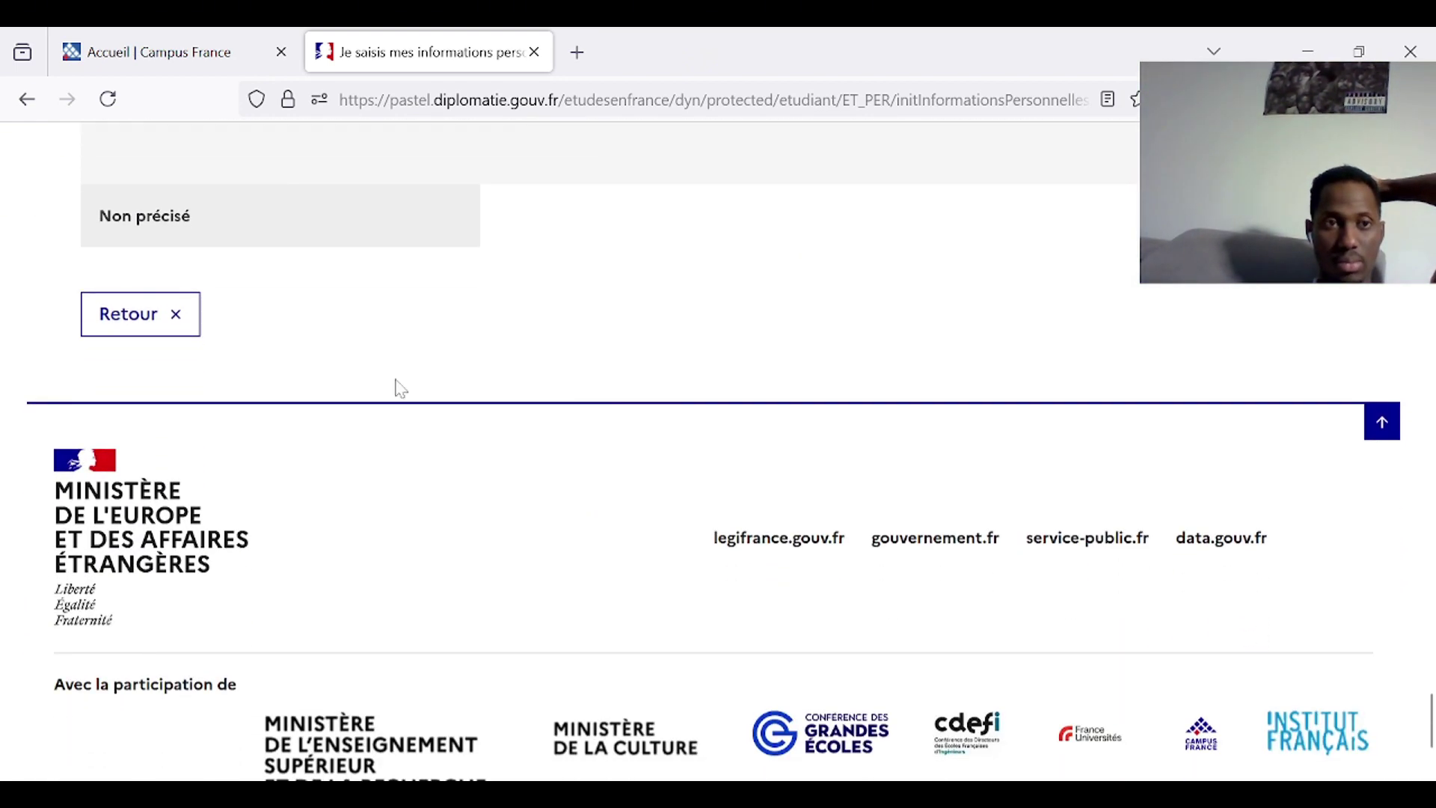
pyautogui.scroll(-3, 311, 391)
# Review the Identifiants et photo and Identité sections at the start of Mes informations personnelles
pyautogui.scroll(10, 301, 391)
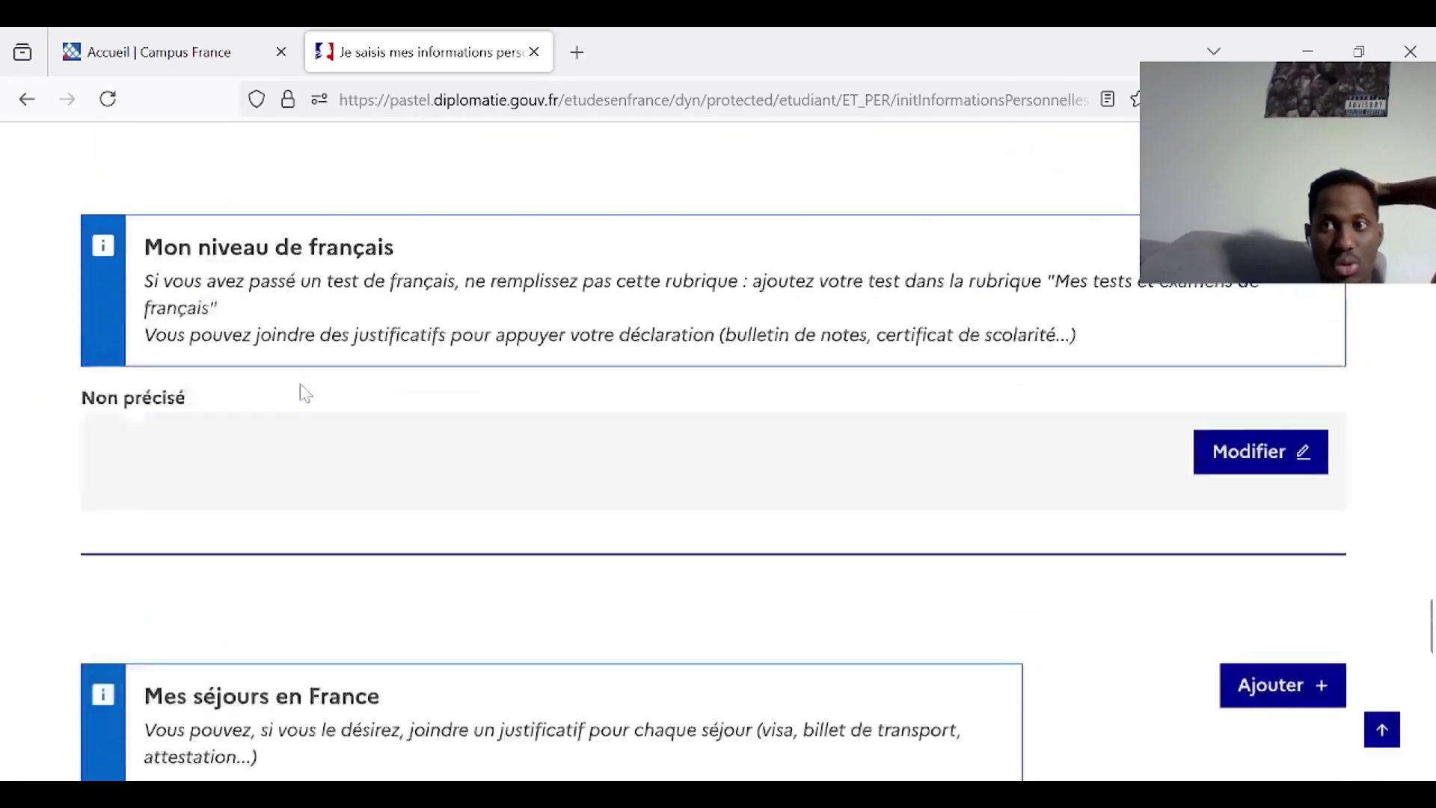
pyautogui.scroll(20, 303, 393)
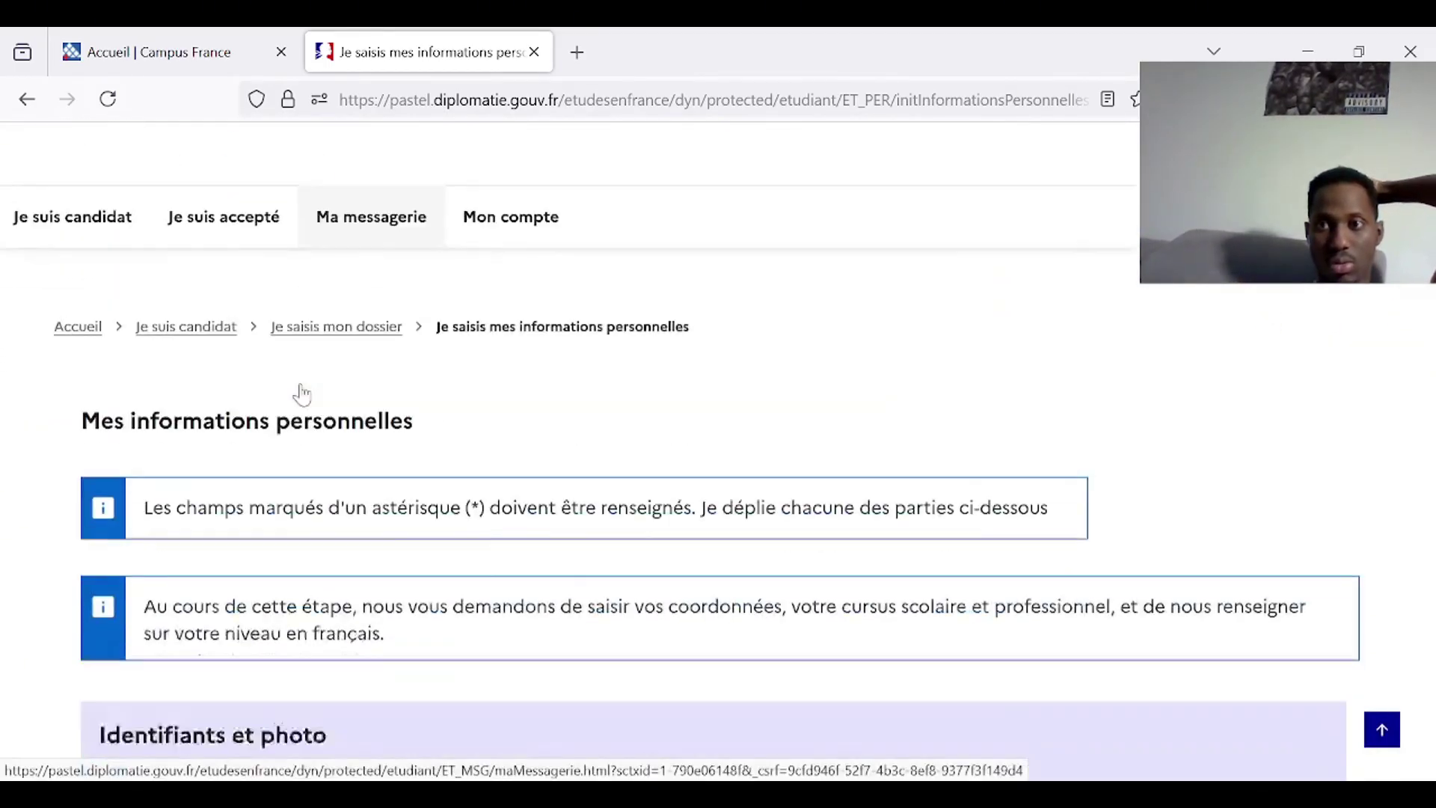
pyautogui.scroll(-20, 301, 393)
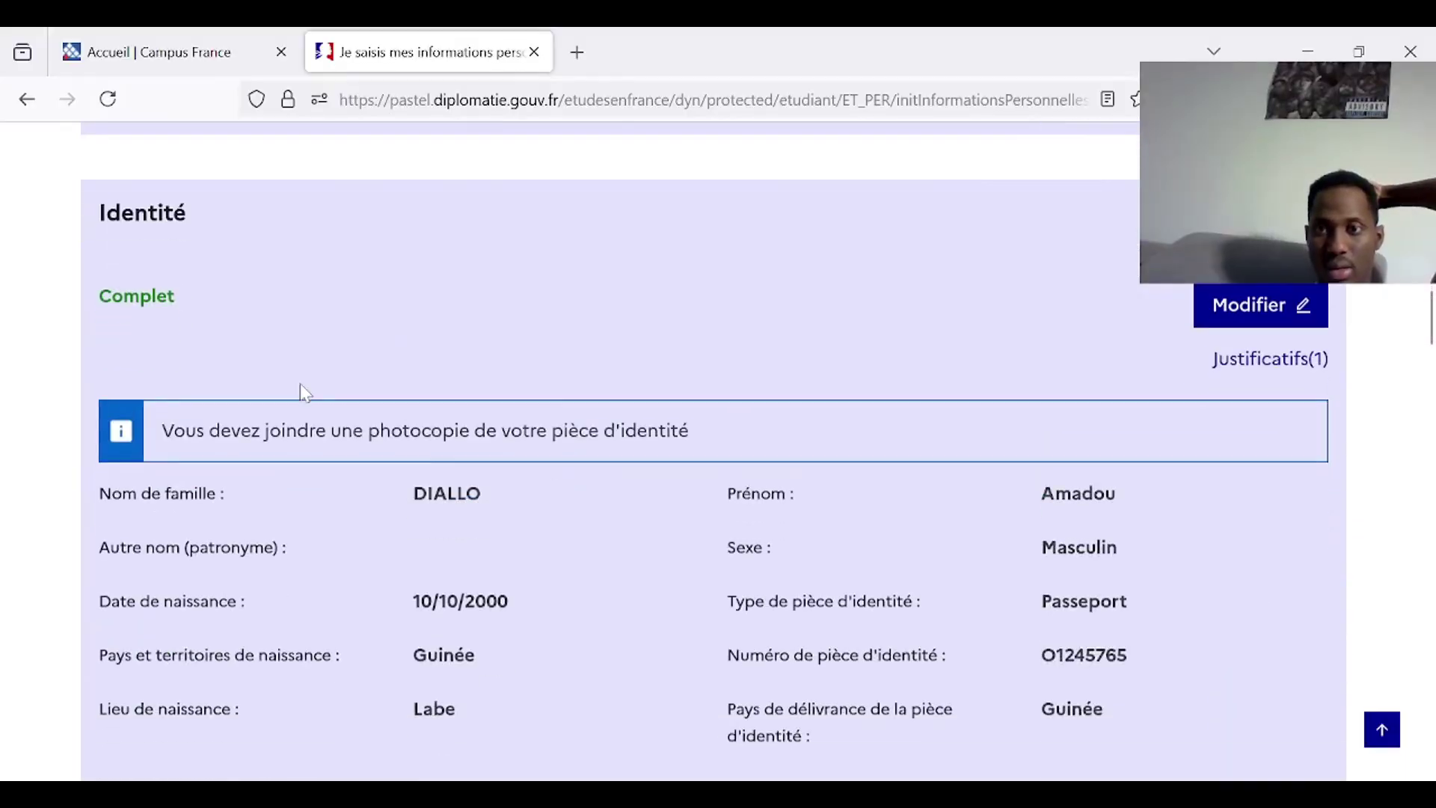
pyautogui.scroll(-5, 302, 390)
pyautogui.scroll(8, 301, 390)
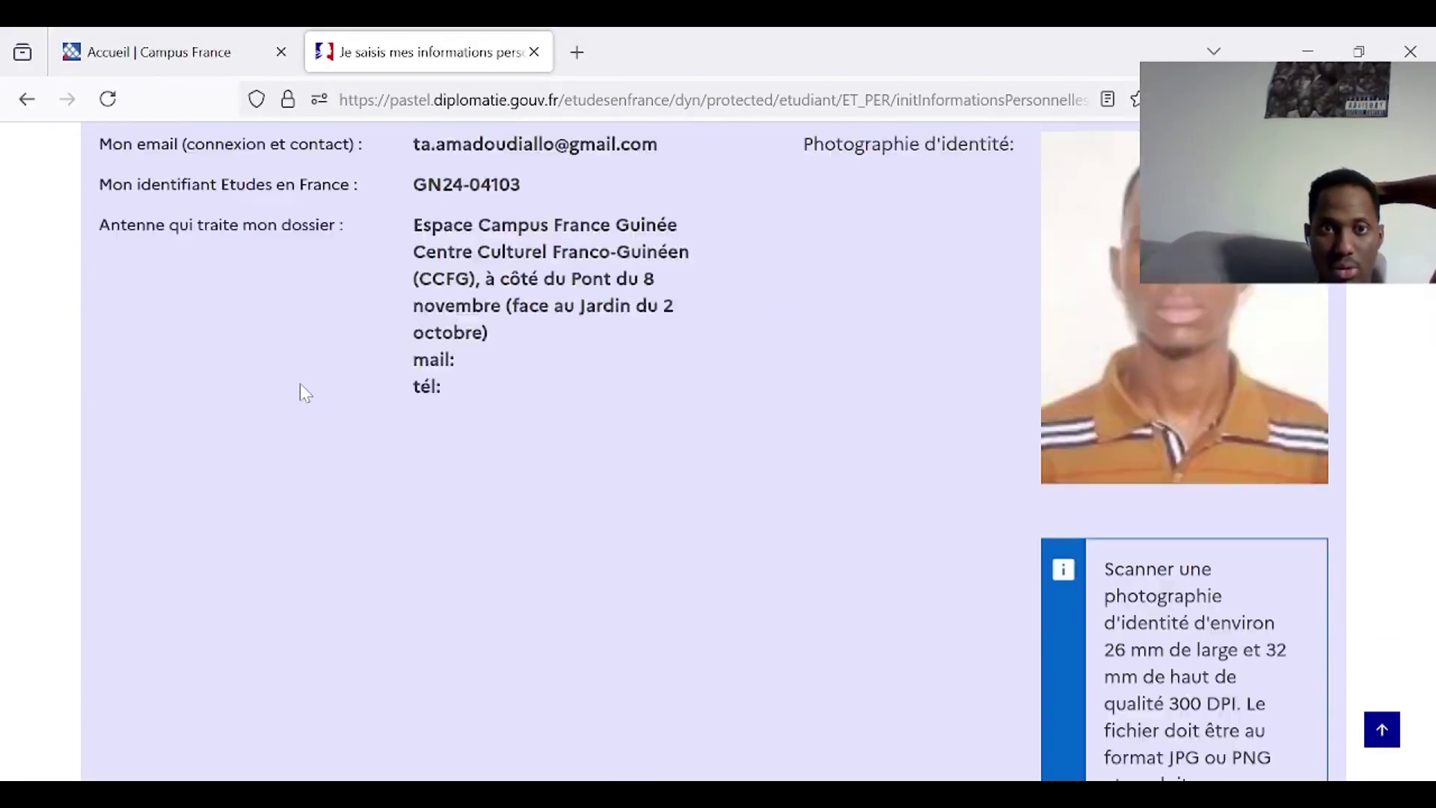
pyautogui.scroll(5, 299, 383)
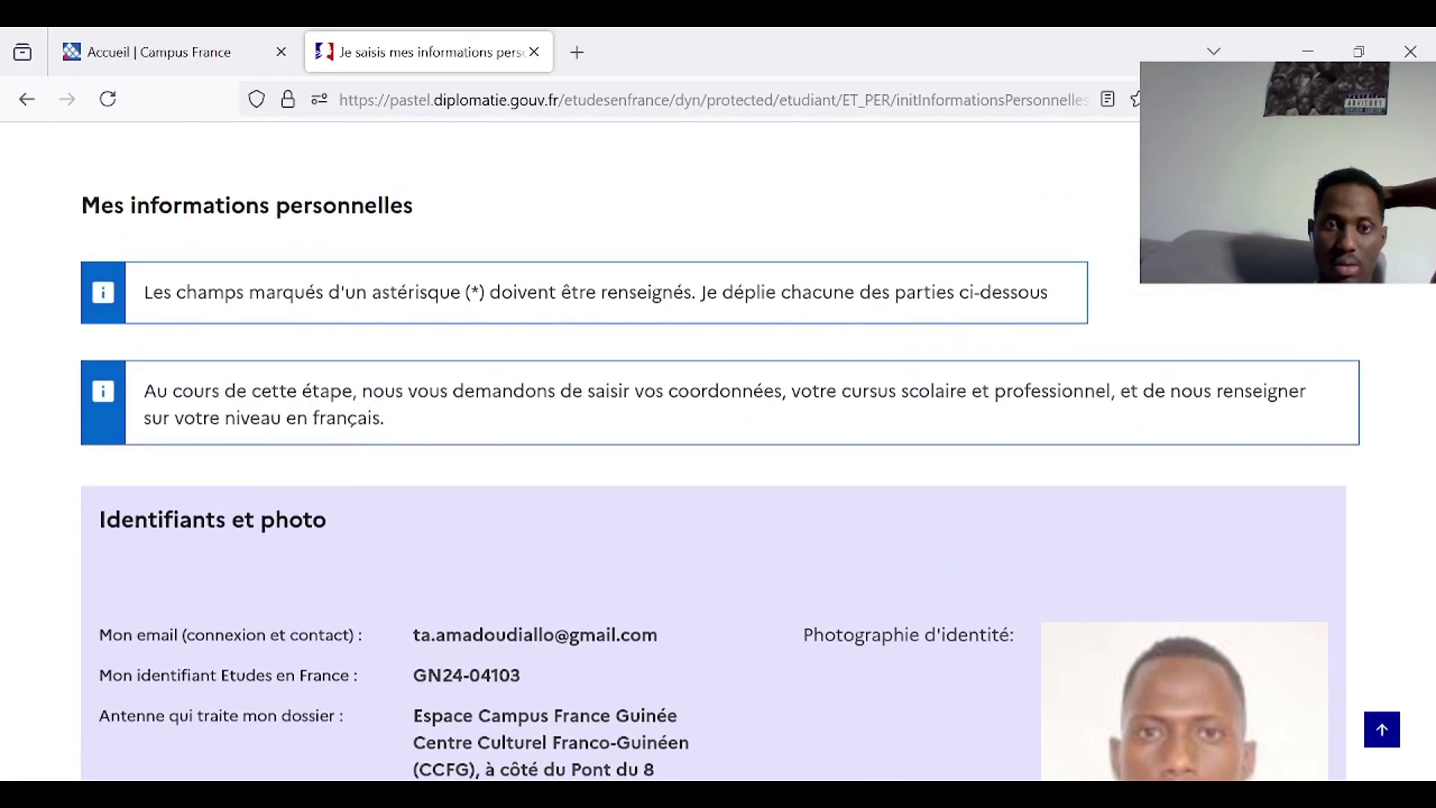